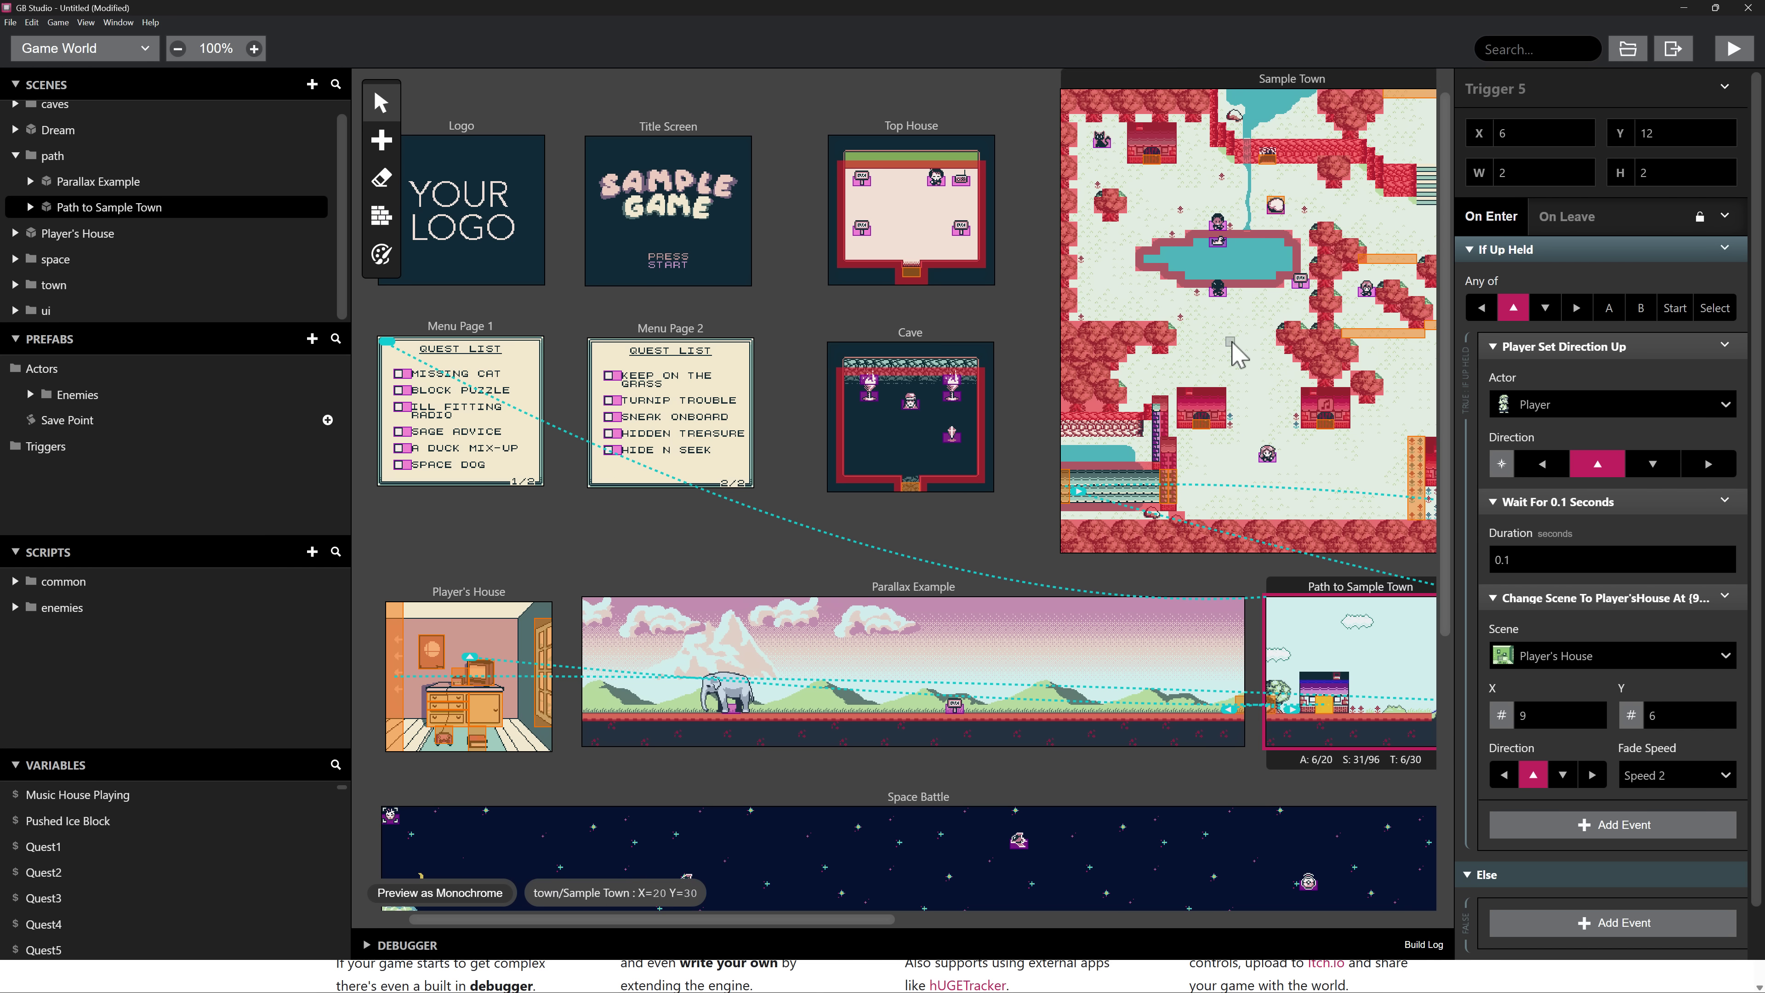
Pan around the scene canvas and select the Logo scene.
{"action": "scroll", "coordinate": [1237, 354], "scroll_direction": "up", "scroll_amount": 1}
{"action": "scroll", "coordinate": [1238, 358], "scroll_direction": "down", "scroll_amount": 4}
{"action": "scroll", "coordinate": [1237, 358], "scroll_direction": "right", "scroll_amount": 10}
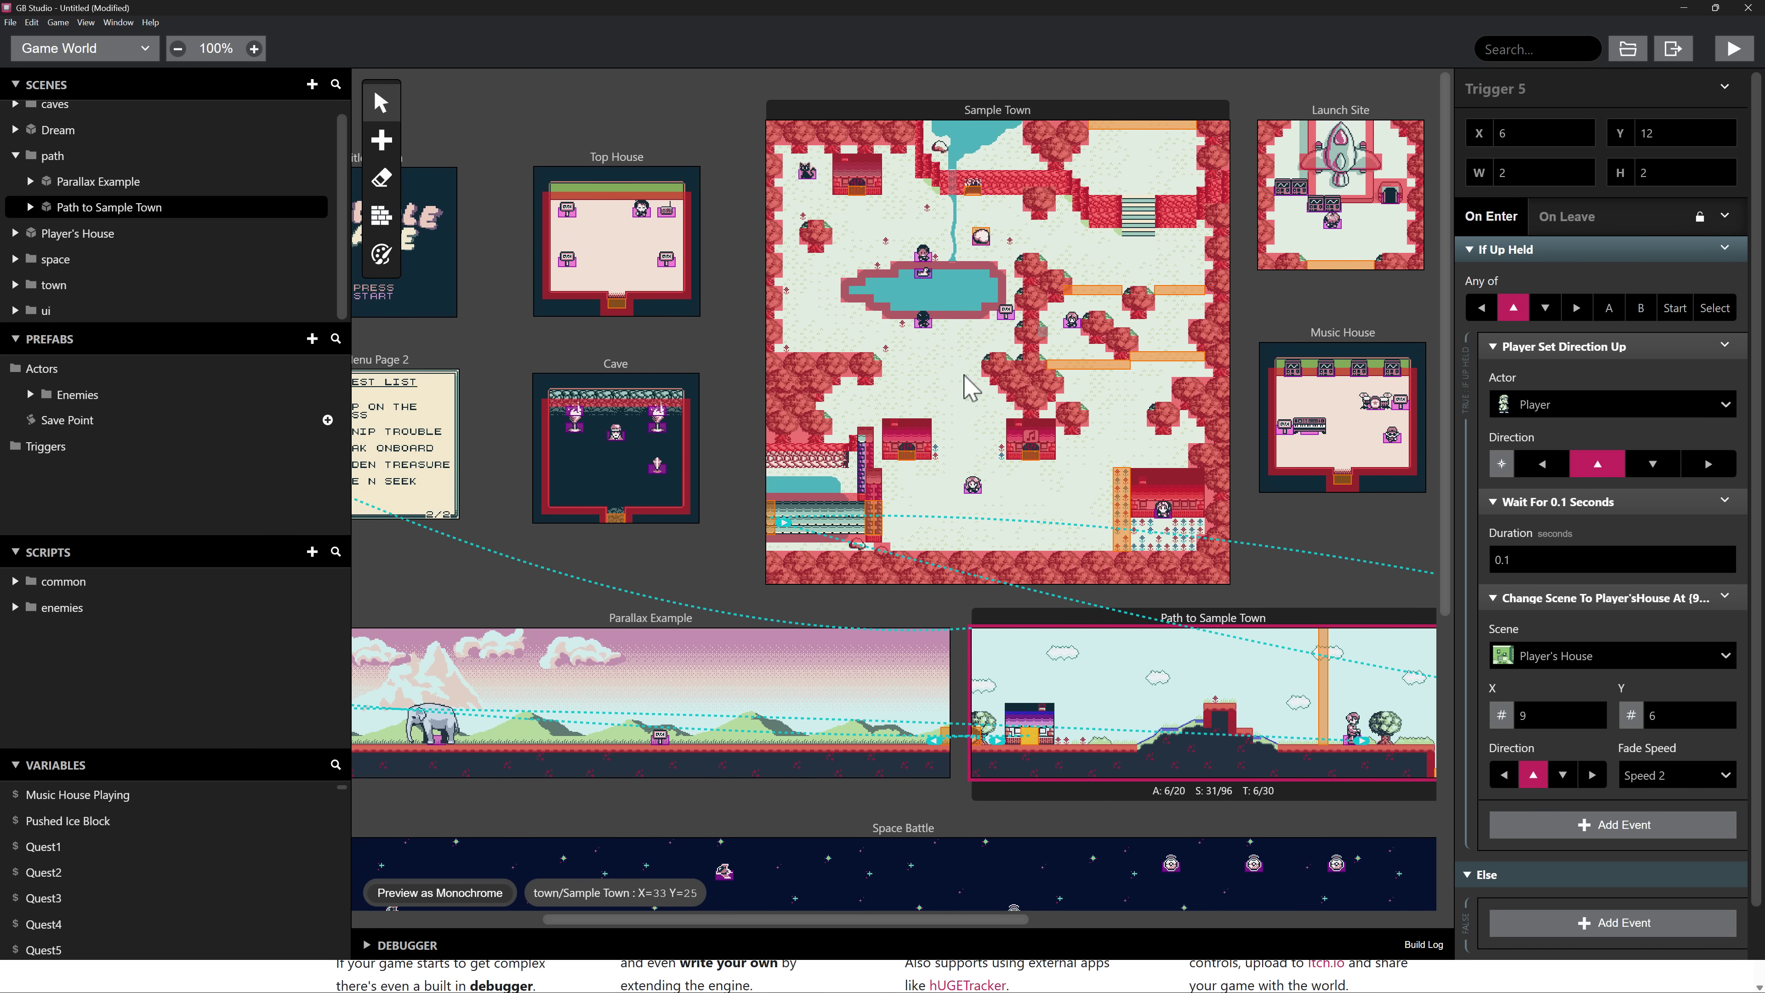
{"action": "scroll", "coordinate": [1240, 376], "scroll_direction": "left", "scroll_amount": 14}
{"action": "scroll", "coordinate": [1239, 376], "scroll_direction": "down", "scroll_amount": 1}
{"action": "scroll", "coordinate": [1240, 375], "scroll_direction": "right", "scroll_amount": 4}
{"action": "left_click", "coordinate": [485, 125]}
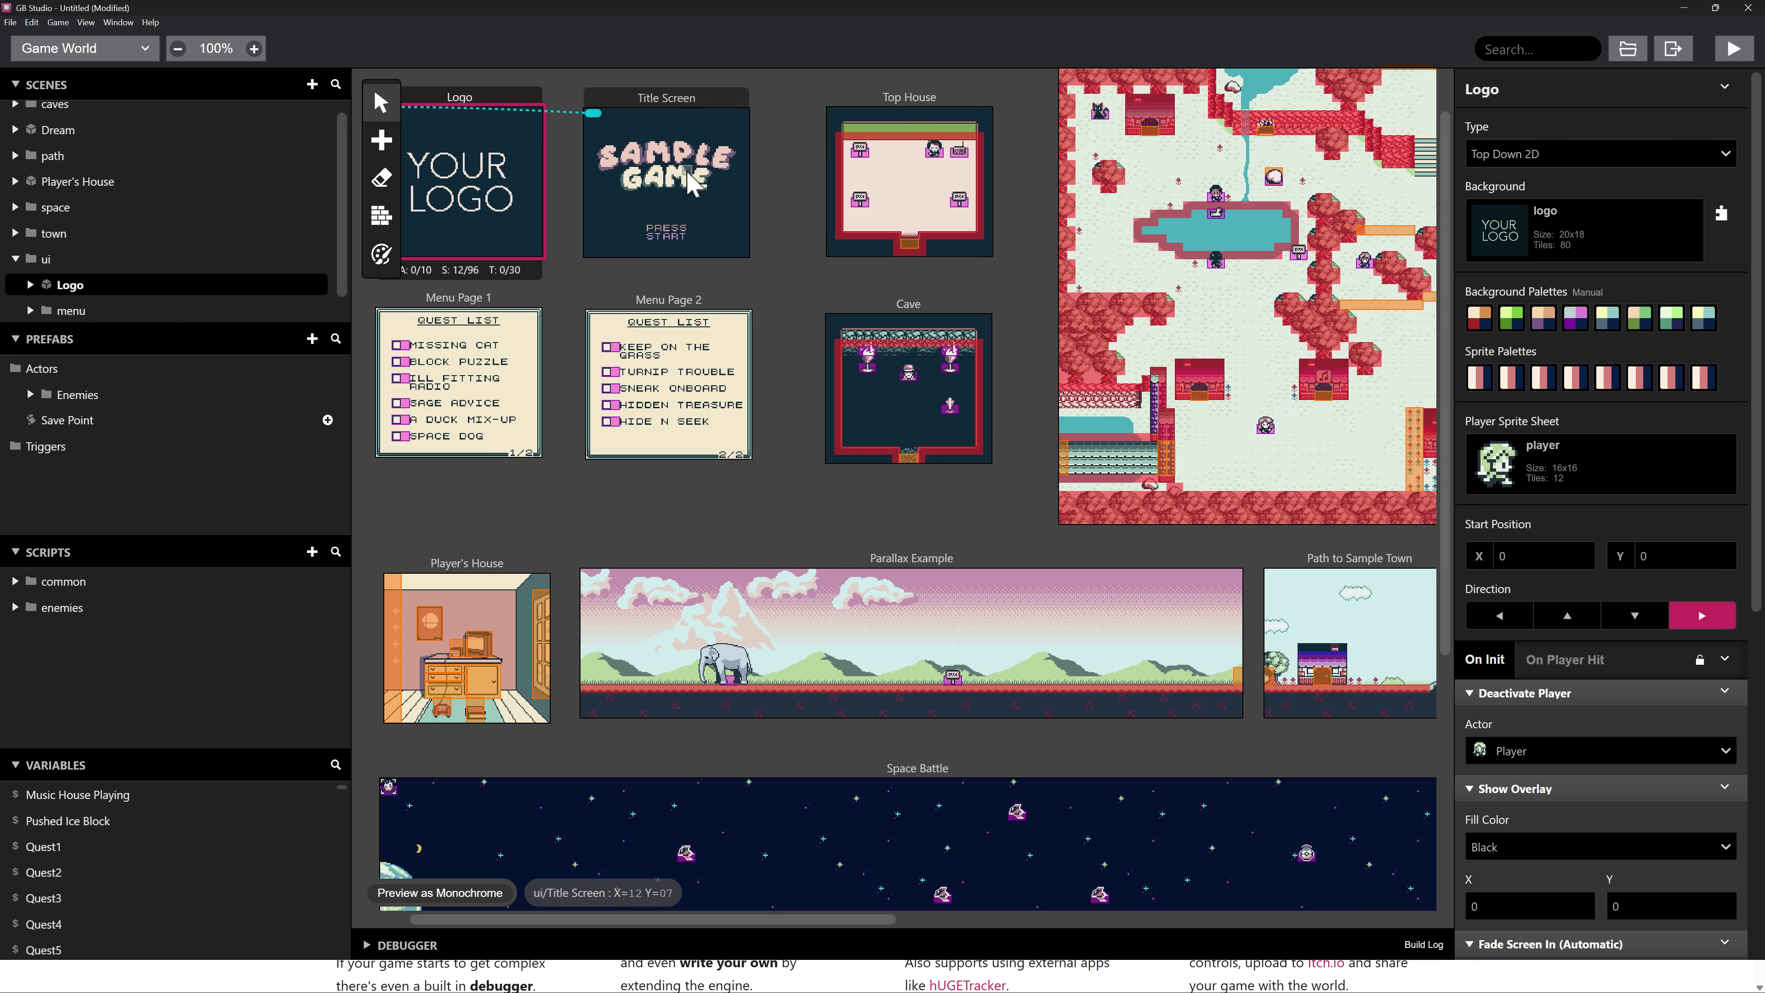
Select the Title Screen scene and read through its menu script in the inspector.
{"action": "left_click", "coordinate": [709, 180]}
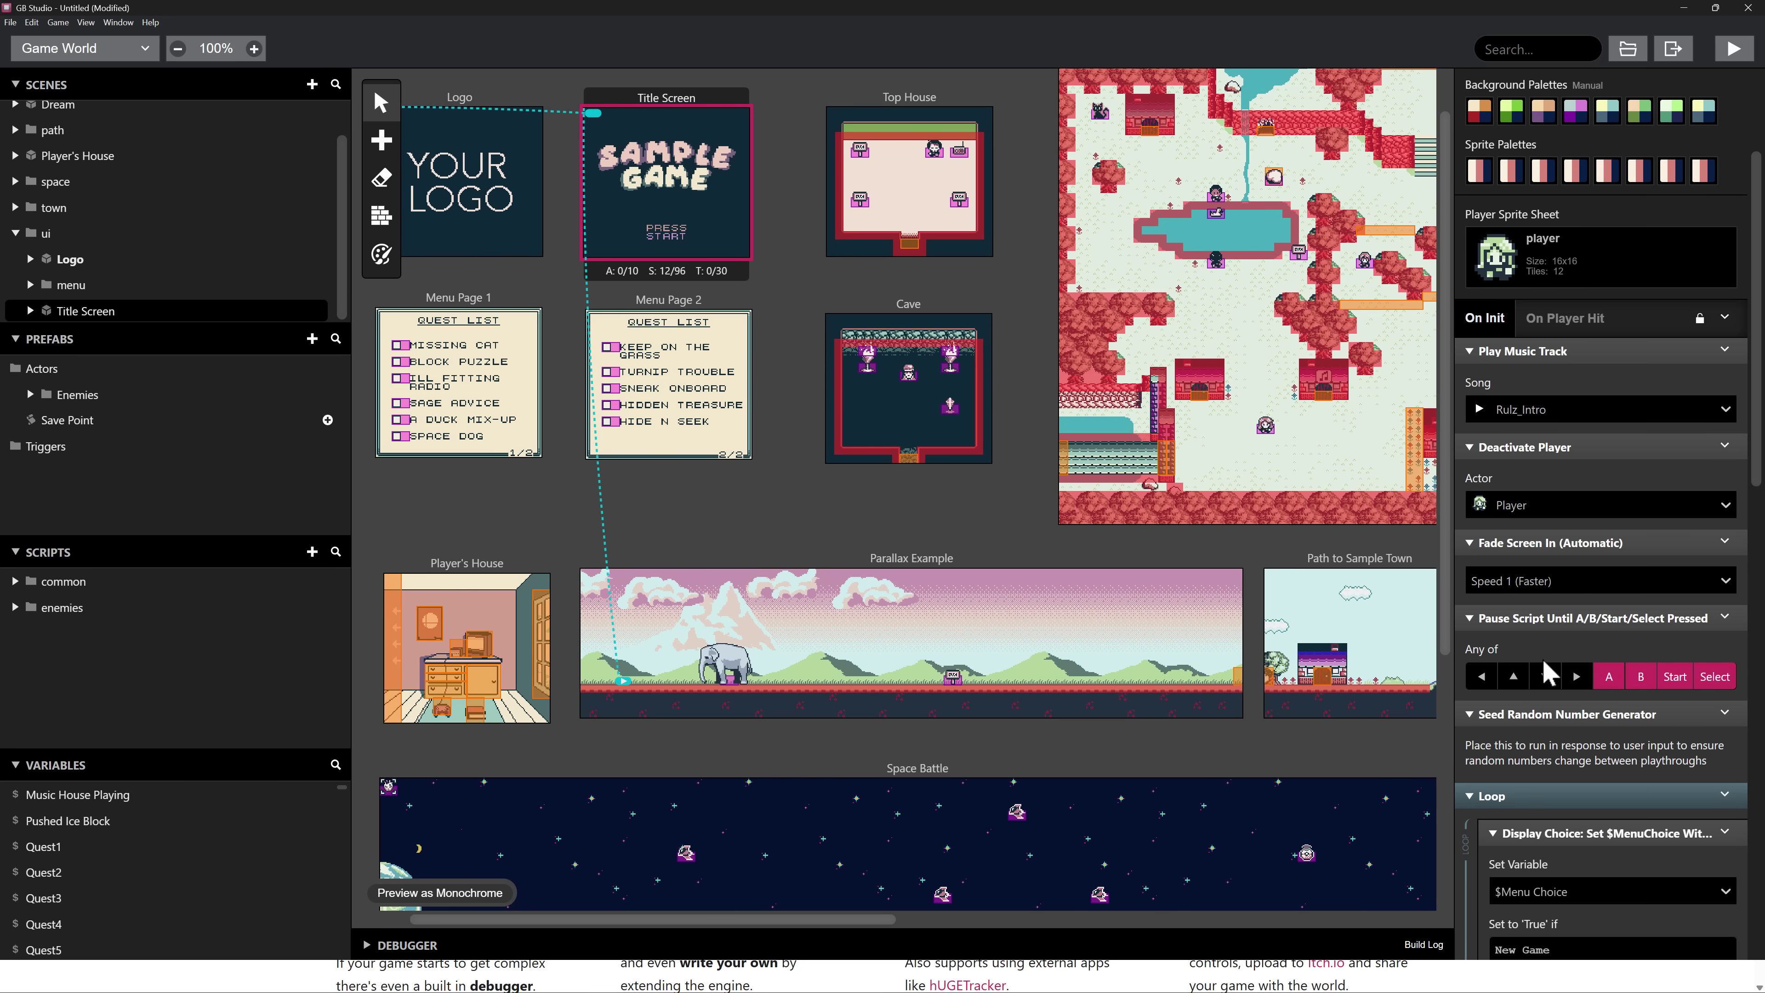
{"action": "scroll", "coordinate": [1544, 673], "scroll_direction": "down", "scroll_amount": 8}
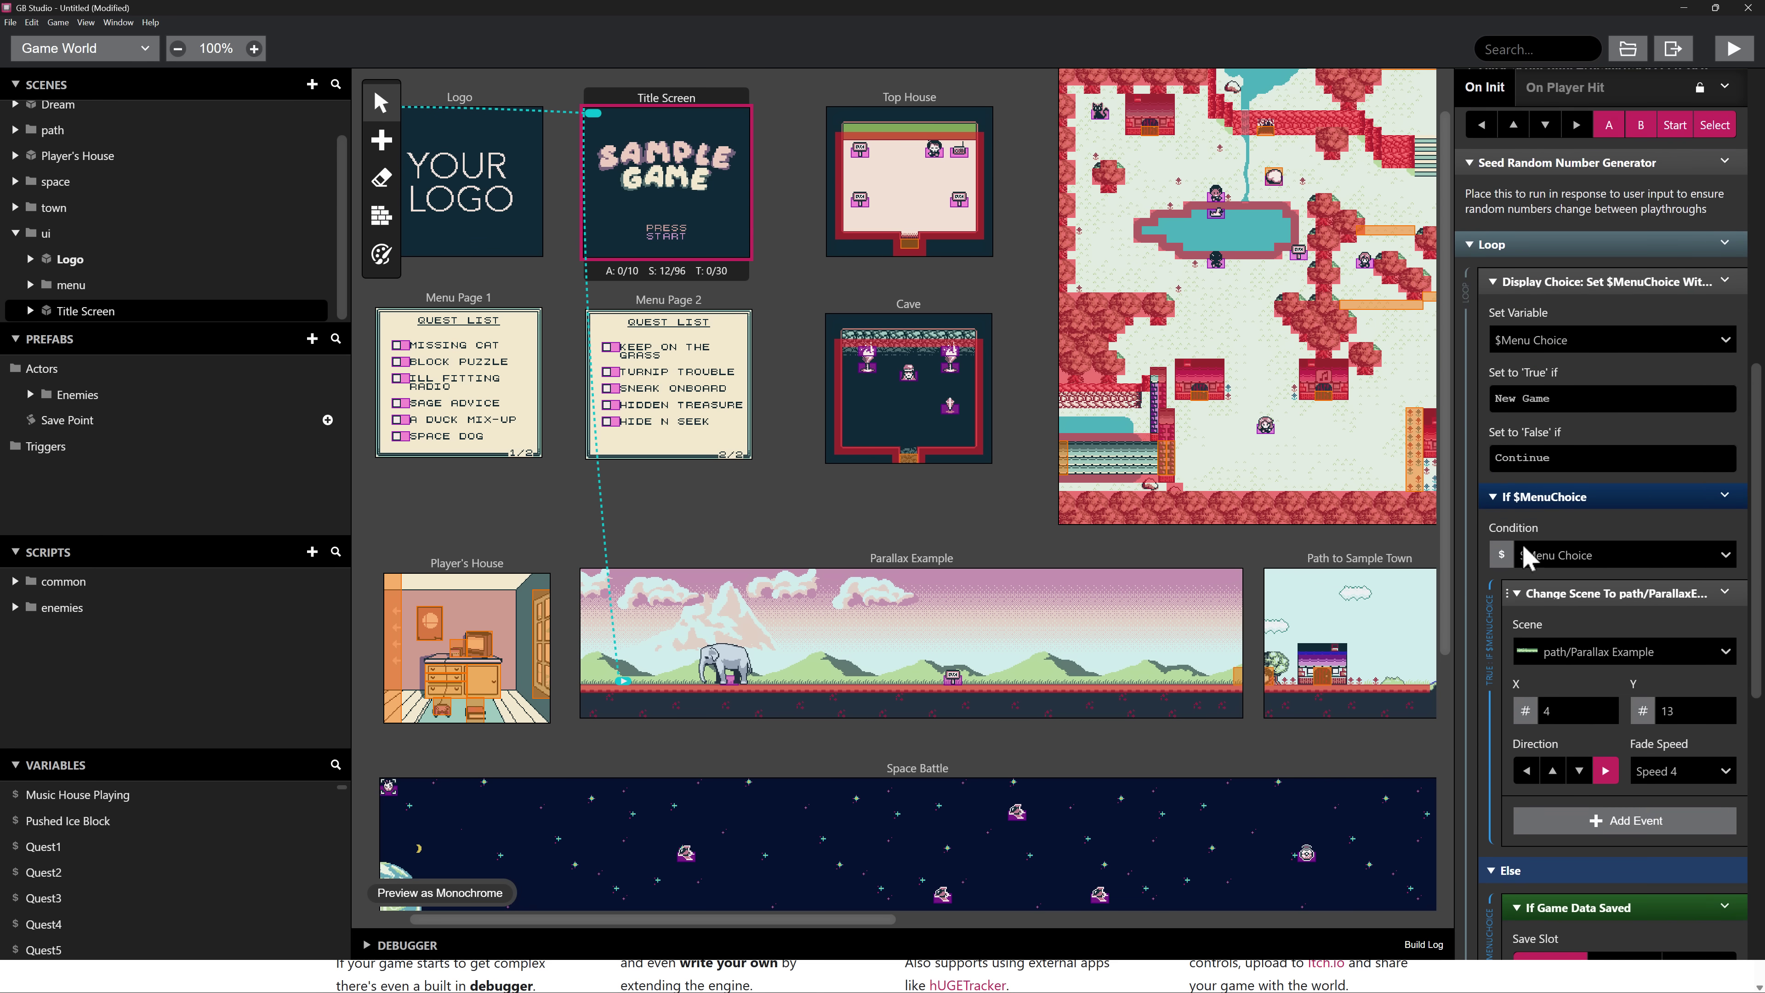
{"action": "scroll", "coordinate": [1528, 556], "scroll_direction": "down", "scroll_amount": 8}
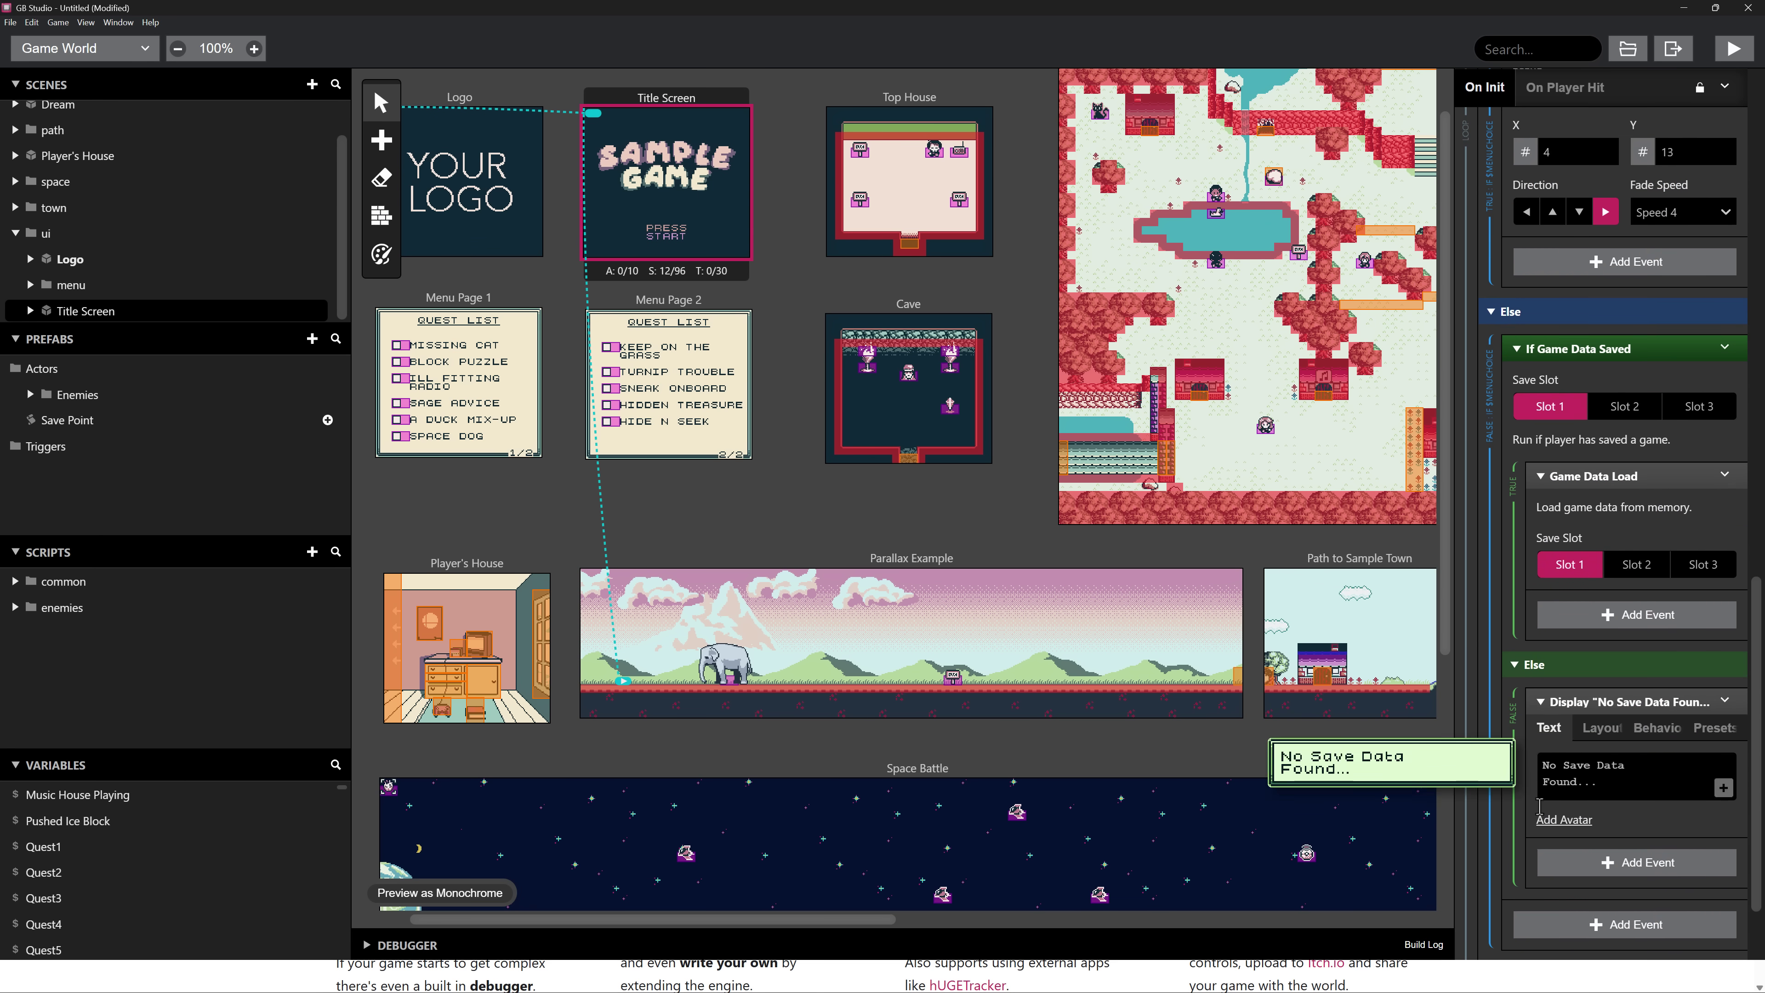
{"action": "scroll", "coordinate": [1540, 806], "scroll_direction": "up", "scroll_amount": 10}
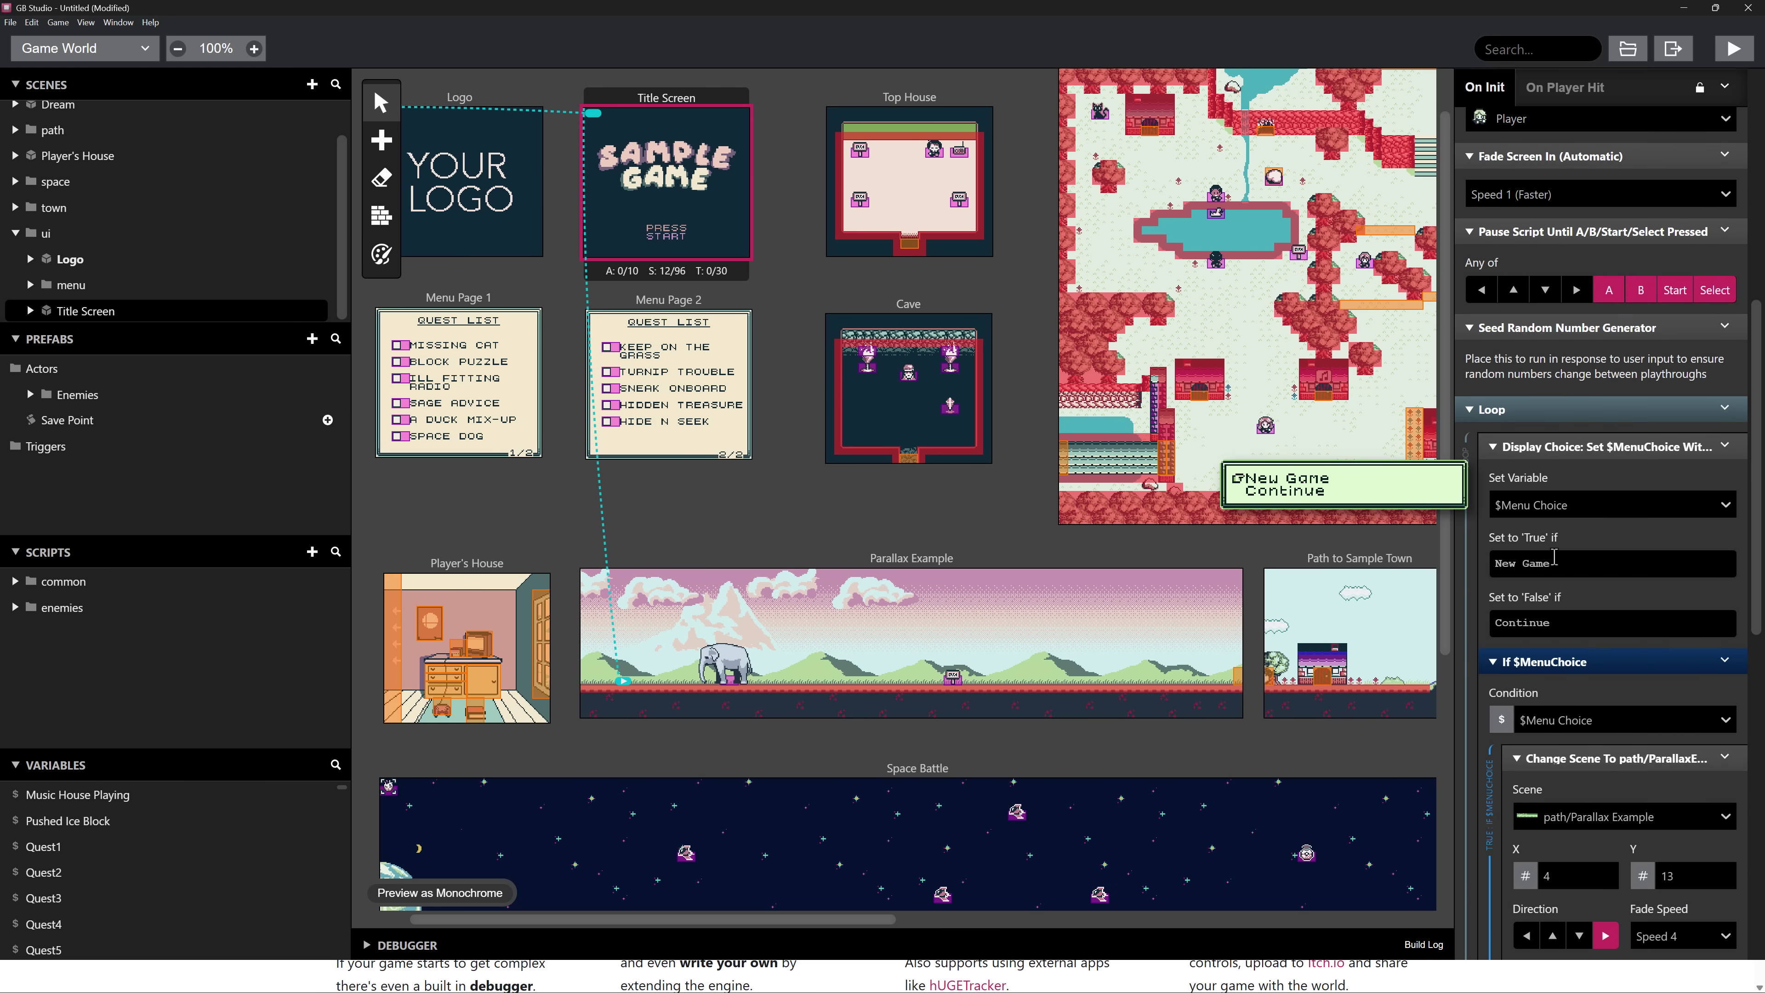
{"action": "scroll", "coordinate": [1555, 556], "scroll_direction": "up", "scroll_amount": 3}
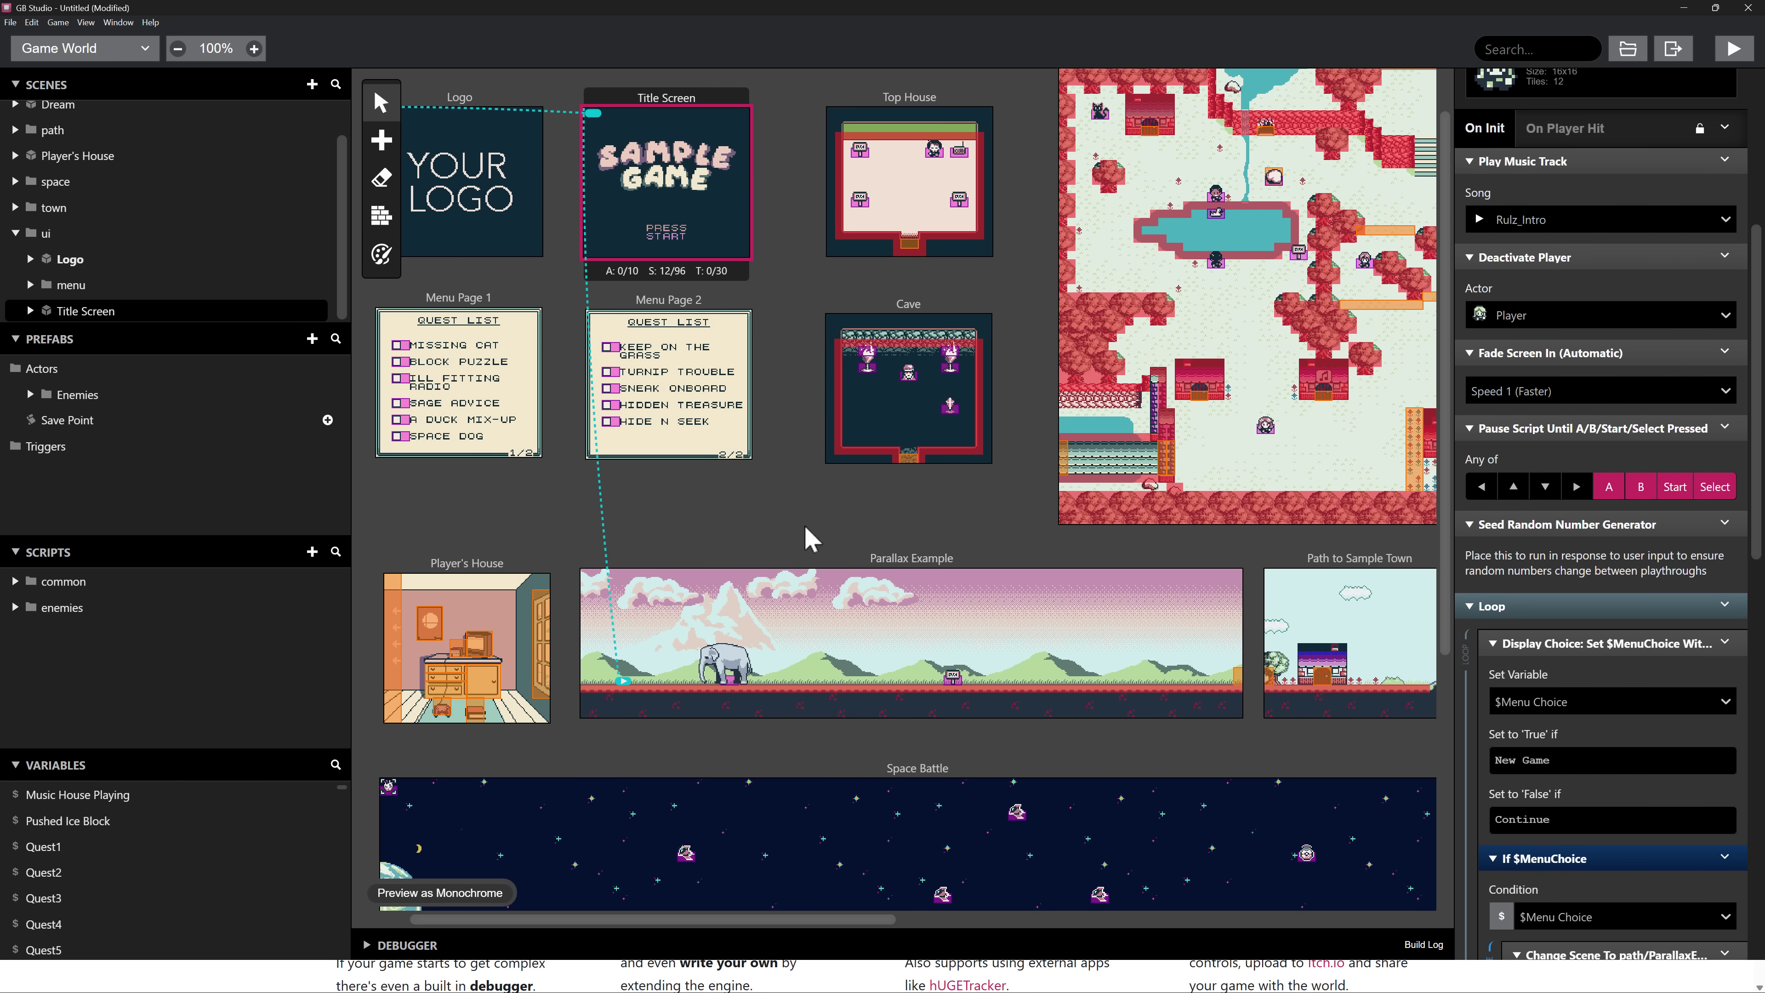
{"action": "scroll", "coordinate": [810, 549], "scroll_direction": "down", "scroll_amount": 4}
Select Parallax Example, switching between the scene settings and its signpost actor.
{"action": "left_click", "coordinate": [917, 334]}
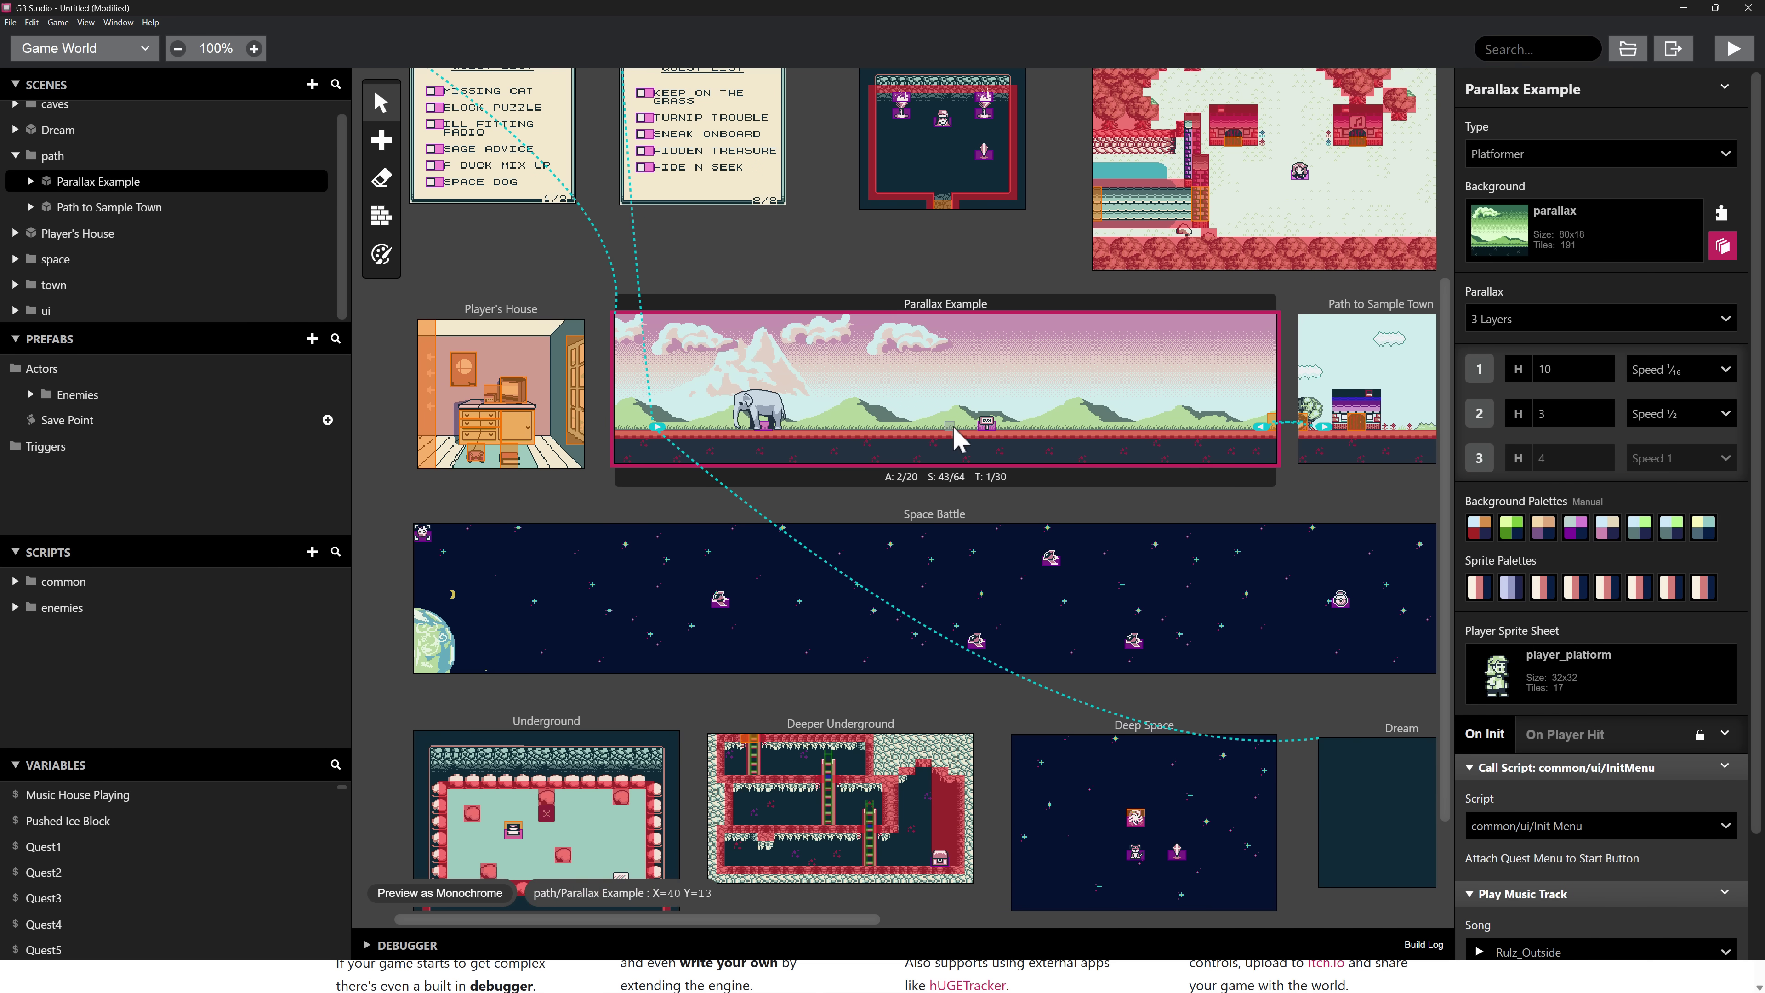
{"action": "left_click", "coordinate": [988, 426]}
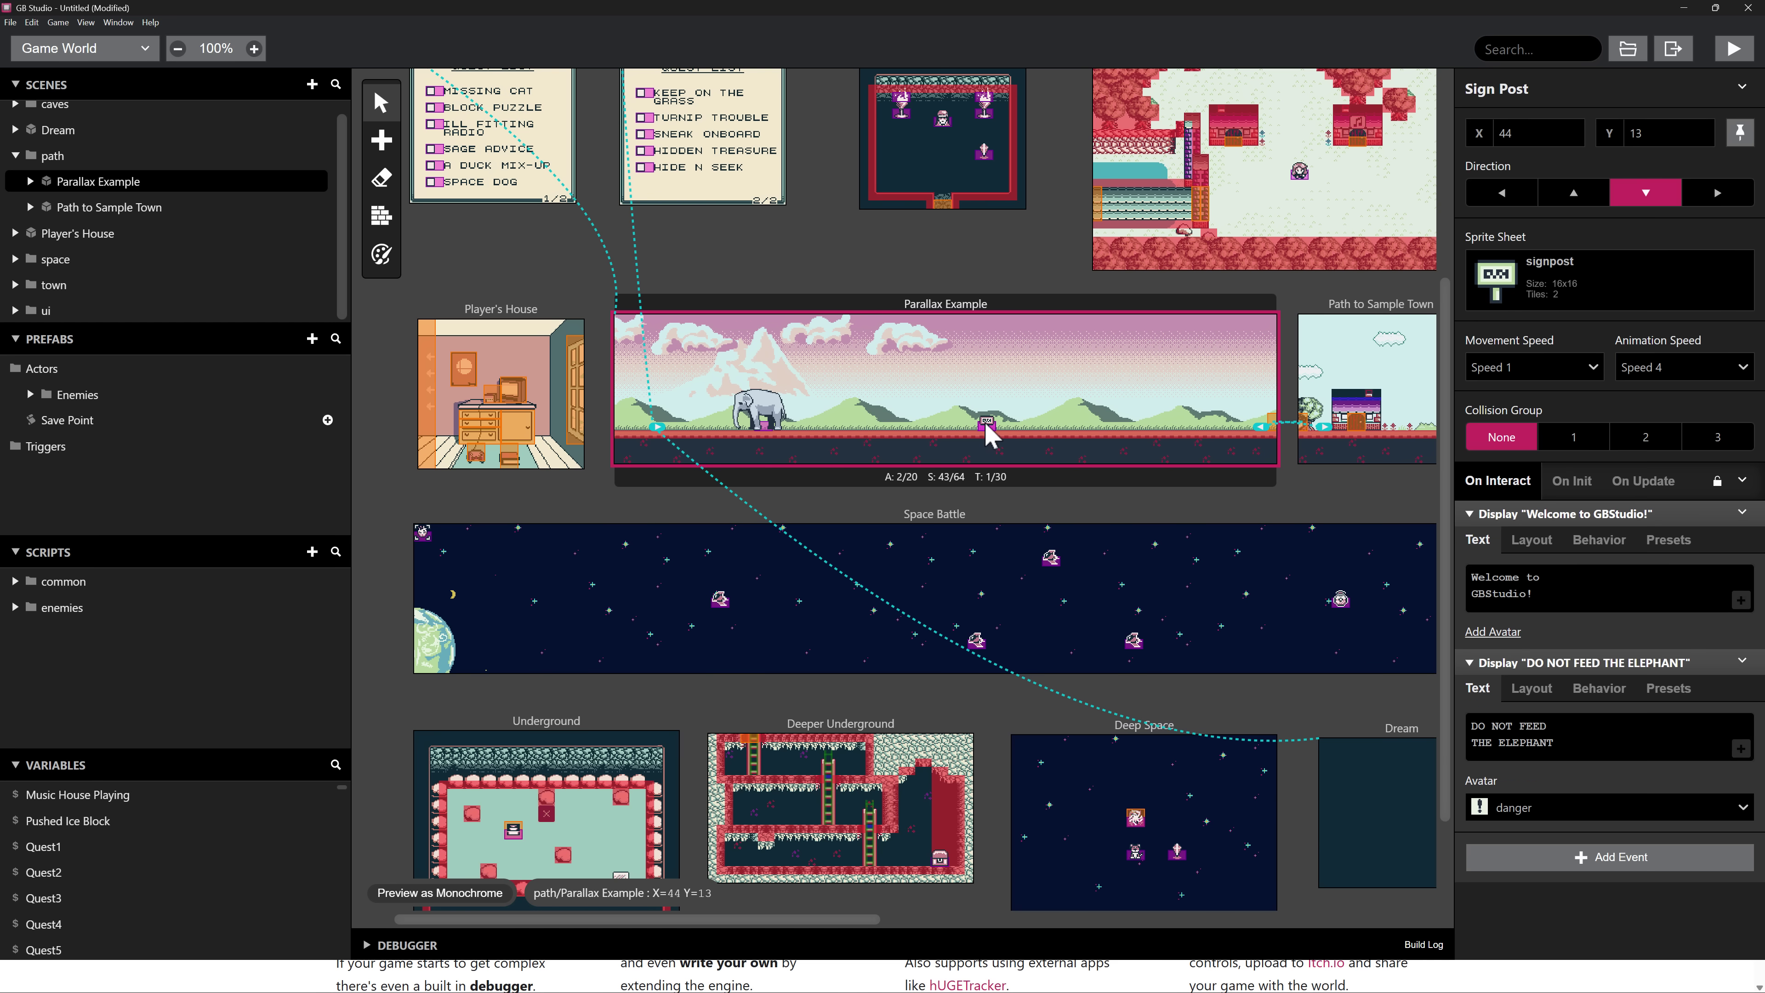
{"action": "left_click", "coordinate": [994, 427]}
{"action": "left_click", "coordinate": [988, 424]}
{"action": "left_click", "coordinate": [981, 316]}
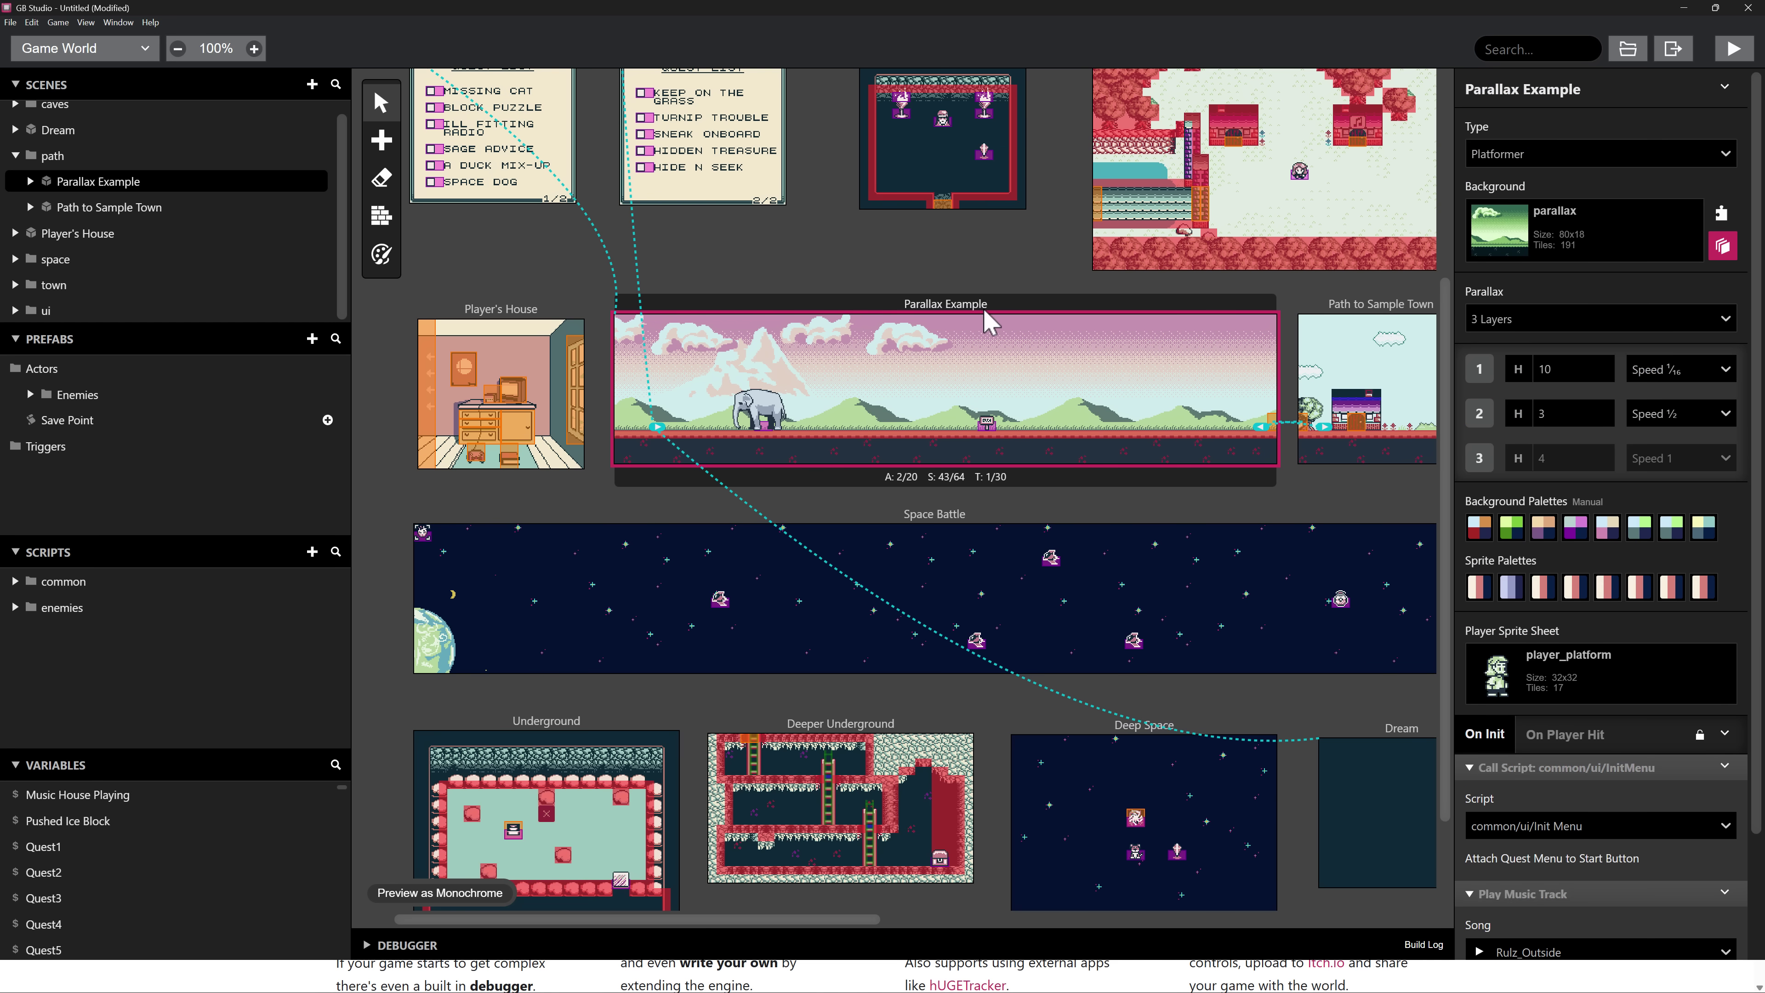
{"action": "left_click", "coordinate": [986, 424]}
{"action": "left_click", "coordinate": [984, 433]}
{"action": "left_click", "coordinate": [986, 430]}
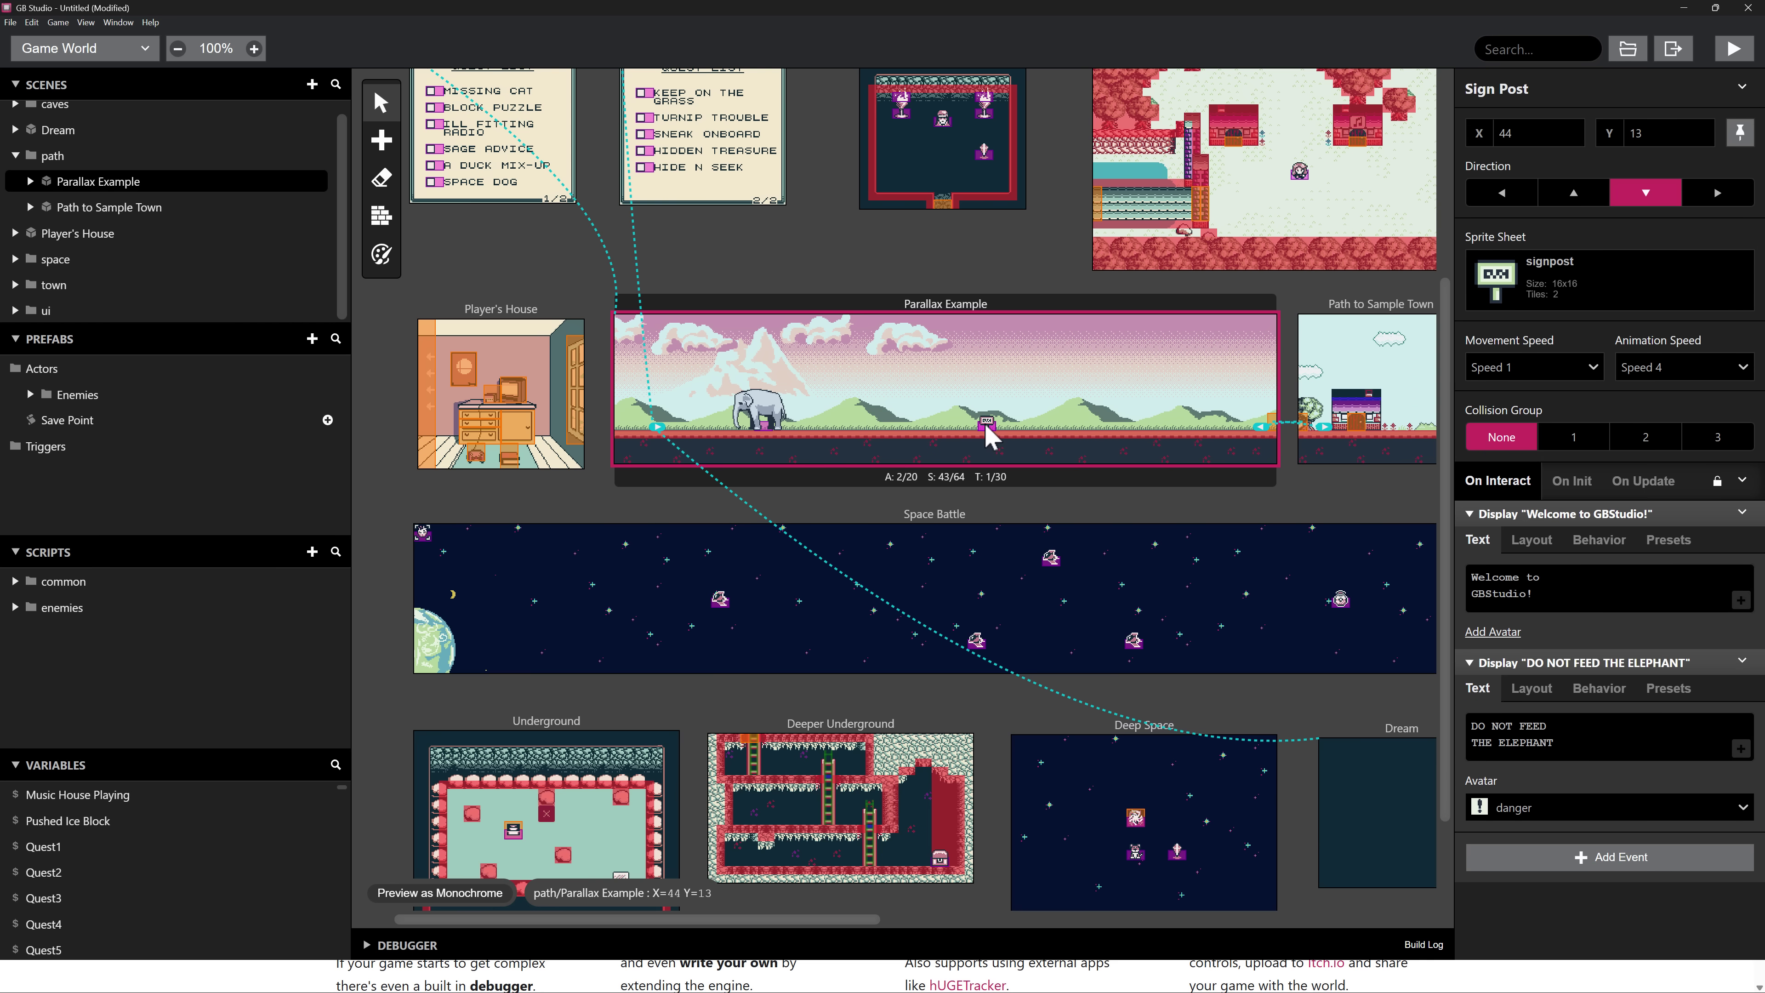
Compare the Sign Post's On Interact, On Init and On Update scripts; open Add Event, add nothing.
{"action": "mouse_move", "coordinate": [1569, 605]}
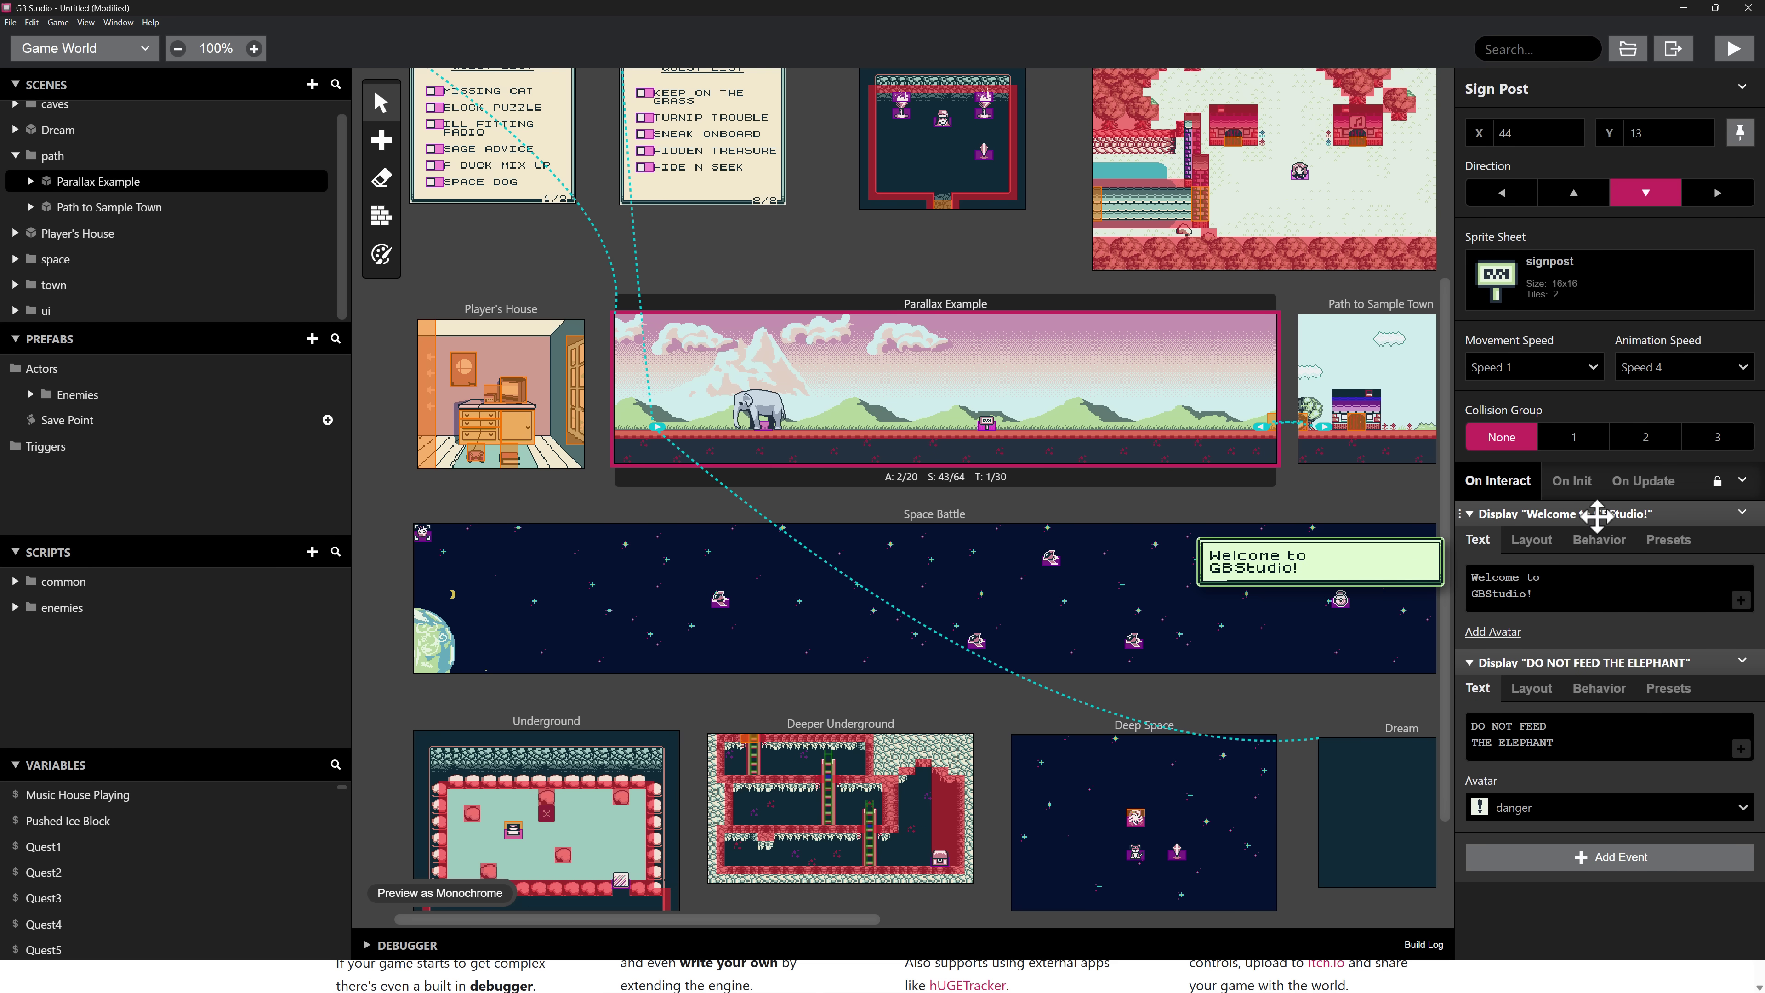
{"action": "left_click", "coordinate": [1630, 487]}
{"action": "left_click", "coordinate": [1570, 487]}
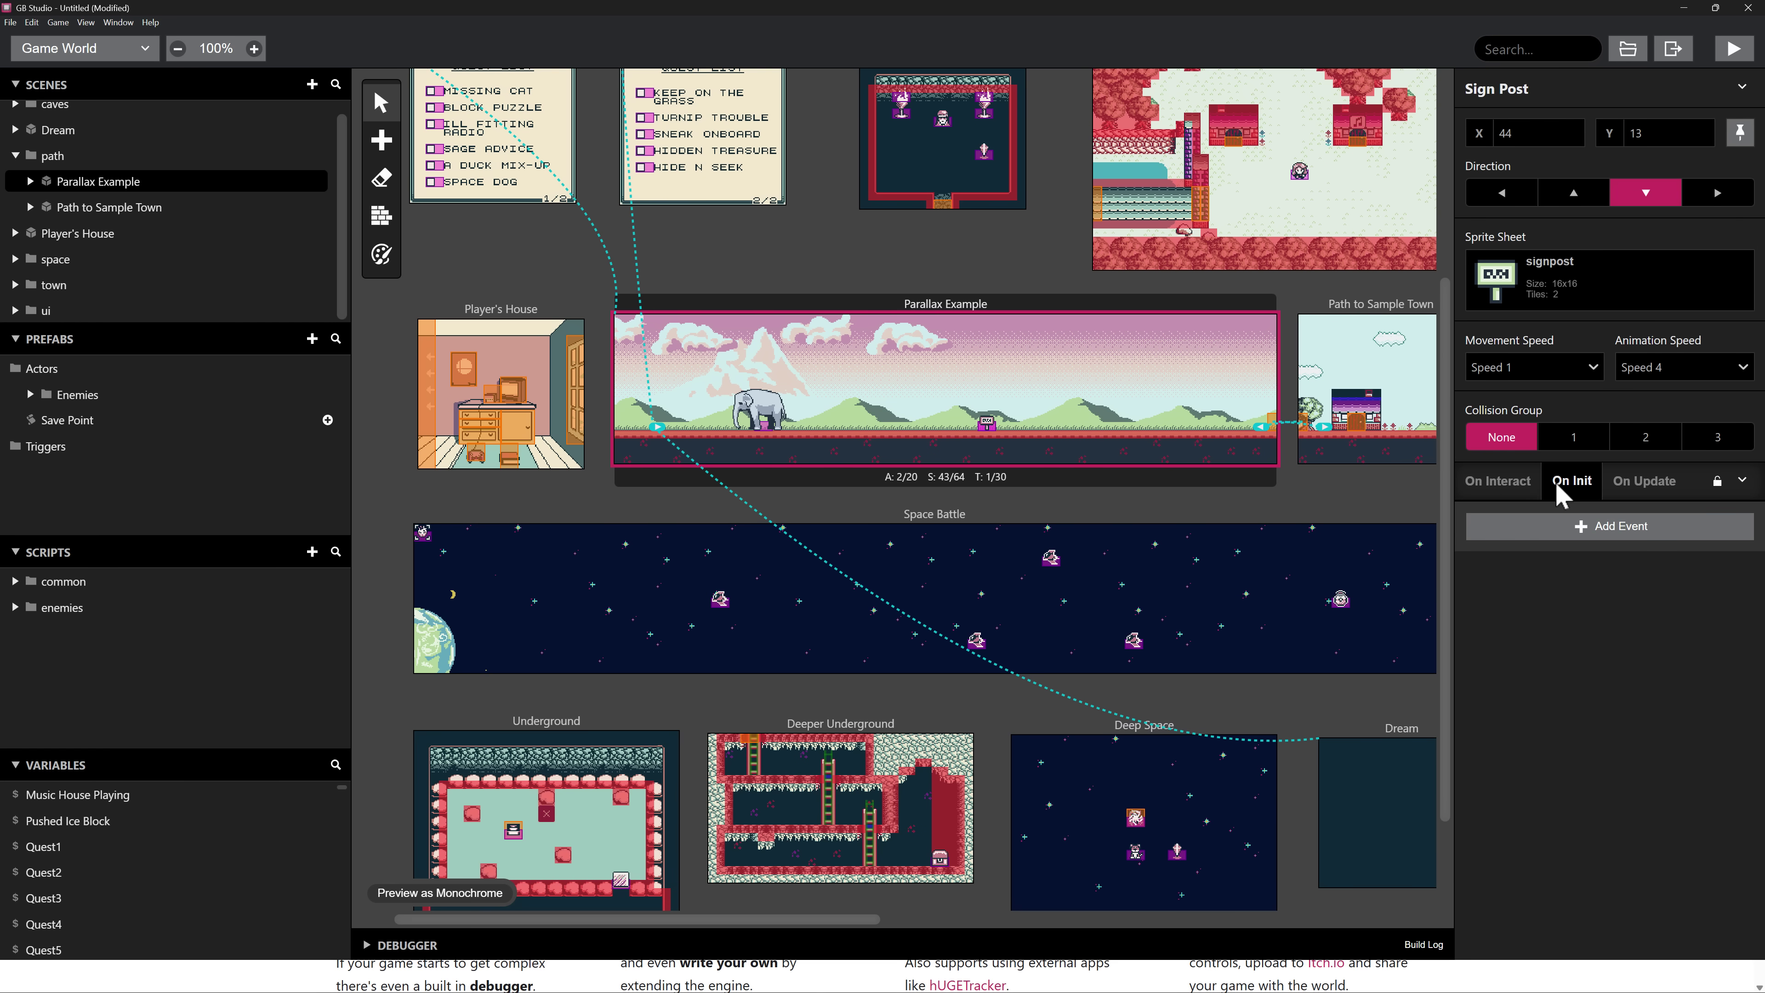
{"action": "left_click", "coordinate": [1509, 487]}
{"action": "left_click", "coordinate": [1574, 490]}
{"action": "left_click", "coordinate": [1651, 483]}
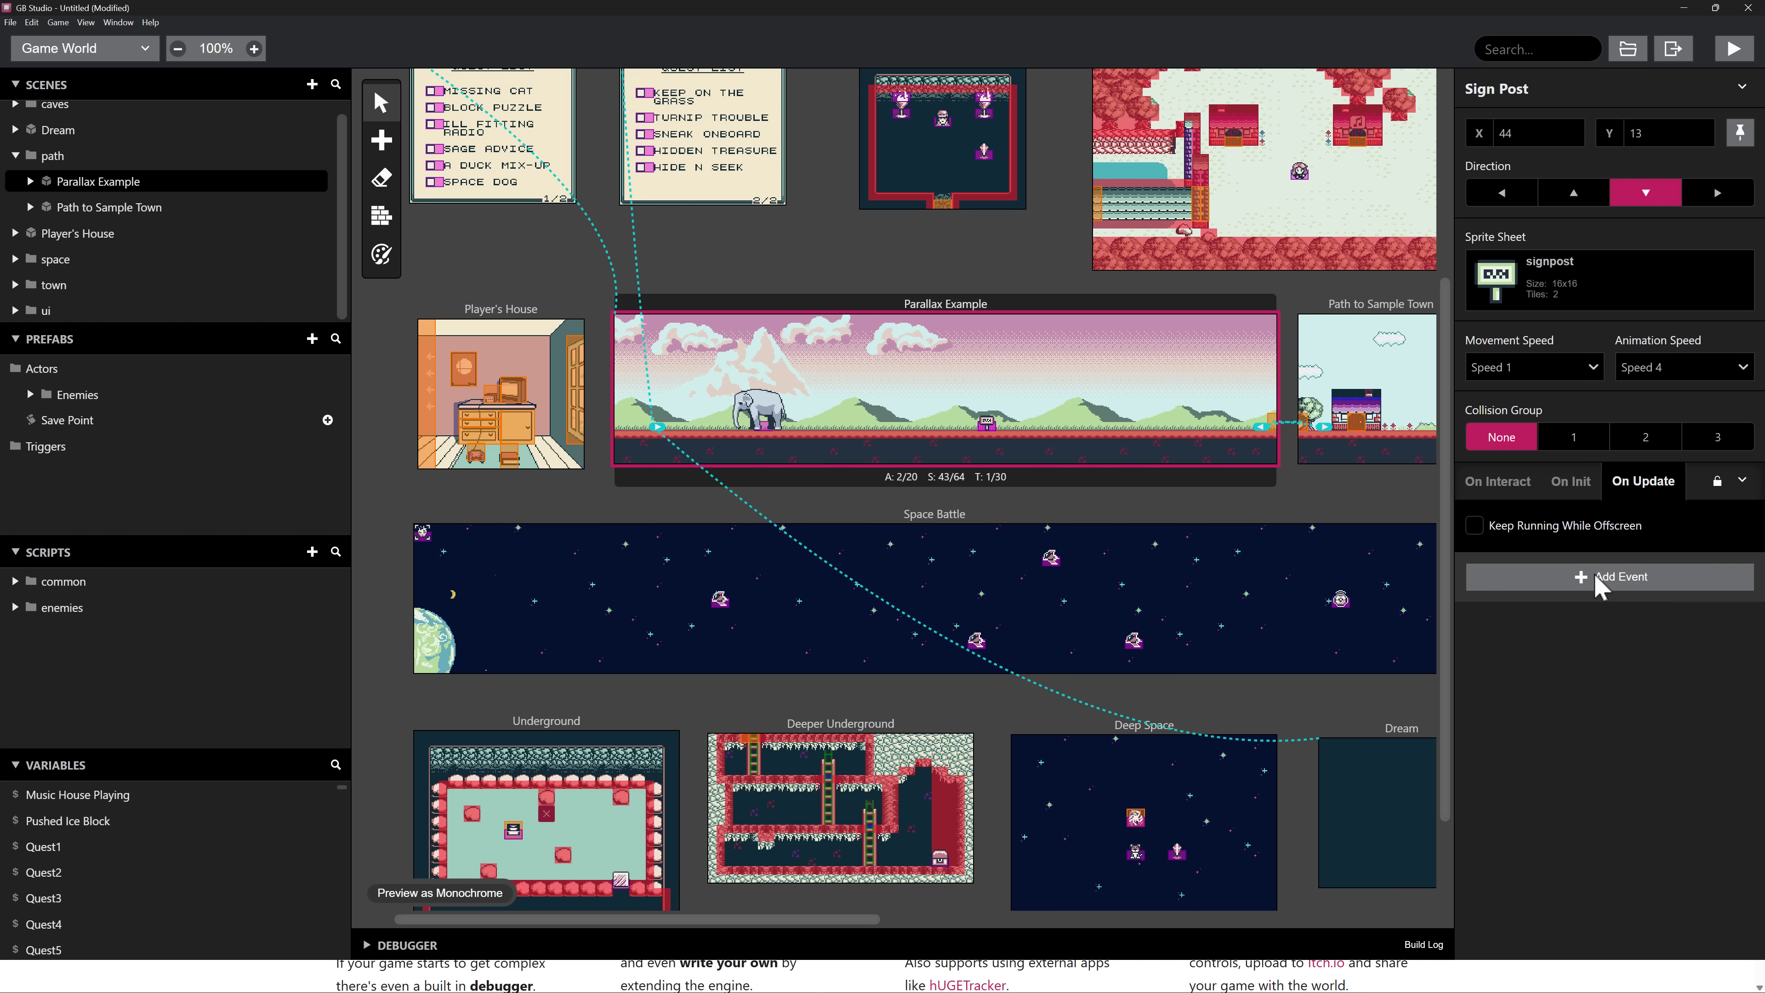
{"action": "left_click", "coordinate": [1598, 576]}
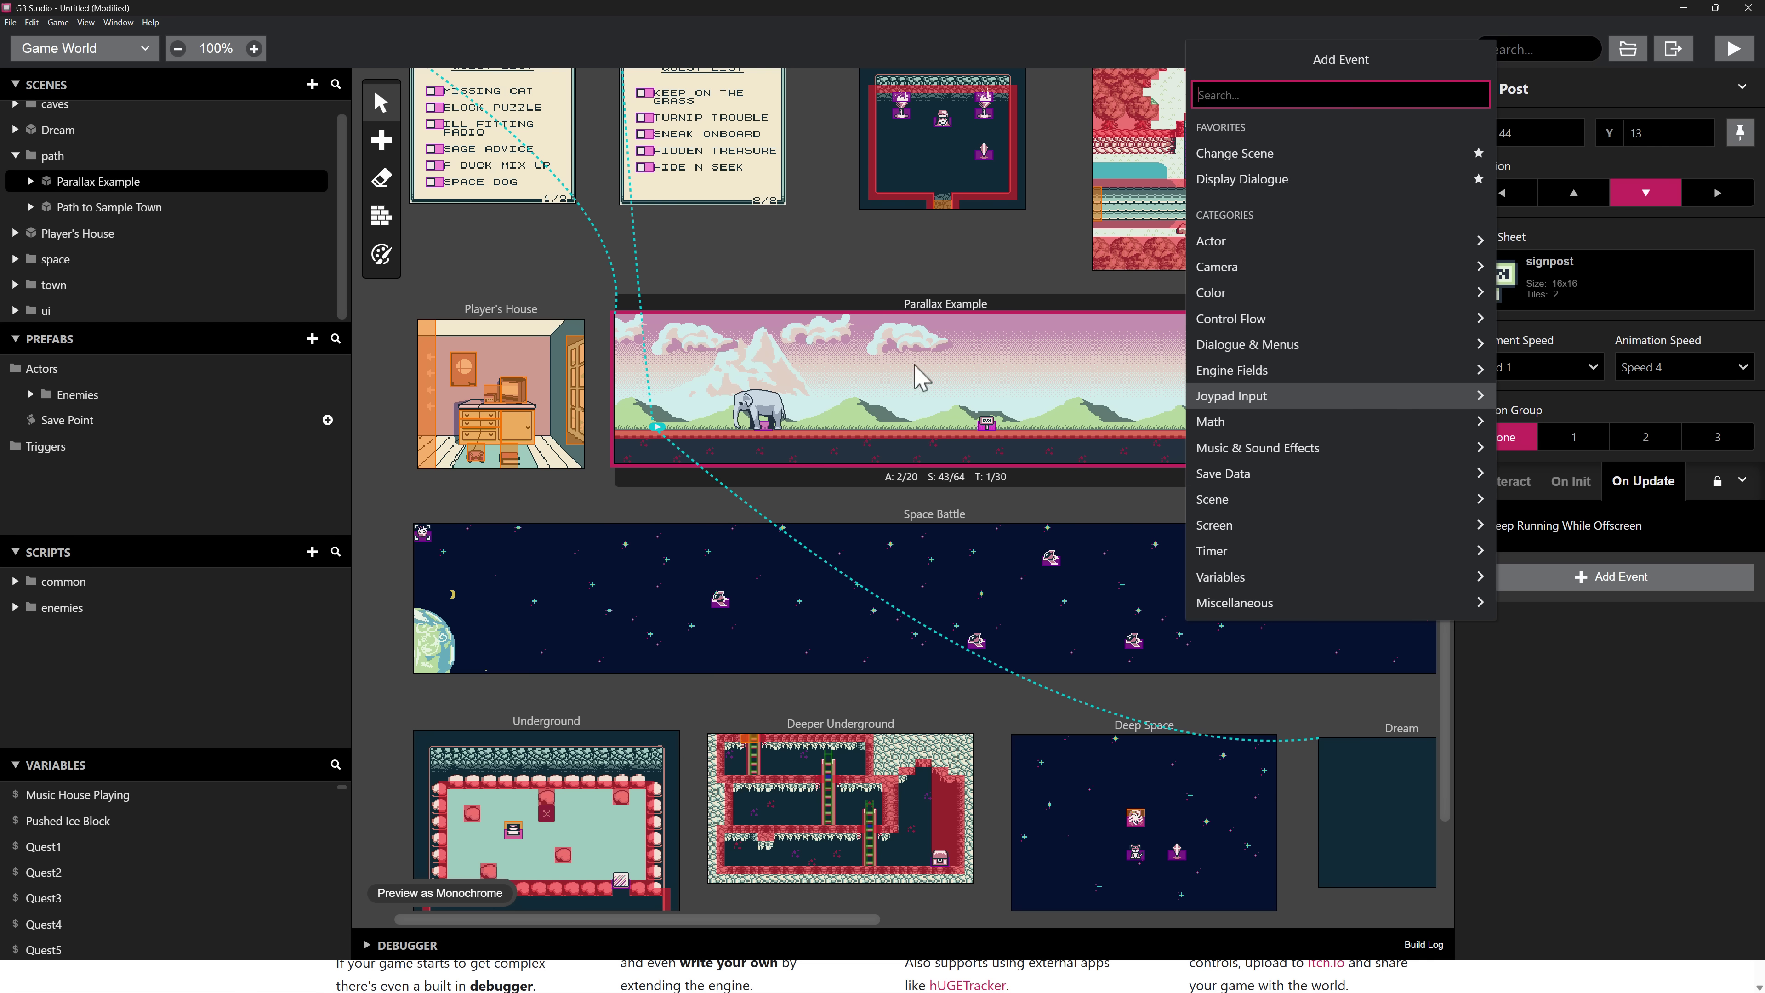
{"action": "left_click", "coordinate": [130, 54]}
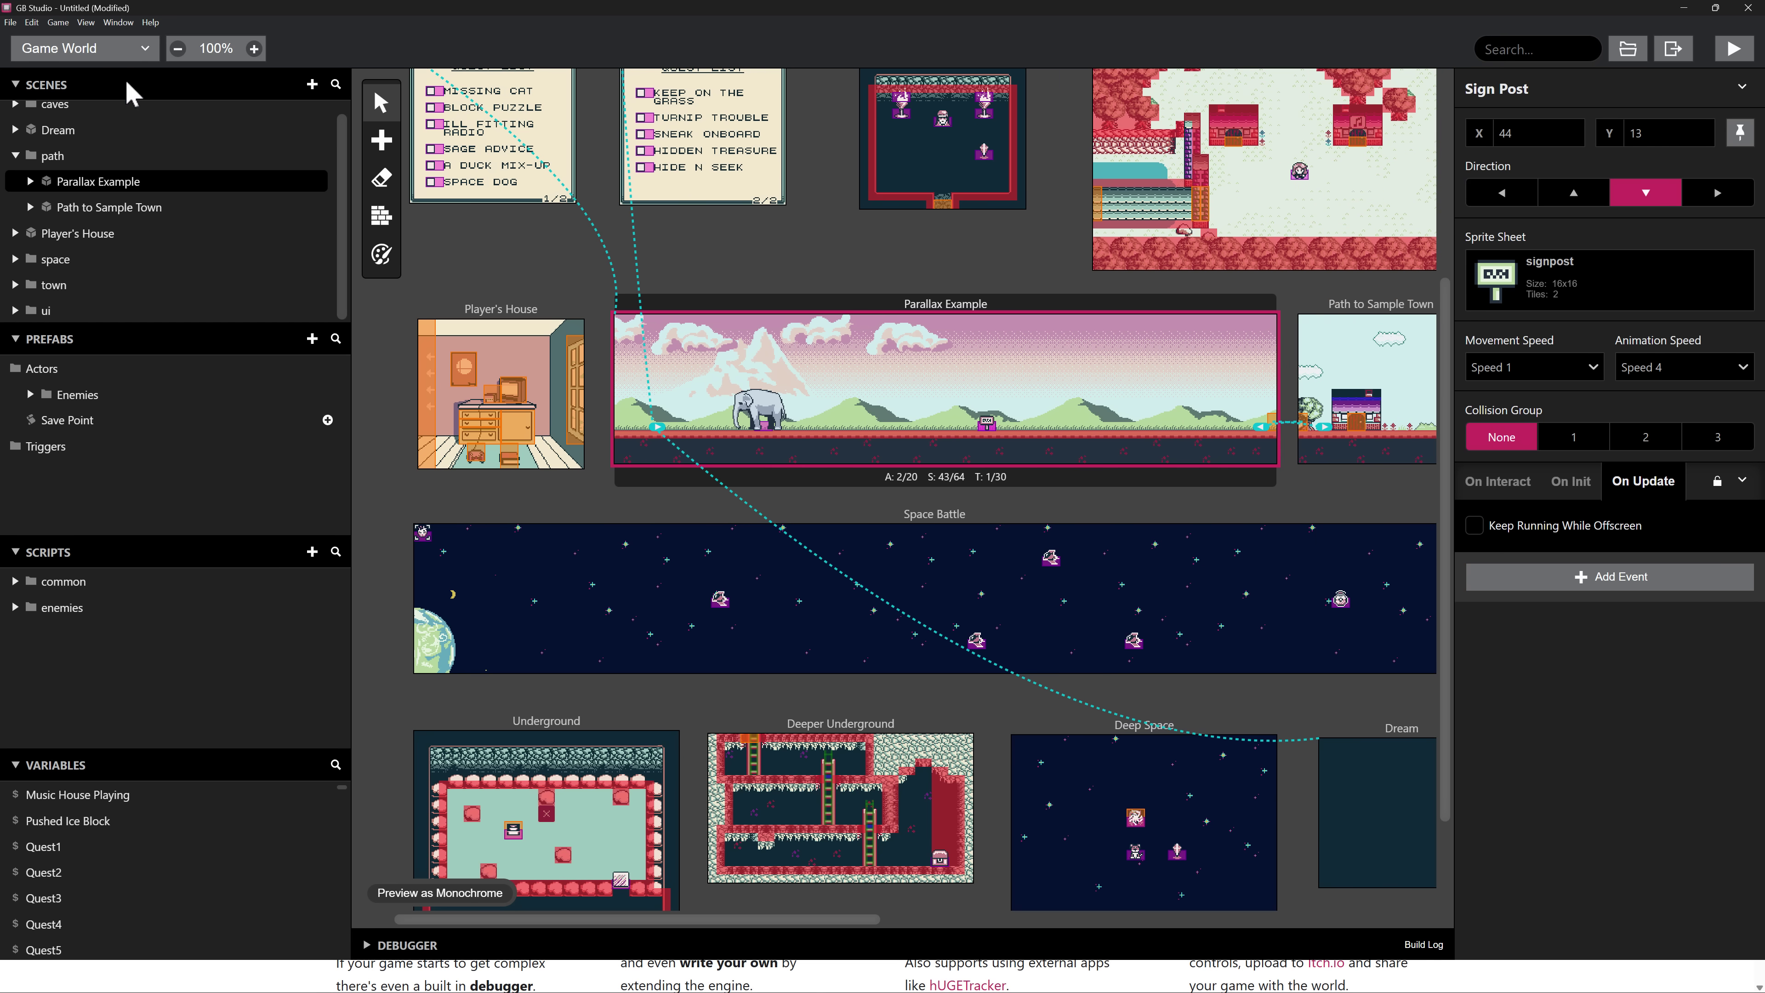
Expand the common scripts folder, check Save Point, and expand the Enemies > Ship prefabs.
{"action": "left_click", "coordinate": [63, 589]}
{"action": "scroll", "coordinate": [83, 838], "scroll_direction": "down", "scroll_amount": 2}
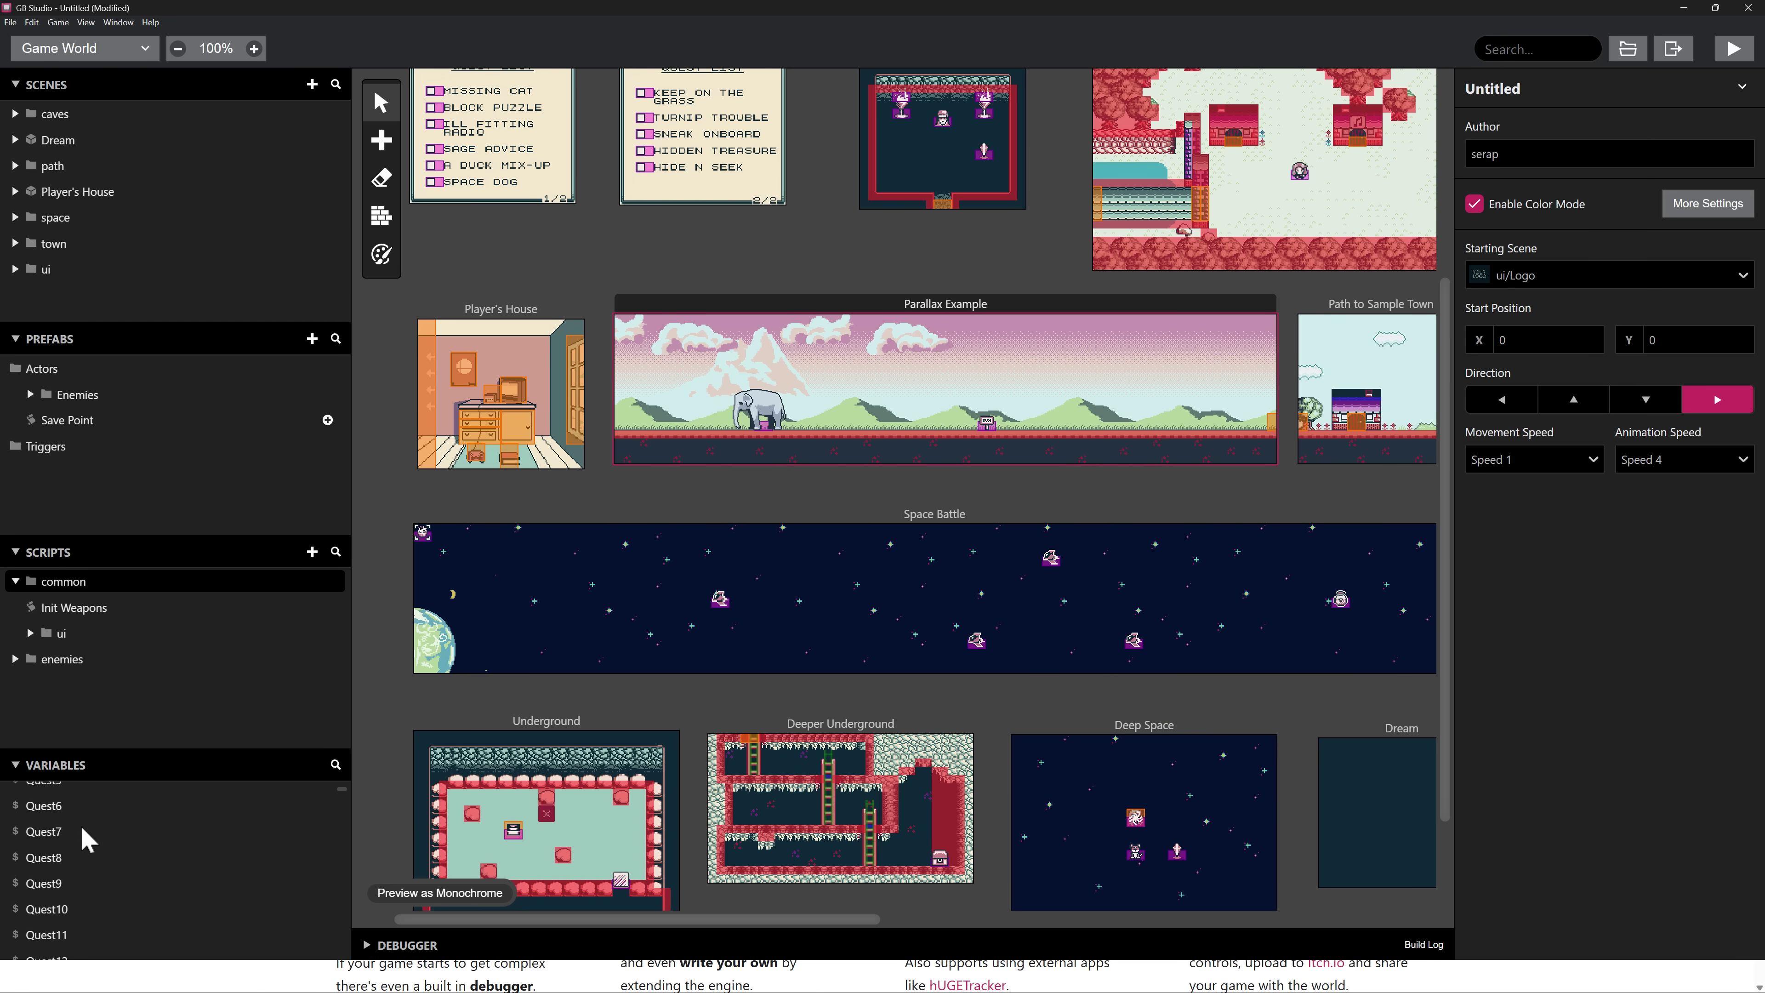
{"action": "scroll", "coordinate": [84, 840], "scroll_direction": "down", "scroll_amount": 10}
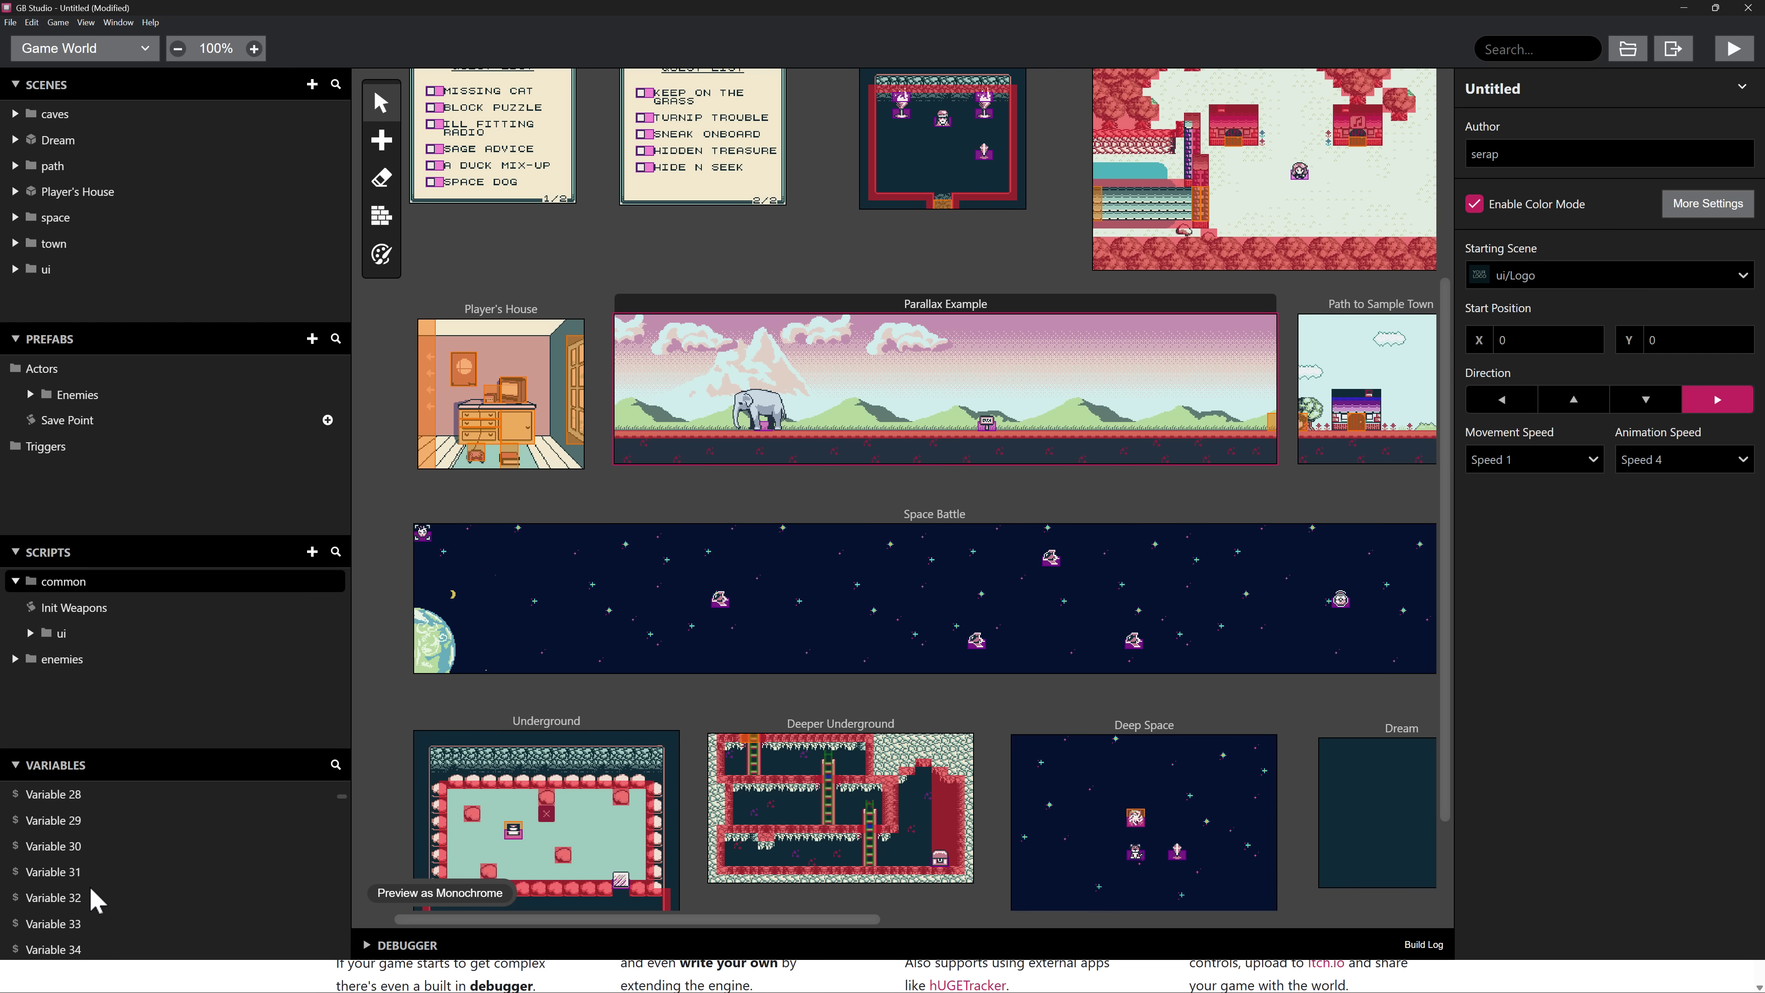
{"action": "scroll", "coordinate": [98, 901], "scroll_direction": "up", "scroll_amount": 12}
{"action": "left_click", "coordinate": [68, 421]}
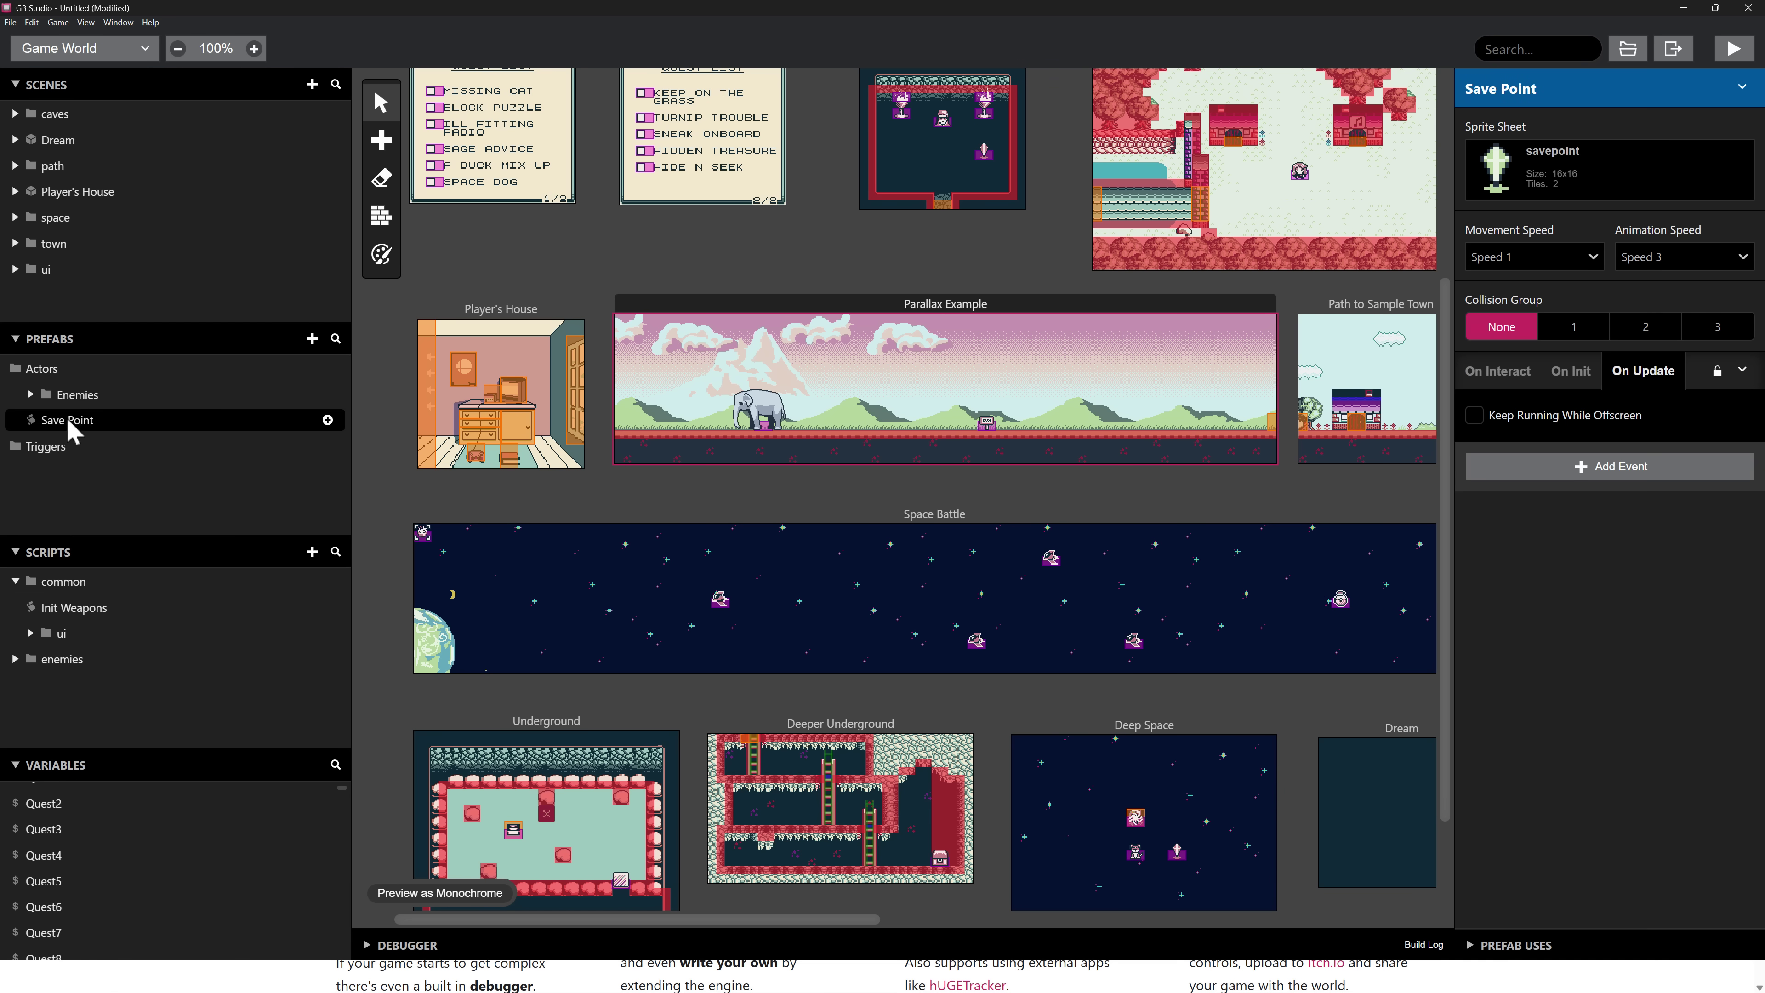
{"action": "left_click", "coordinate": [42, 395]}
{"action": "left_click", "coordinate": [47, 421]}
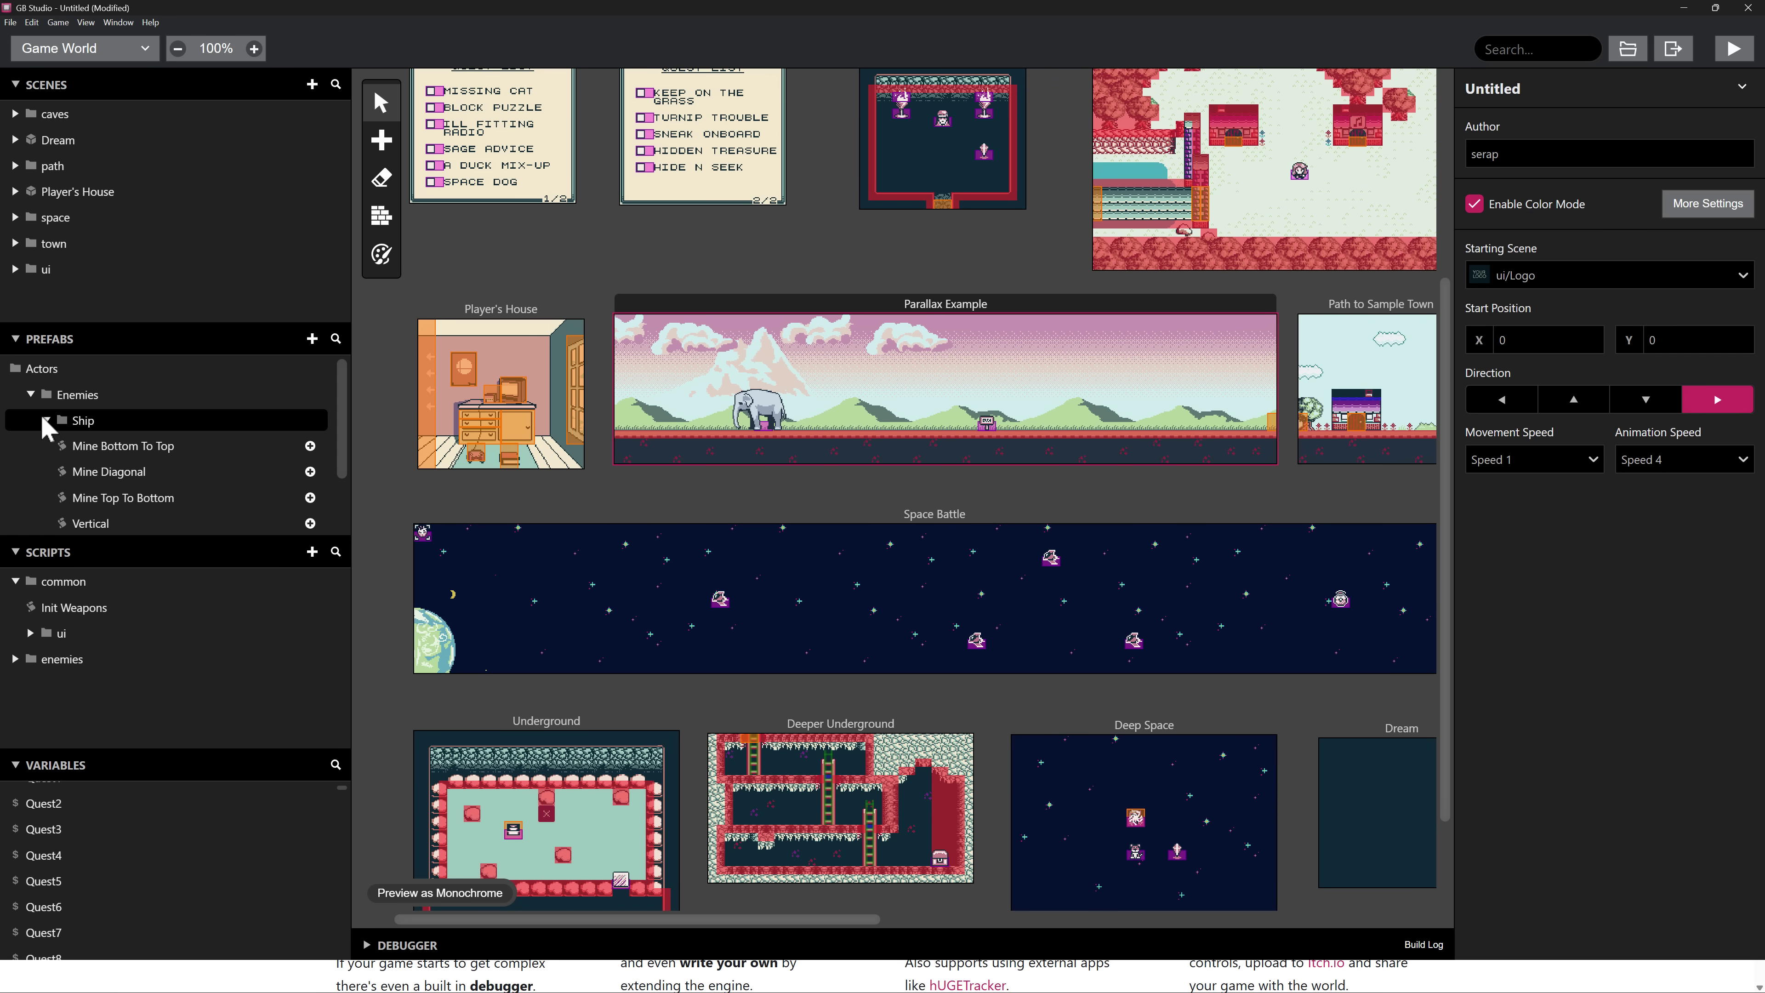
Pan the scene canvas over to the menu scenes and select Menu Page 2.
{"action": "scroll", "coordinate": [906, 761], "scroll_direction": "down", "scroll_amount": 2}
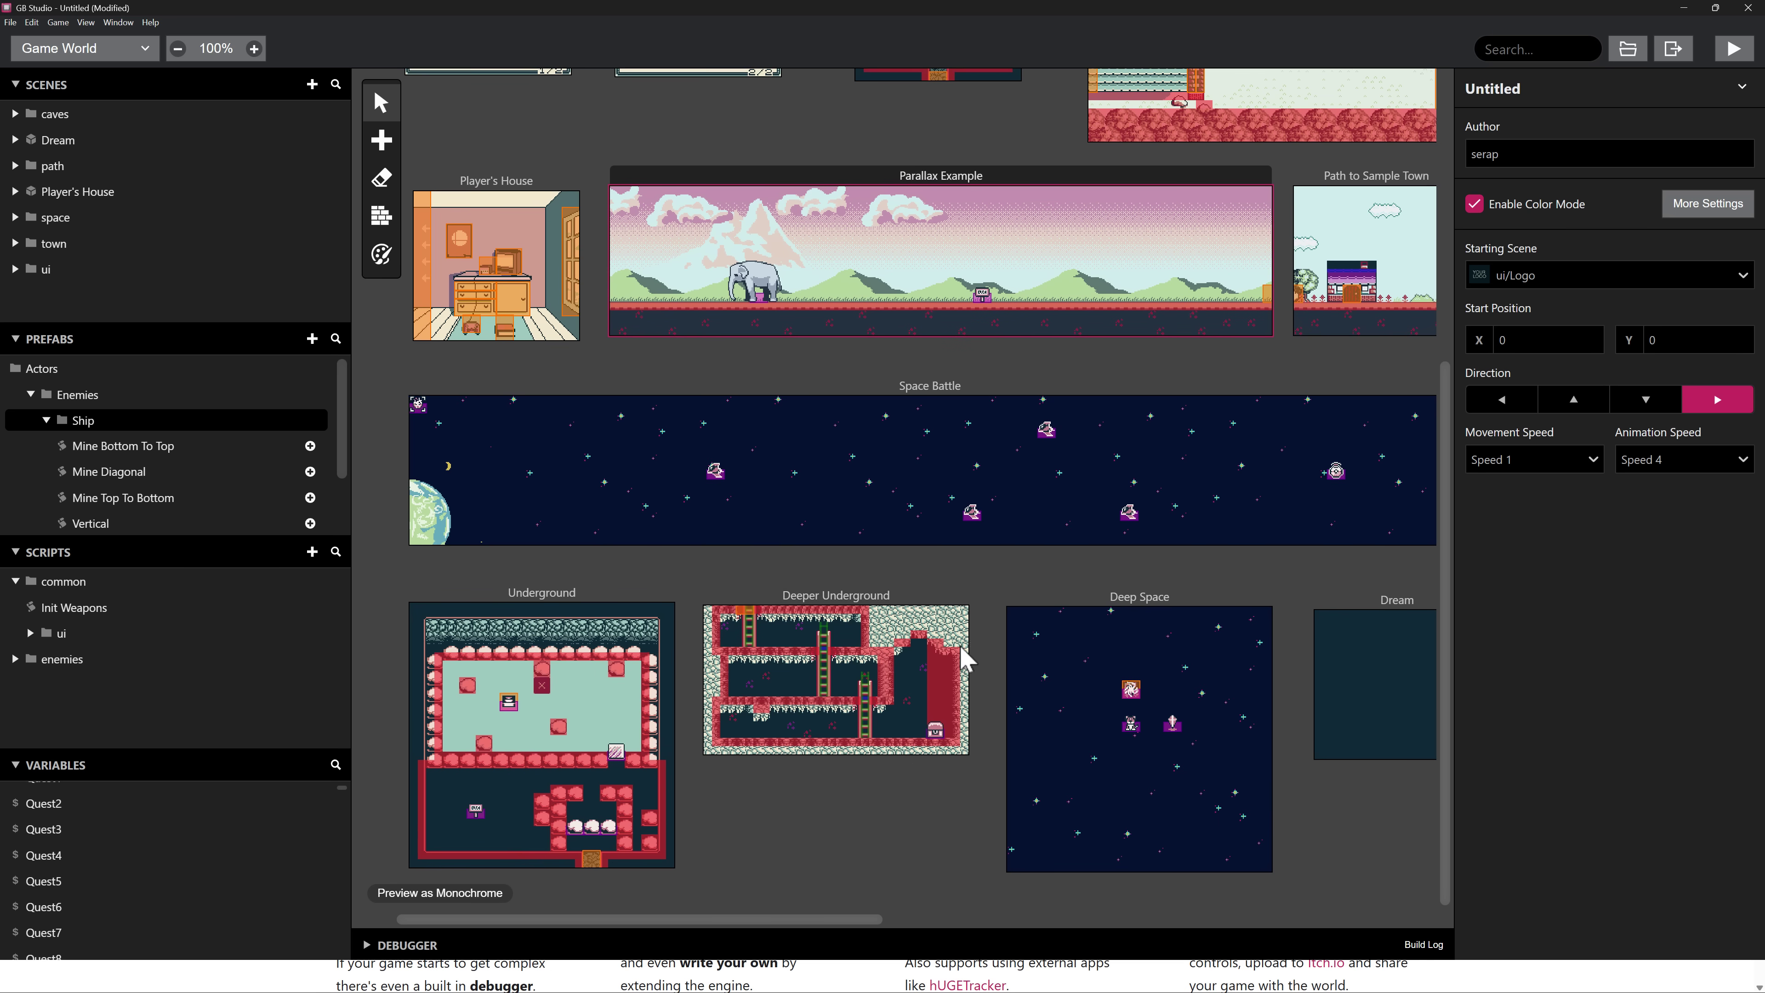
{"action": "scroll", "coordinate": [631, 593], "scroll_direction": "up", "scroll_amount": 2}
{"action": "scroll", "coordinate": [631, 593], "scroll_direction": "right", "scroll_amount": 5}
{"action": "scroll", "coordinate": [970, 658], "scroll_direction": "up", "scroll_amount": 5}
{"action": "scroll", "coordinate": [970, 658], "scroll_direction": "right", "scroll_amount": 5}
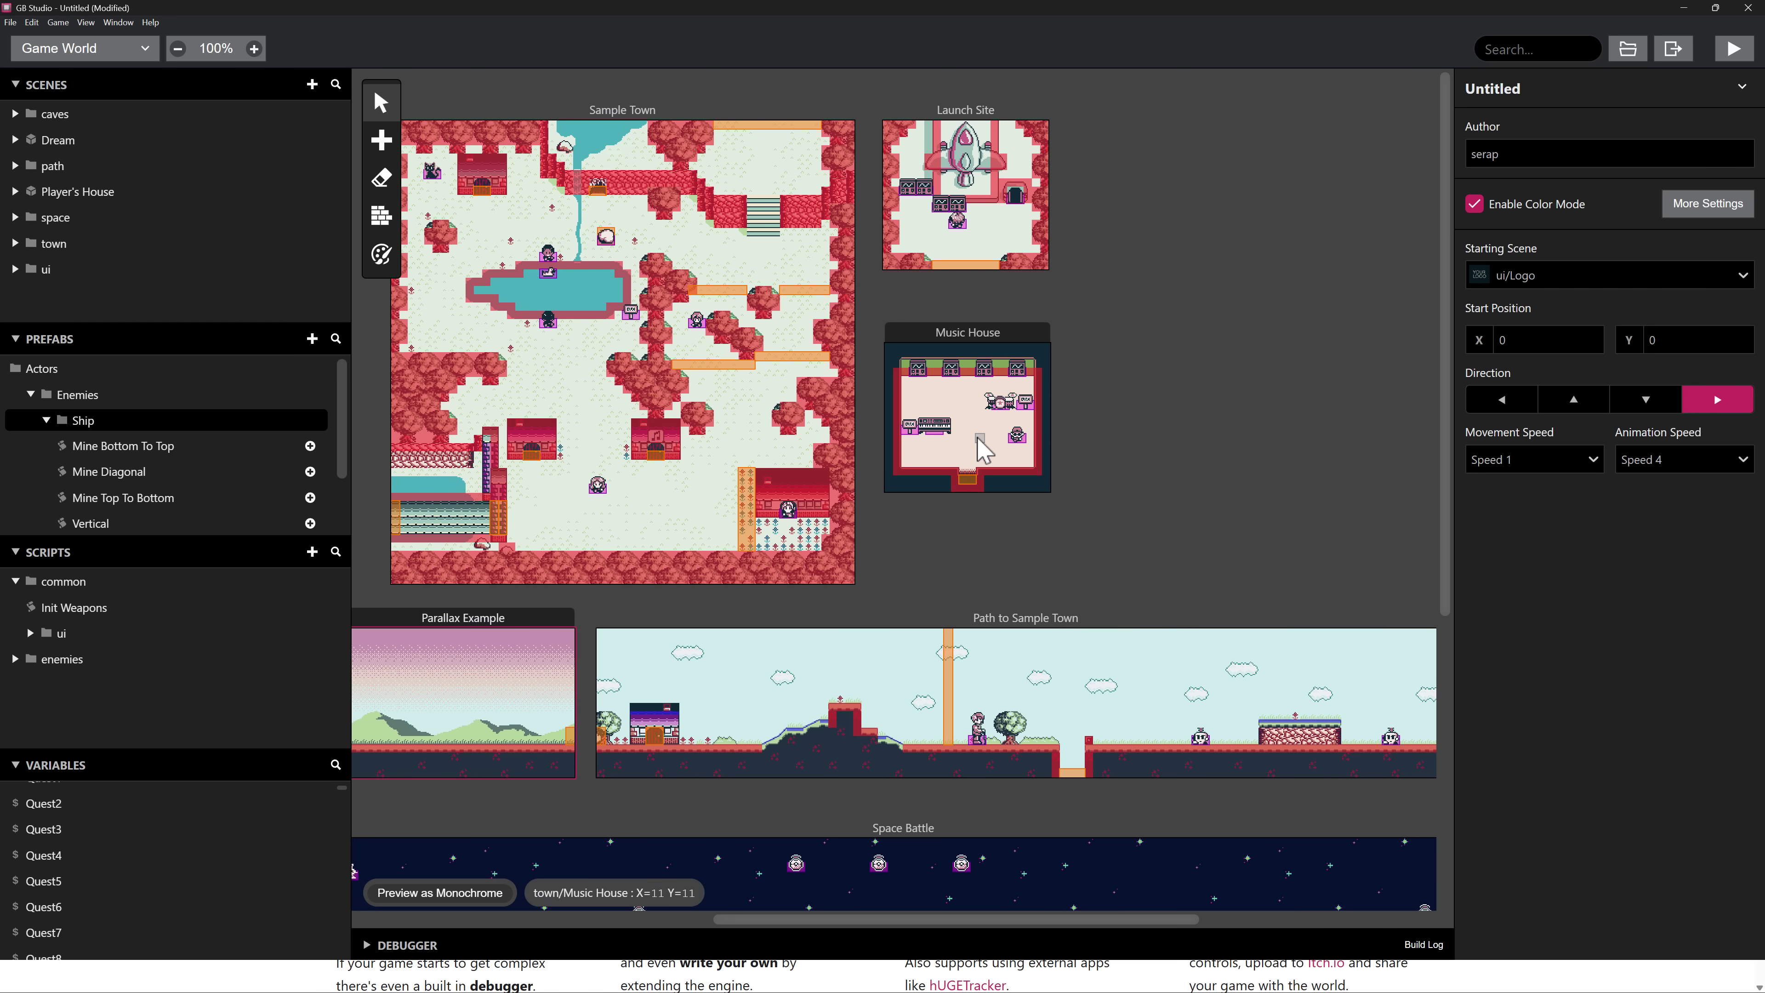
{"action": "scroll", "coordinate": [875, 466], "scroll_direction": "left", "scroll_amount": 8}
{"action": "scroll", "coordinate": [875, 465], "scroll_direction": "down", "scroll_amount": 1}
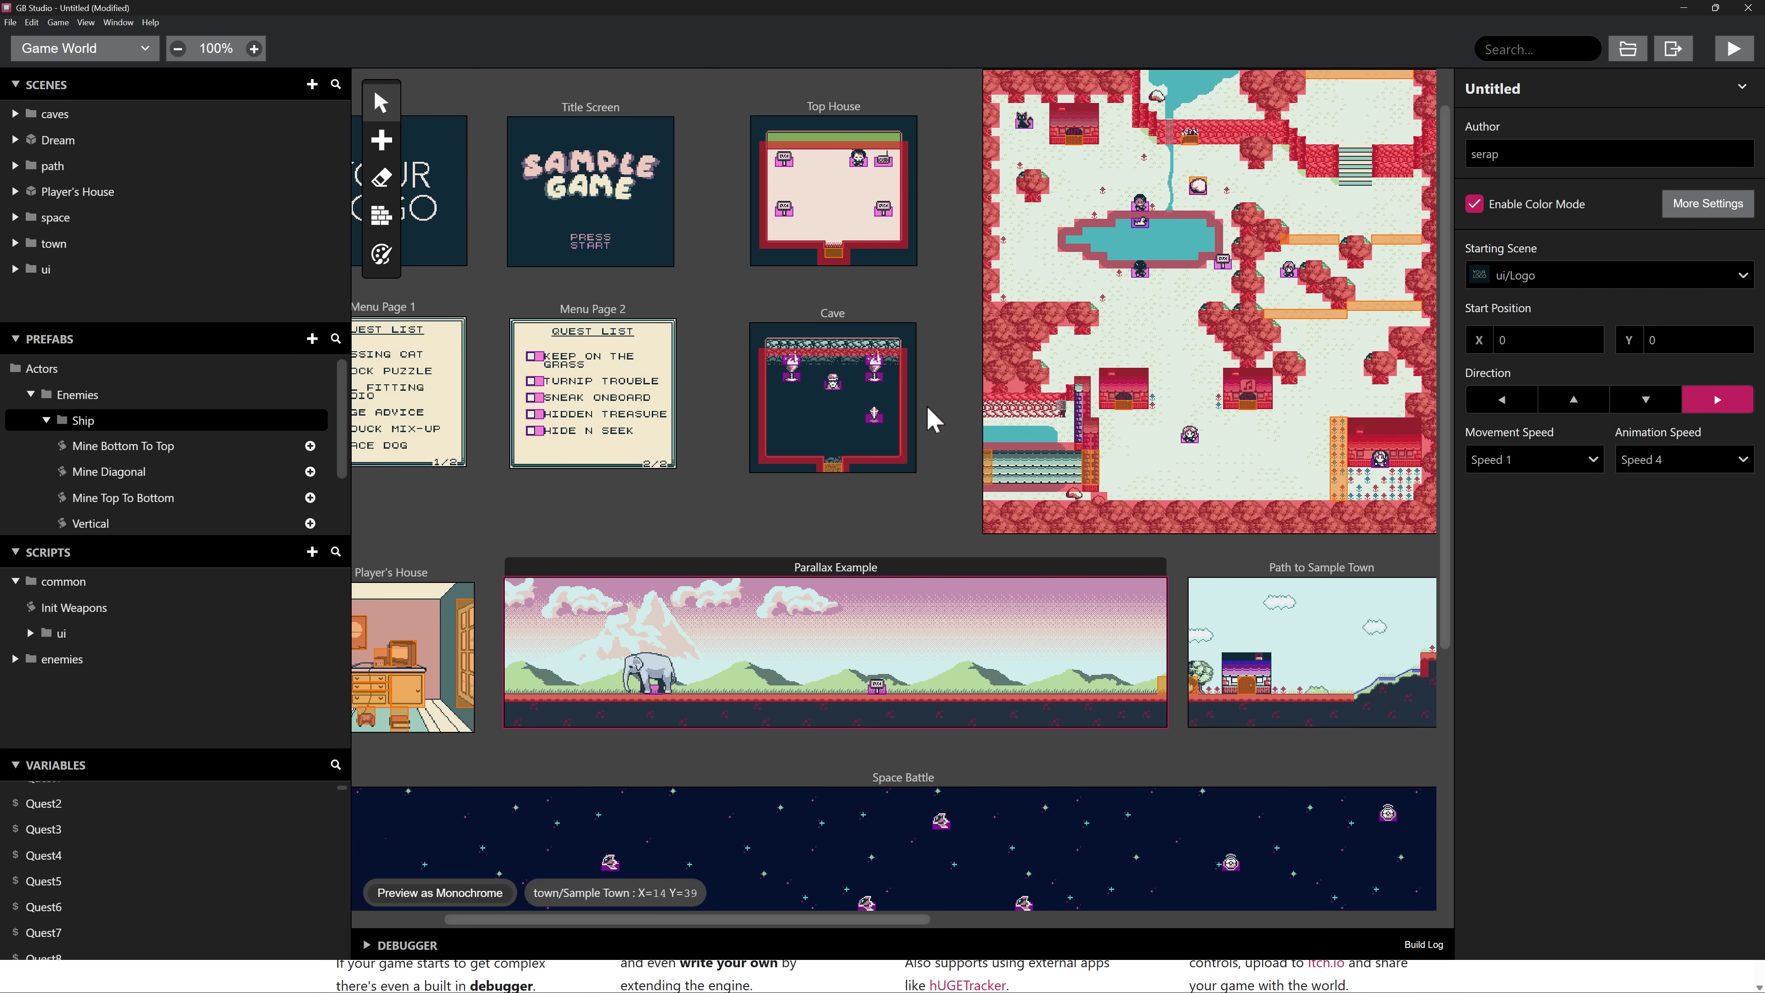
{"action": "scroll", "coordinate": [758, 499], "scroll_direction": "left", "scroll_amount": 2}
{"action": "scroll", "coordinate": [757, 499], "scroll_direction": "down", "scroll_amount": 1}
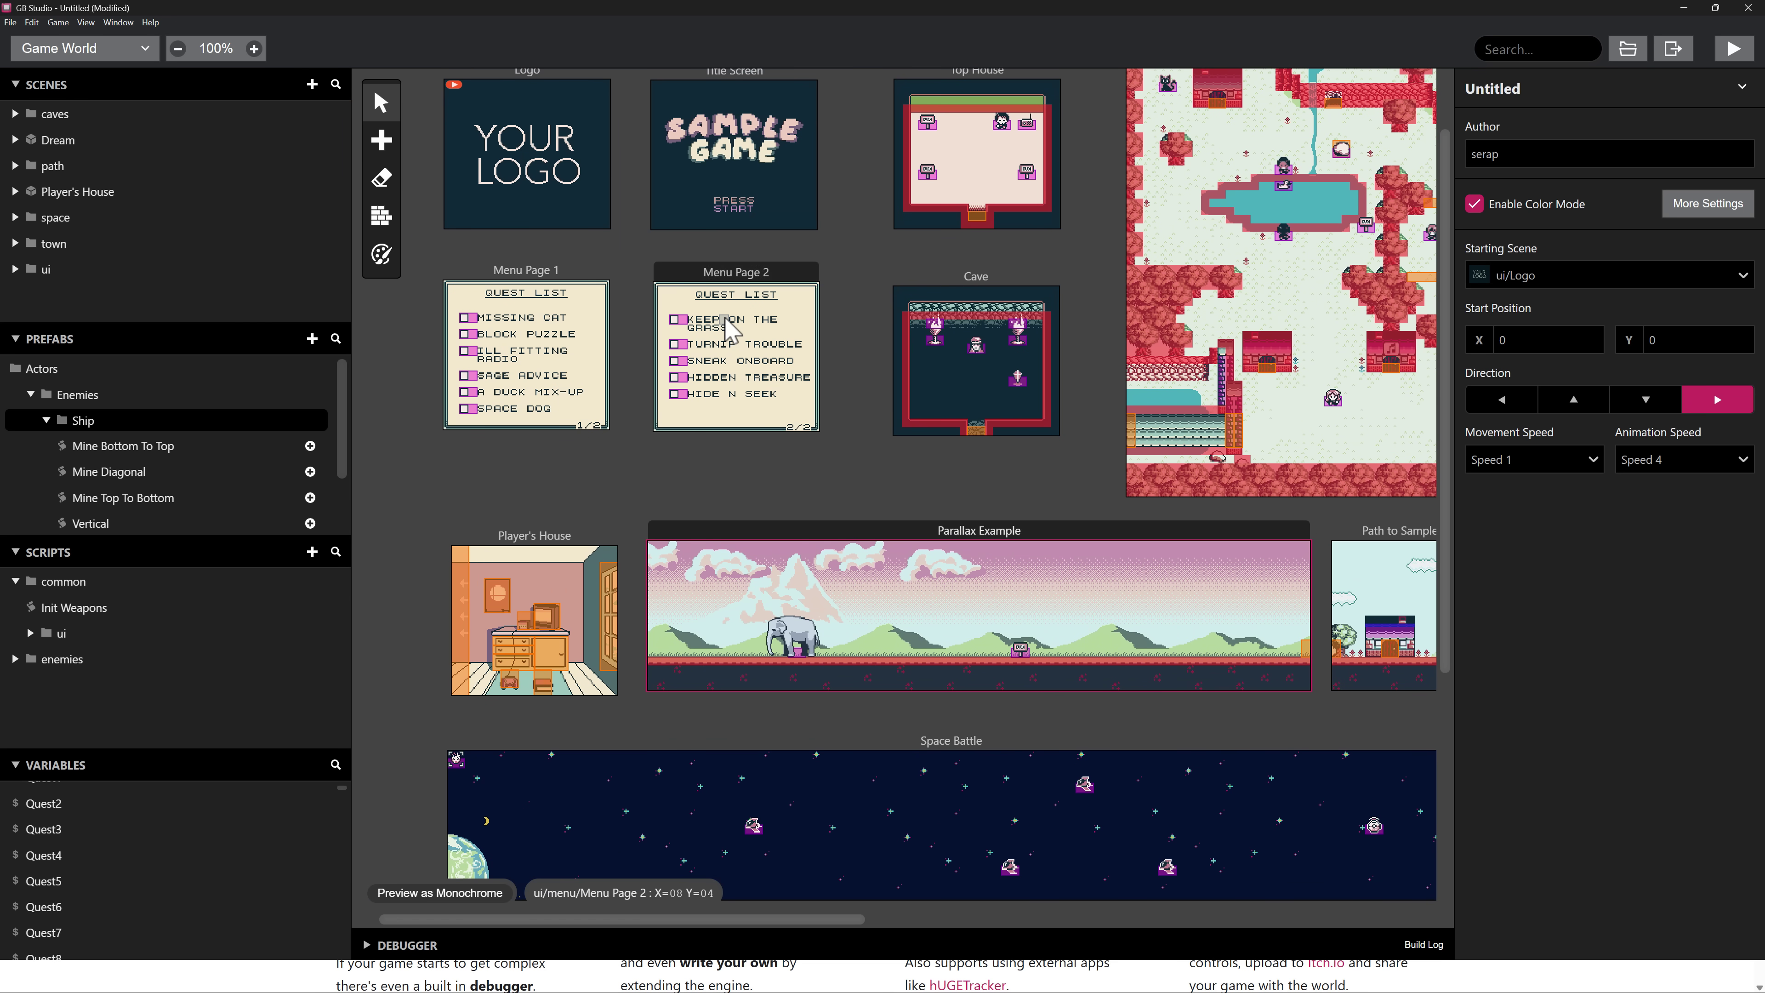
{"action": "left_click", "coordinate": [726, 327]}
Select Menu Page 1 to show its script changing scene to Menu Page 2.
{"action": "scroll", "coordinate": [1607, 714], "scroll_direction": "down", "scroll_amount": 1}
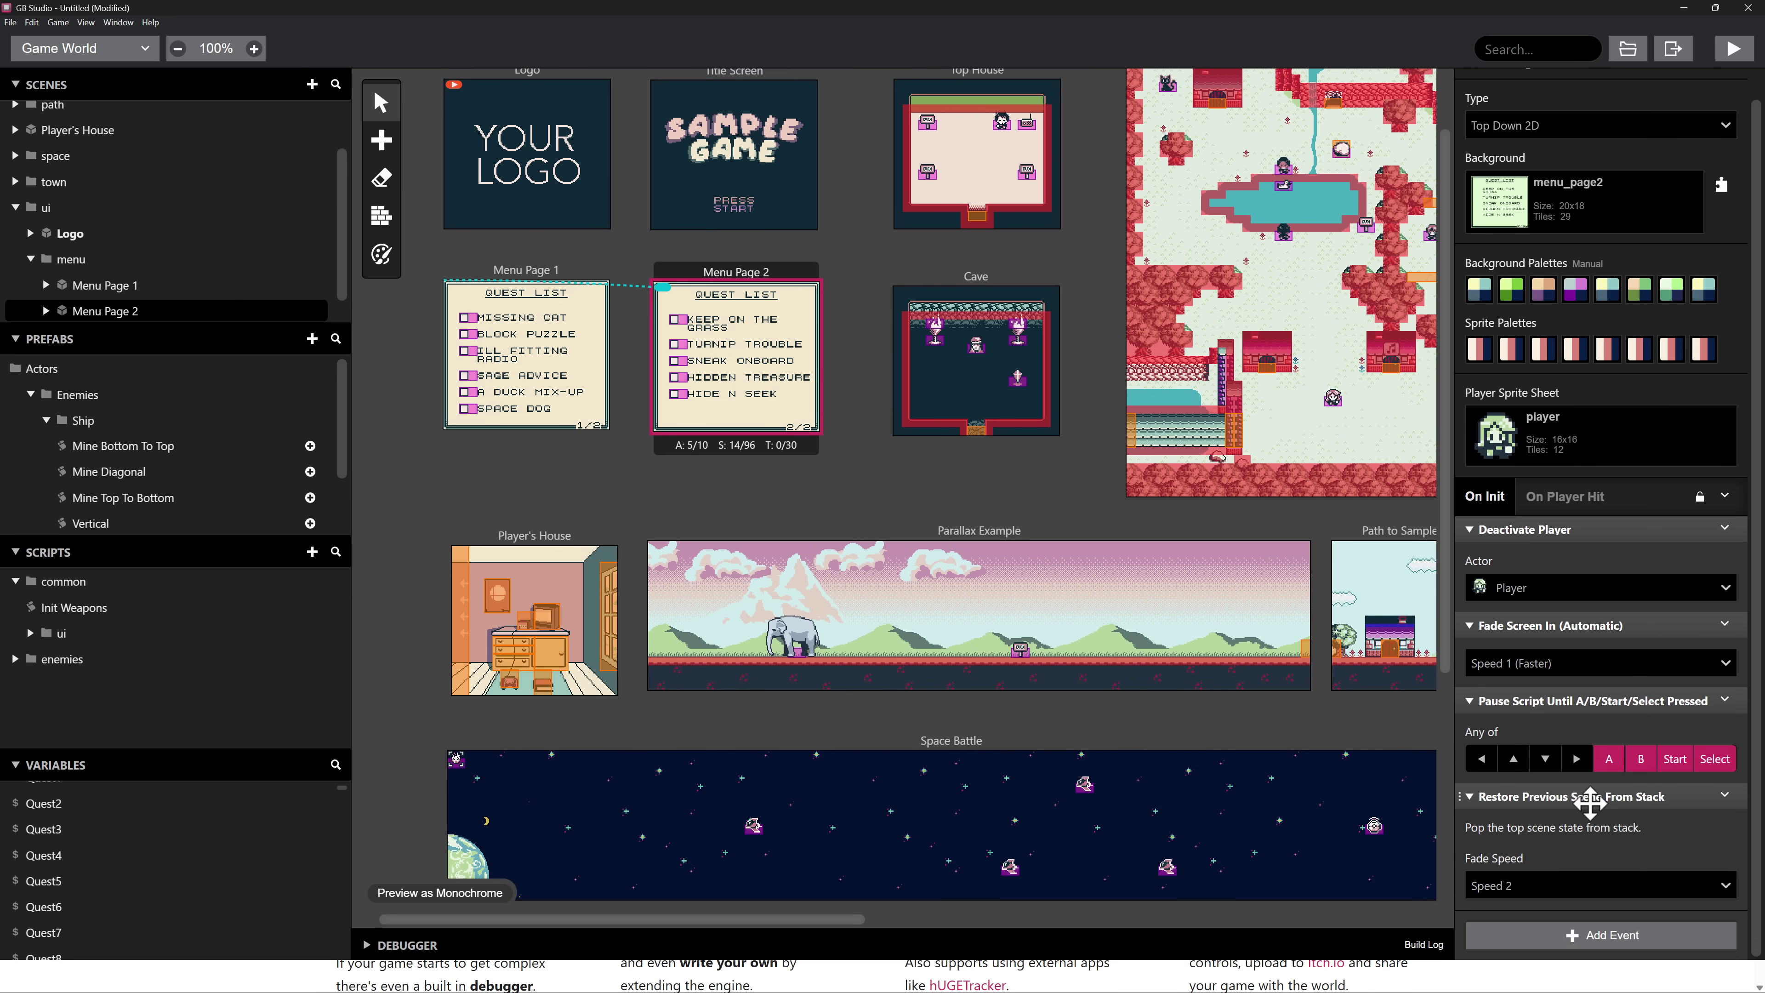
{"action": "left_click", "coordinate": [562, 381]}
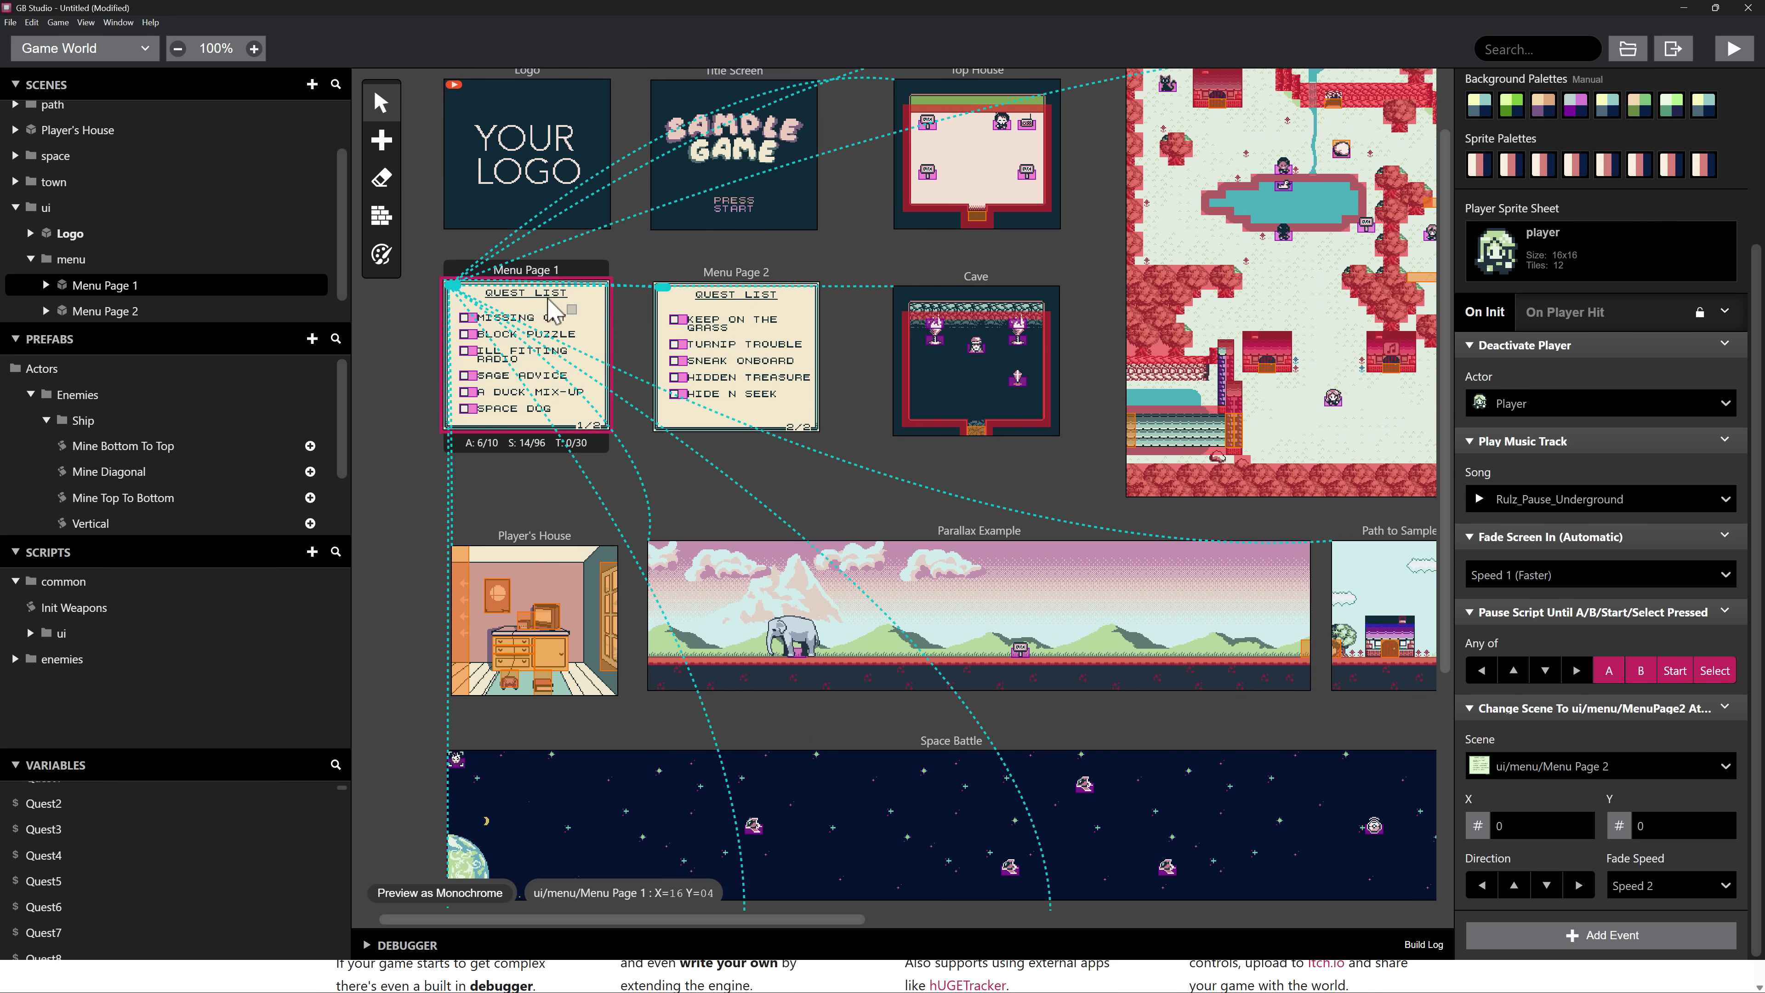
{"action": "scroll", "coordinate": [793, 518], "scroll_direction": "down", "scroll_amount": 4}
{"action": "scroll", "coordinate": [792, 518], "scroll_direction": "right", "scroll_amount": 3}
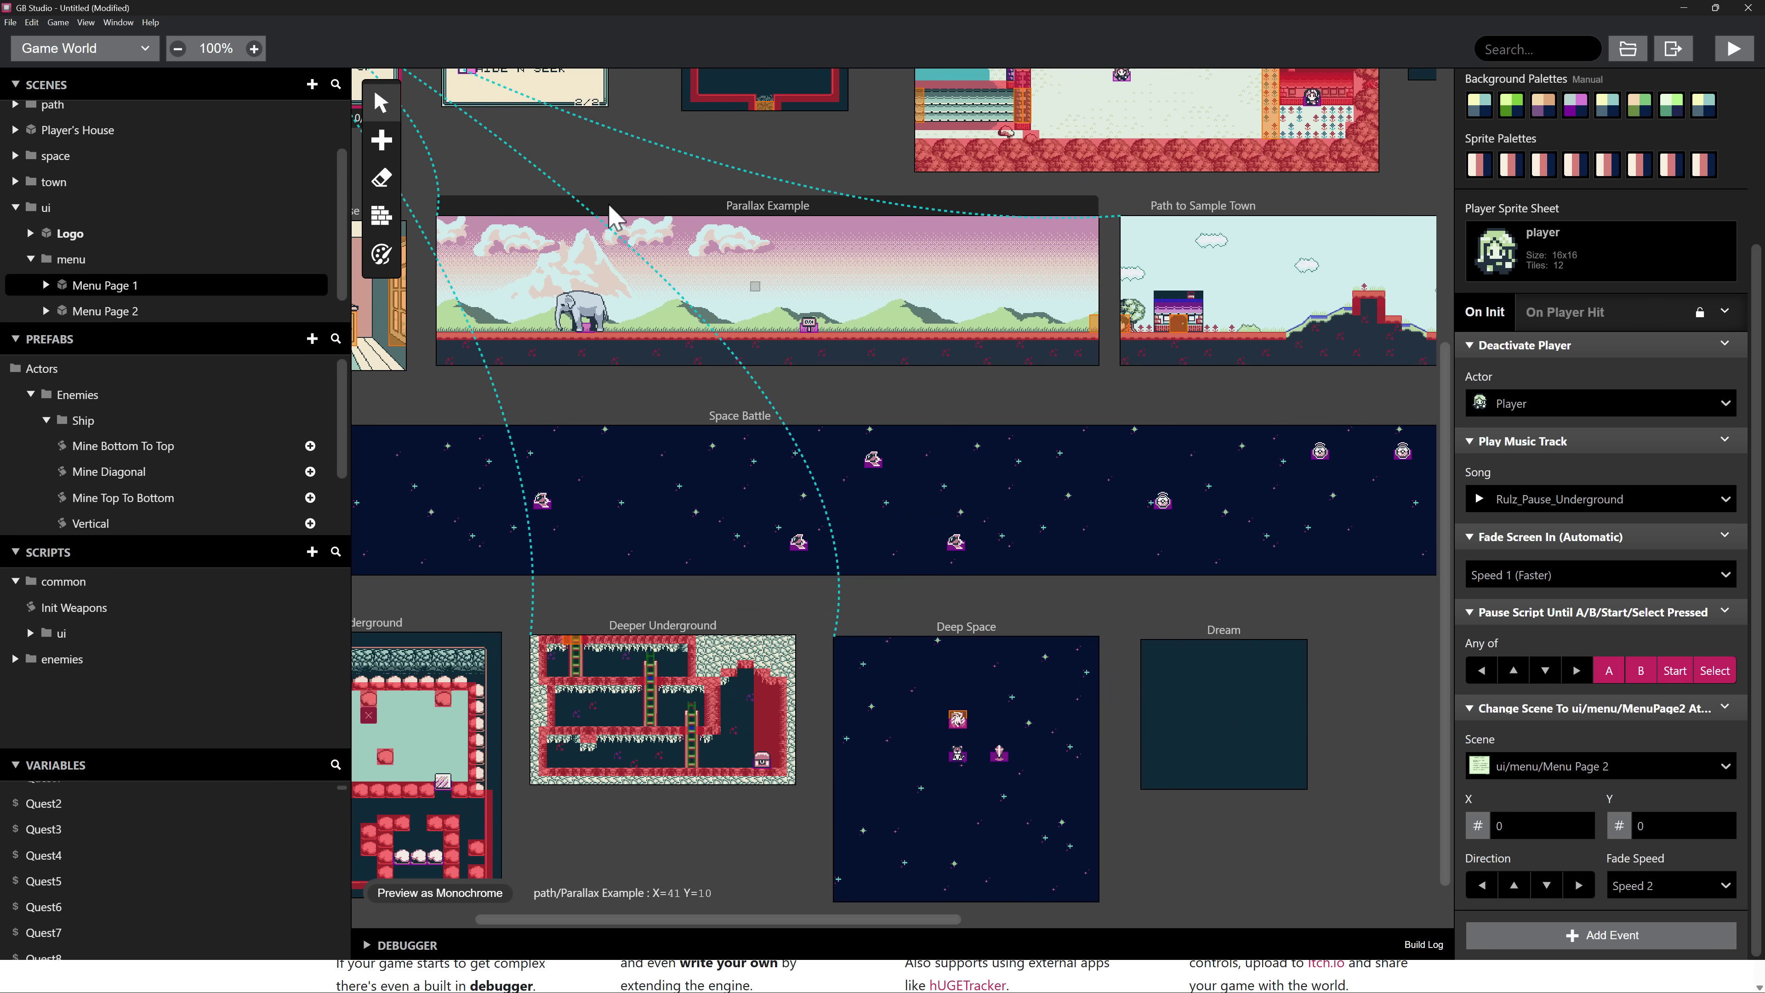
{"action": "scroll", "coordinate": [785, 518], "scroll_direction": "up", "scroll_amount": 3}
{"action": "scroll", "coordinate": [1015, 640], "scroll_direction": "left", "scroll_amount": 3}
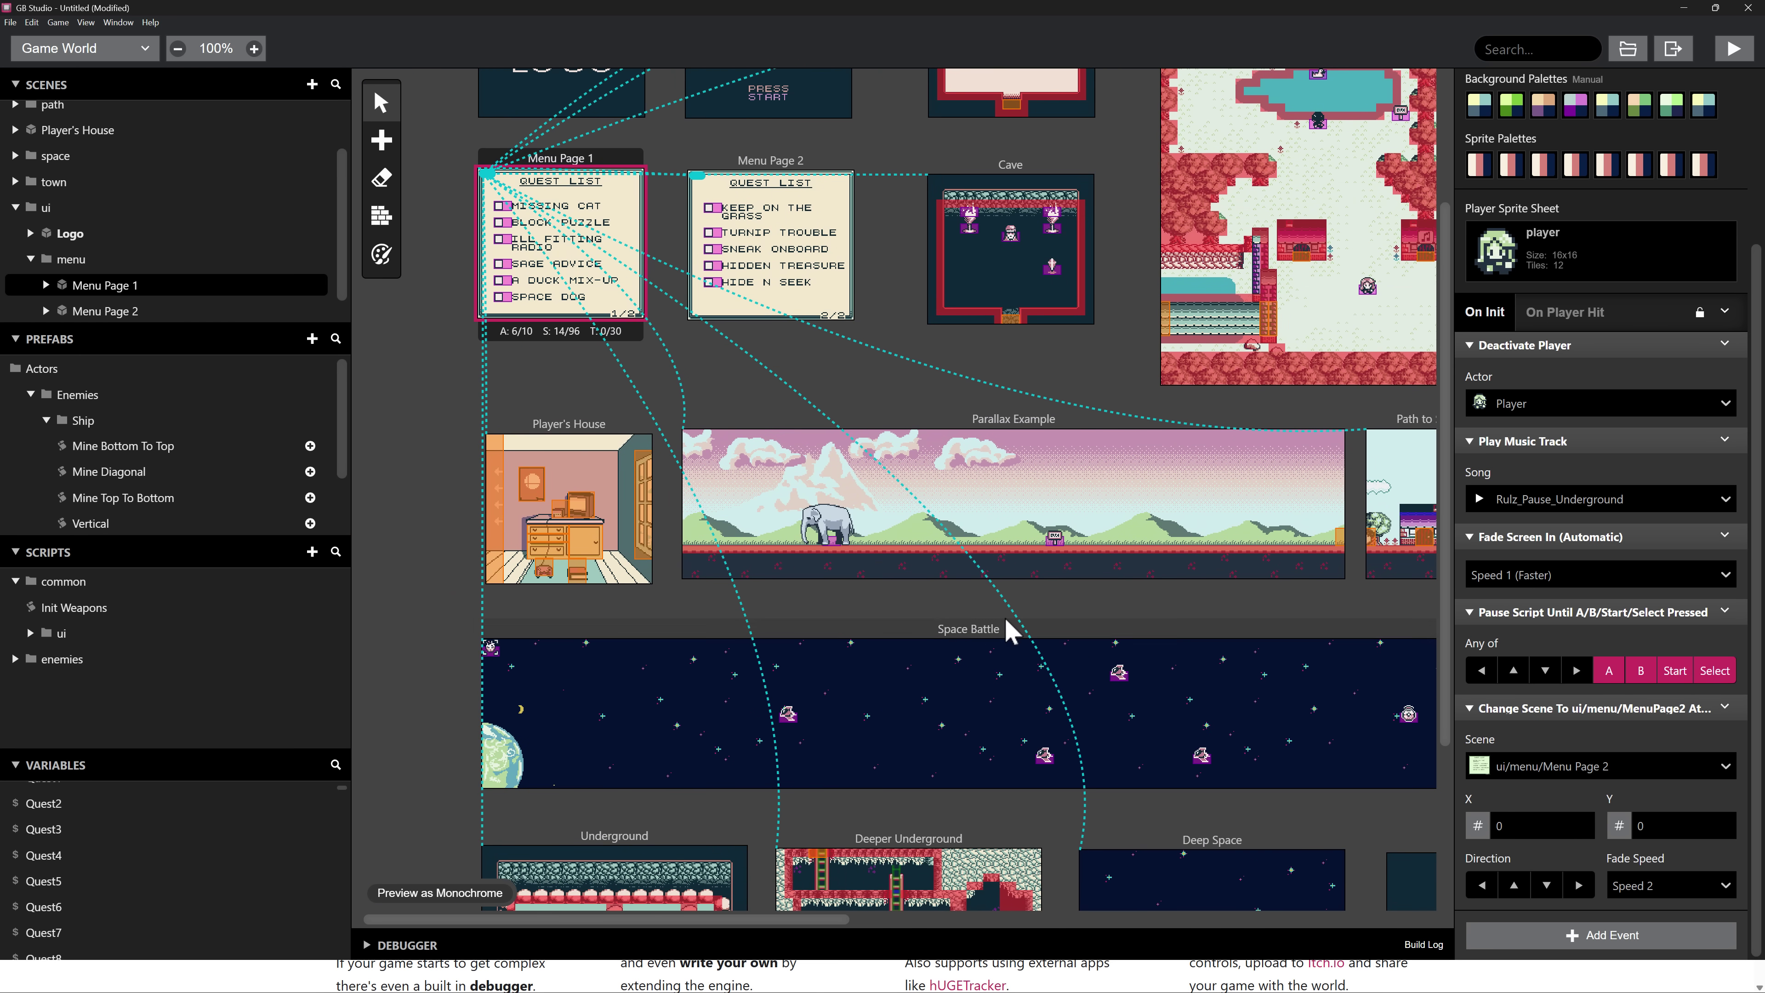
Cycle through the sprite, image, sound effects and music editors.
{"action": "left_click", "coordinate": [143, 50]}
{"action": "left_click", "coordinate": [78, 111]}
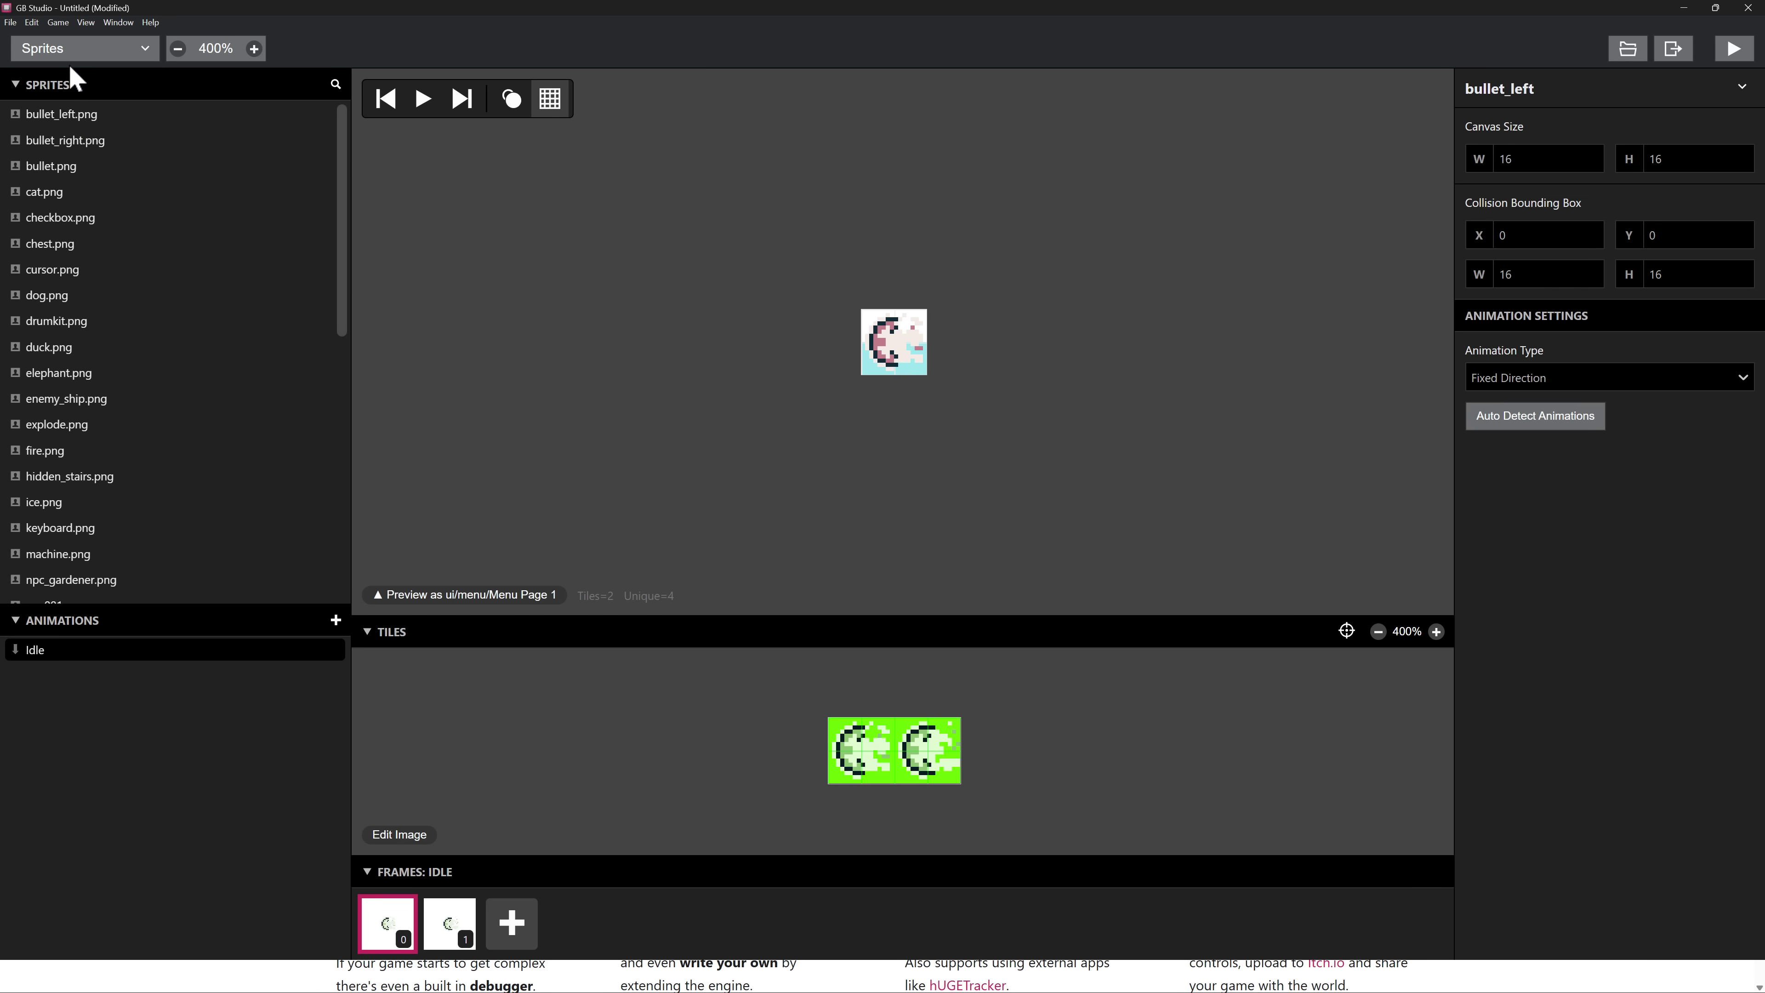
{"action": "left_click", "coordinate": [138, 51]}
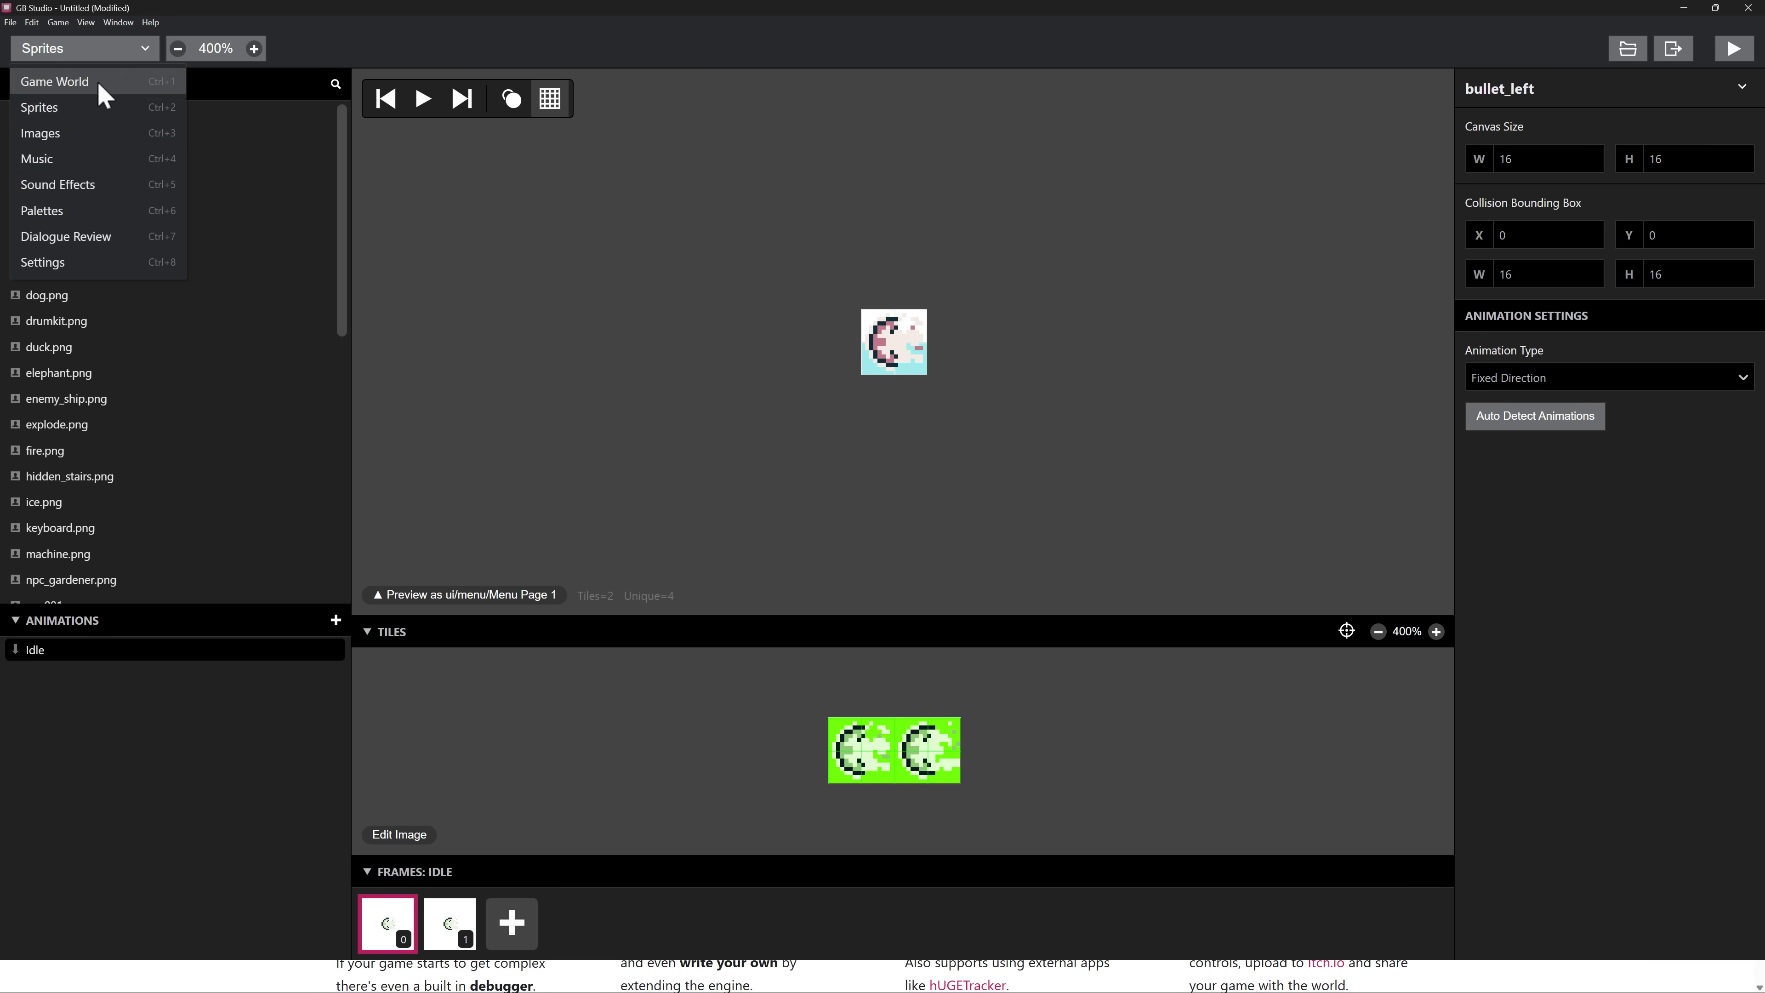
{"action": "left_click", "coordinate": [87, 134]}
{"action": "left_click", "coordinate": [76, 50]}
{"action": "left_click", "coordinate": [50, 185]}
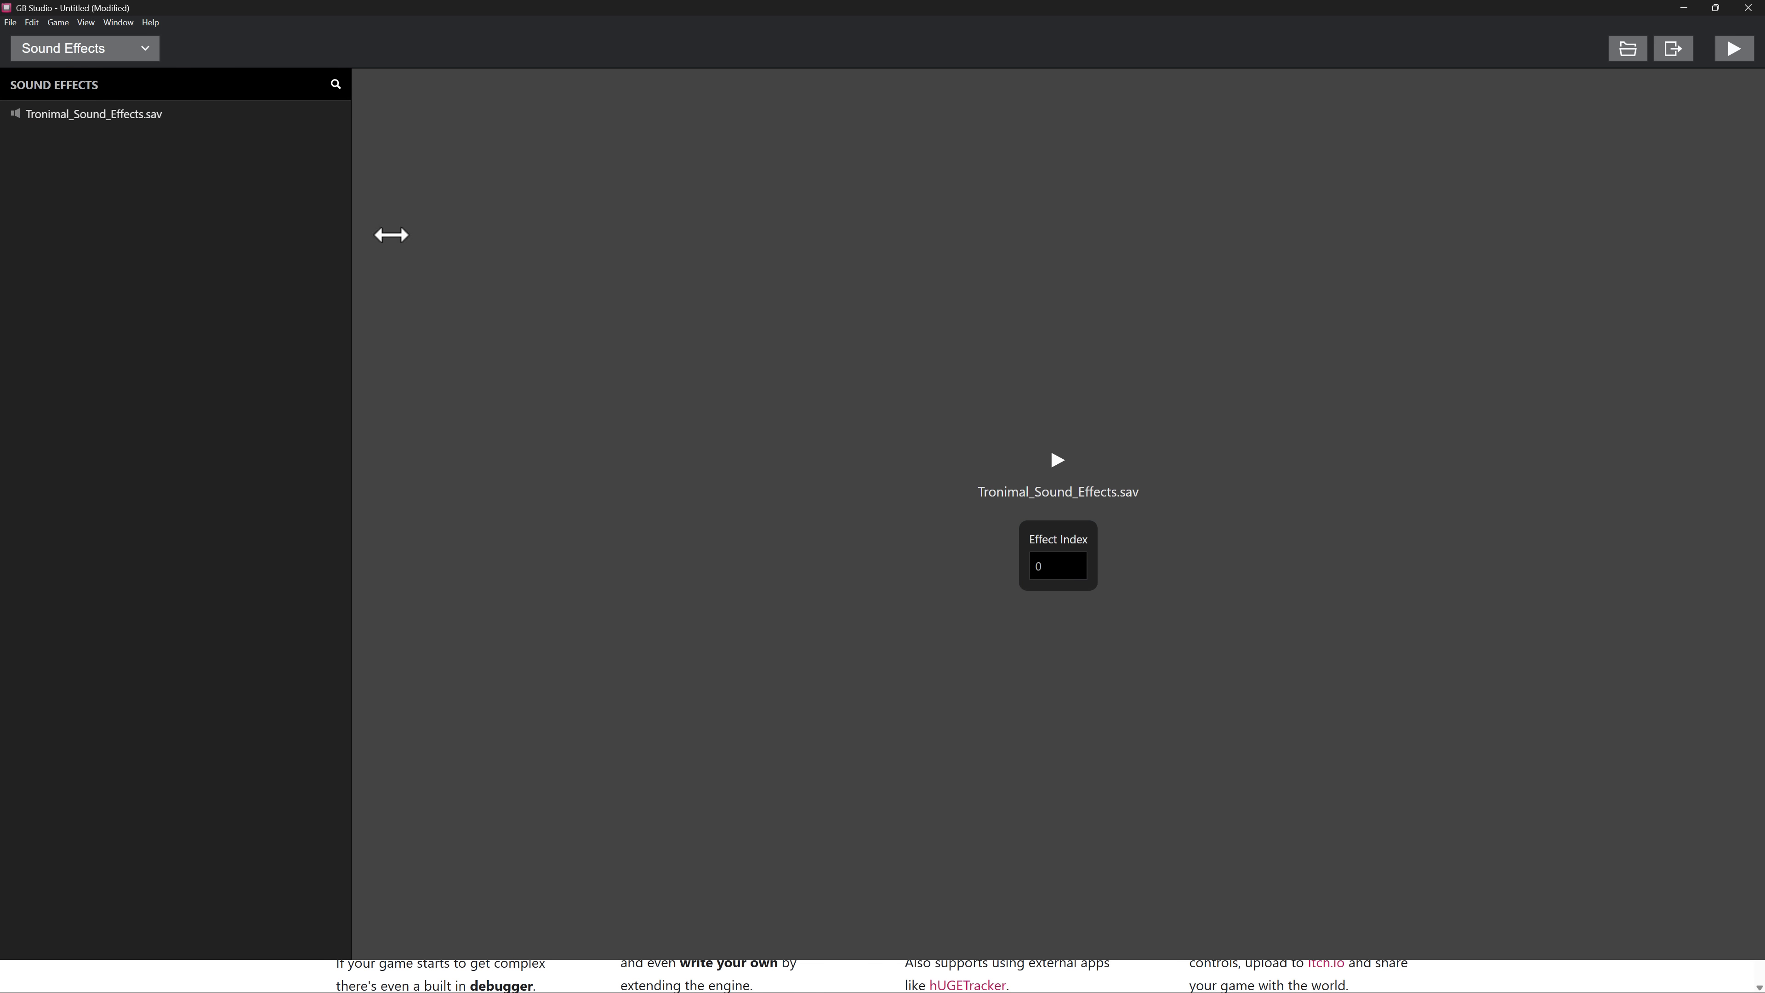
{"action": "left_click", "coordinate": [111, 55]}
{"action": "left_click", "coordinate": [70, 160]}
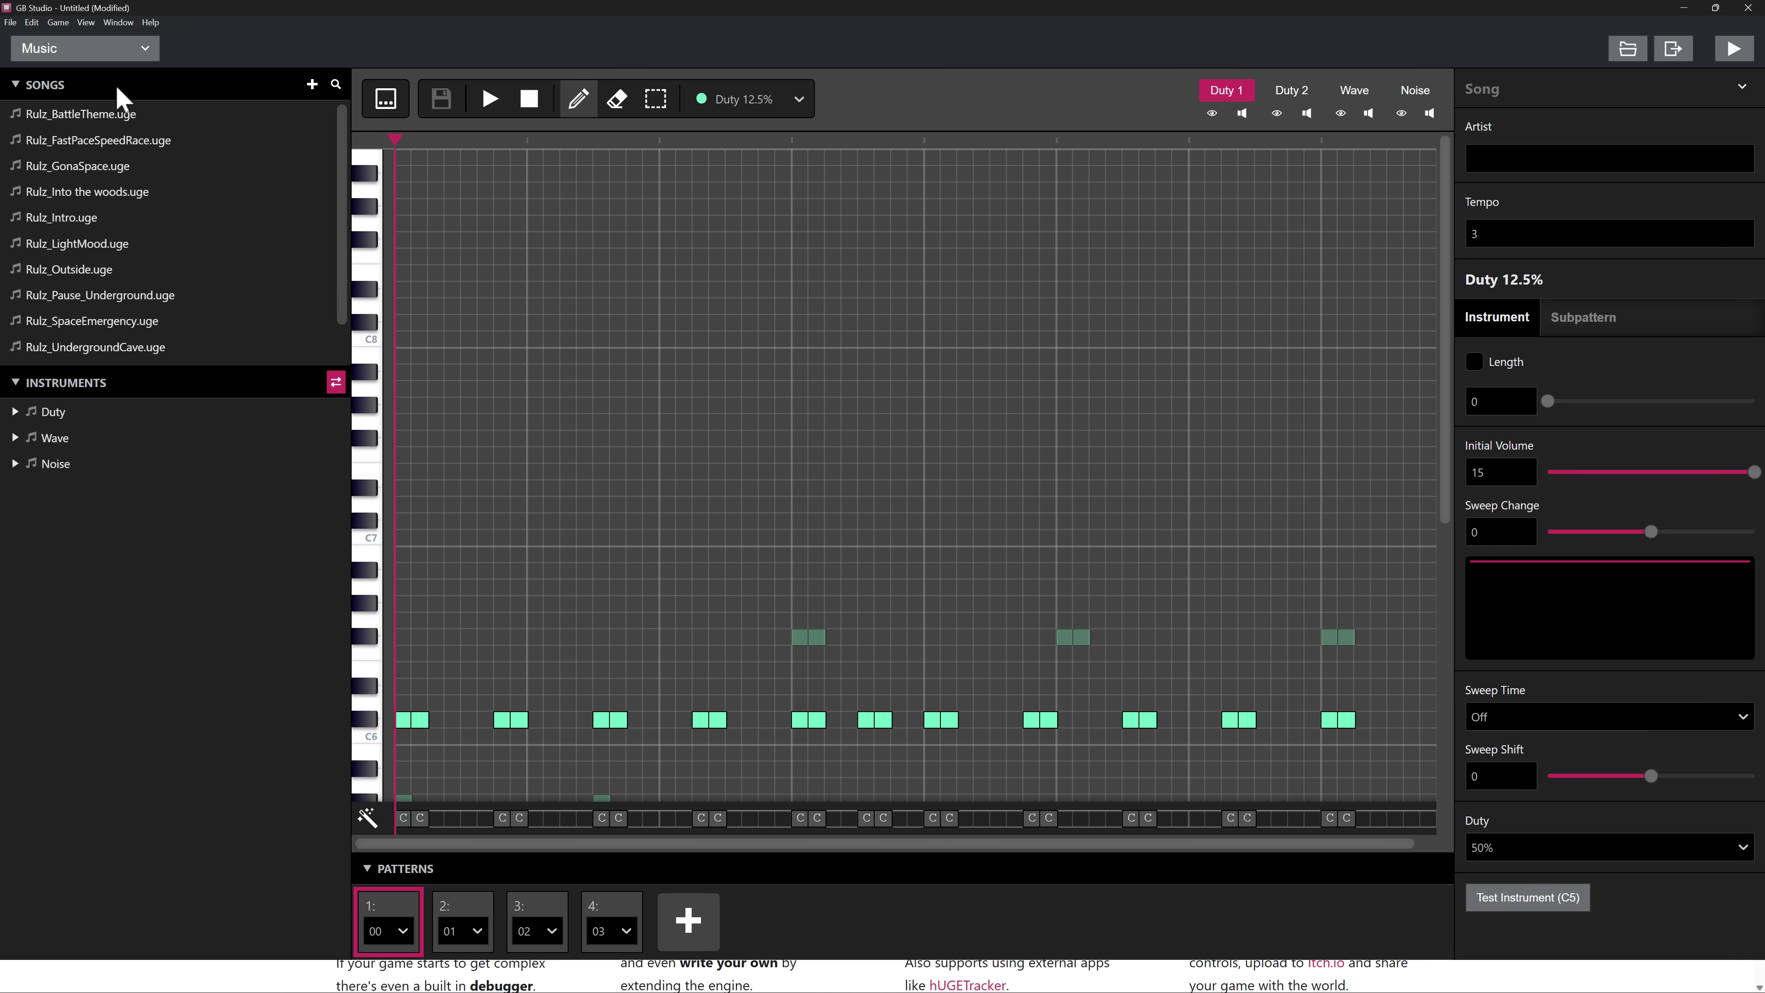
Switch to Dialogue Review and expand the caves/Cave dialogue lines.
{"action": "left_click", "coordinate": [120, 52]}
{"action": "left_click", "coordinate": [43, 237]}
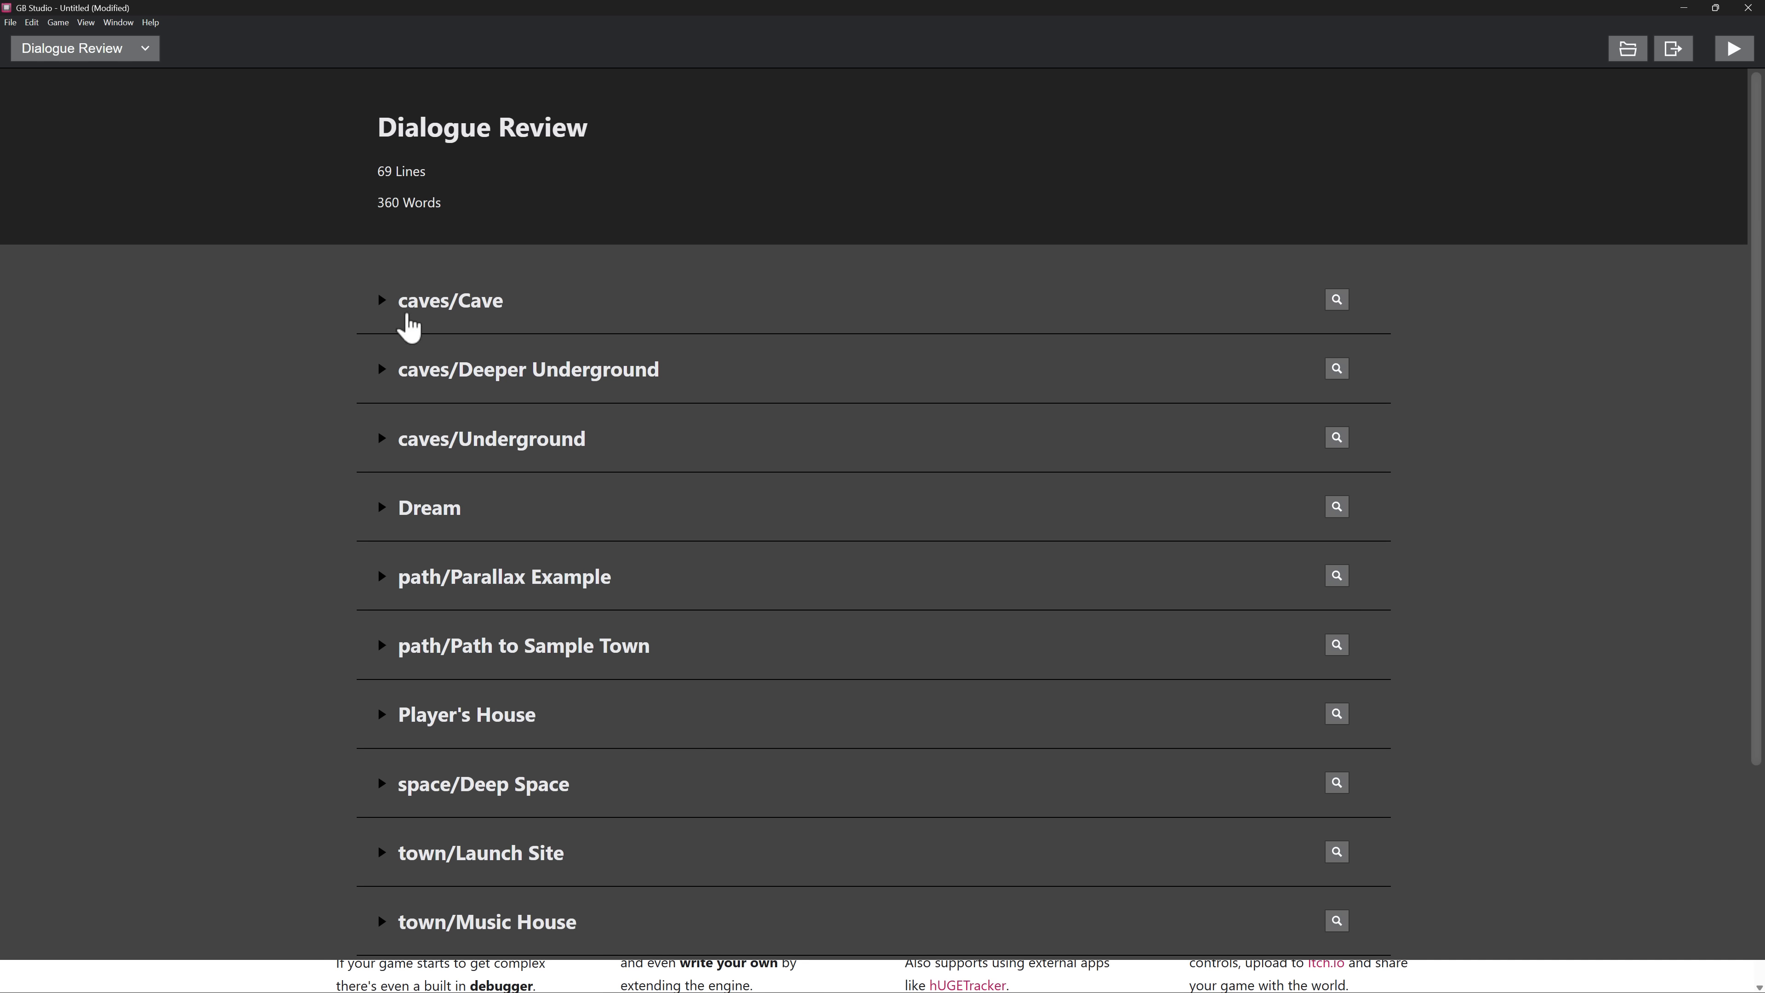
{"action": "left_click", "coordinate": [456, 306]}
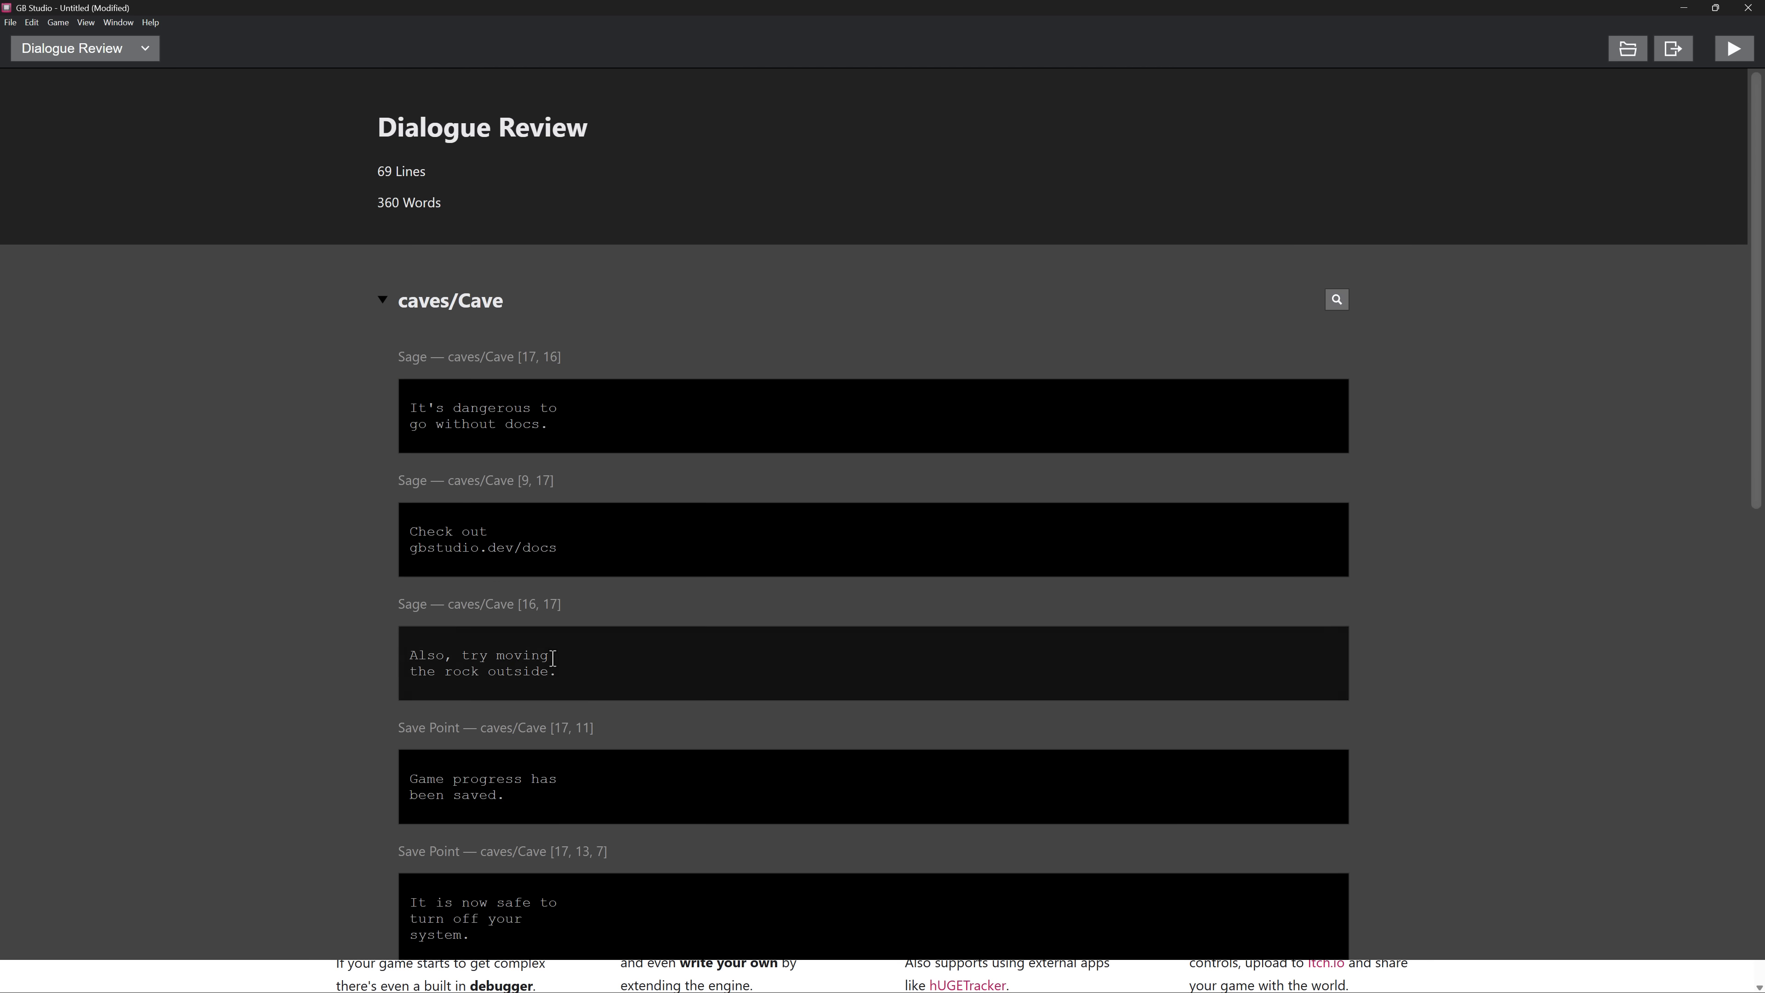
{"action": "scroll", "coordinate": [587, 751], "scroll_direction": "down", "scroll_amount": 3}
{"action": "scroll", "coordinate": [587, 752], "scroll_direction": "down", "scroll_amount": 1}
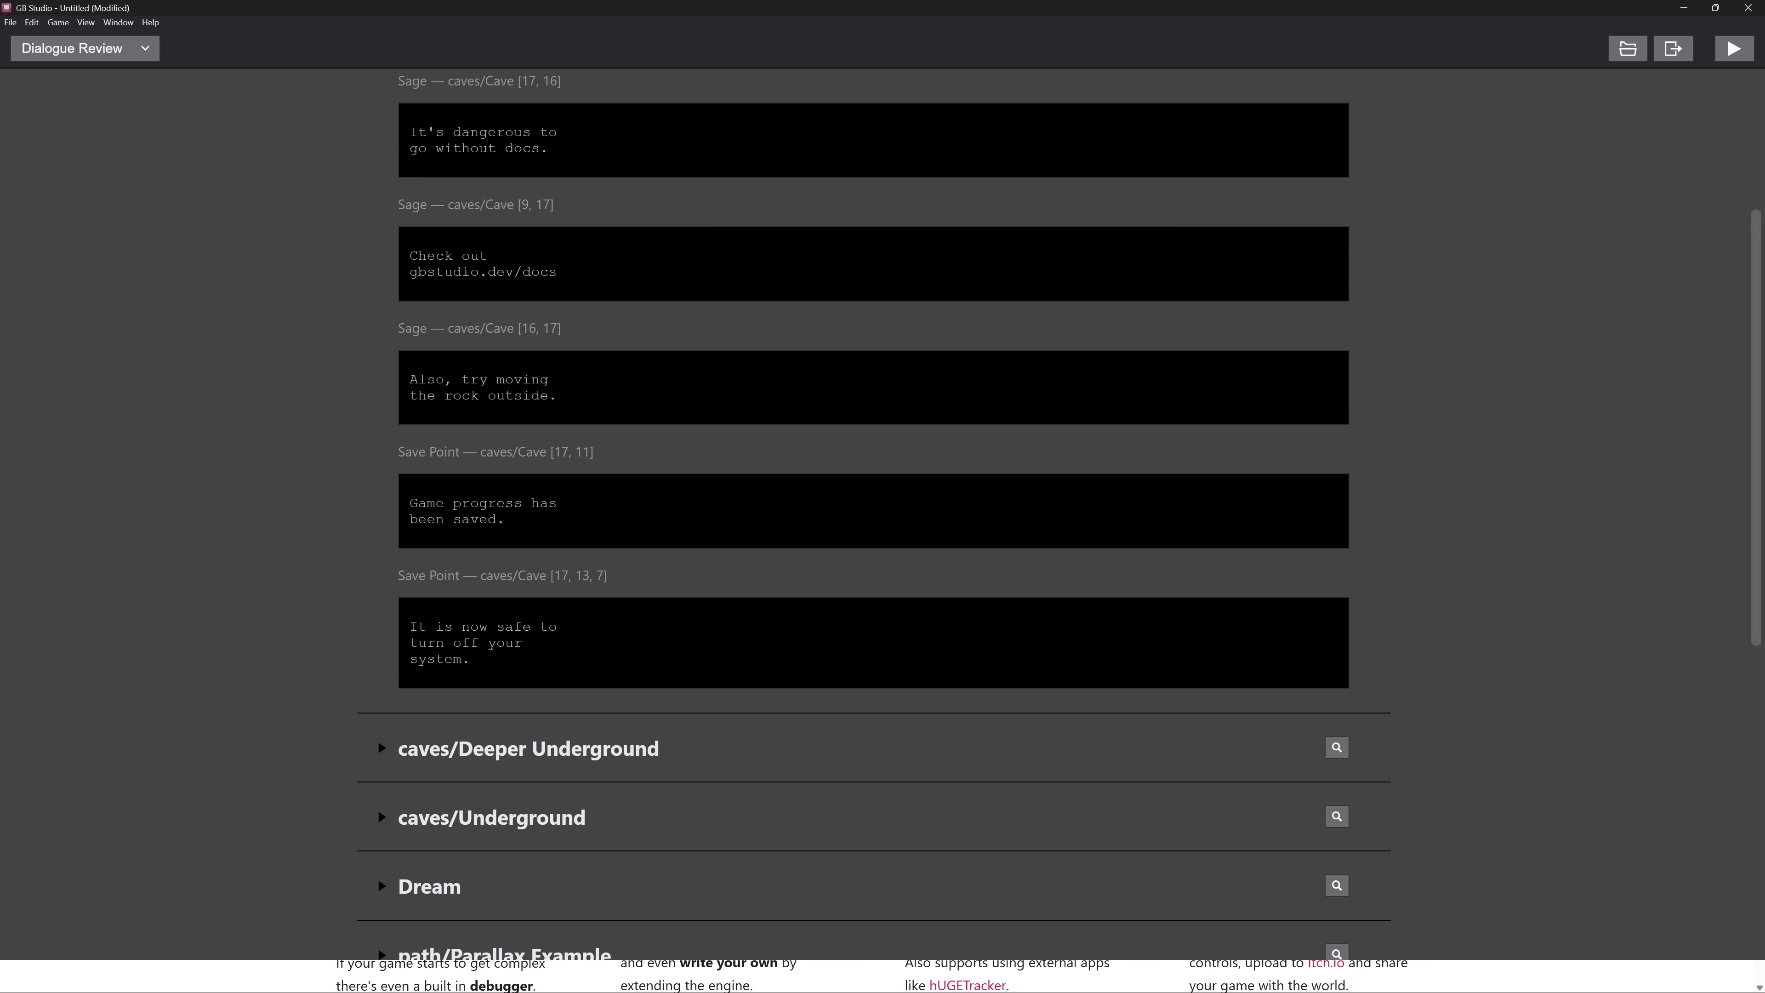
In Godot, search the AssetLib for 'godotboy', then go back to the main scene's 2D view.
{"action": "key", "text": "alt+Tab"}
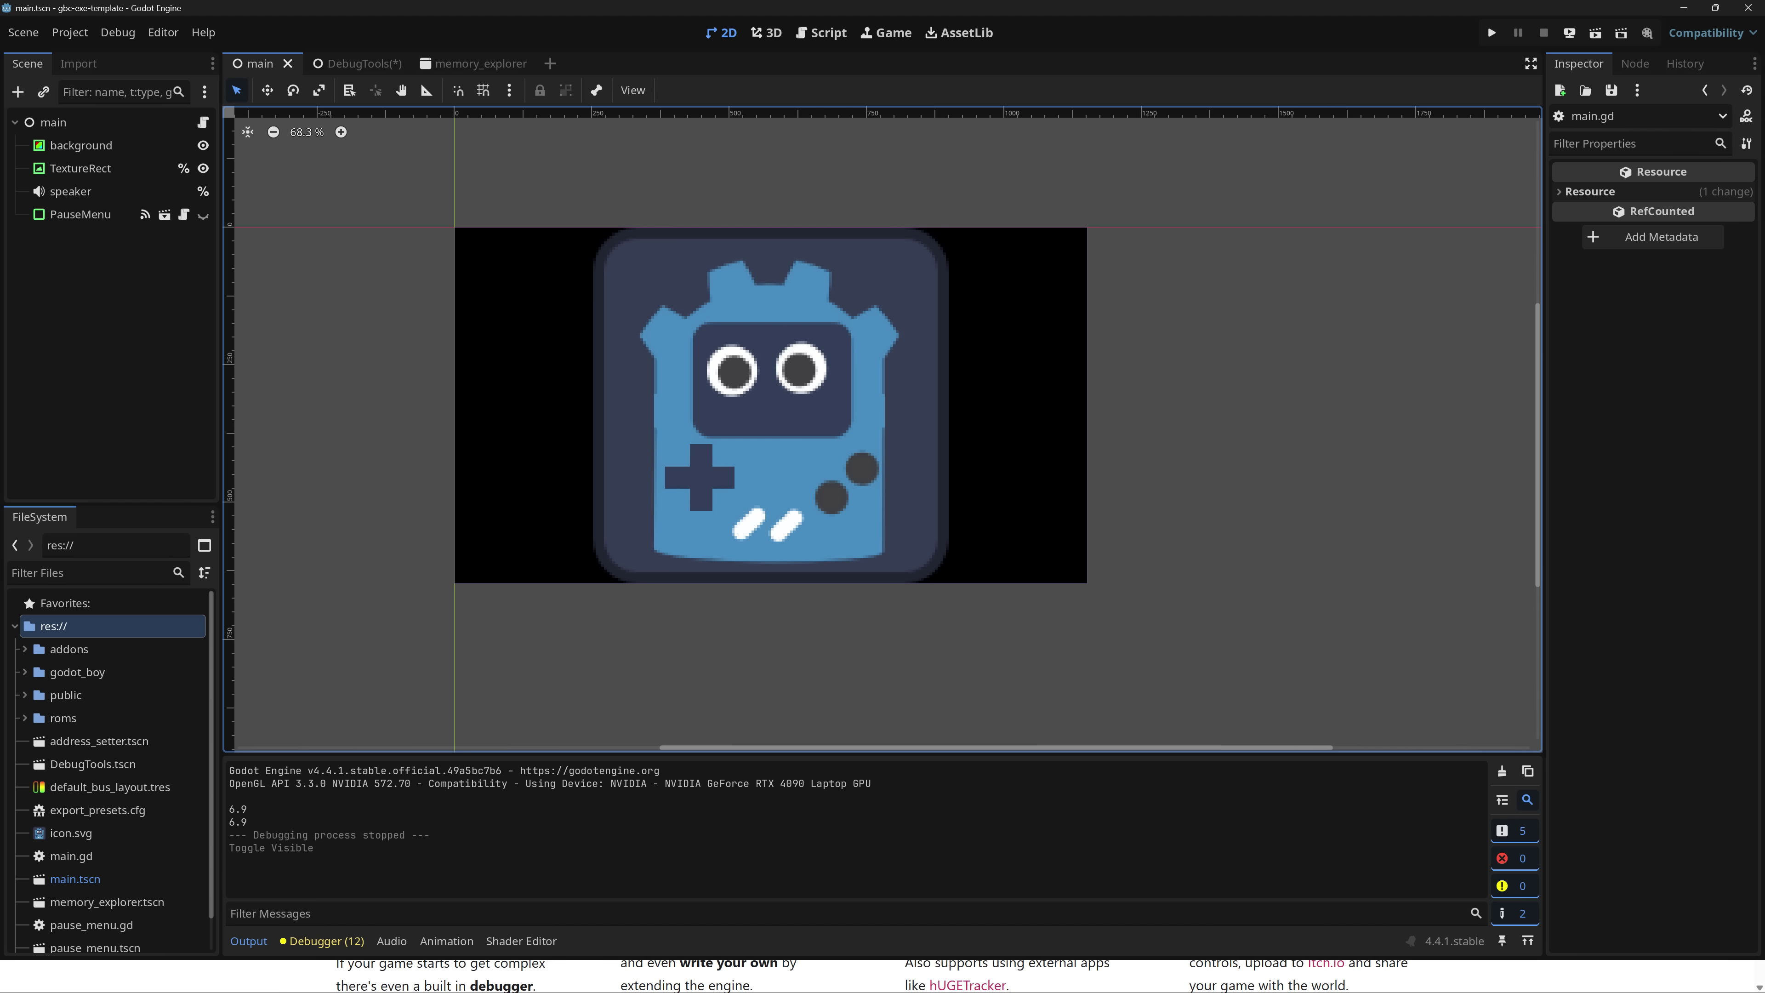
{"action": "left_click", "coordinate": [959, 33]}
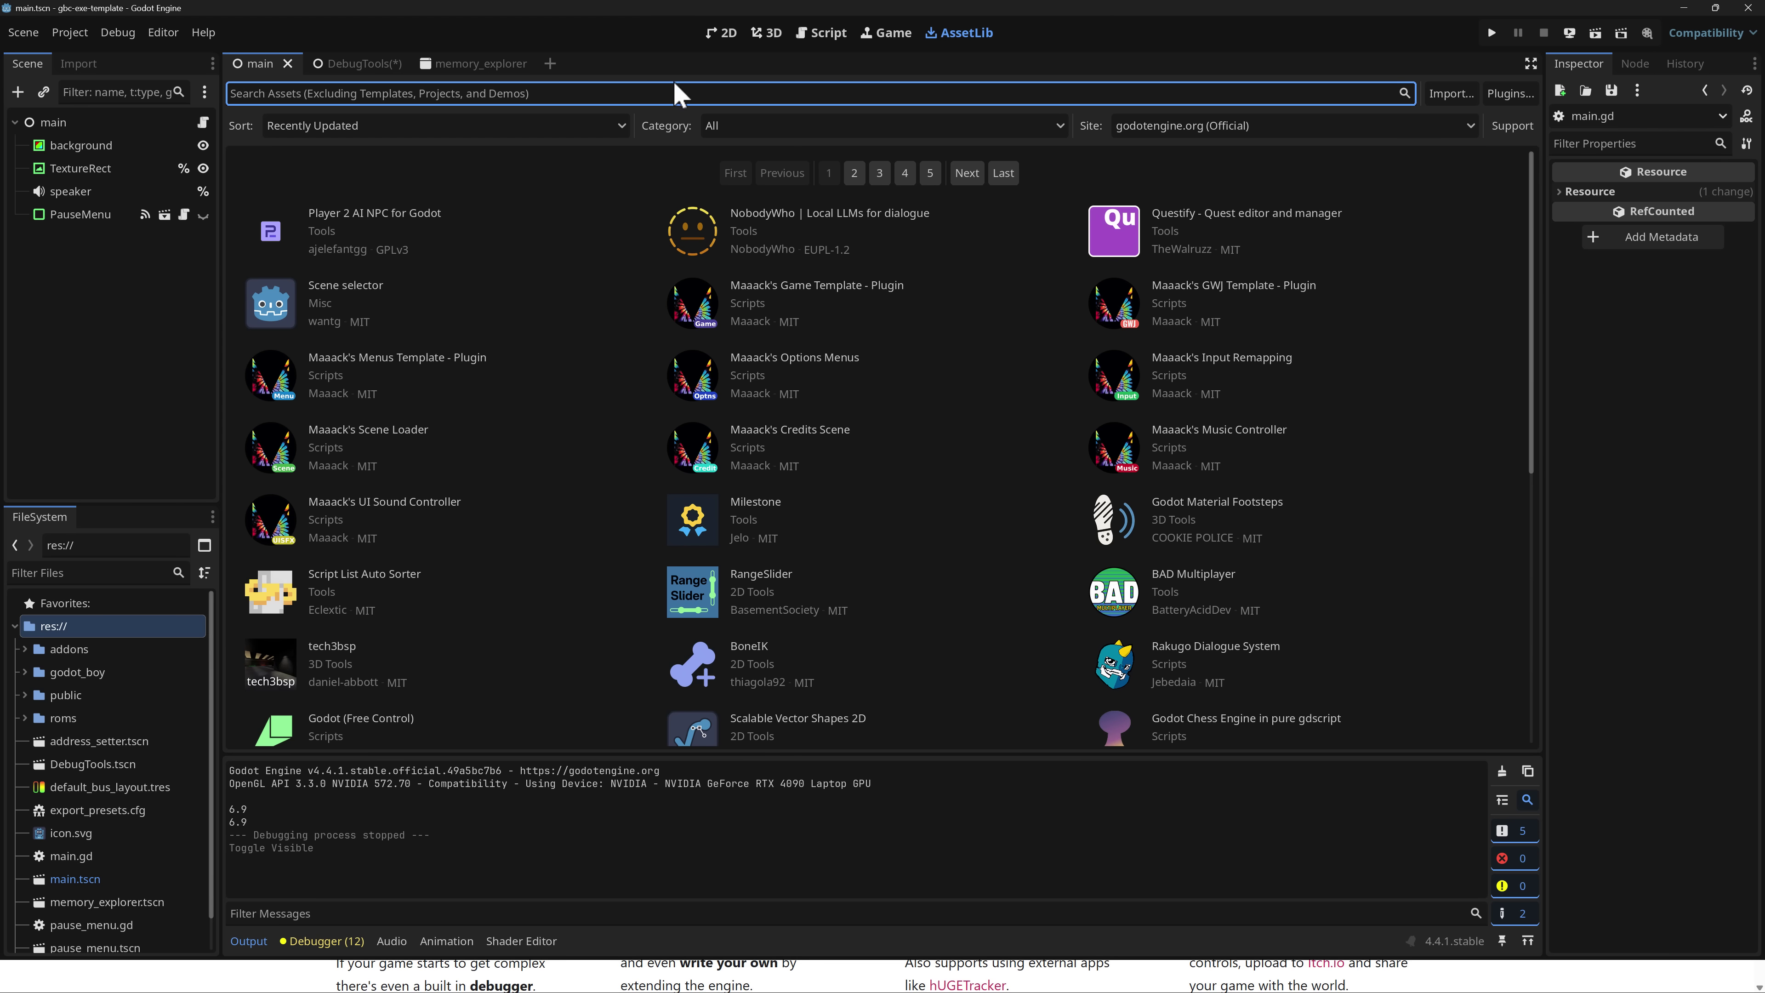
{"action": "type", "text": "godot"}
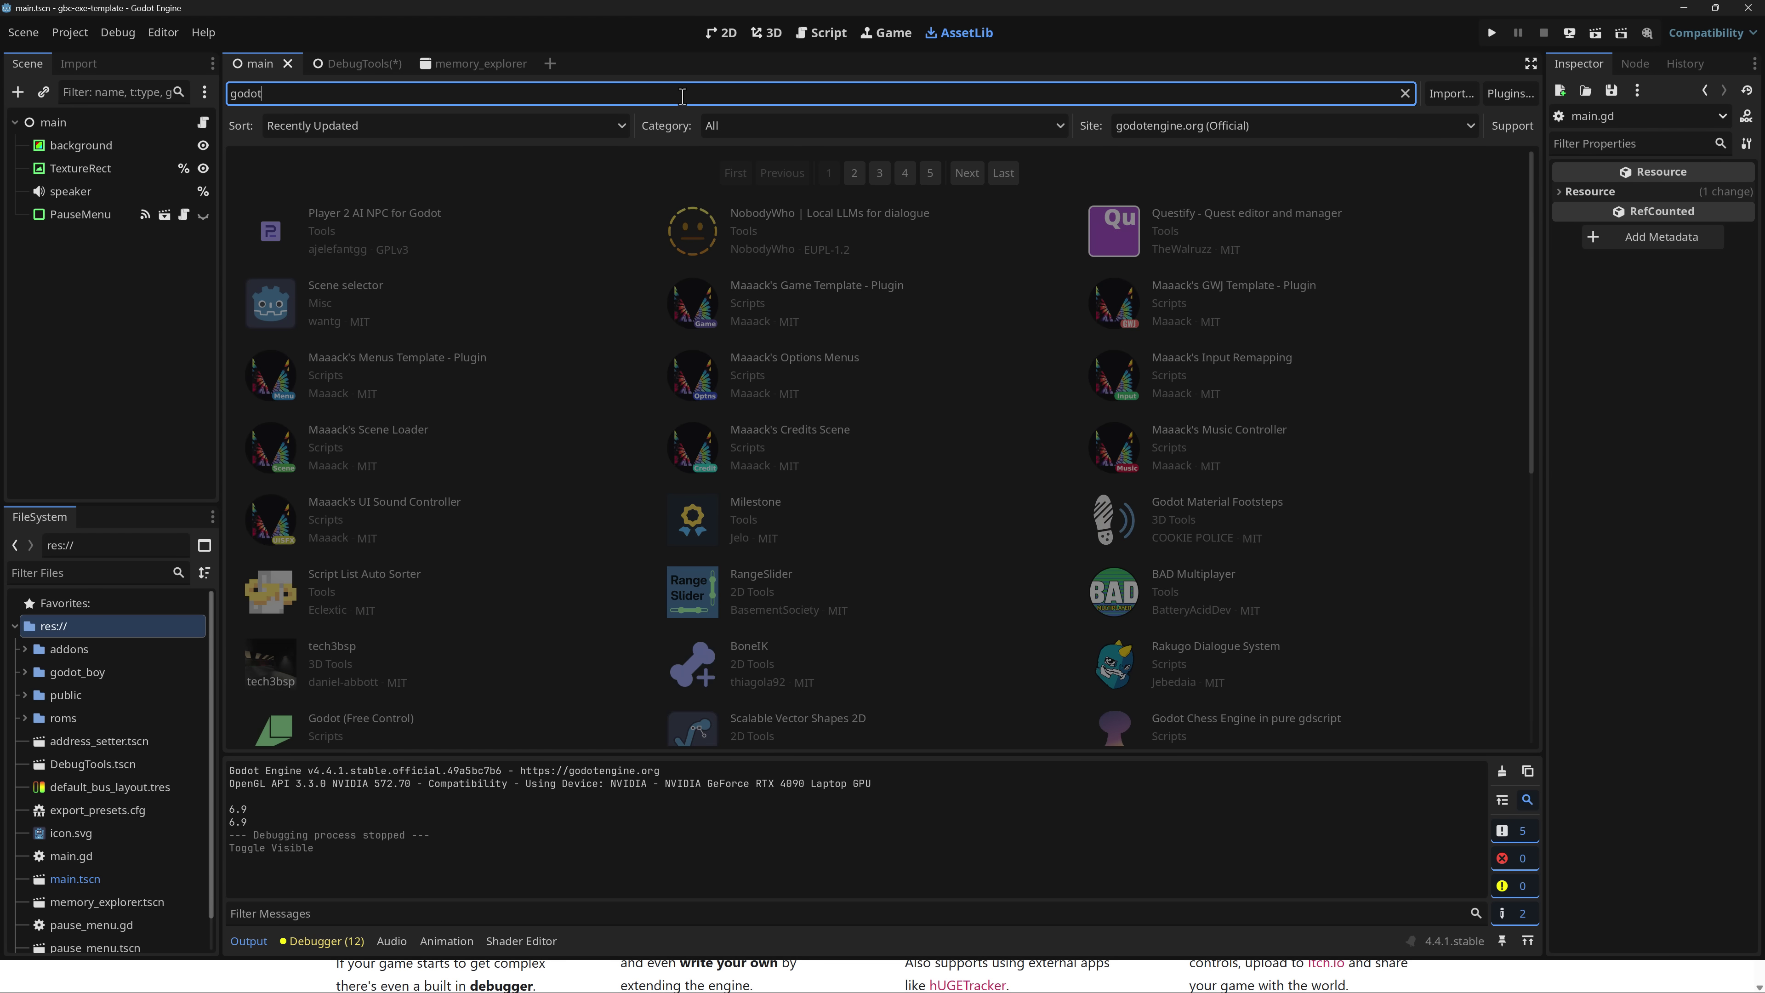
{"action": "type", "text": "bo"}
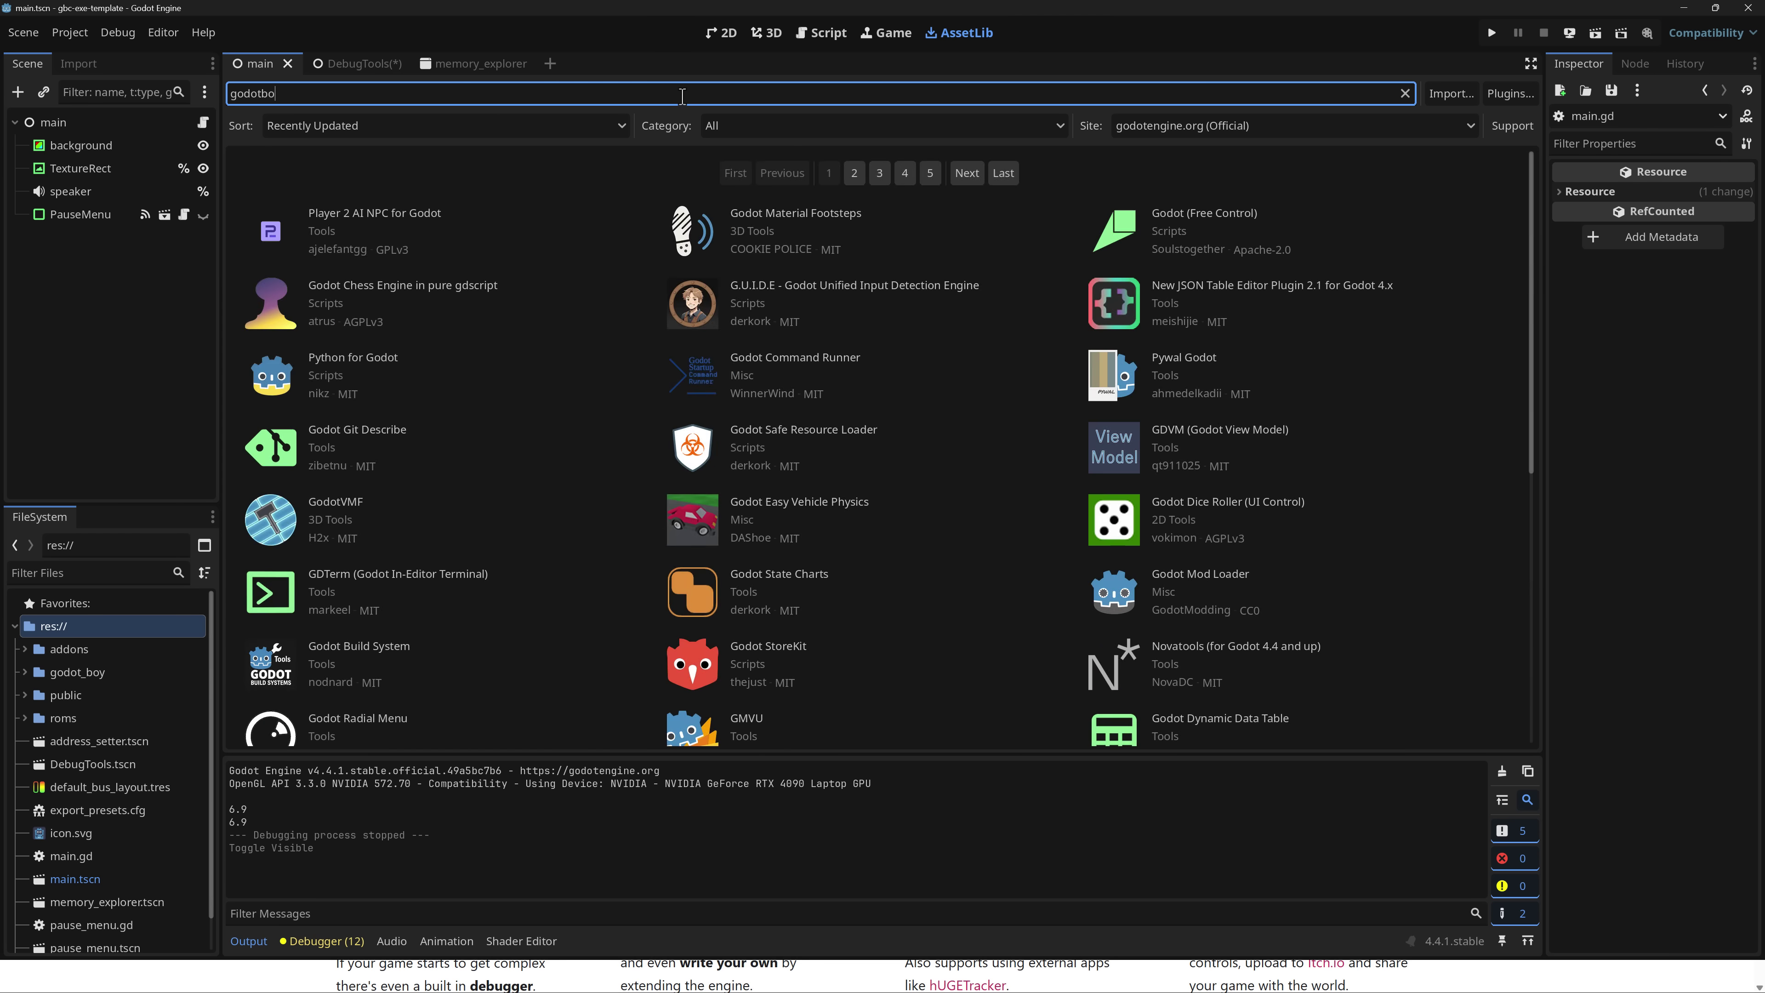
{"action": "type", "text": "y"}
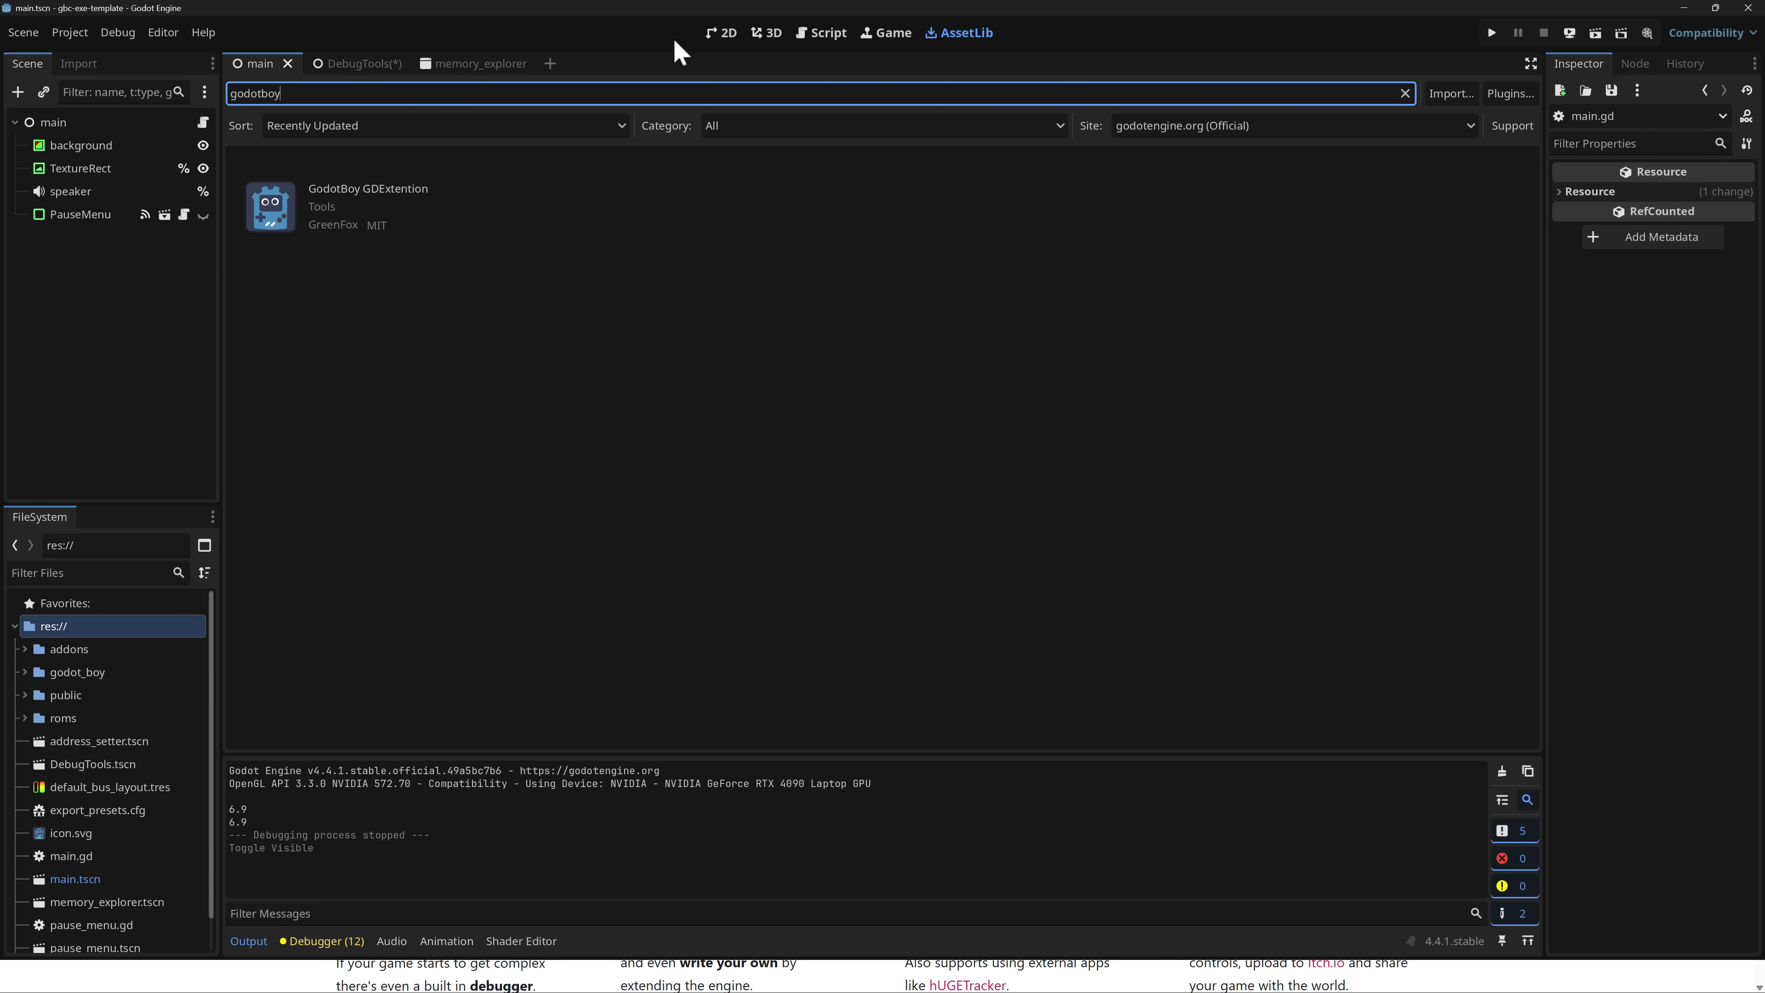
{"action": "left_click", "coordinate": [723, 34]}
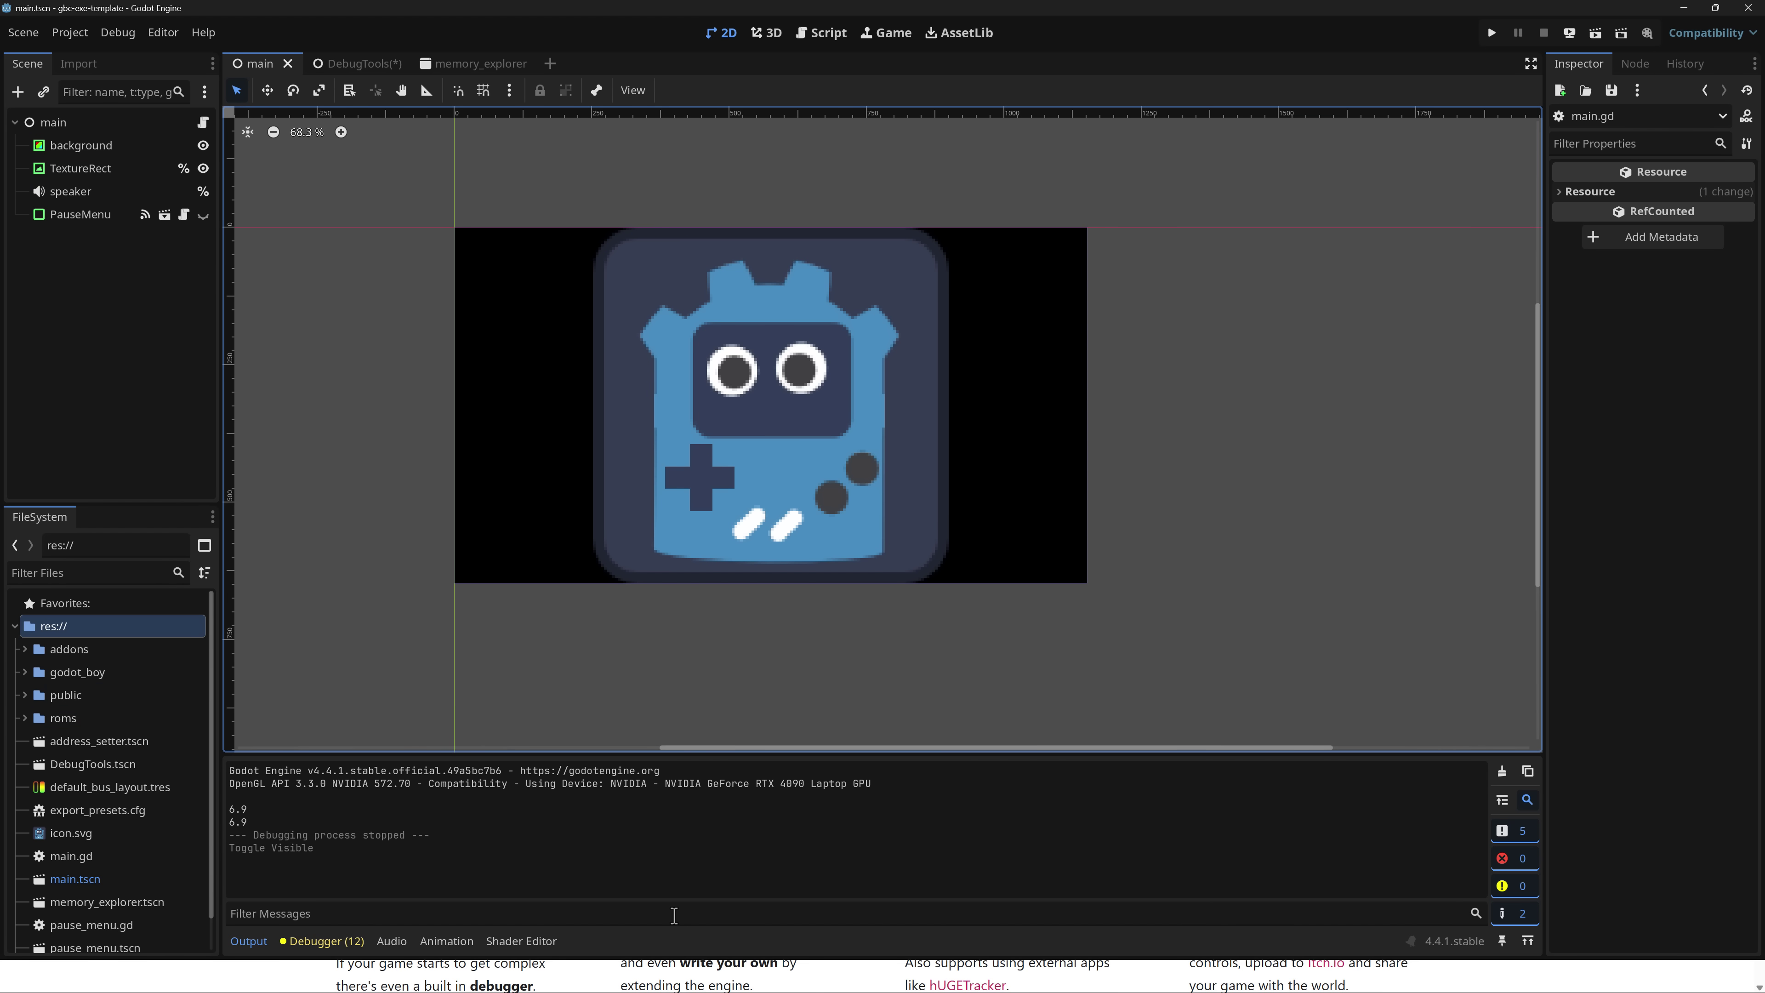
{"action": "key", "text": "alt+Tab"}
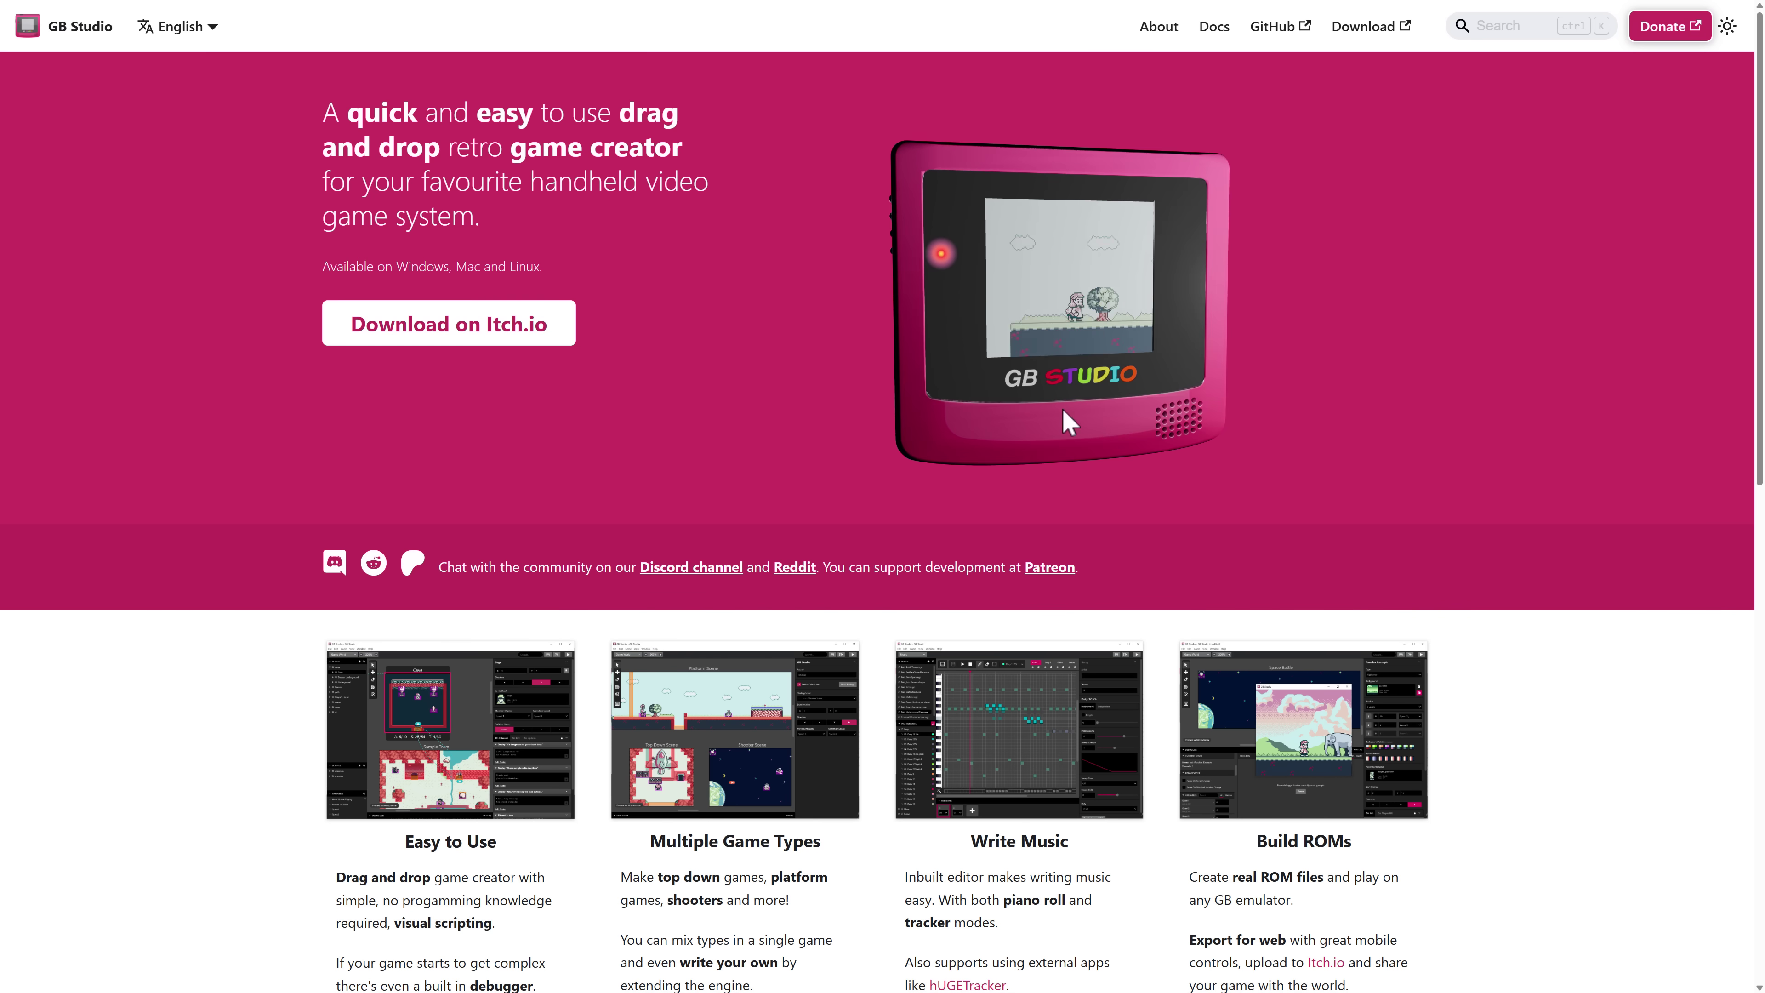
{"action": "key", "text": "F11"}
{"action": "left_click", "coordinate": [989, 977]}
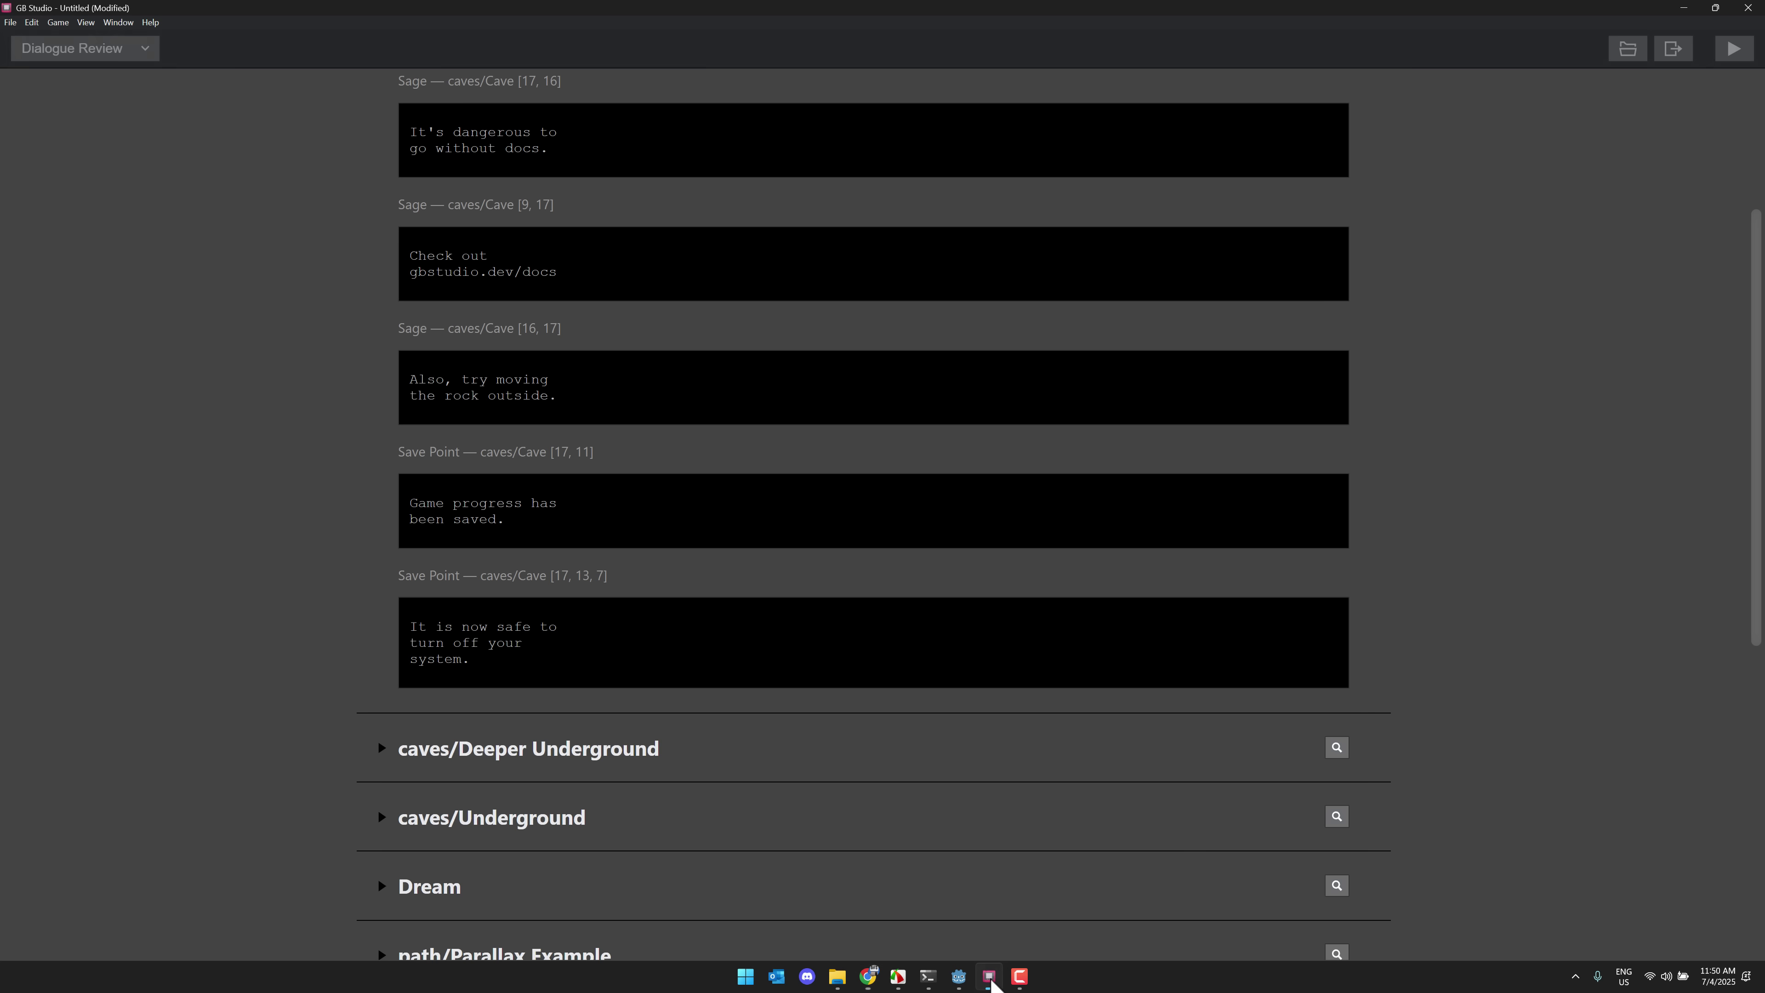
{"action": "left_click", "coordinate": [10, 22]}
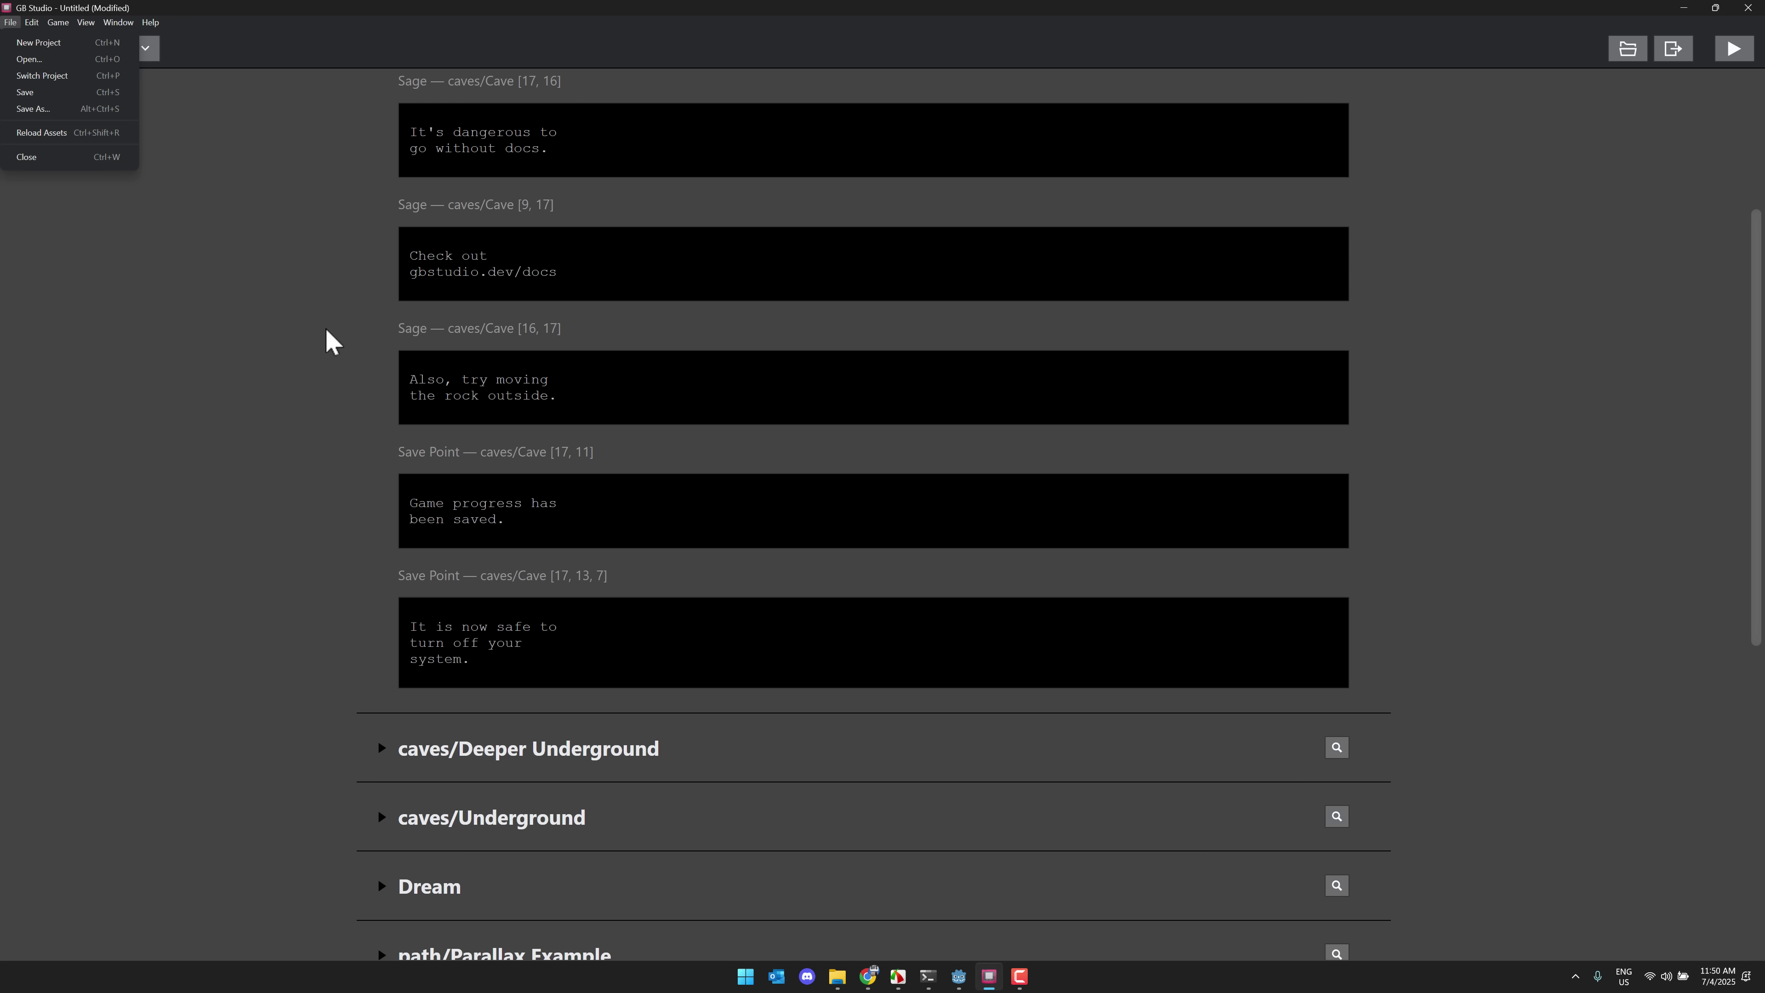
{"action": "left_click", "coordinate": [1676, 54]}
{"action": "left_click", "coordinate": [1675, 50]}
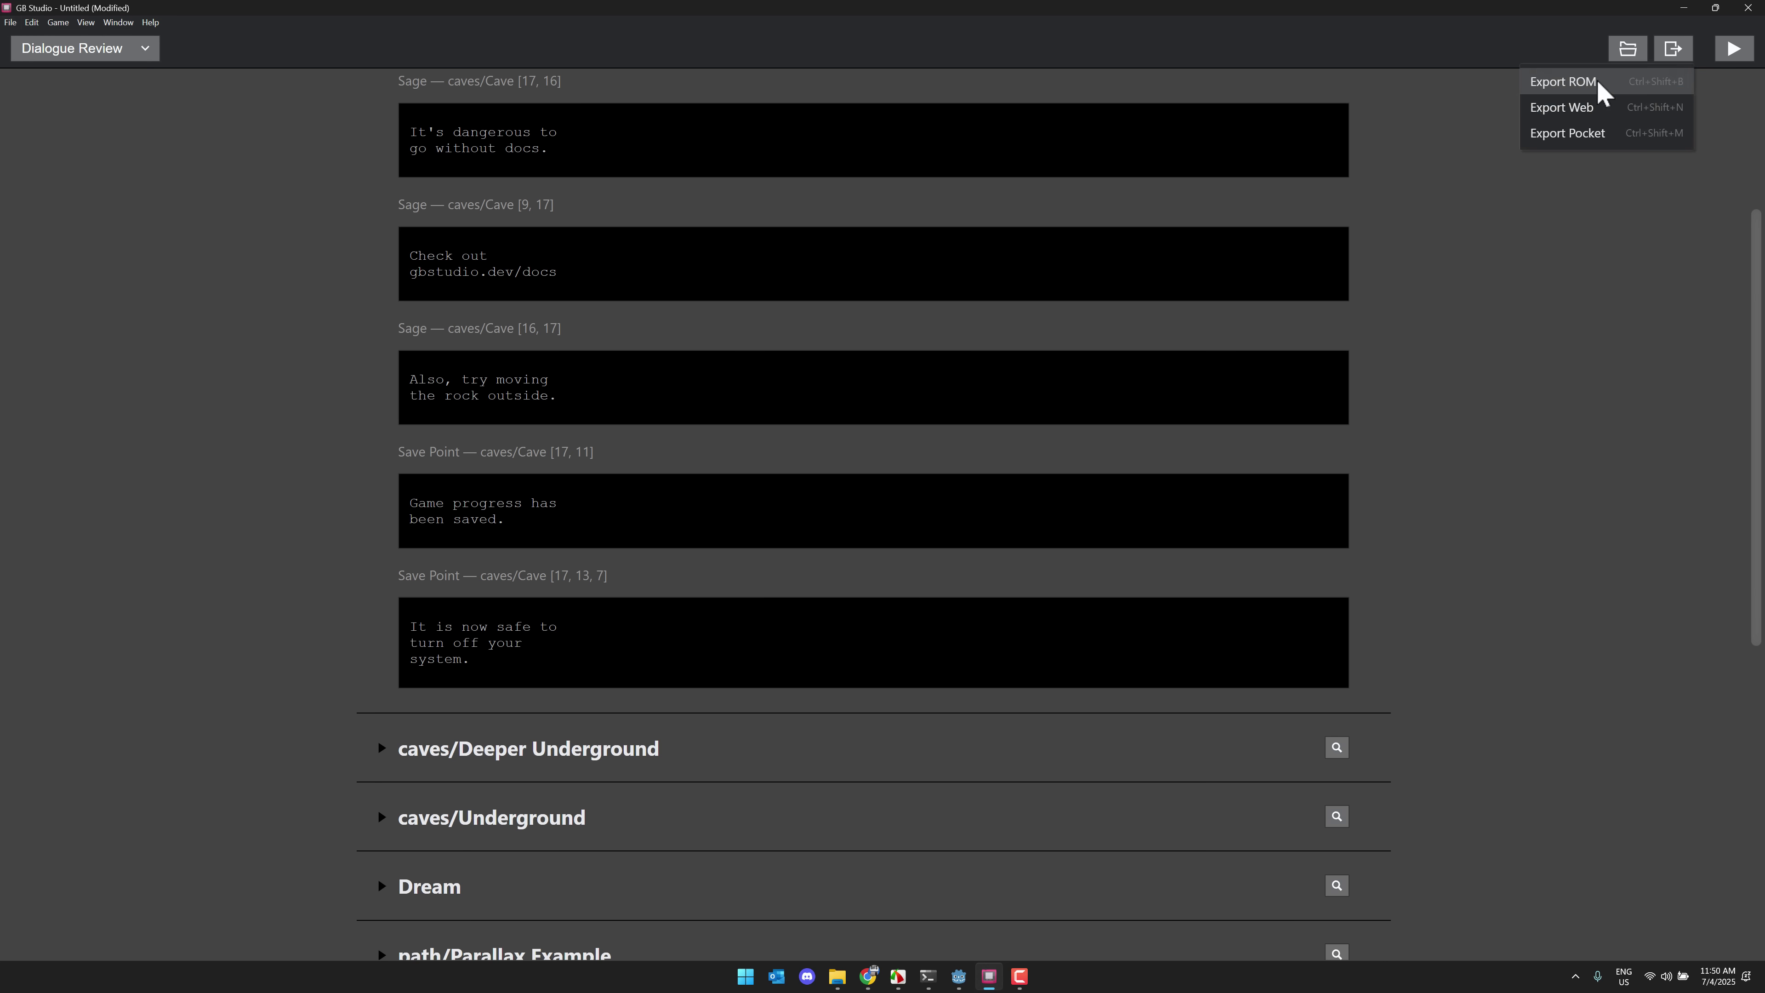
{"action": "key", "text": "alt+Tab"}
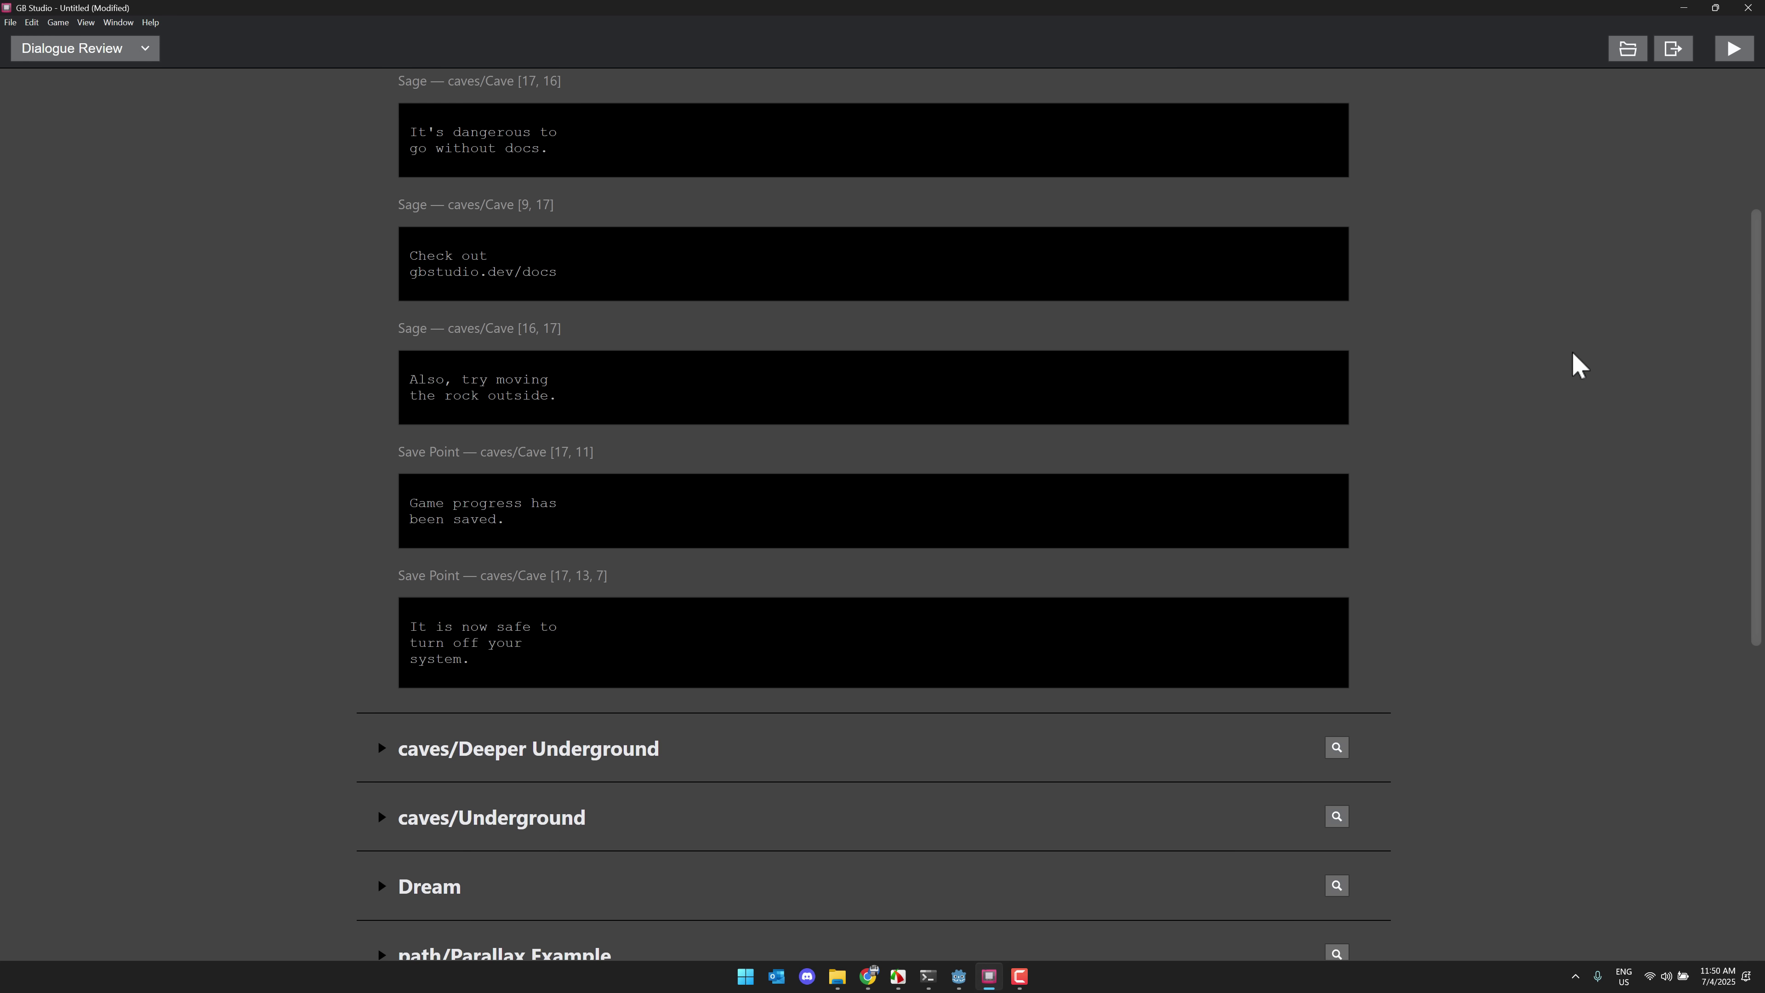
Expand the roms folder to reveal game.gb and run the project.
{"action": "key", "text": "alt+Tab"}
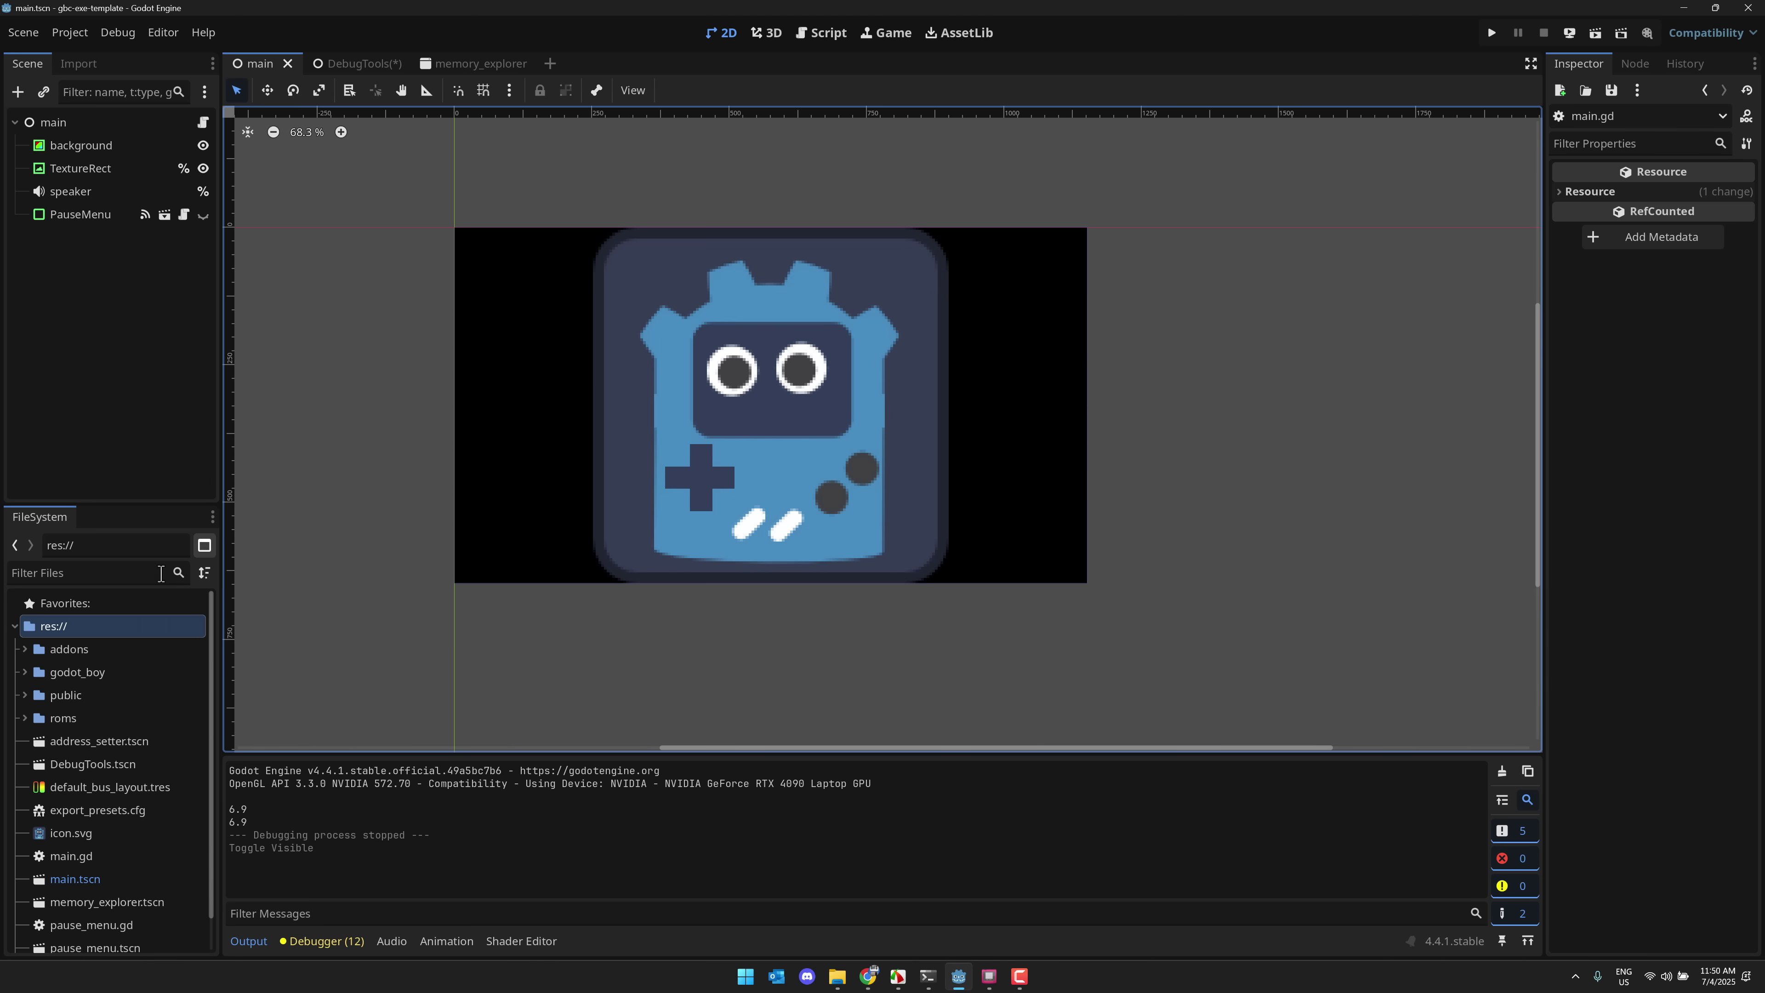
{"action": "left_click", "coordinate": [25, 719]}
{"action": "scroll", "coordinate": [42, 716], "scroll_direction": "down", "scroll_amount": 1}
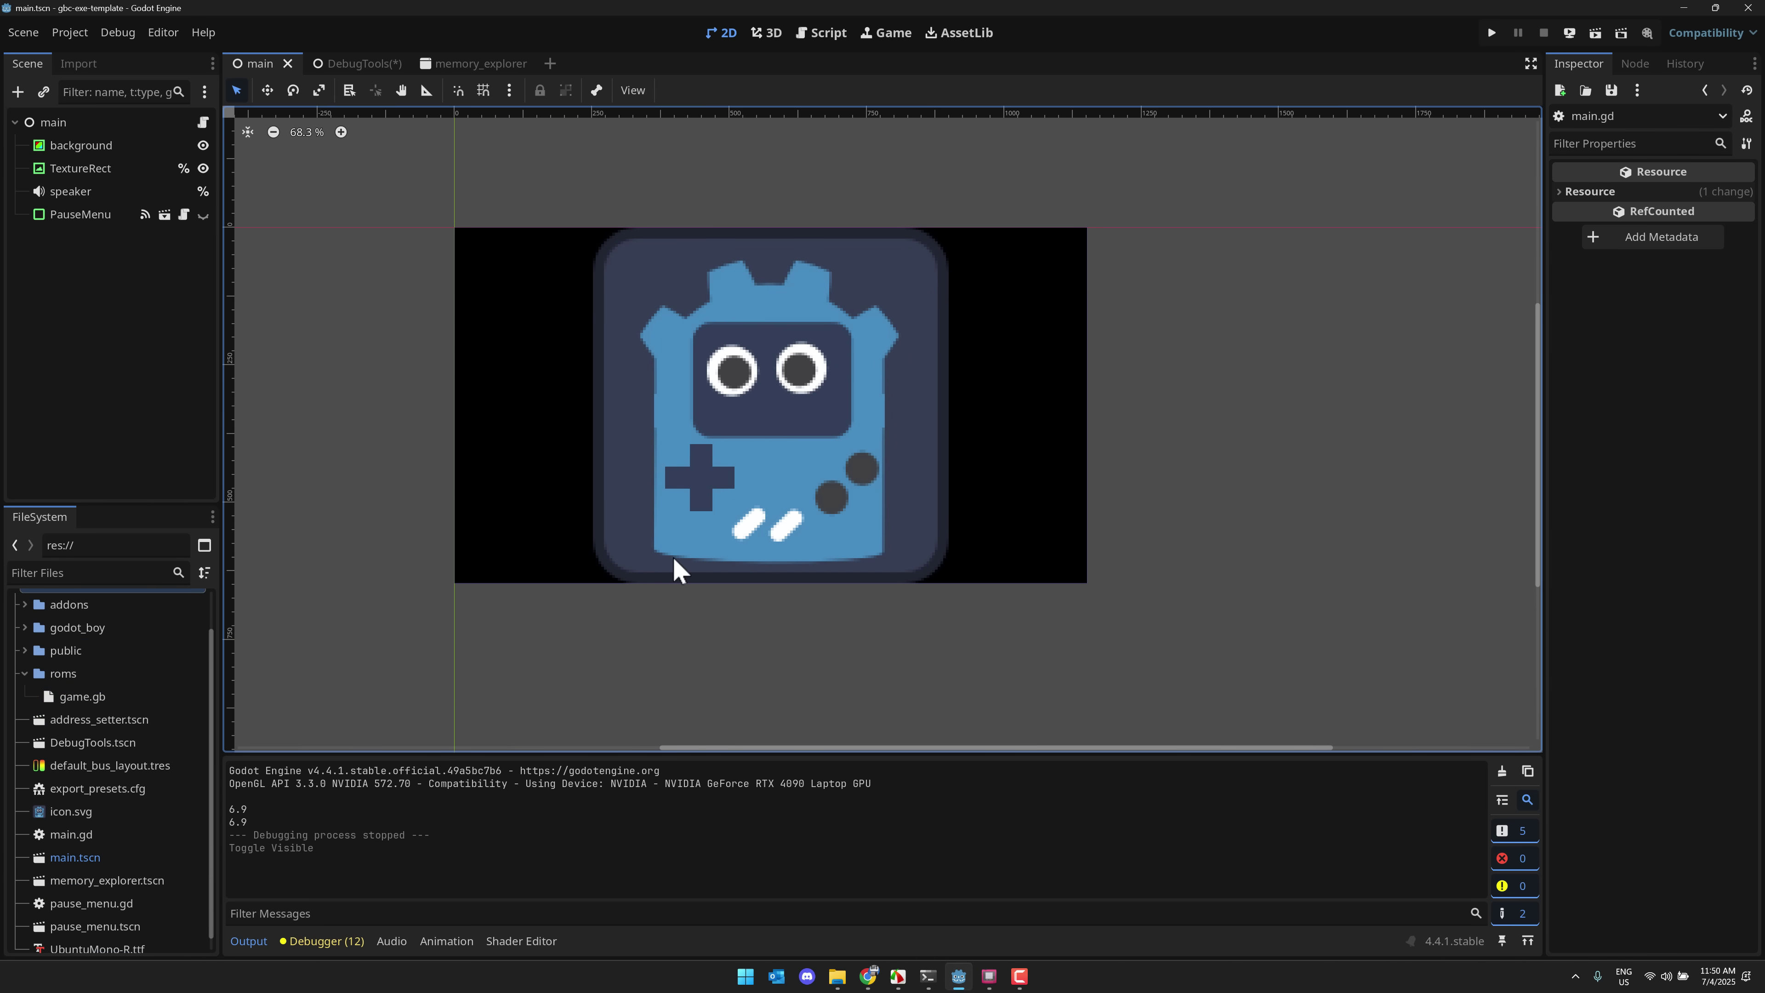
{"action": "left_click", "coordinate": [1495, 35]}
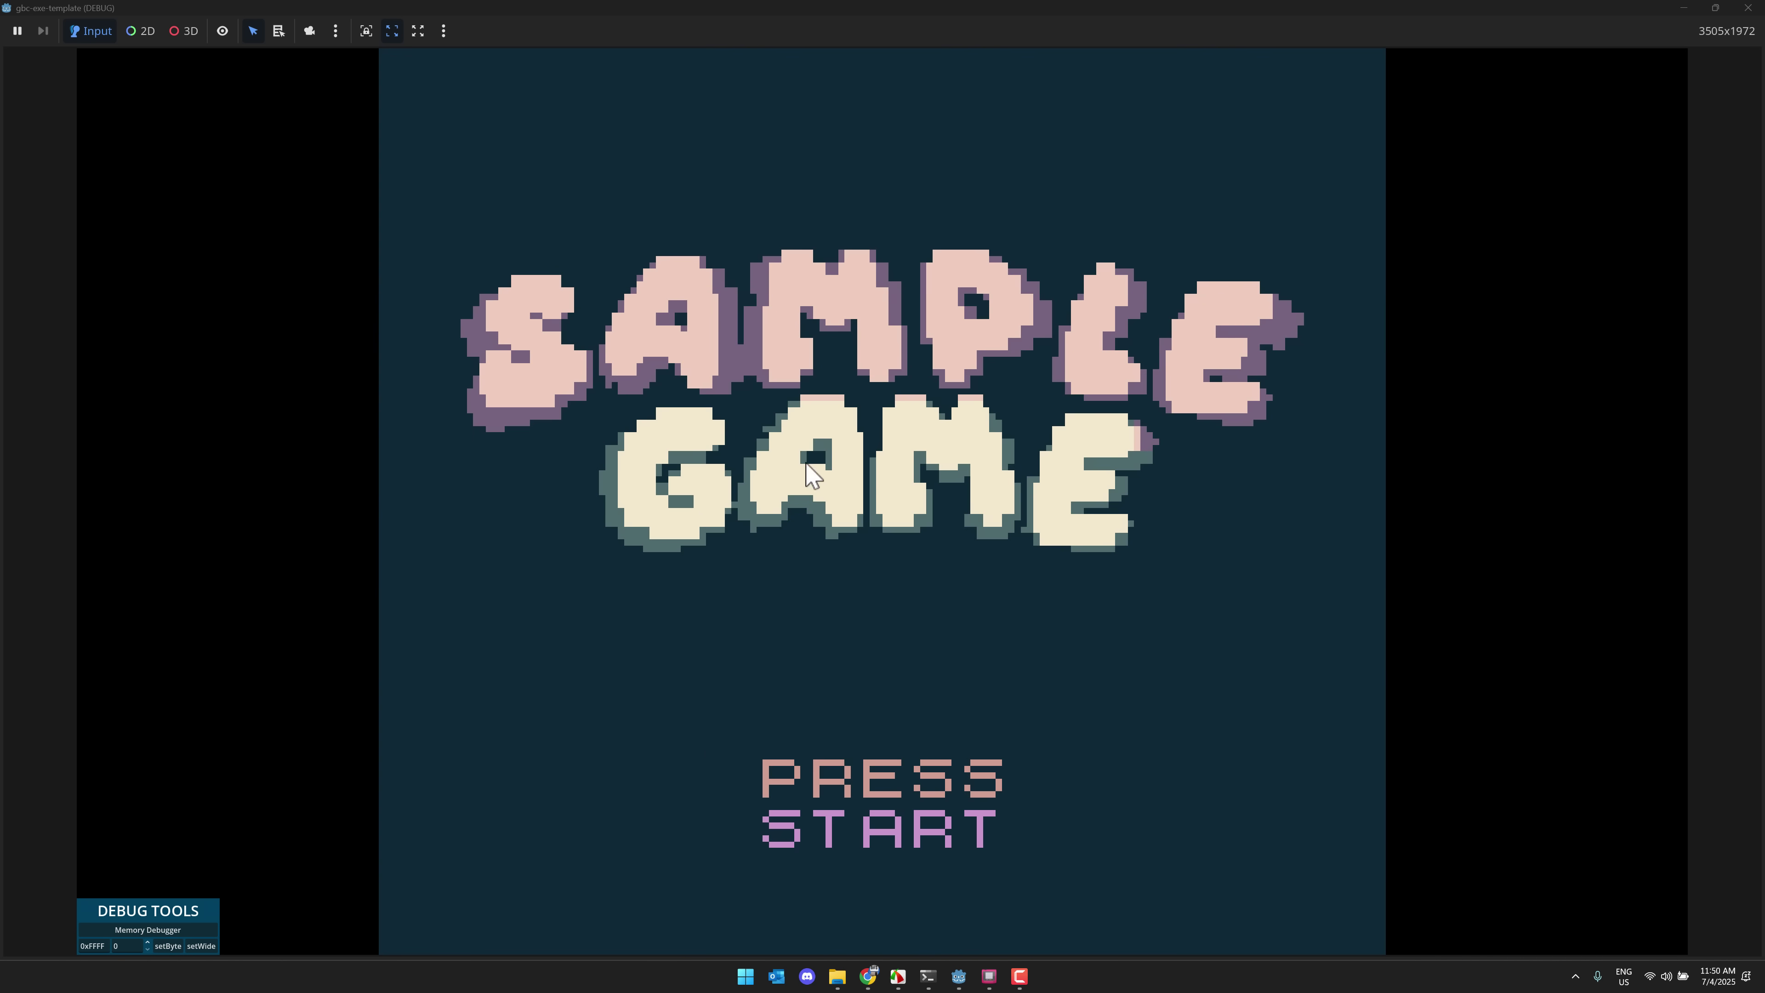
Start a New Game and walk right past the elephant to read the signpost.
{"action": "left_click", "coordinate": [1008, 635]}
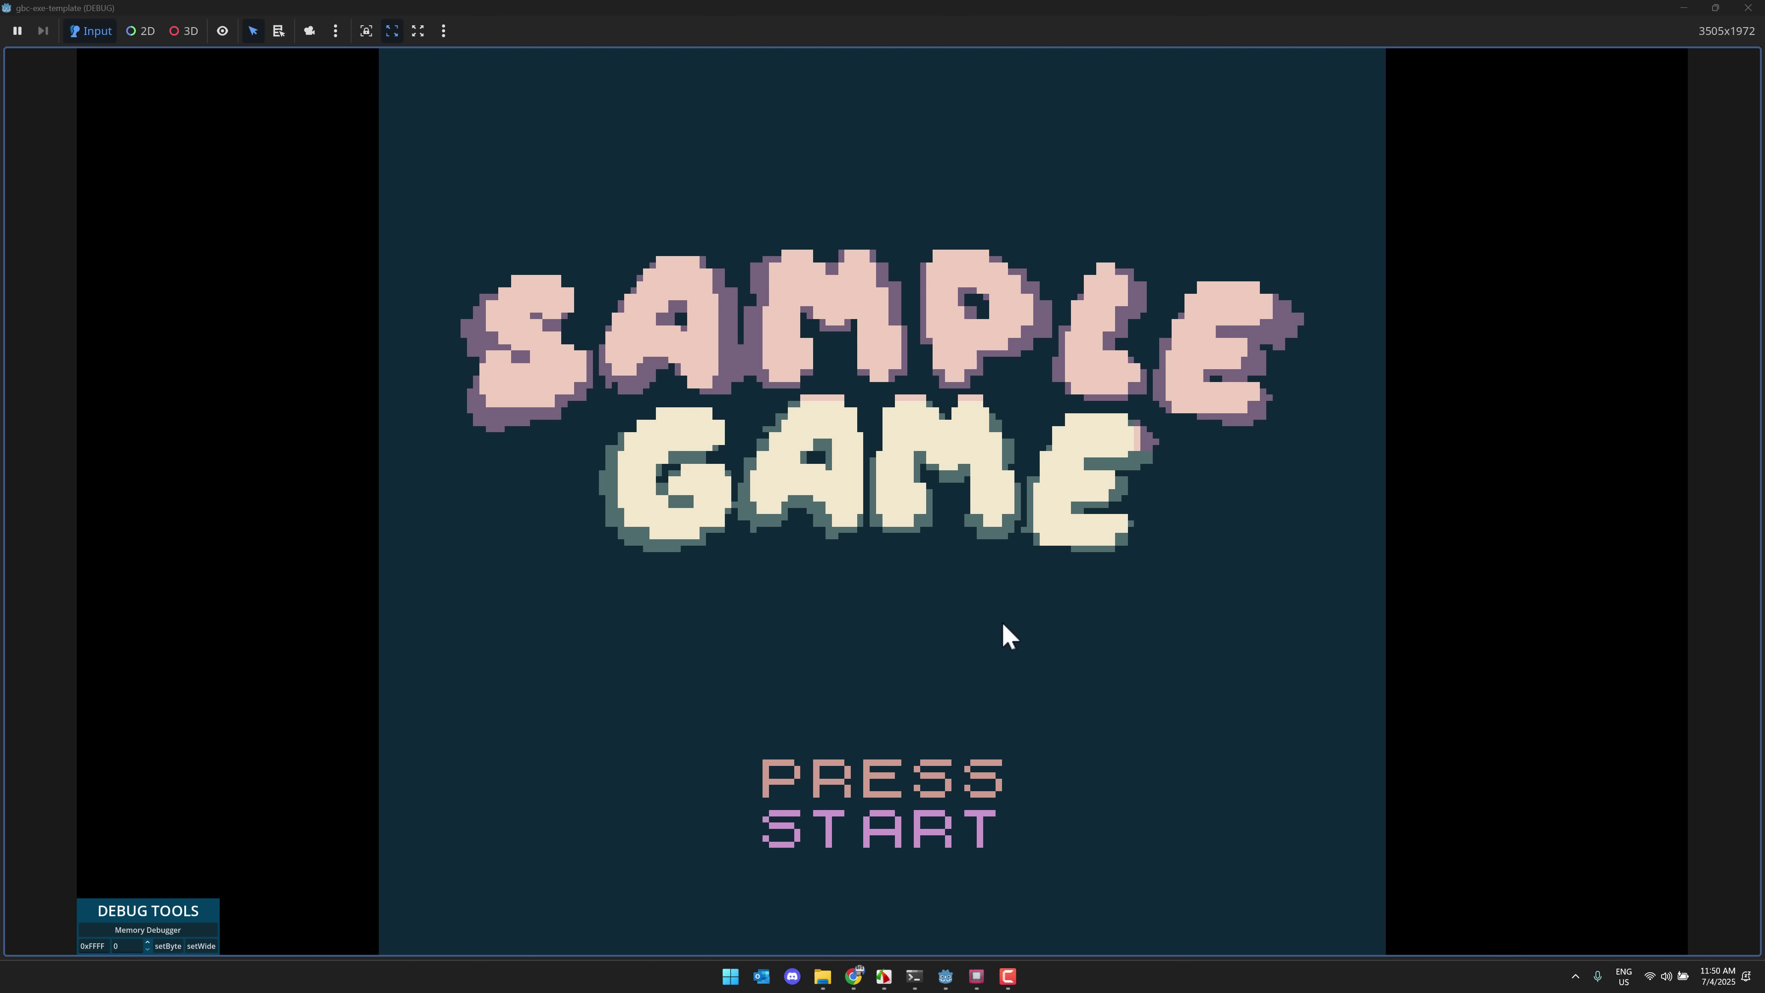
{"action": "key", "text": "Return"}
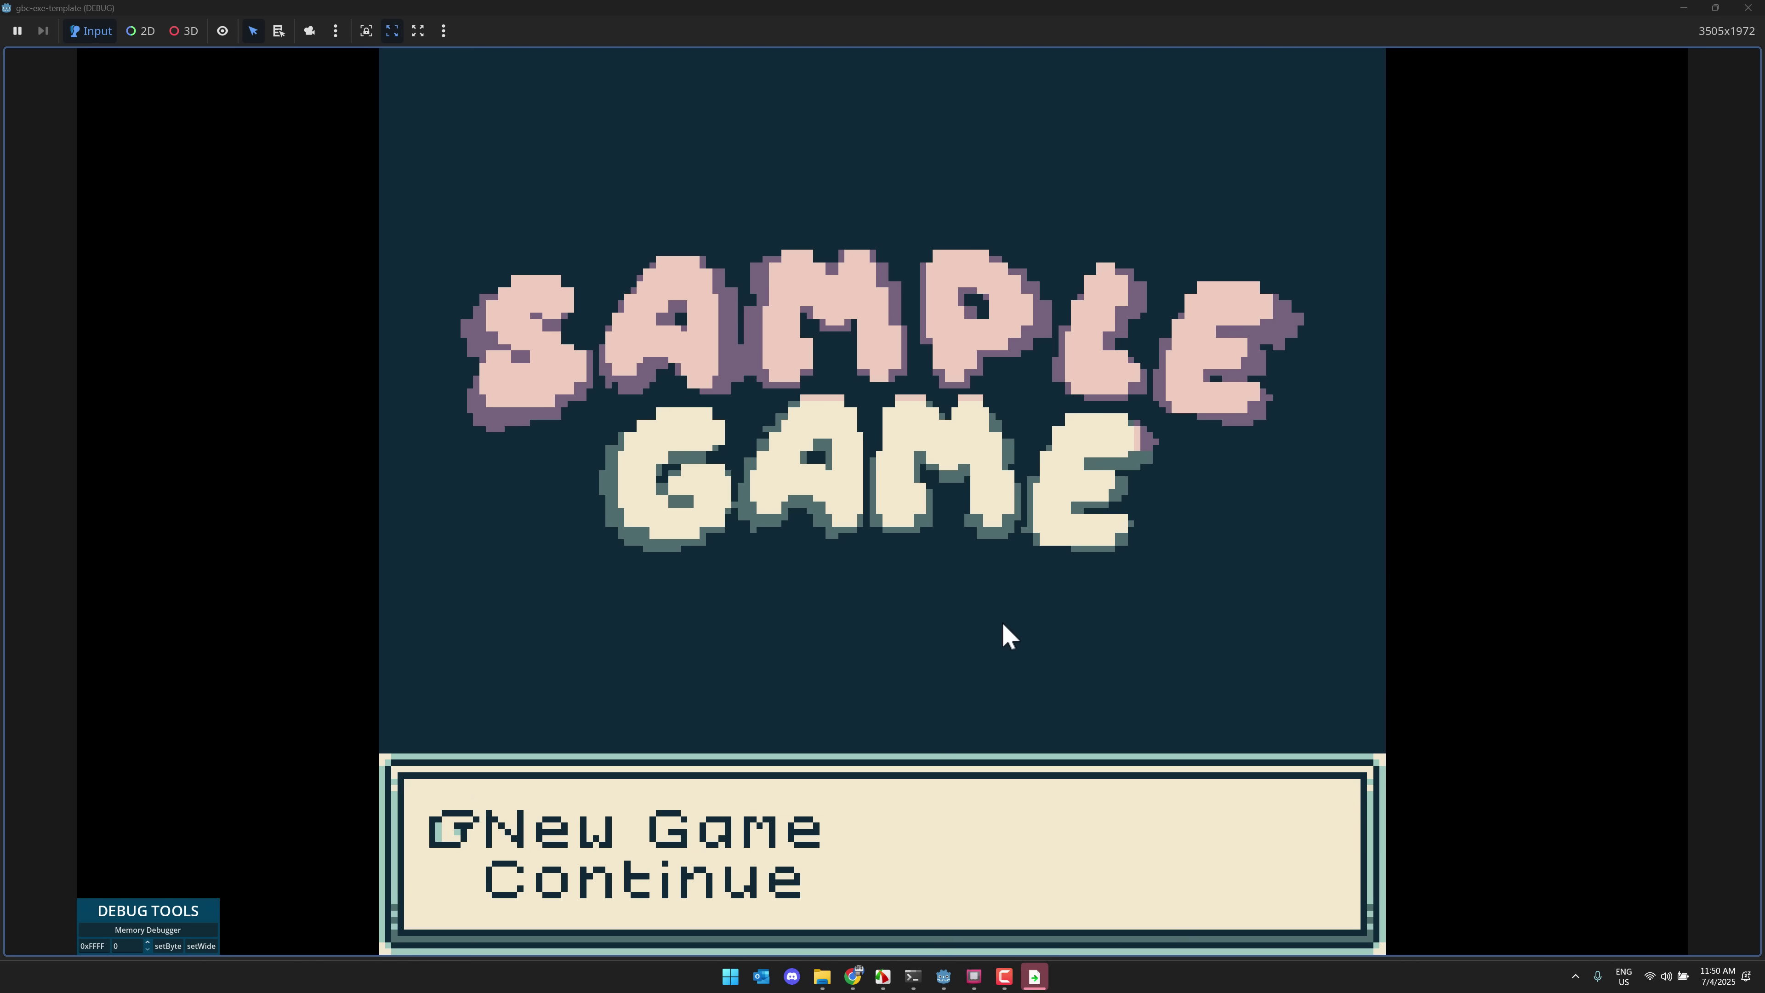
{"action": "key", "text": "Return"}
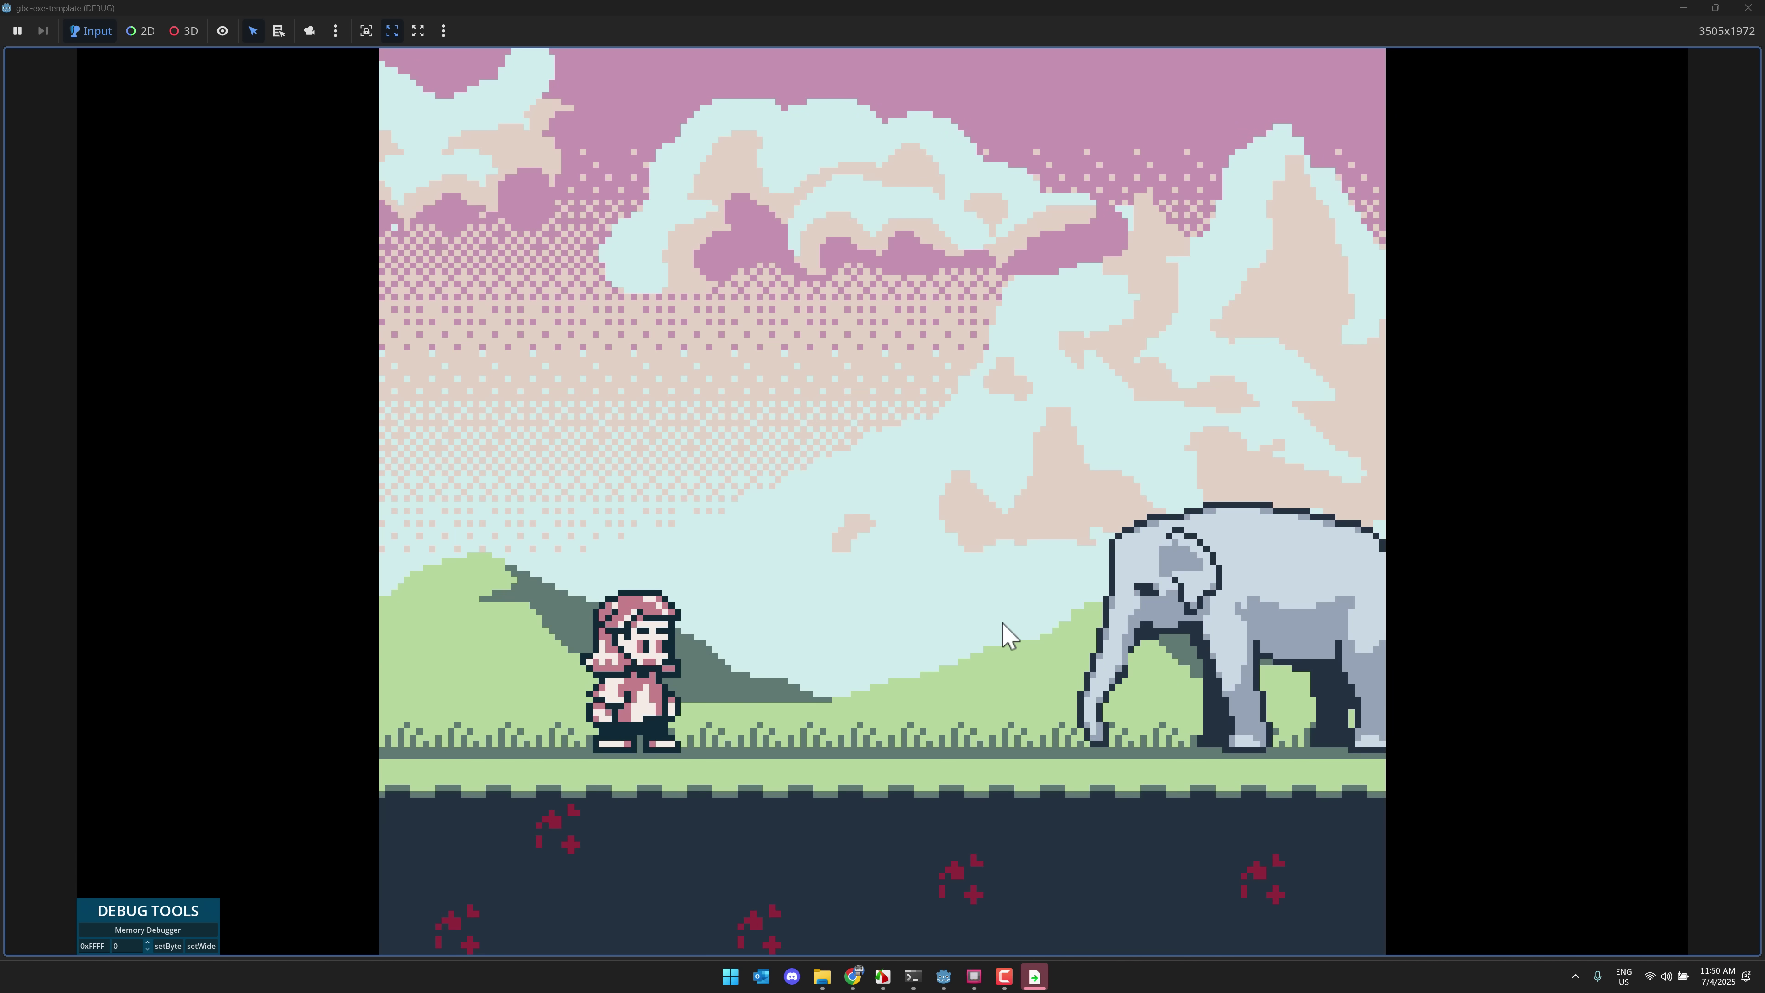
{"action": "key", "text": "Right"}
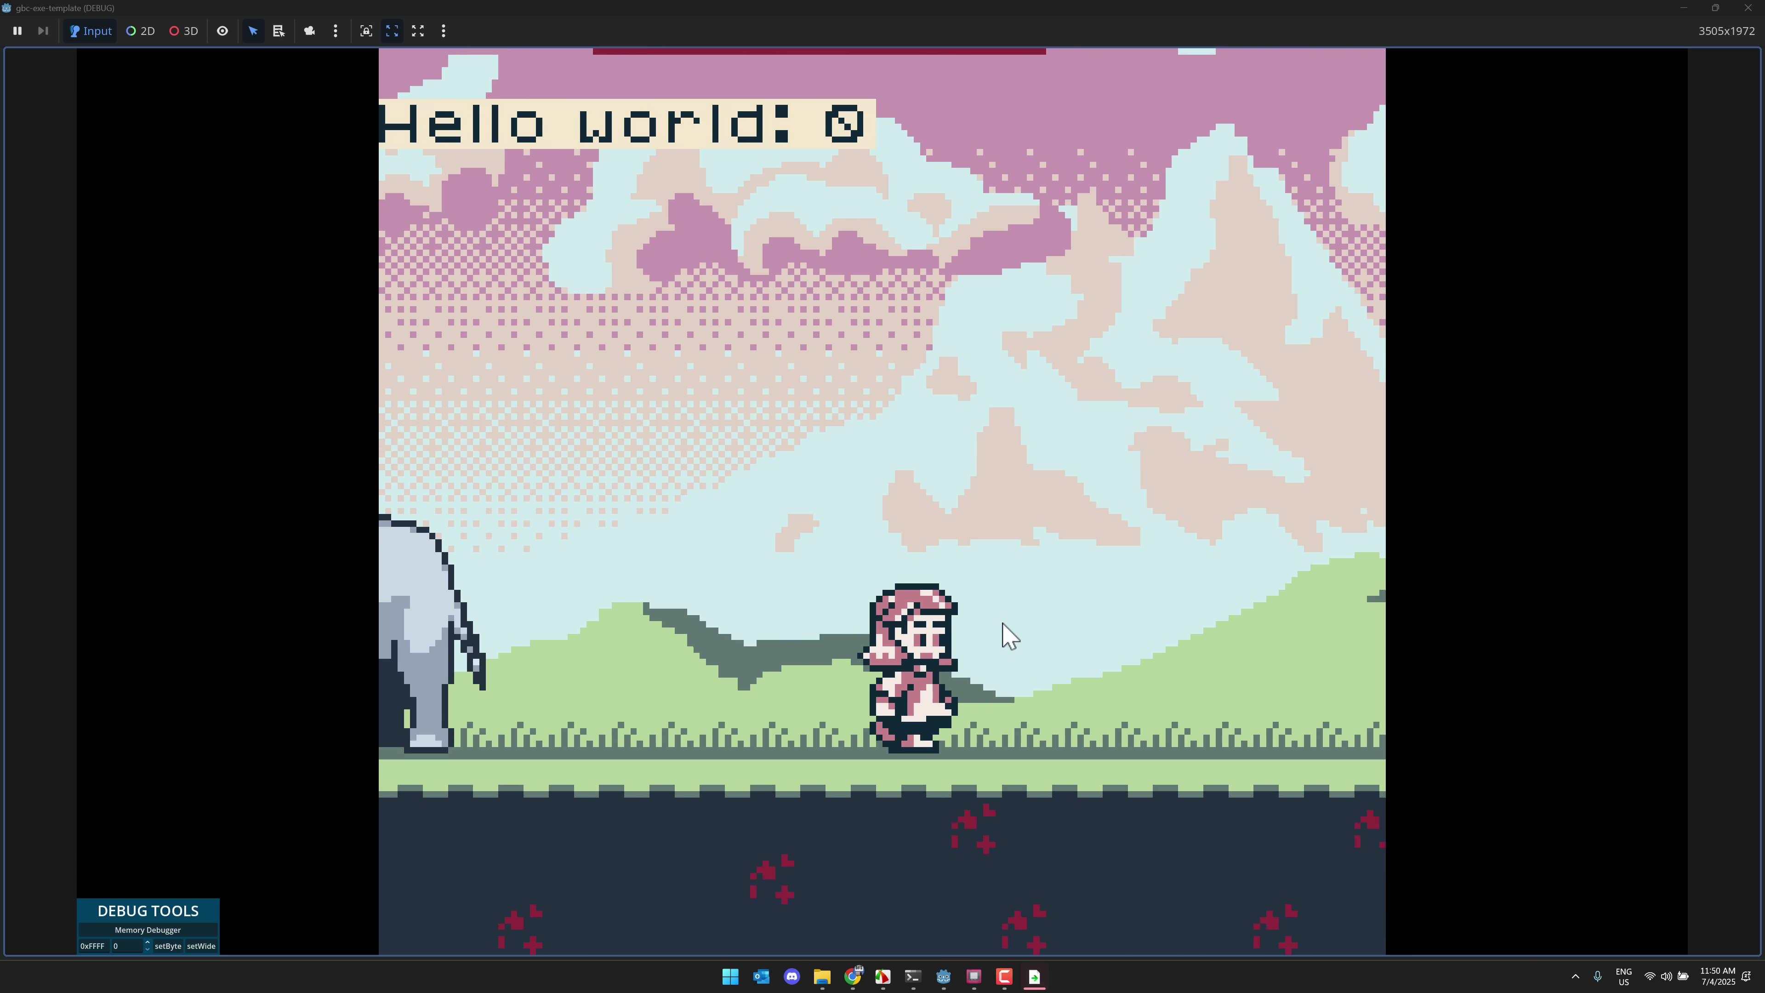
{"action": "key", "text": "space"}
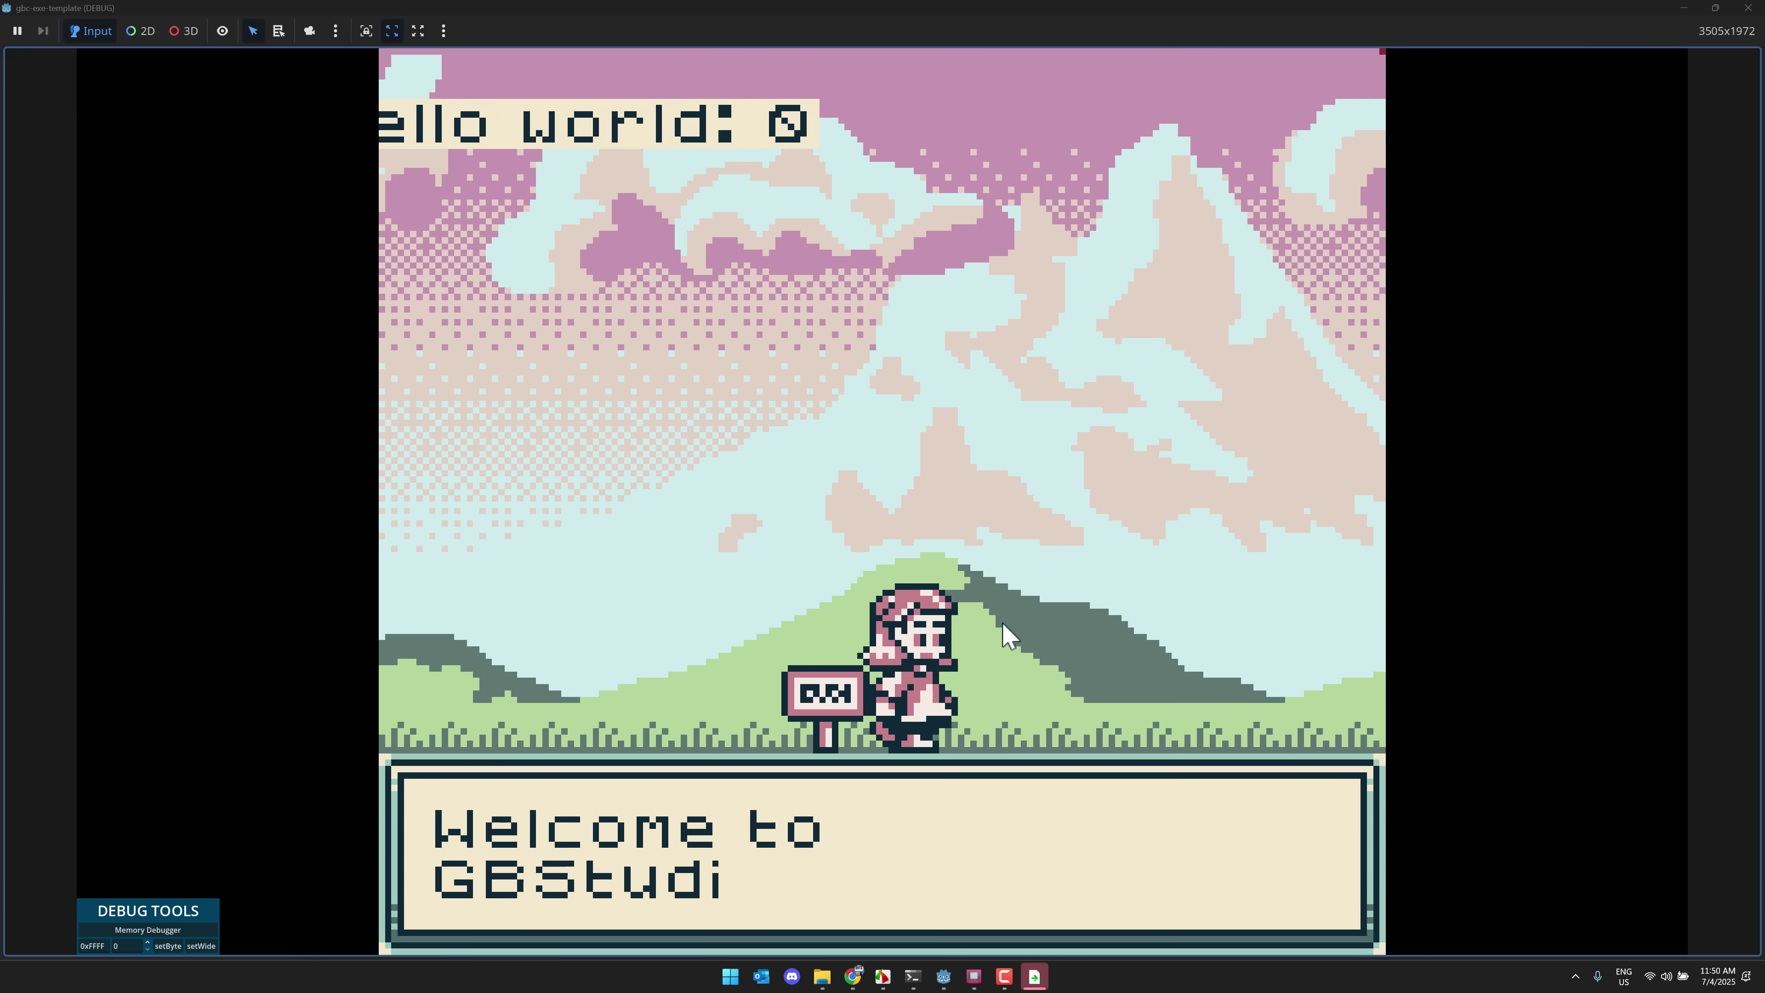
{"action": "key", "text": "space"}
{"action": "key", "text": "space"}
{"action": "key", "text": "Right"}
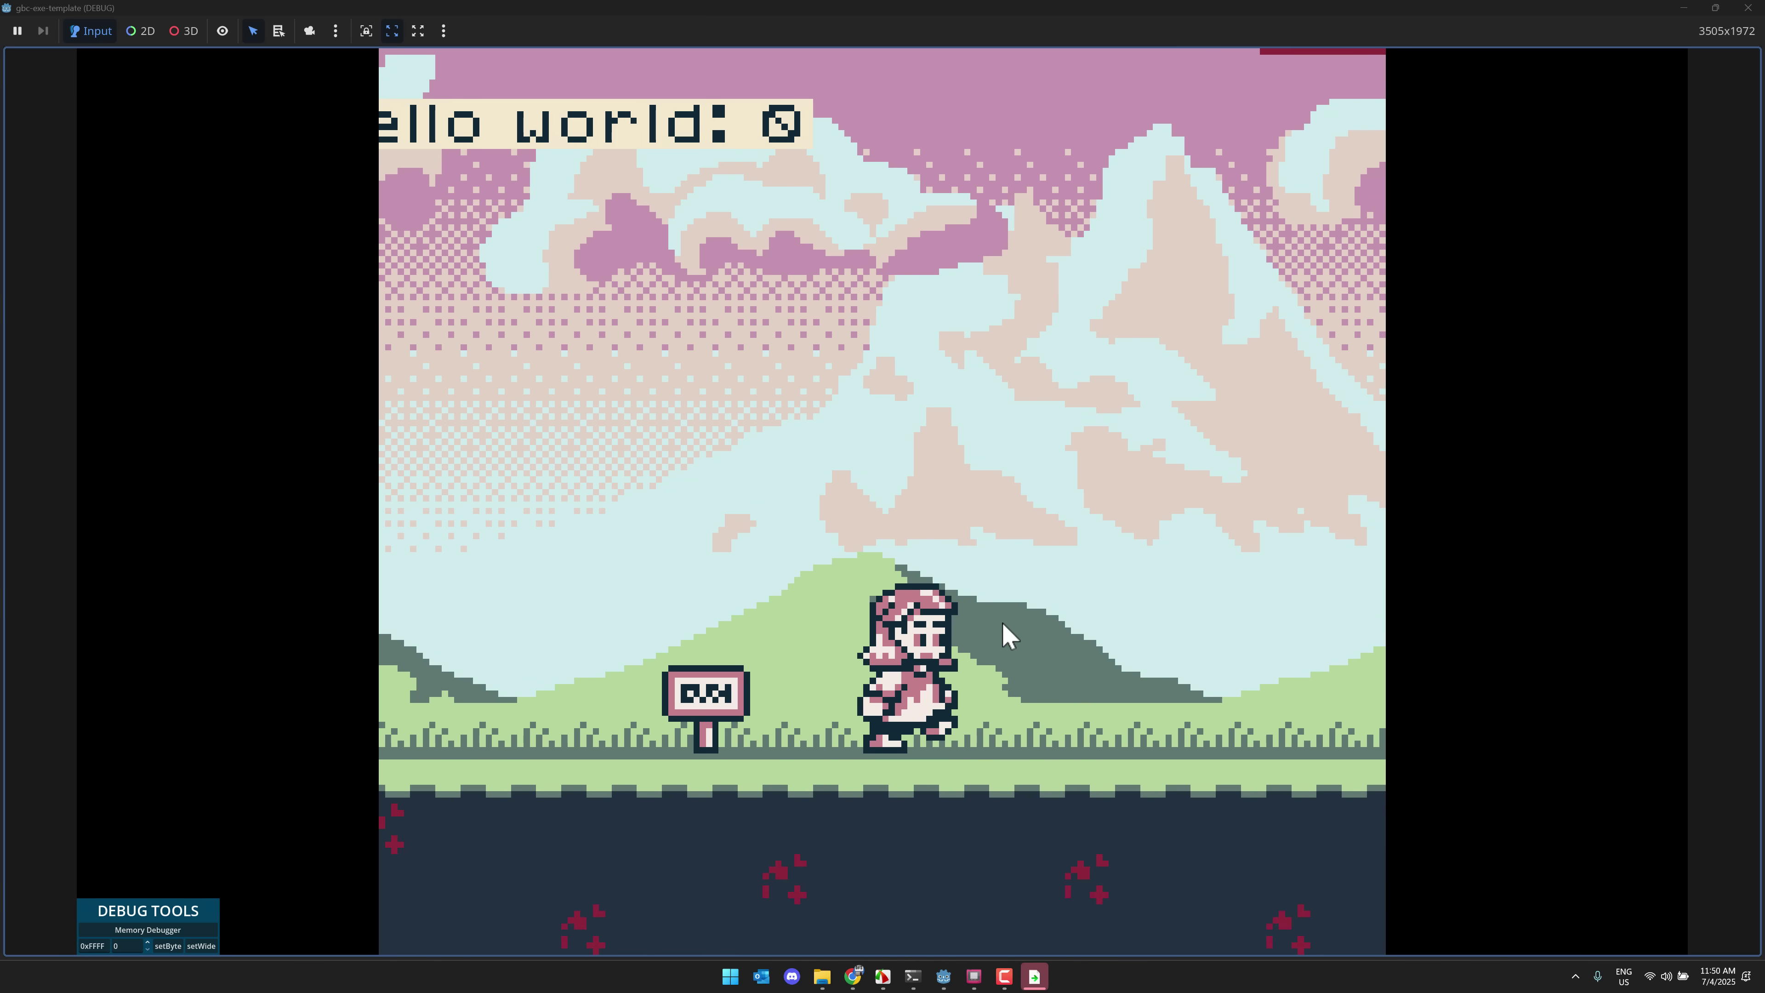
Walk into the next scene, over the house roof and inside, then quit with Alt+F4.
{"action": "key", "text": "Right"}
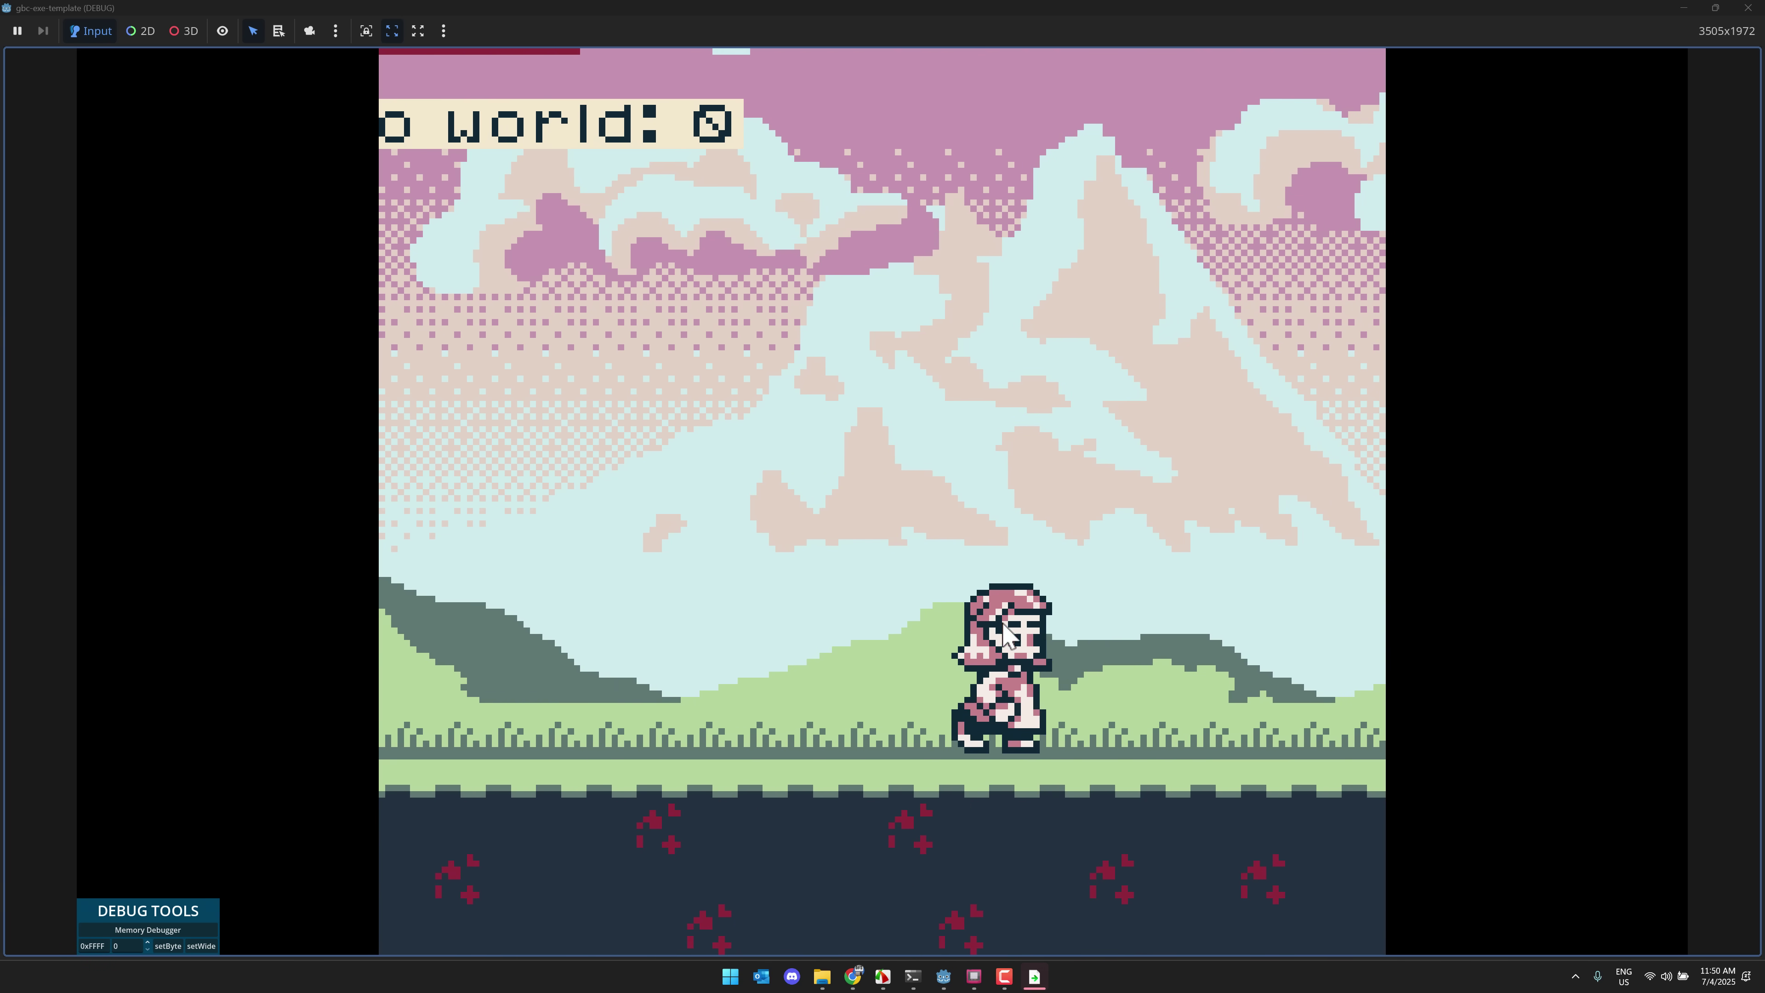
{"action": "key", "text": "Right"}
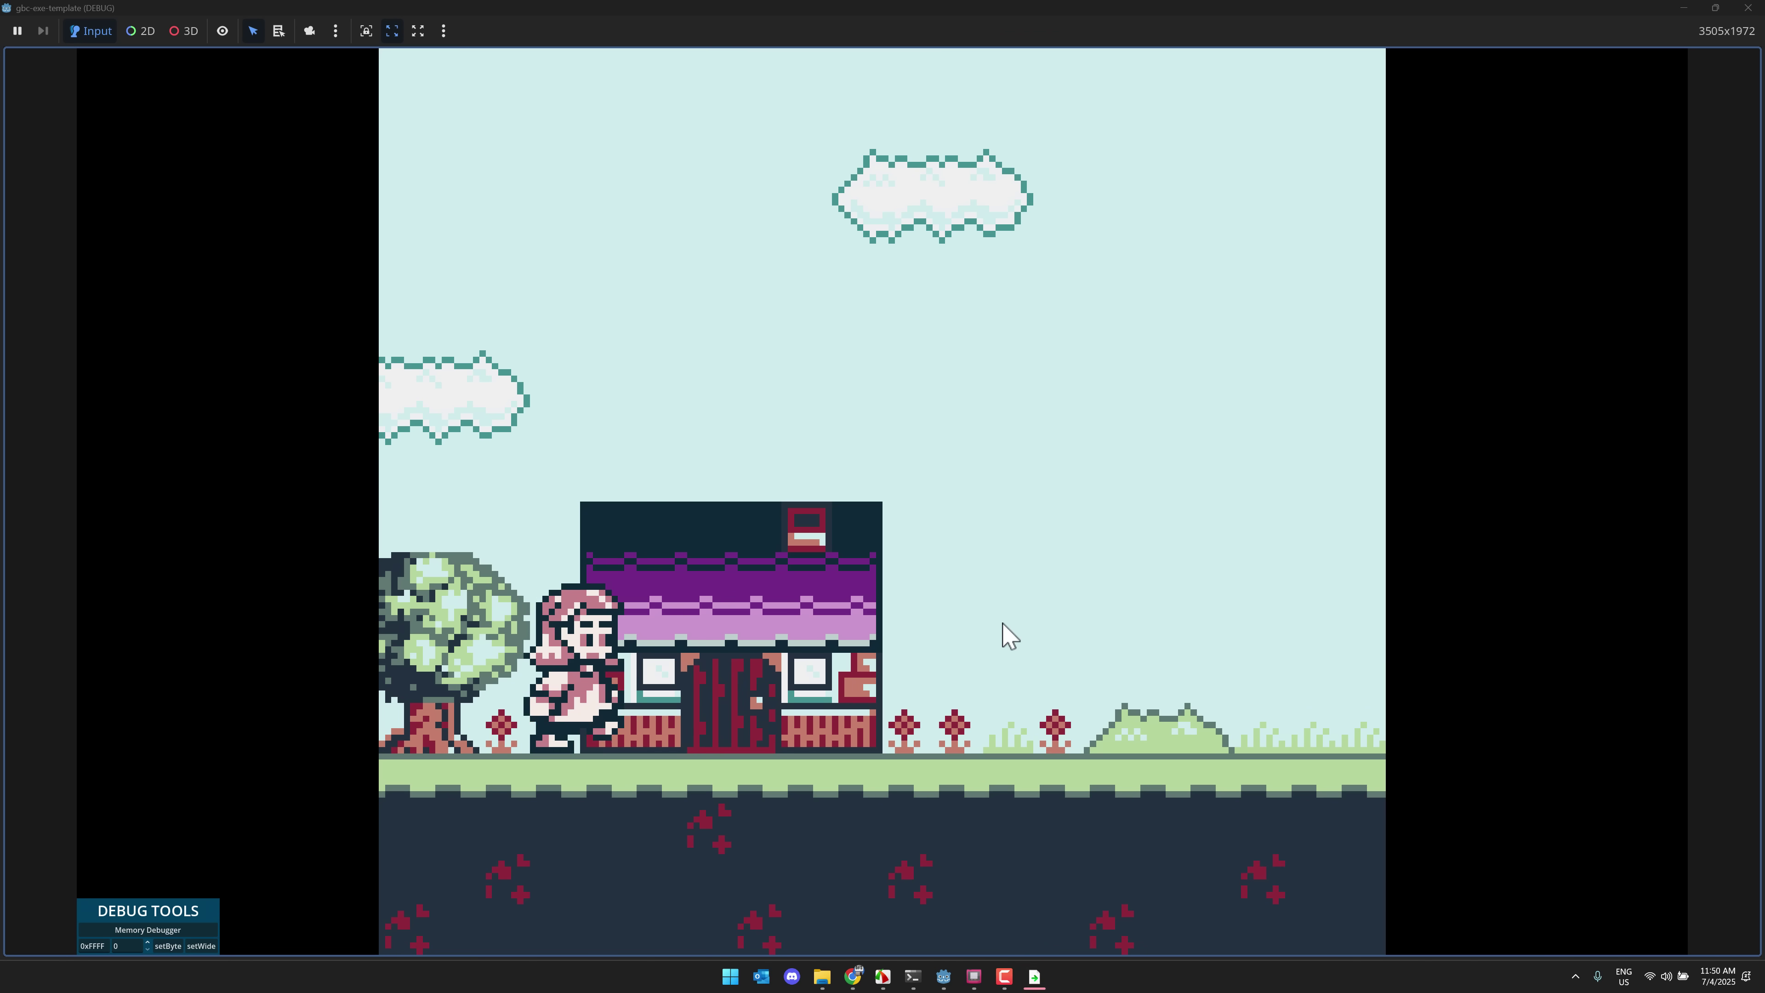
{"action": "key", "text": "space"}
{"action": "key", "text": "Left"}
{"action": "key", "text": "Left"}
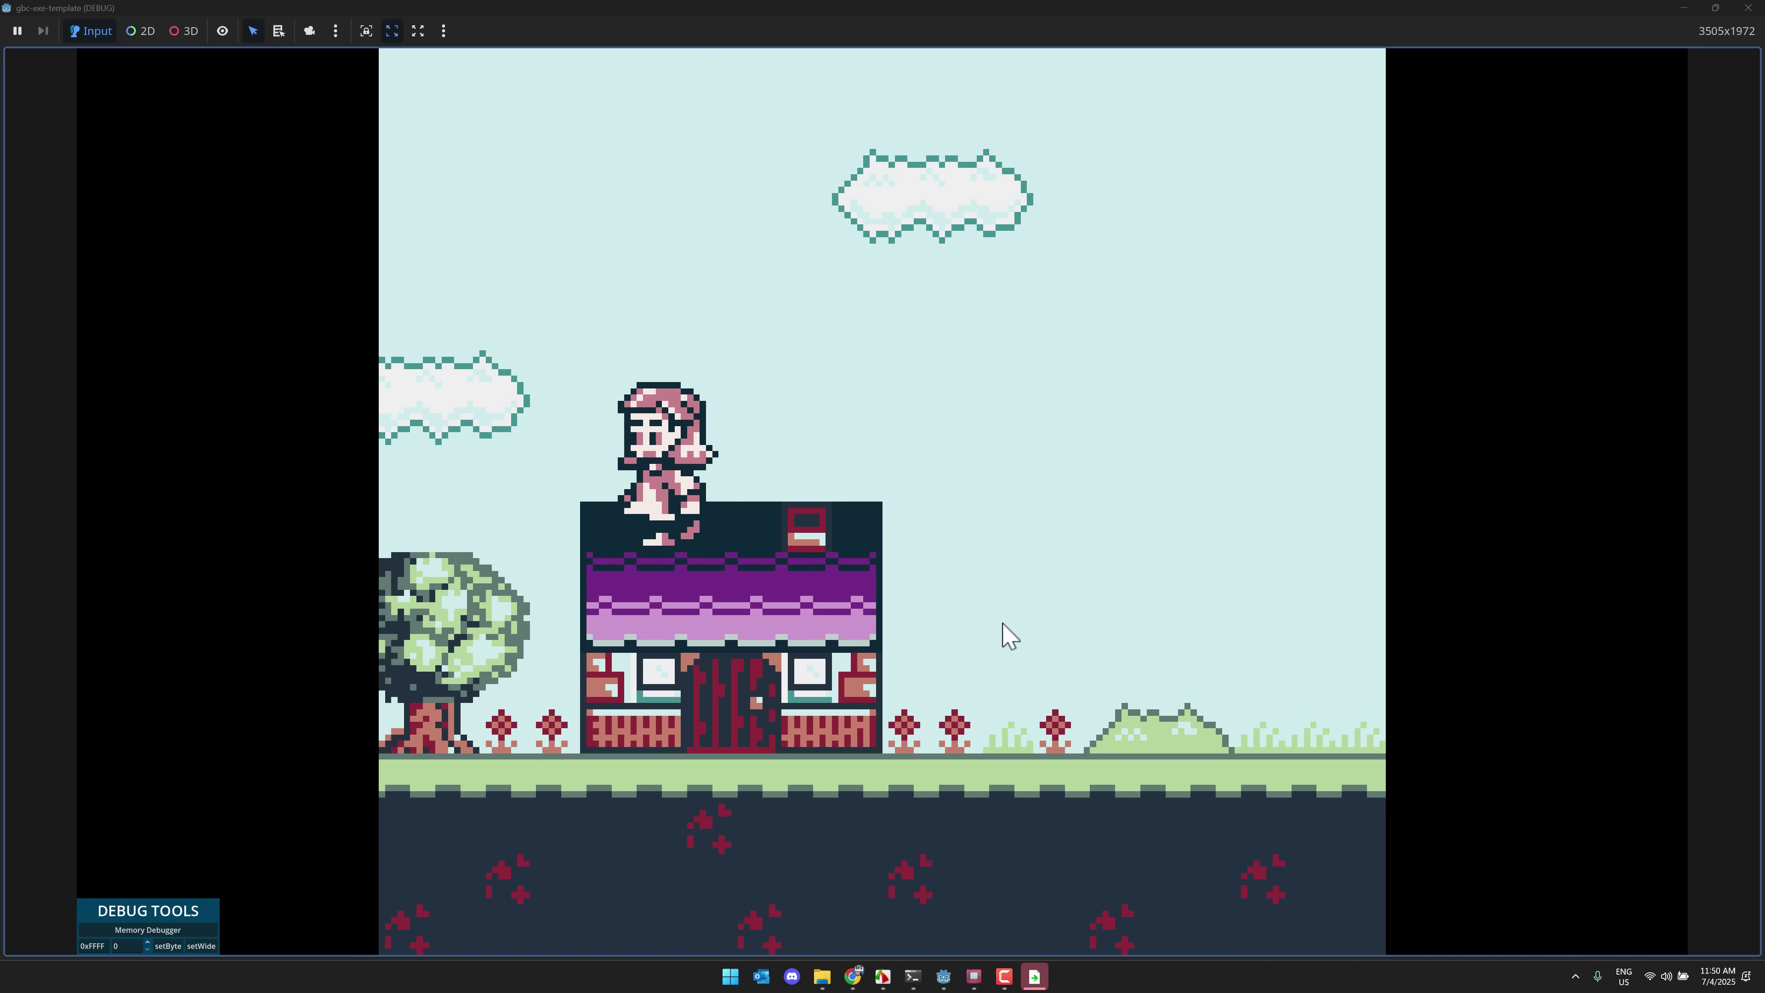
{"action": "key", "text": "Right"}
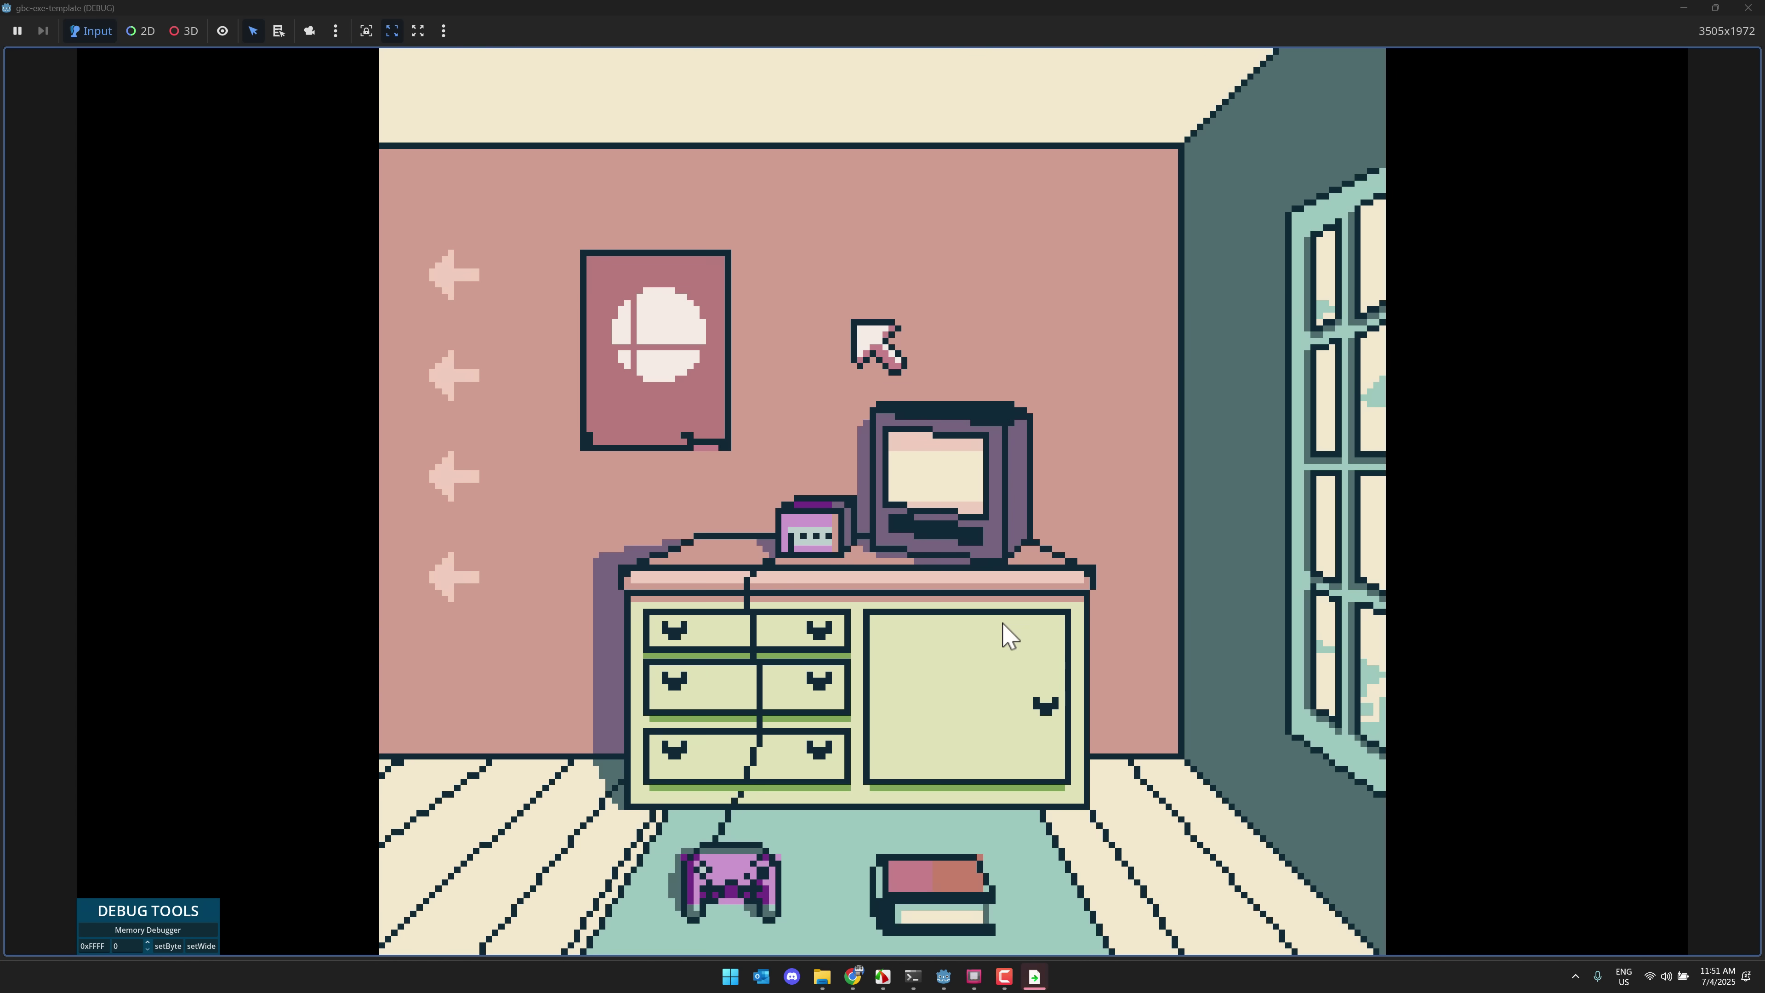
{"action": "key", "text": "Left"}
{"action": "key", "text": "Left"}
{"action": "key", "text": "Left"}
{"action": "key", "text": "Left"}
{"action": "key", "text": "Left"}
{"action": "key", "text": "Left"}
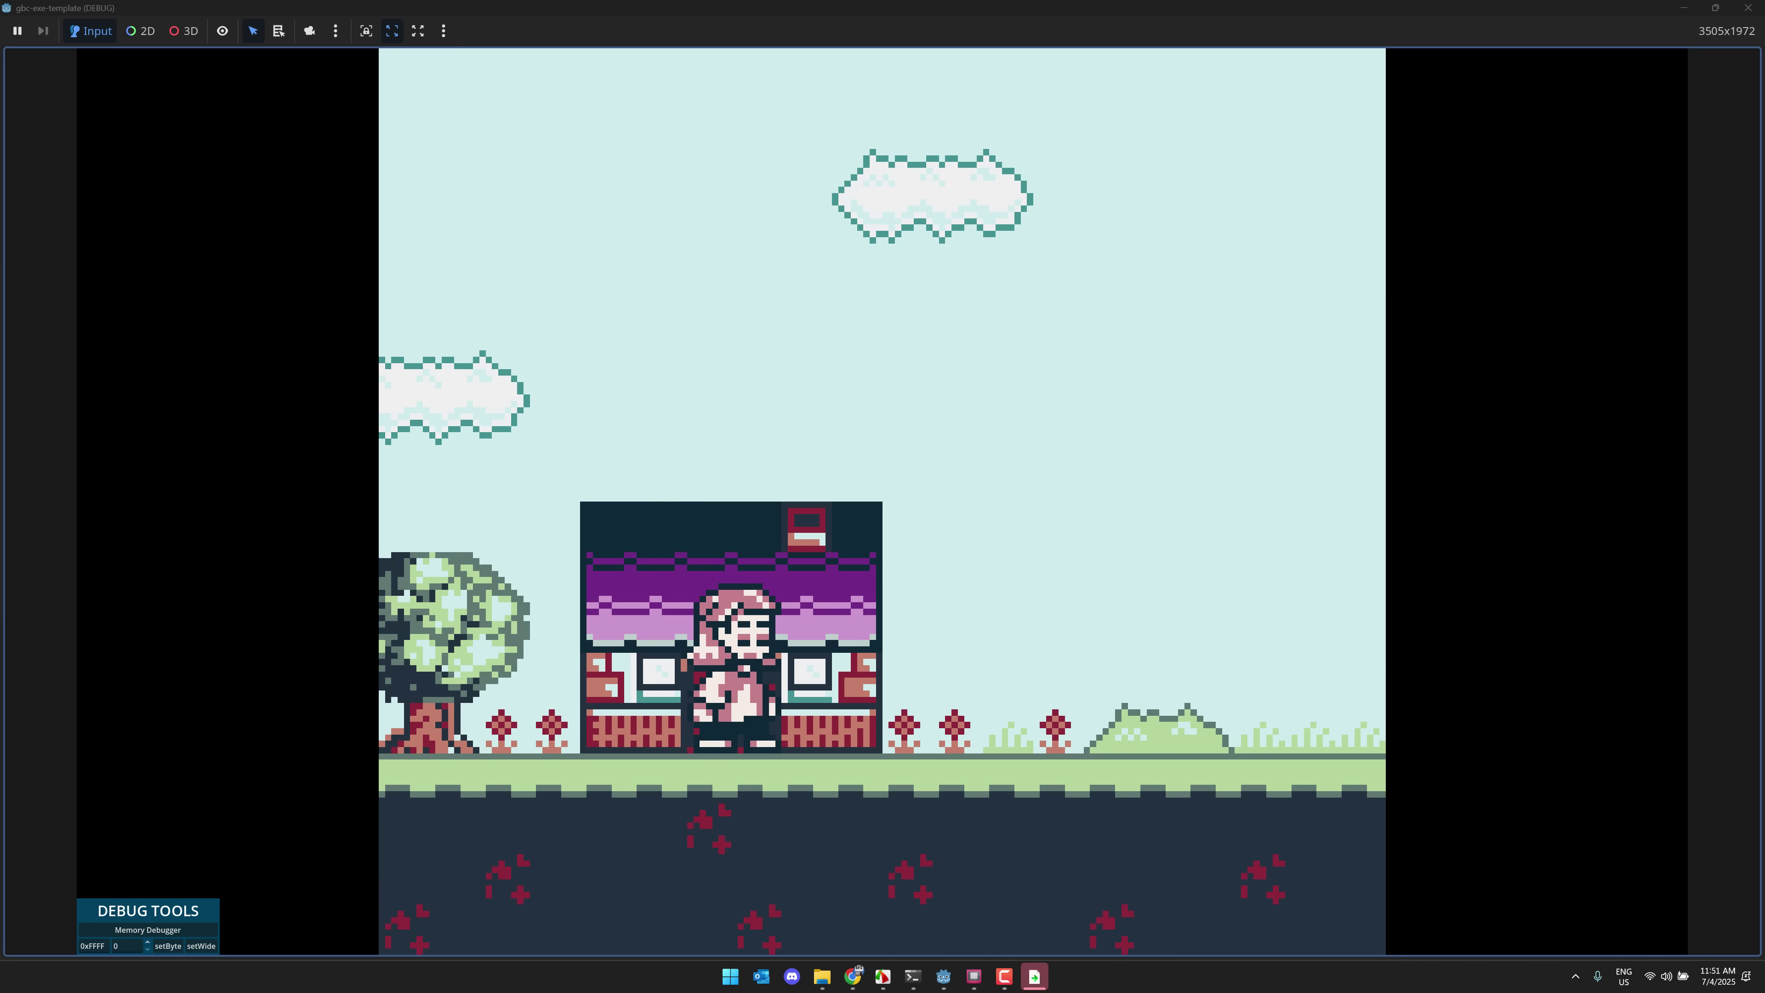
{"action": "key", "text": "alt+F4"}
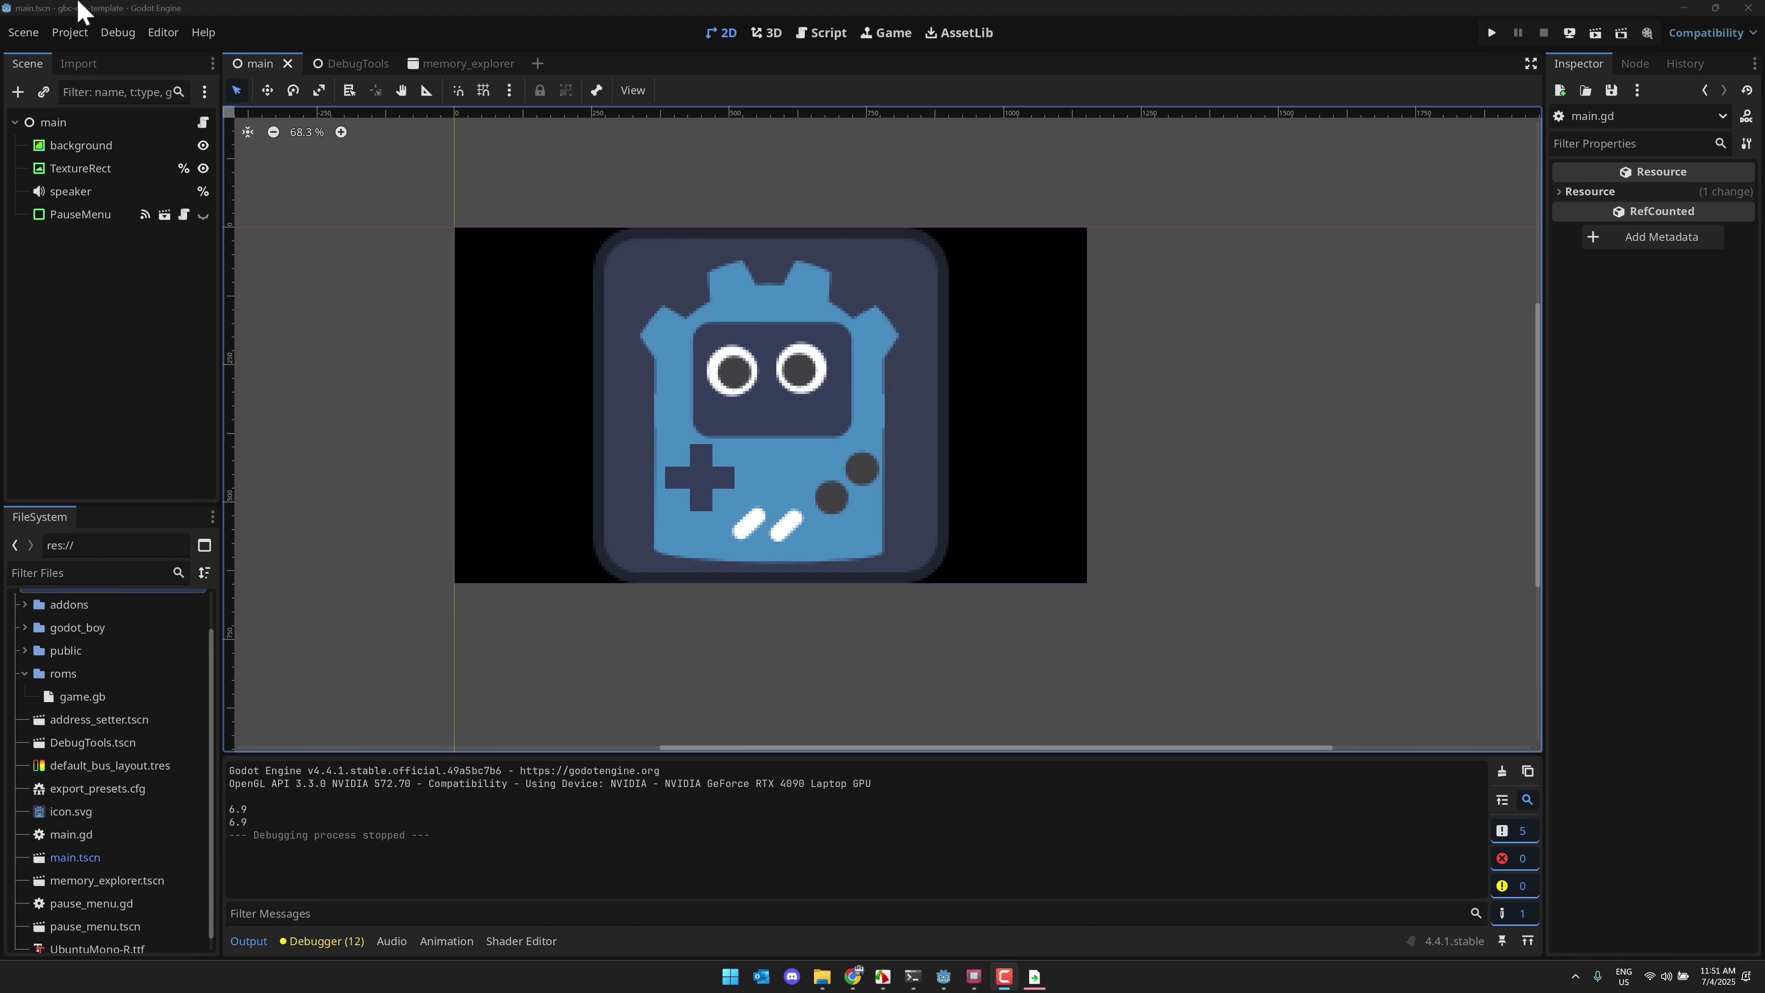
Export the Windows preset with debug, overwriting gbc-exe-template.x86_64.exe in Downloads.
{"action": "left_click", "coordinate": [69, 32]}
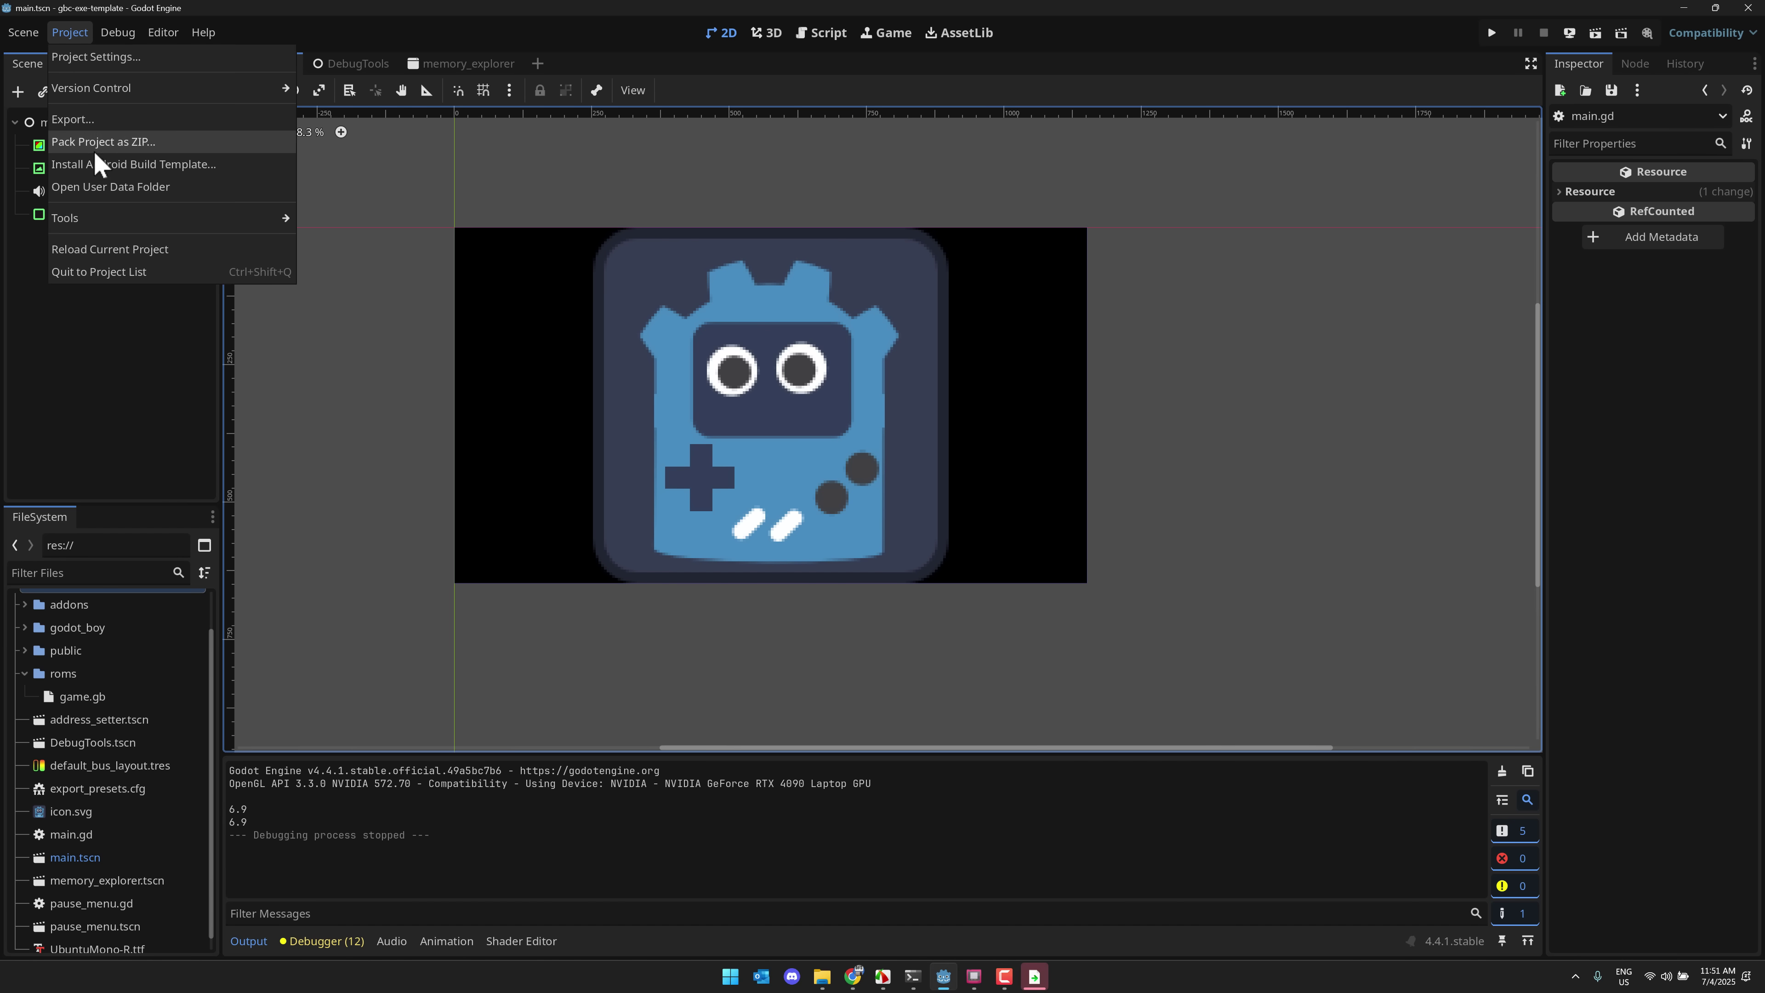
{"action": "left_click", "coordinate": [105, 123]}
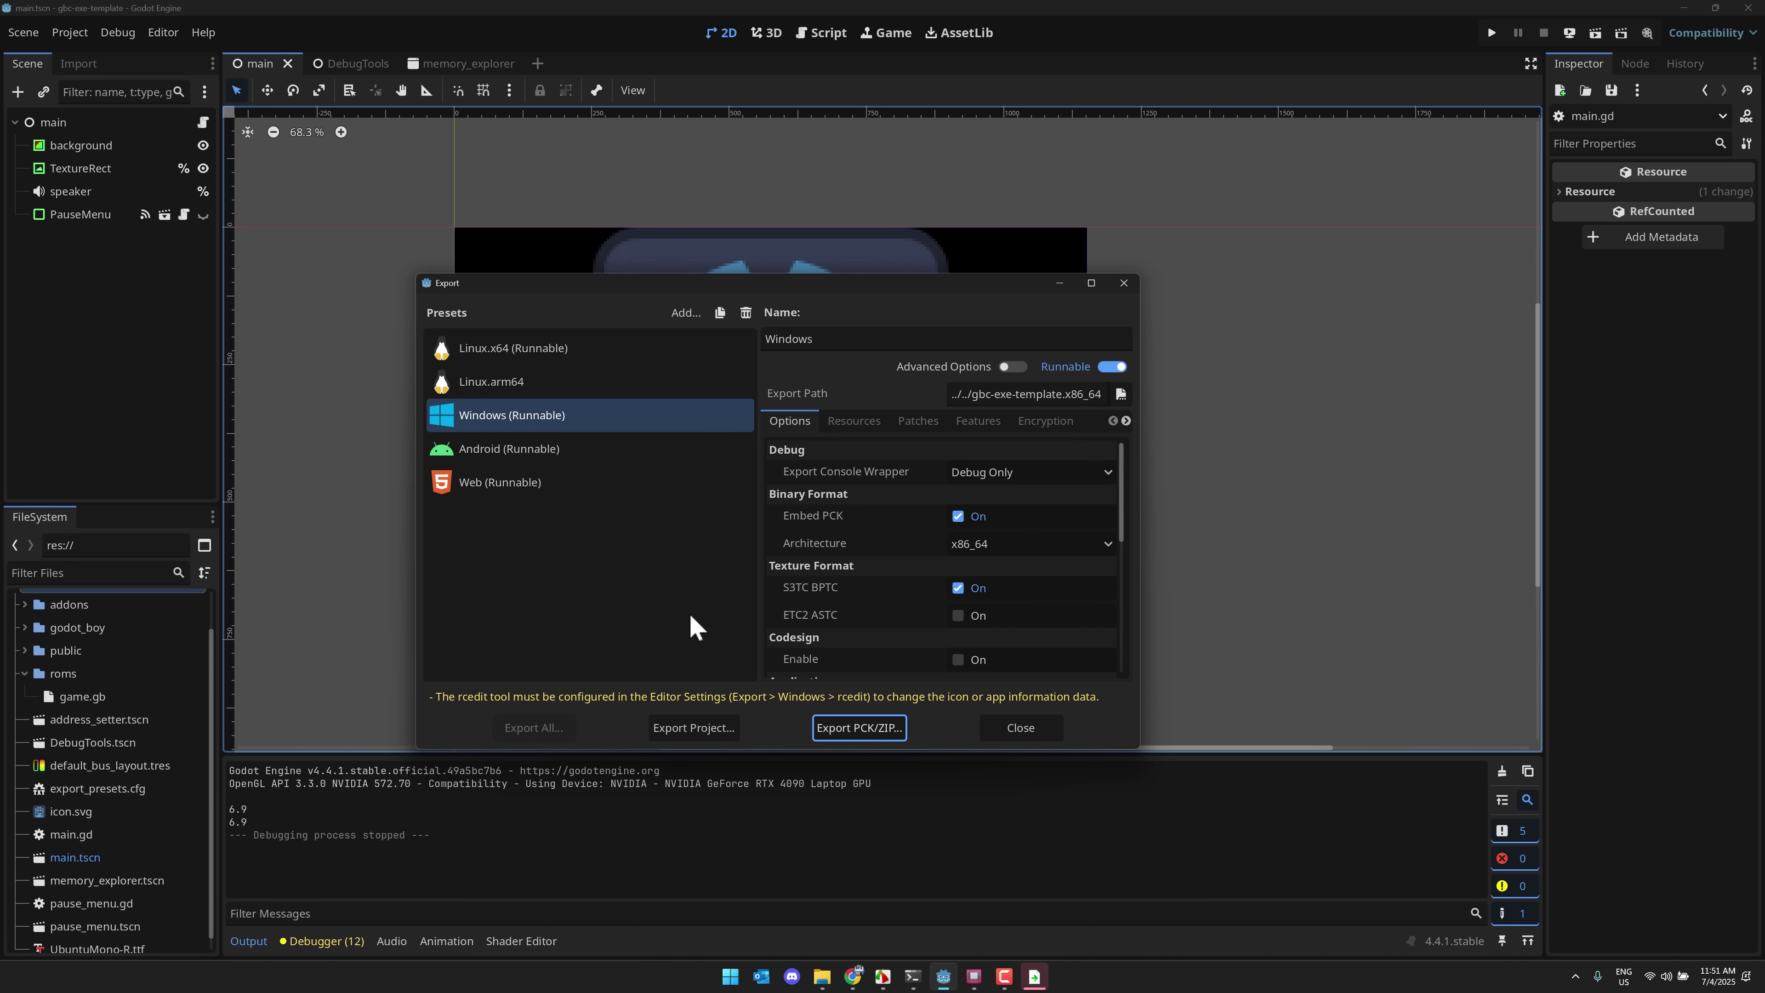
{"action": "left_click", "coordinate": [1031, 421]}
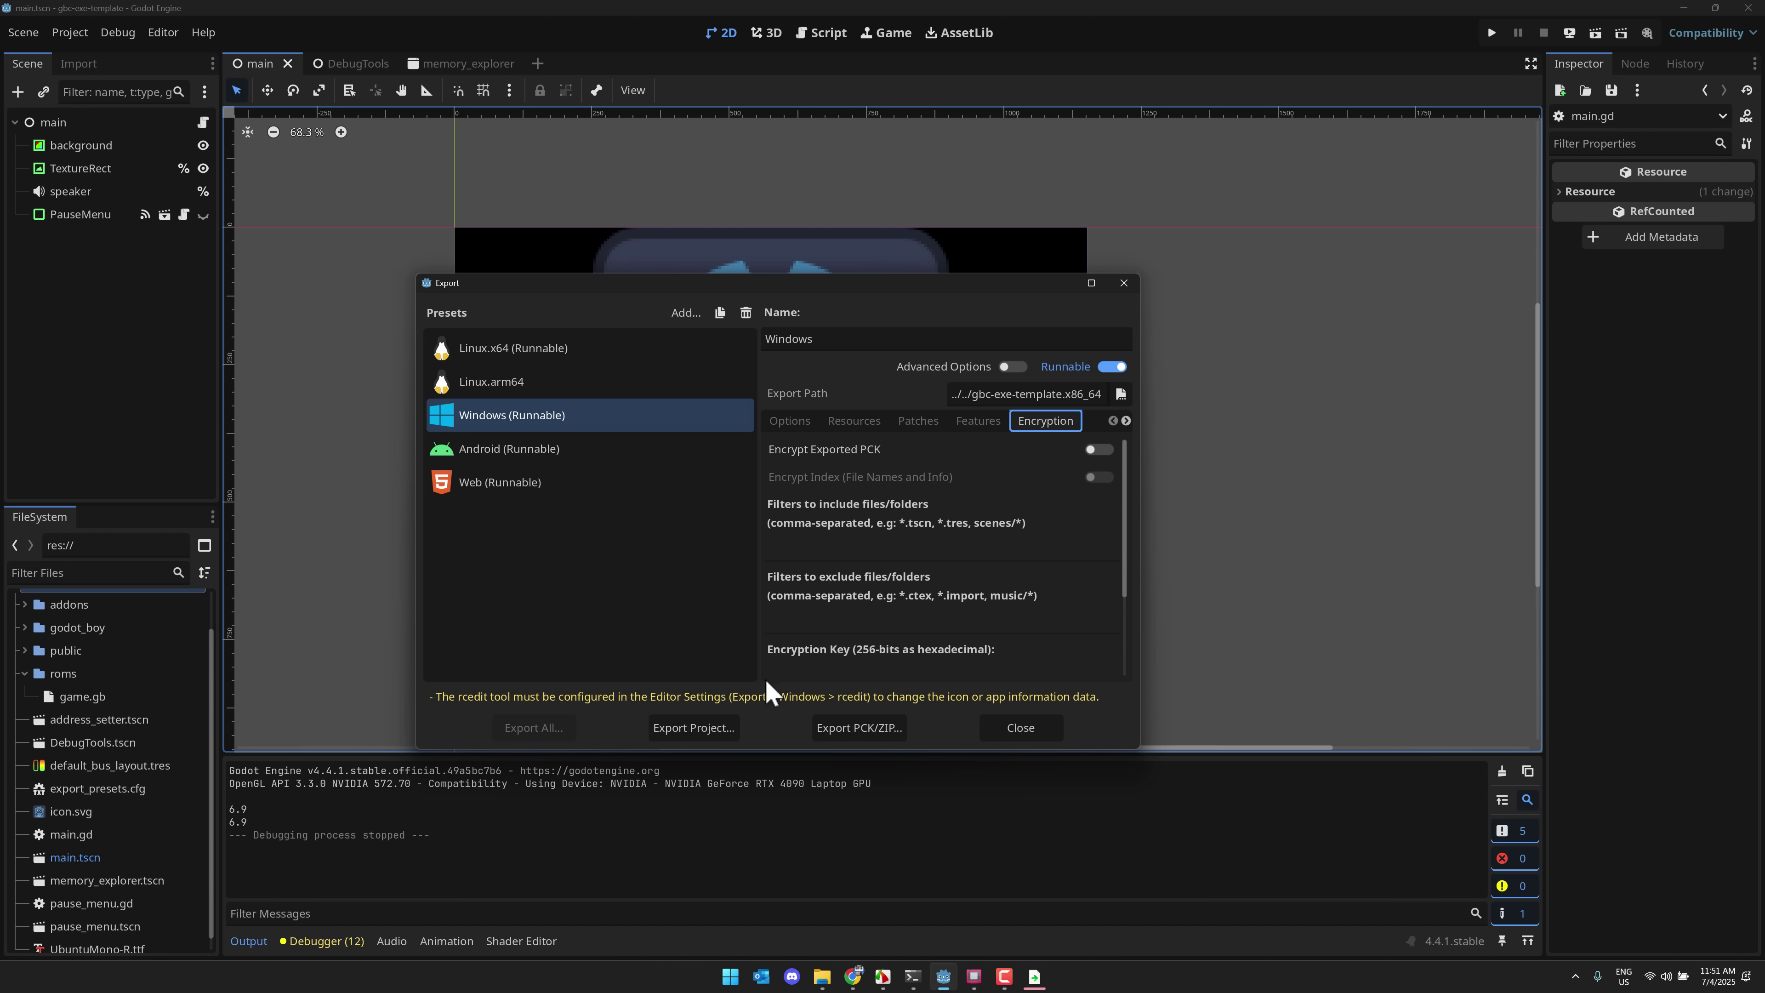
{"action": "left_click", "coordinate": [701, 727]}
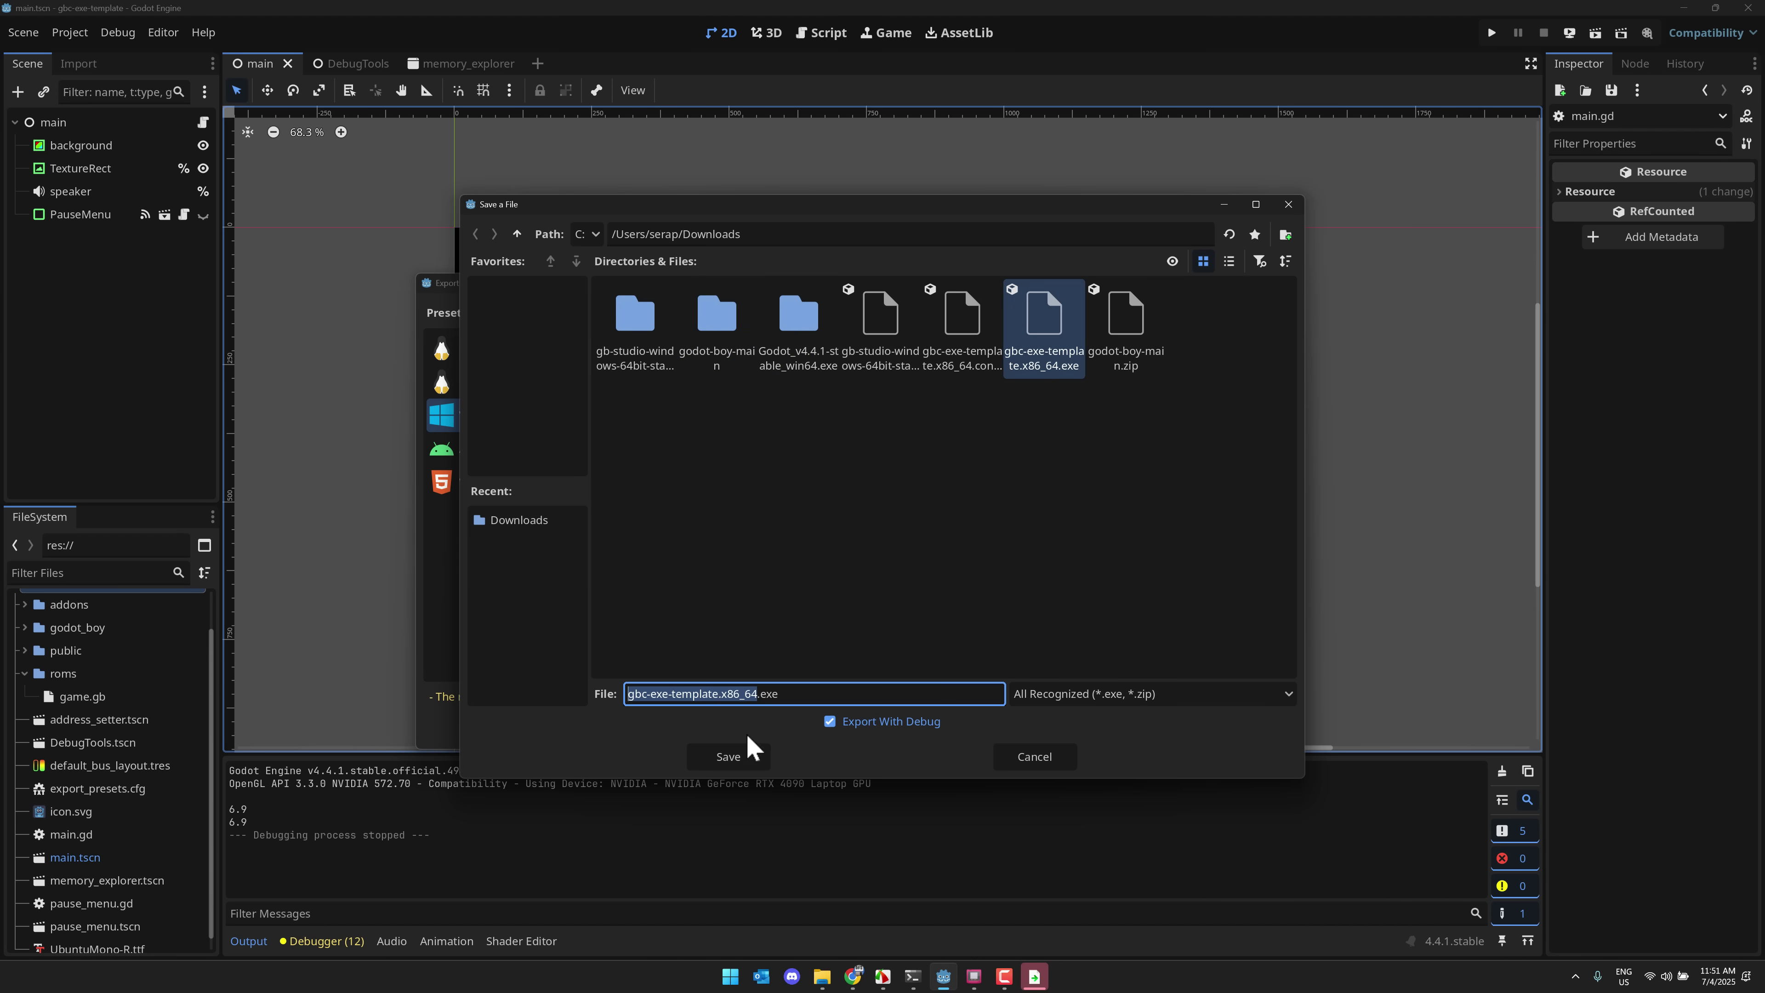
{"action": "left_click", "coordinate": [748, 759]}
{"action": "left_click", "coordinate": [819, 523]}
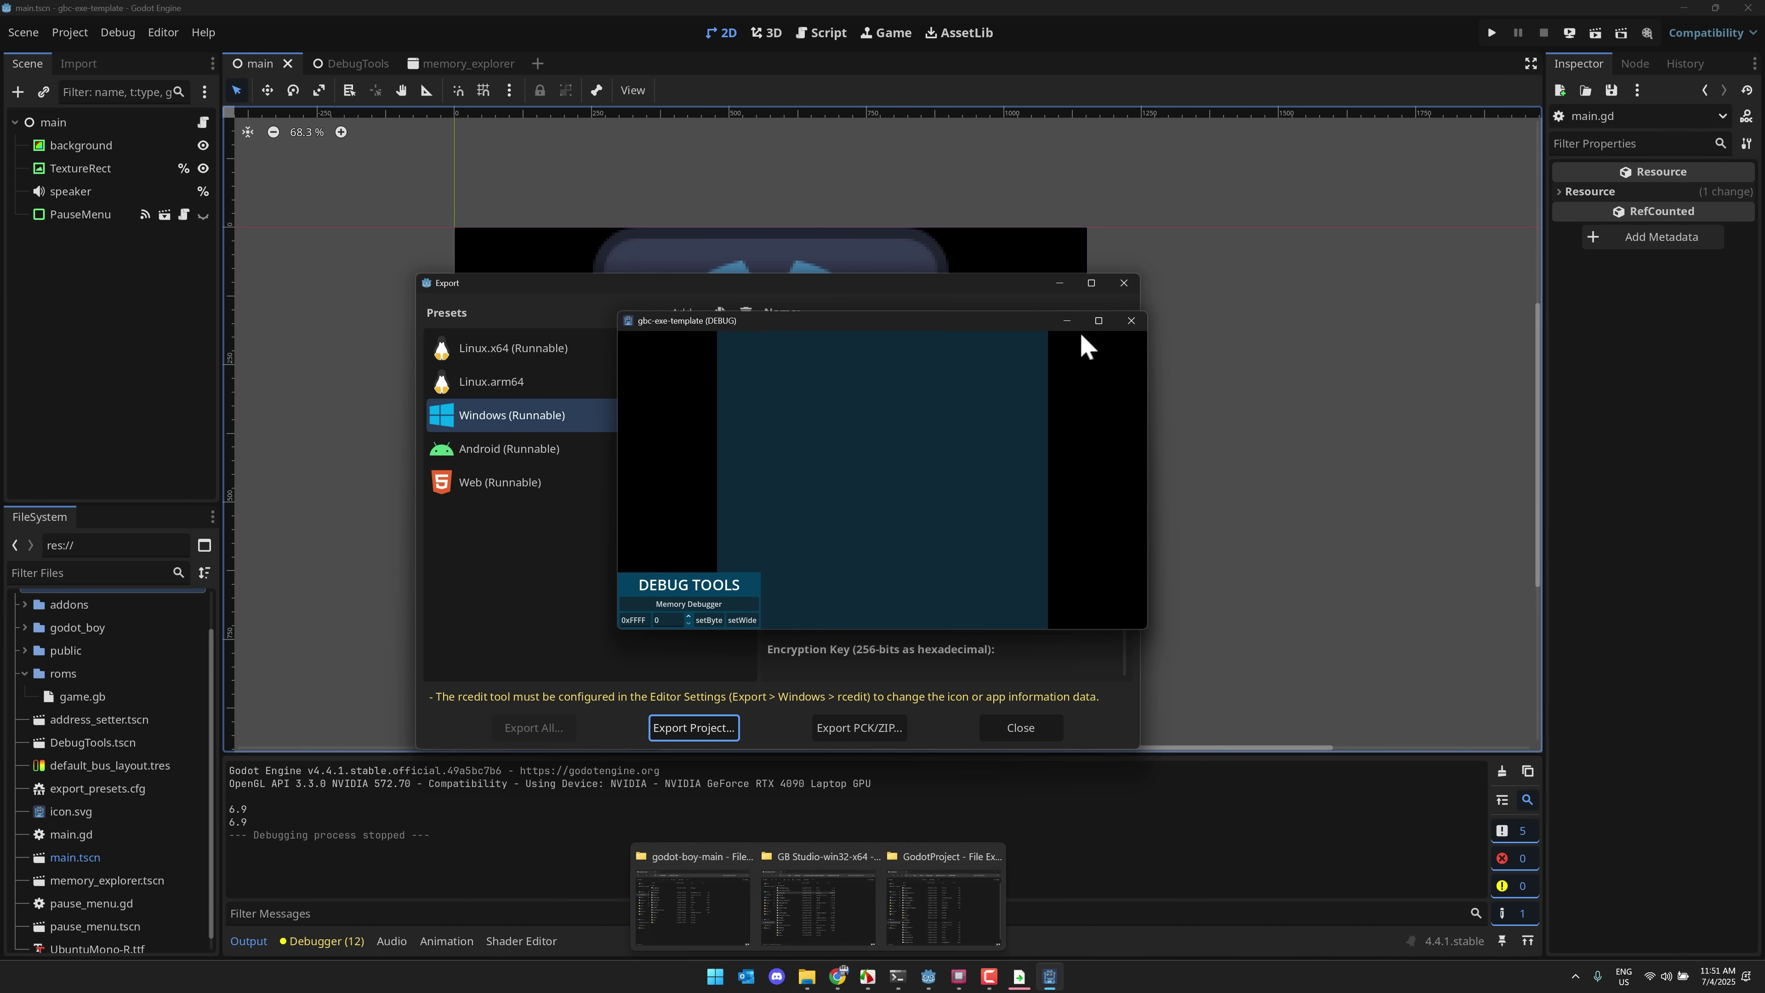
Close the running exported game's window.
{"action": "left_click", "coordinate": [1131, 321]}
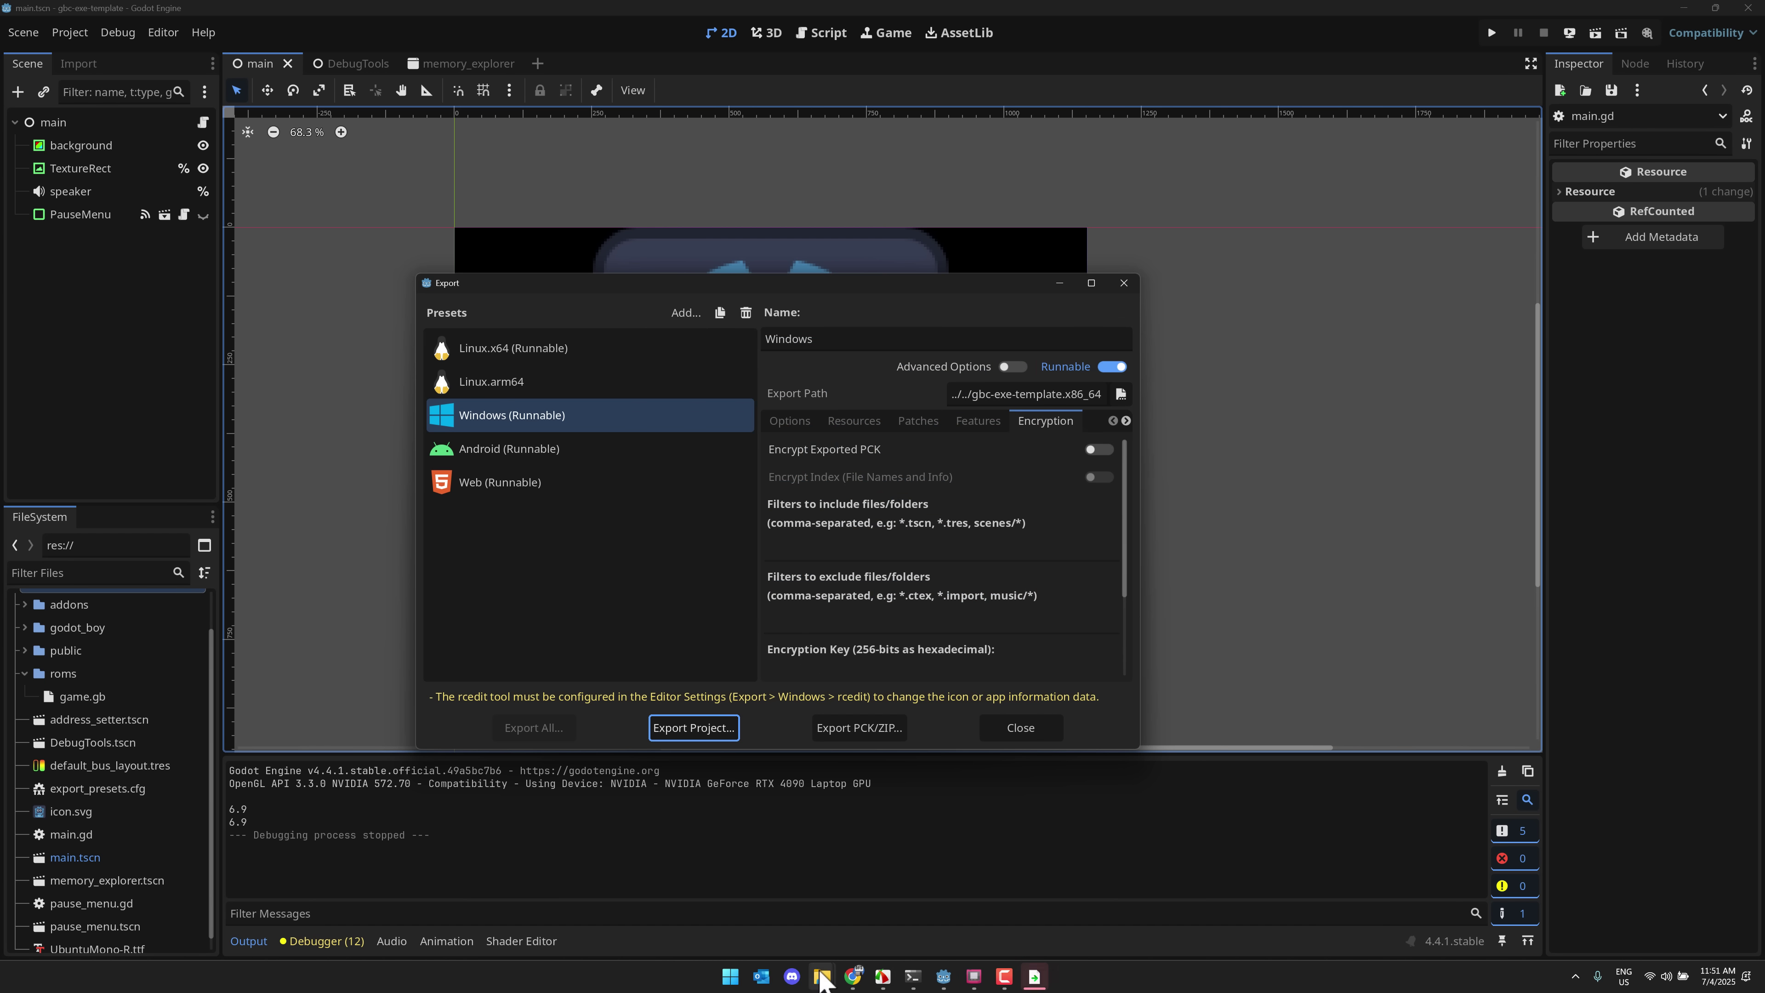
{"action": "mouse_move", "coordinate": [820, 980]}
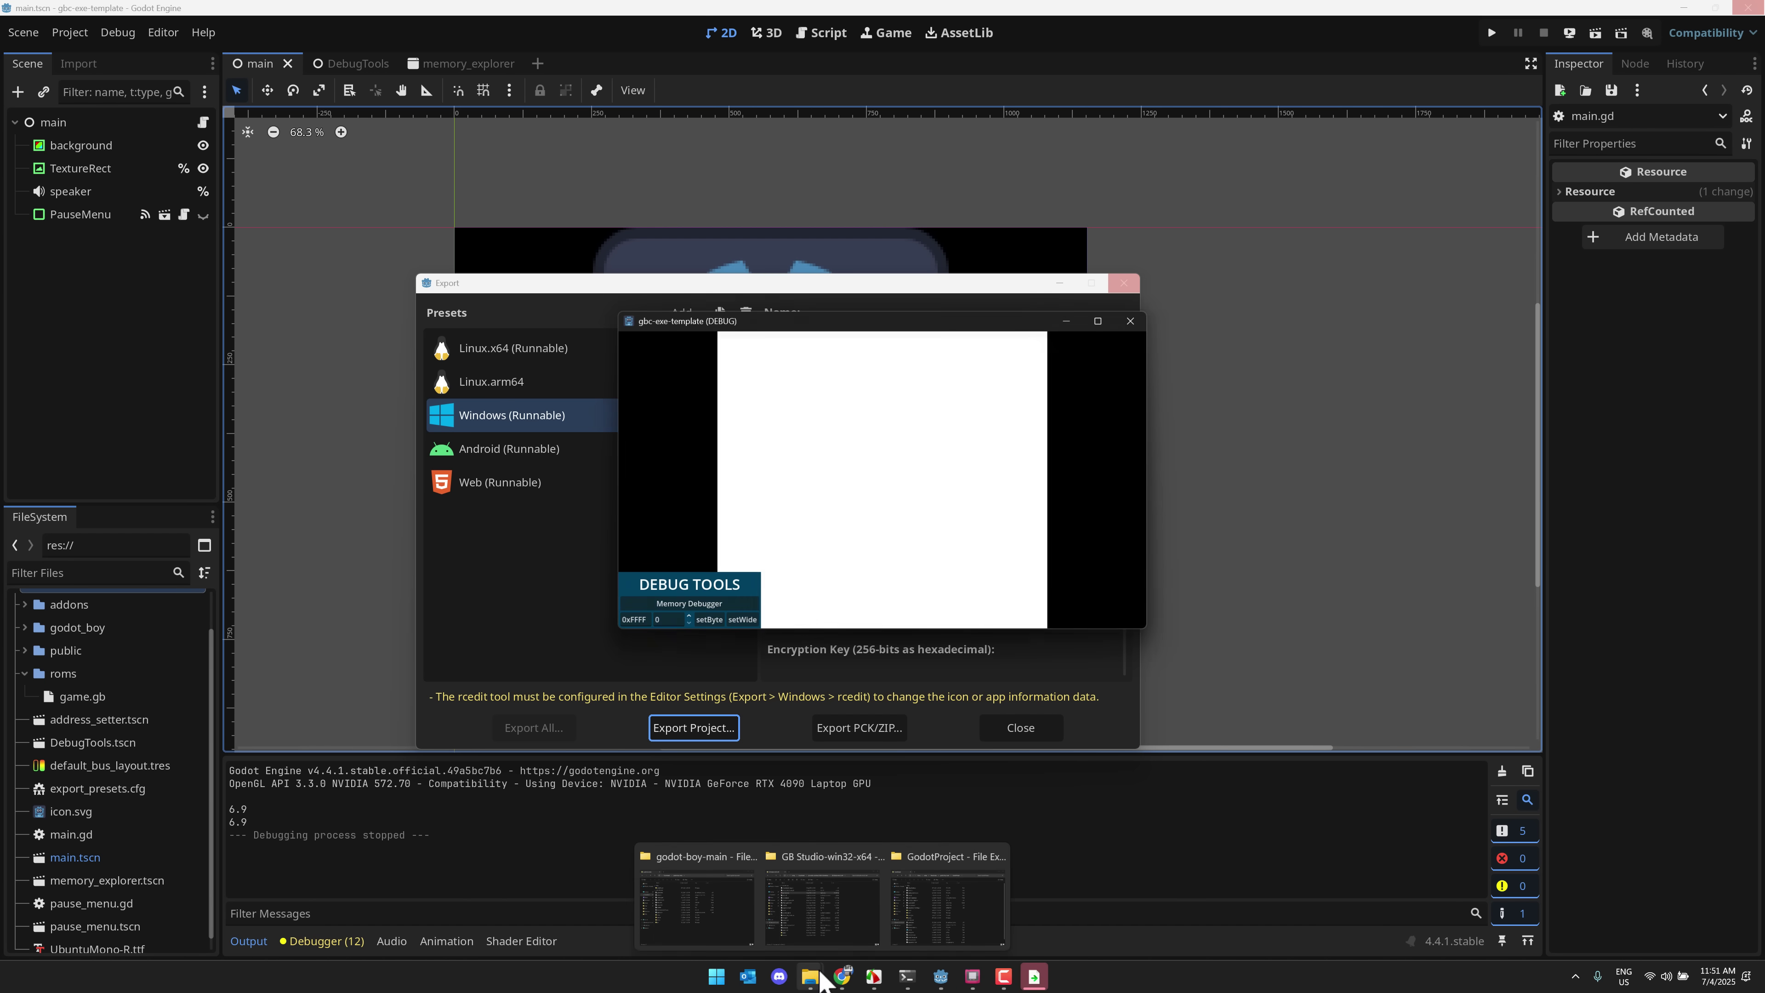
{"action": "left_click", "coordinate": [1133, 323]}
Launch the gbc-exe-template console build from Downloads, then close it at the title screen.
{"action": "mouse_move", "coordinate": [807, 977]}
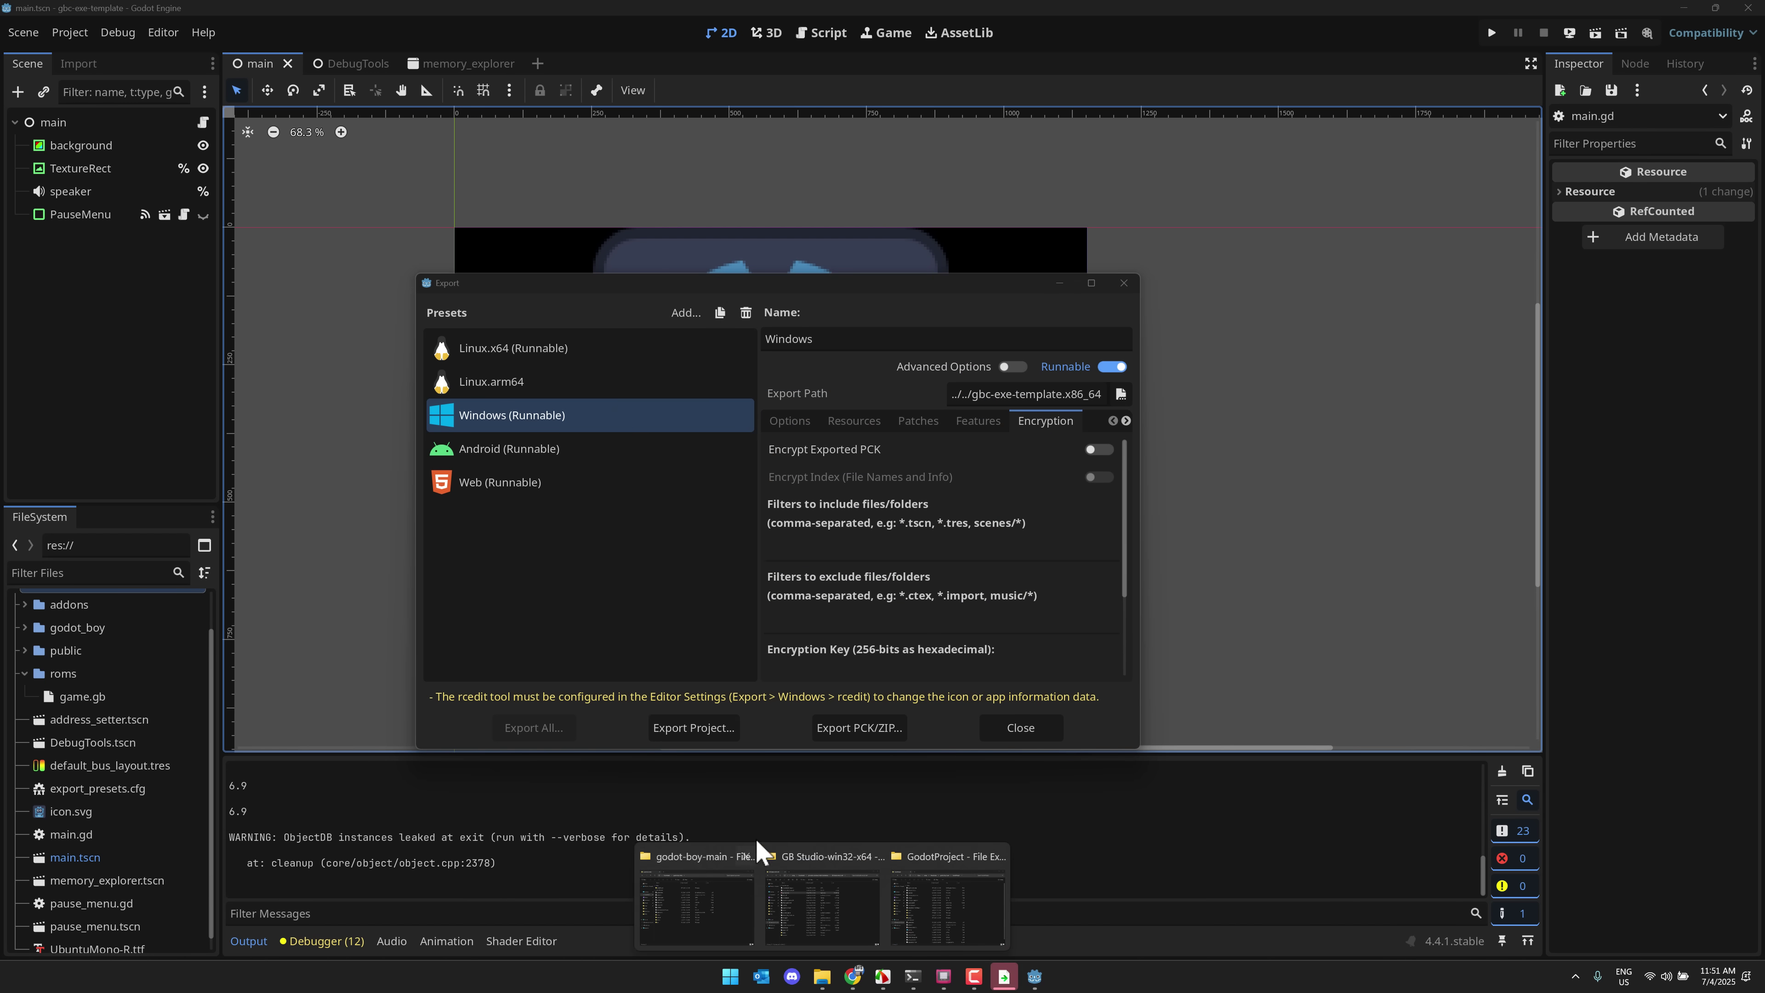
{"action": "left_click", "coordinate": [722, 897]}
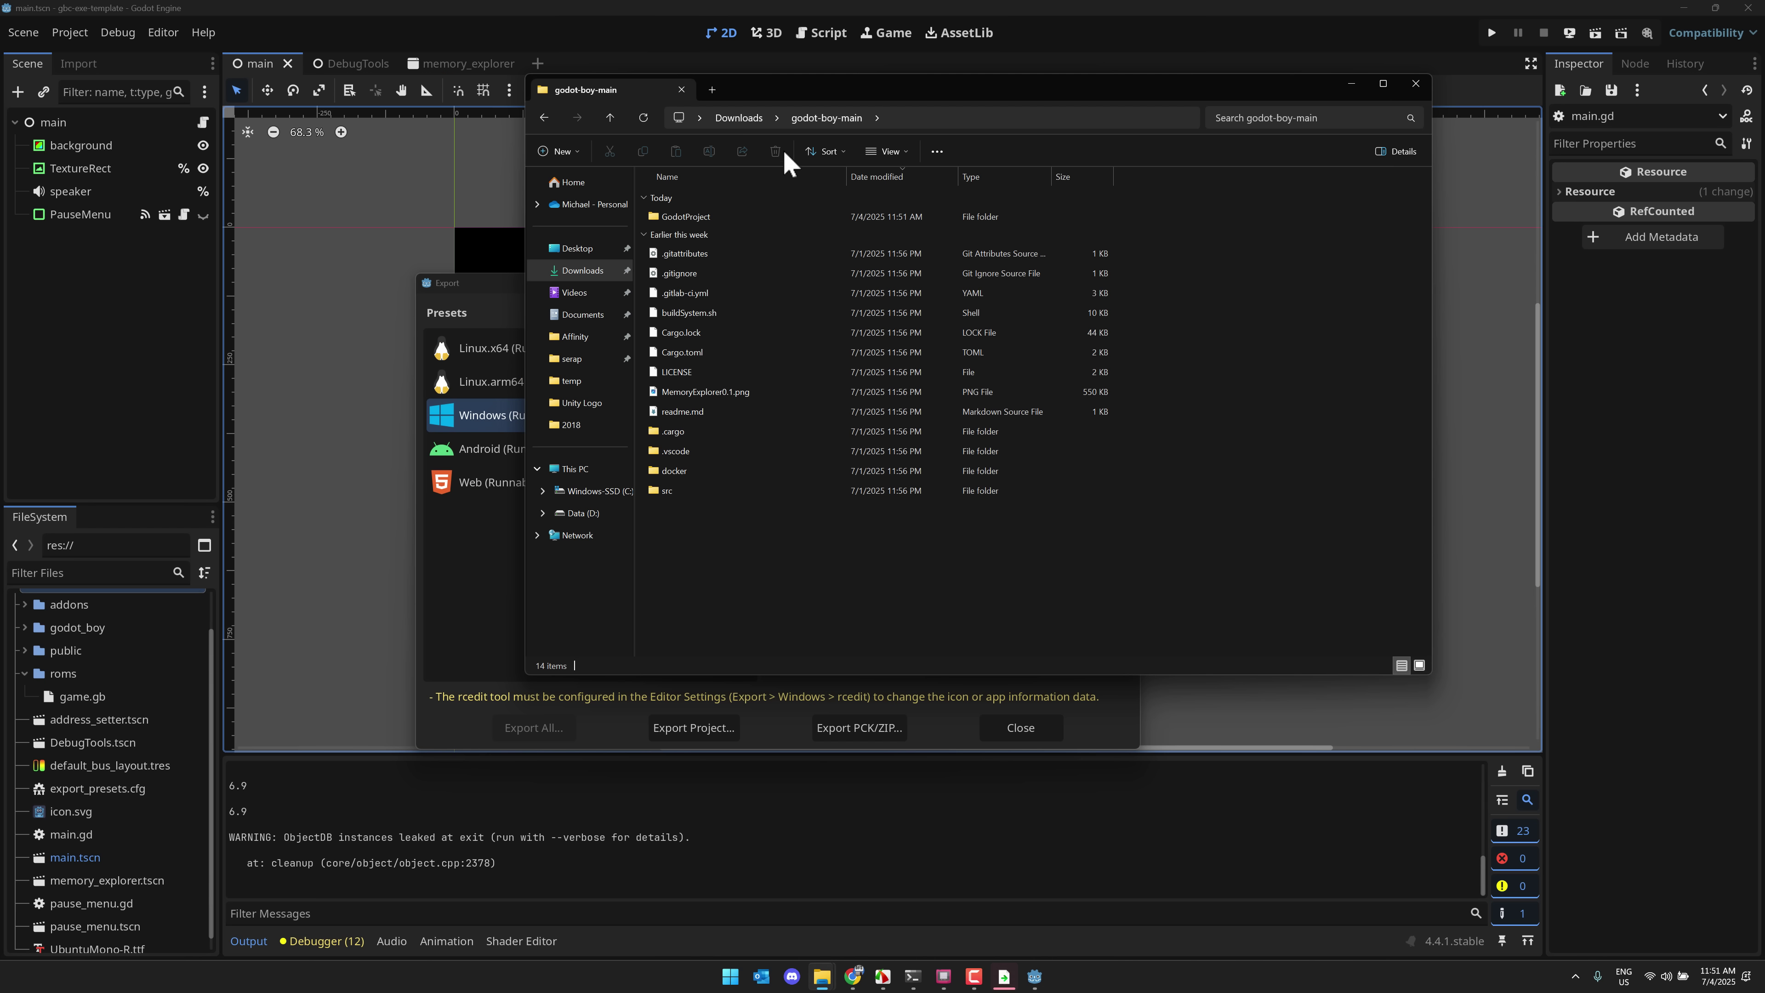
{"action": "left_click", "coordinate": [757, 118]}
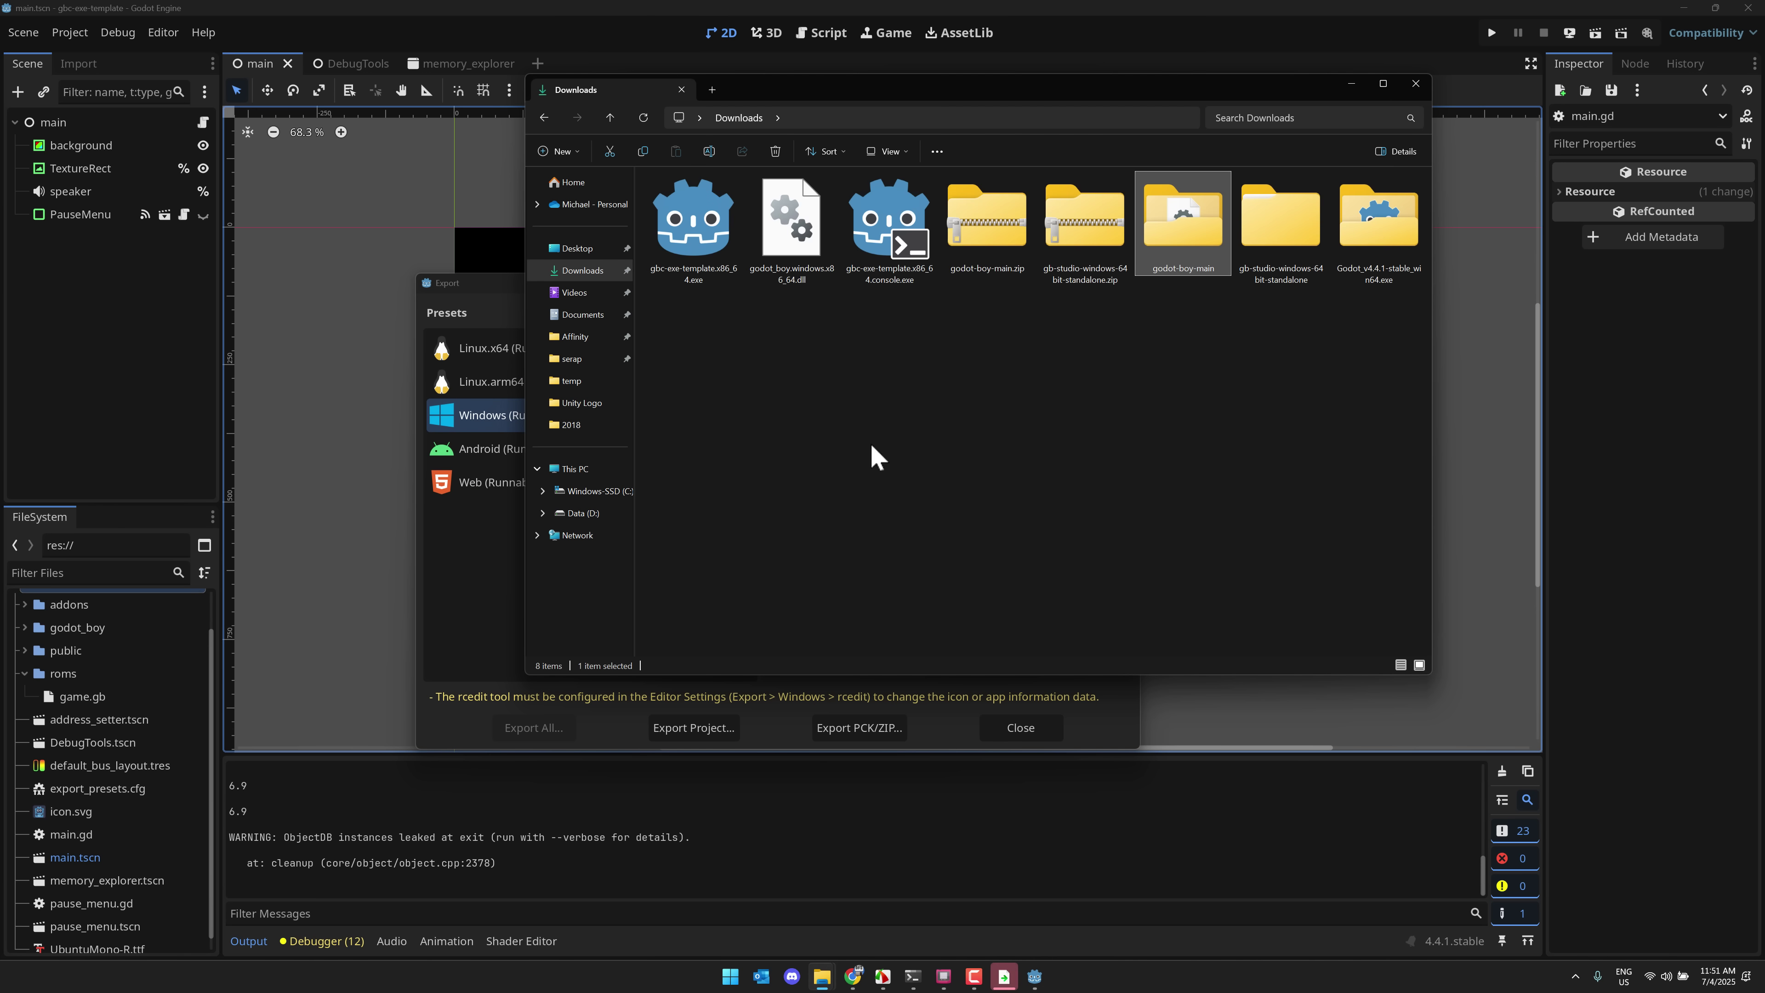
{"action": "double_click", "coordinate": [871, 217]}
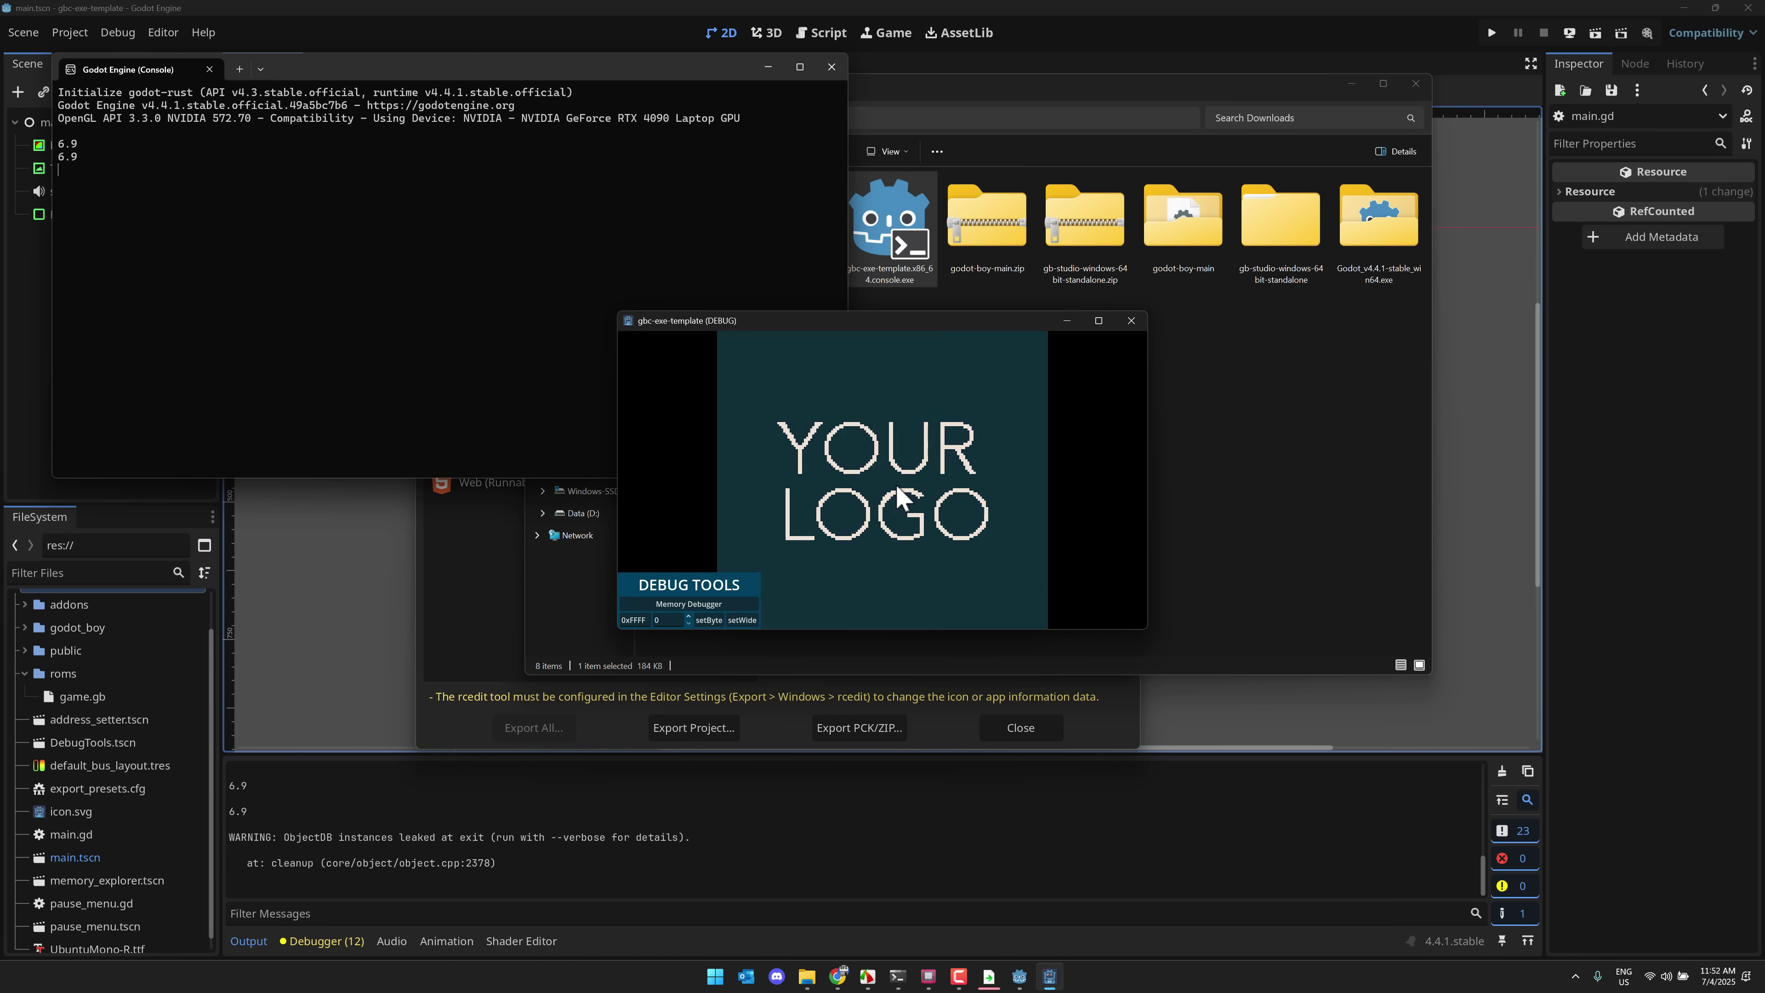
{"action": "left_click", "coordinate": [1131, 320]}
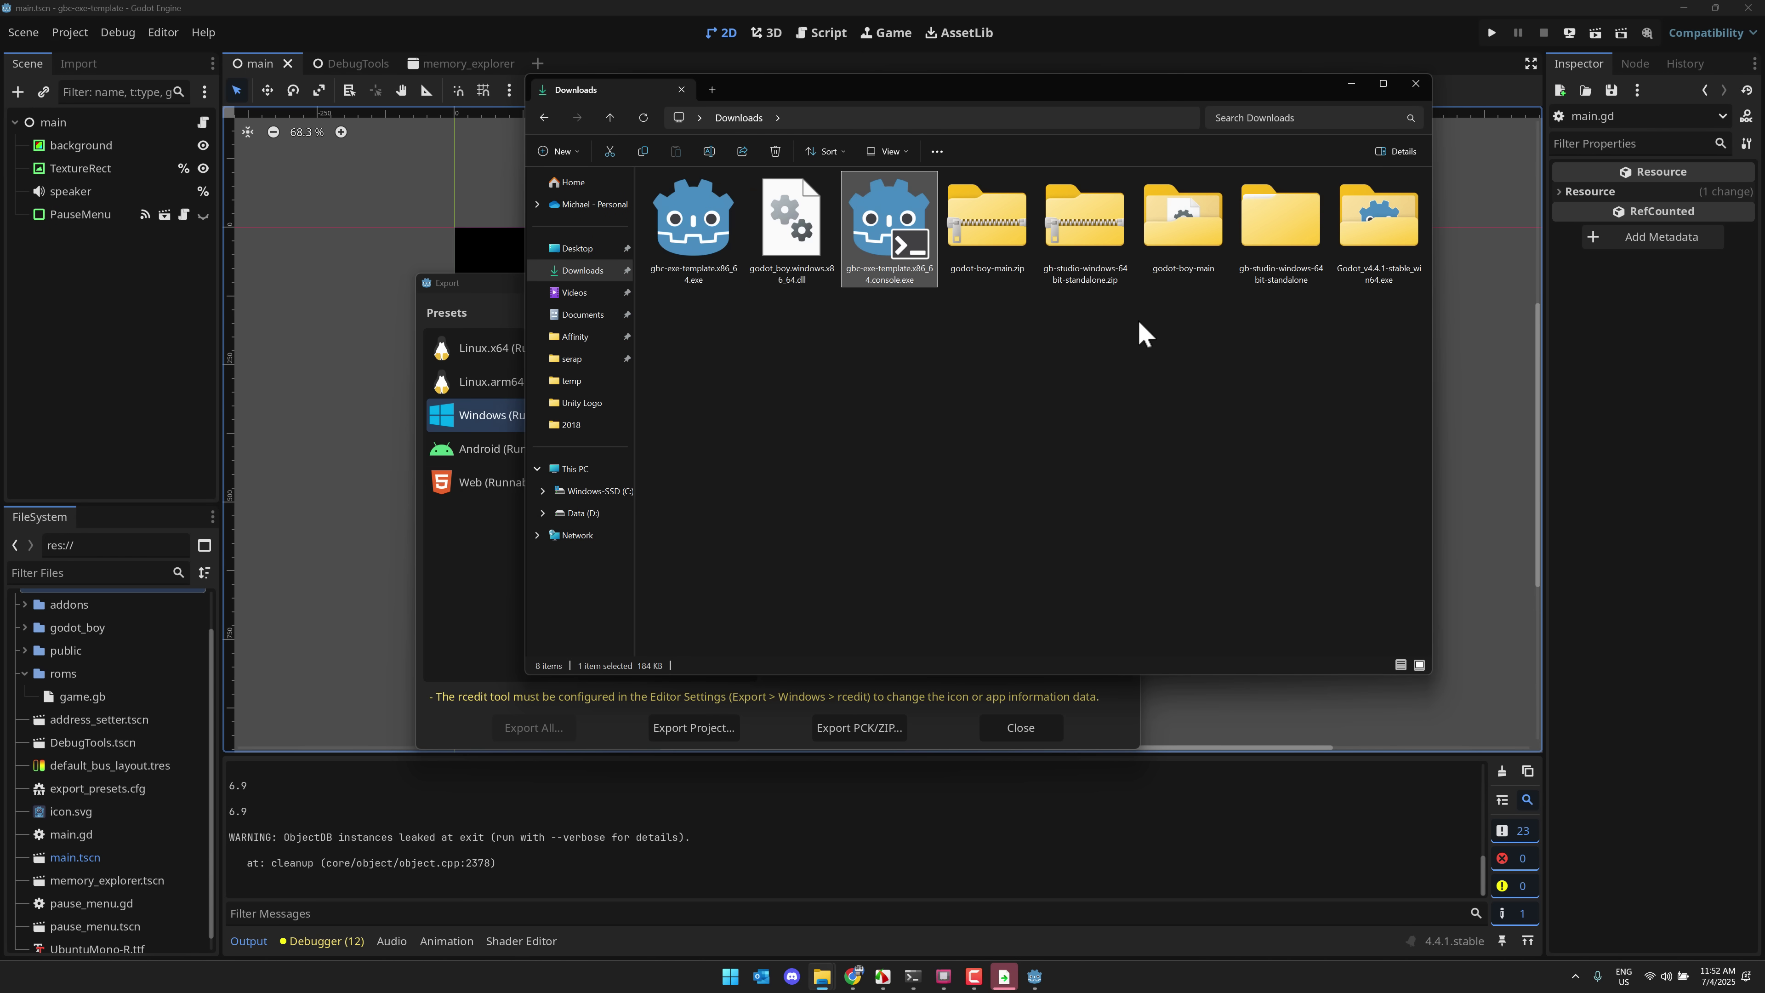
Close the Export dialog and open the main node's script, main.gd.
{"action": "left_click", "coordinate": [1128, 10]}
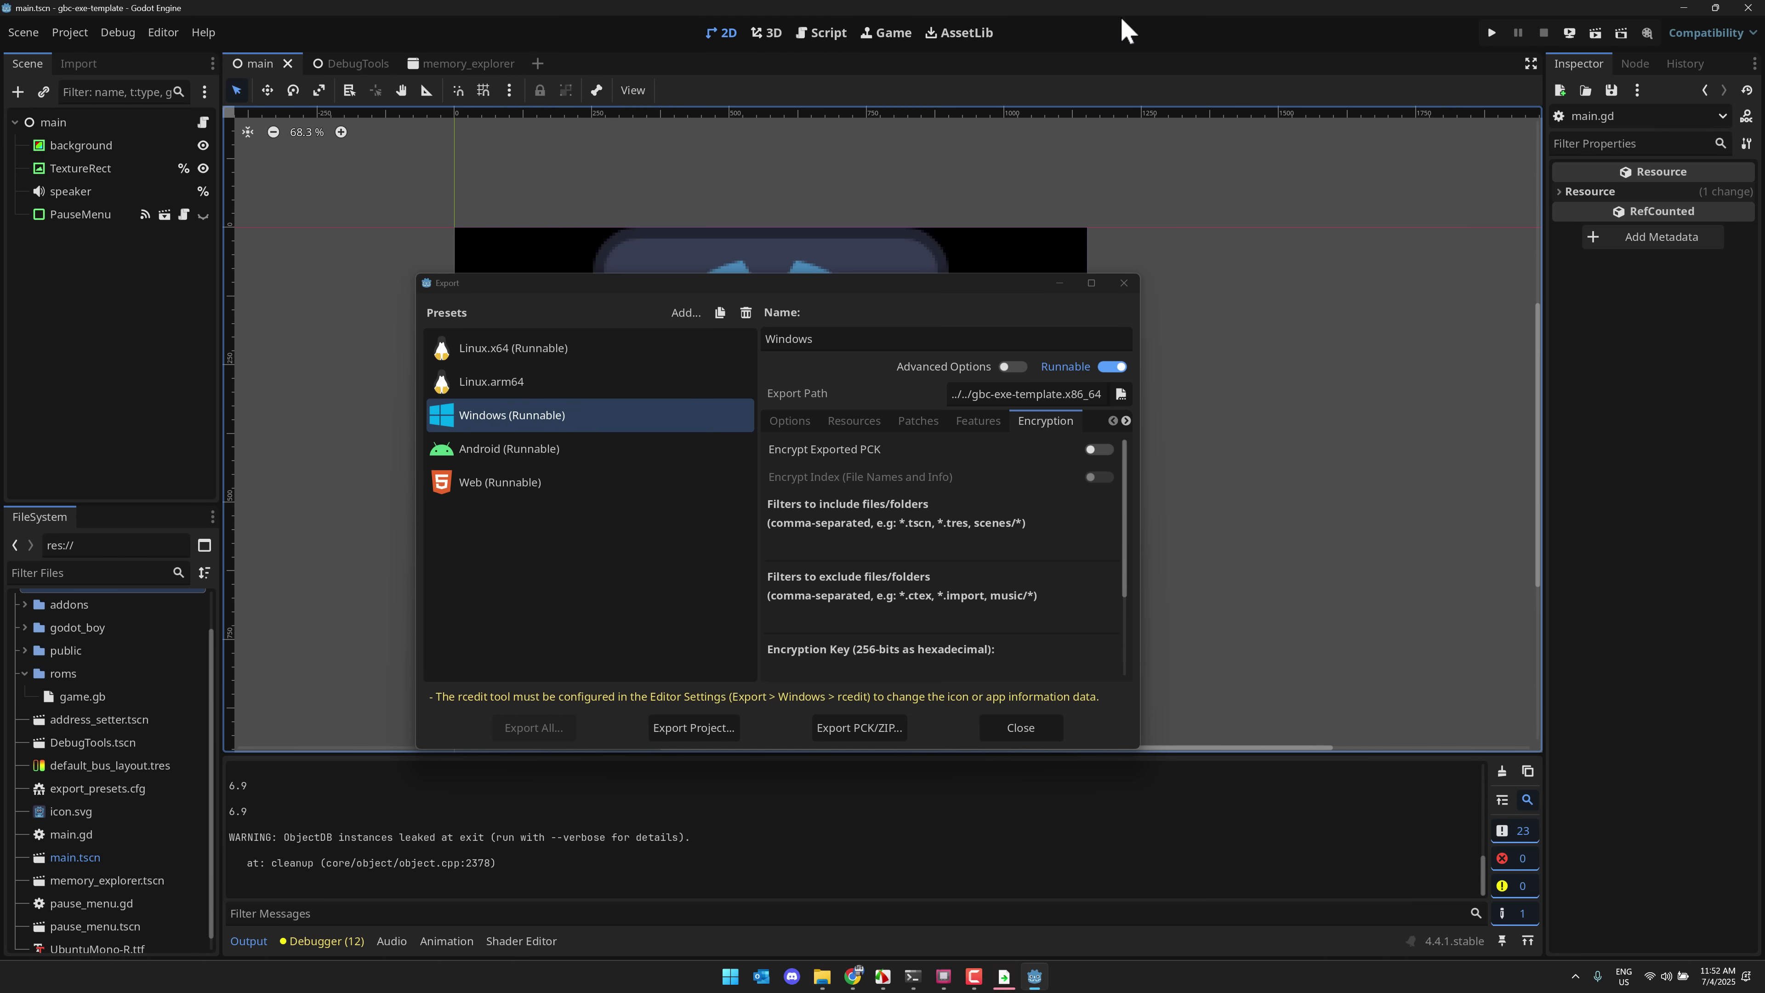
{"action": "left_click", "coordinate": [1124, 282]}
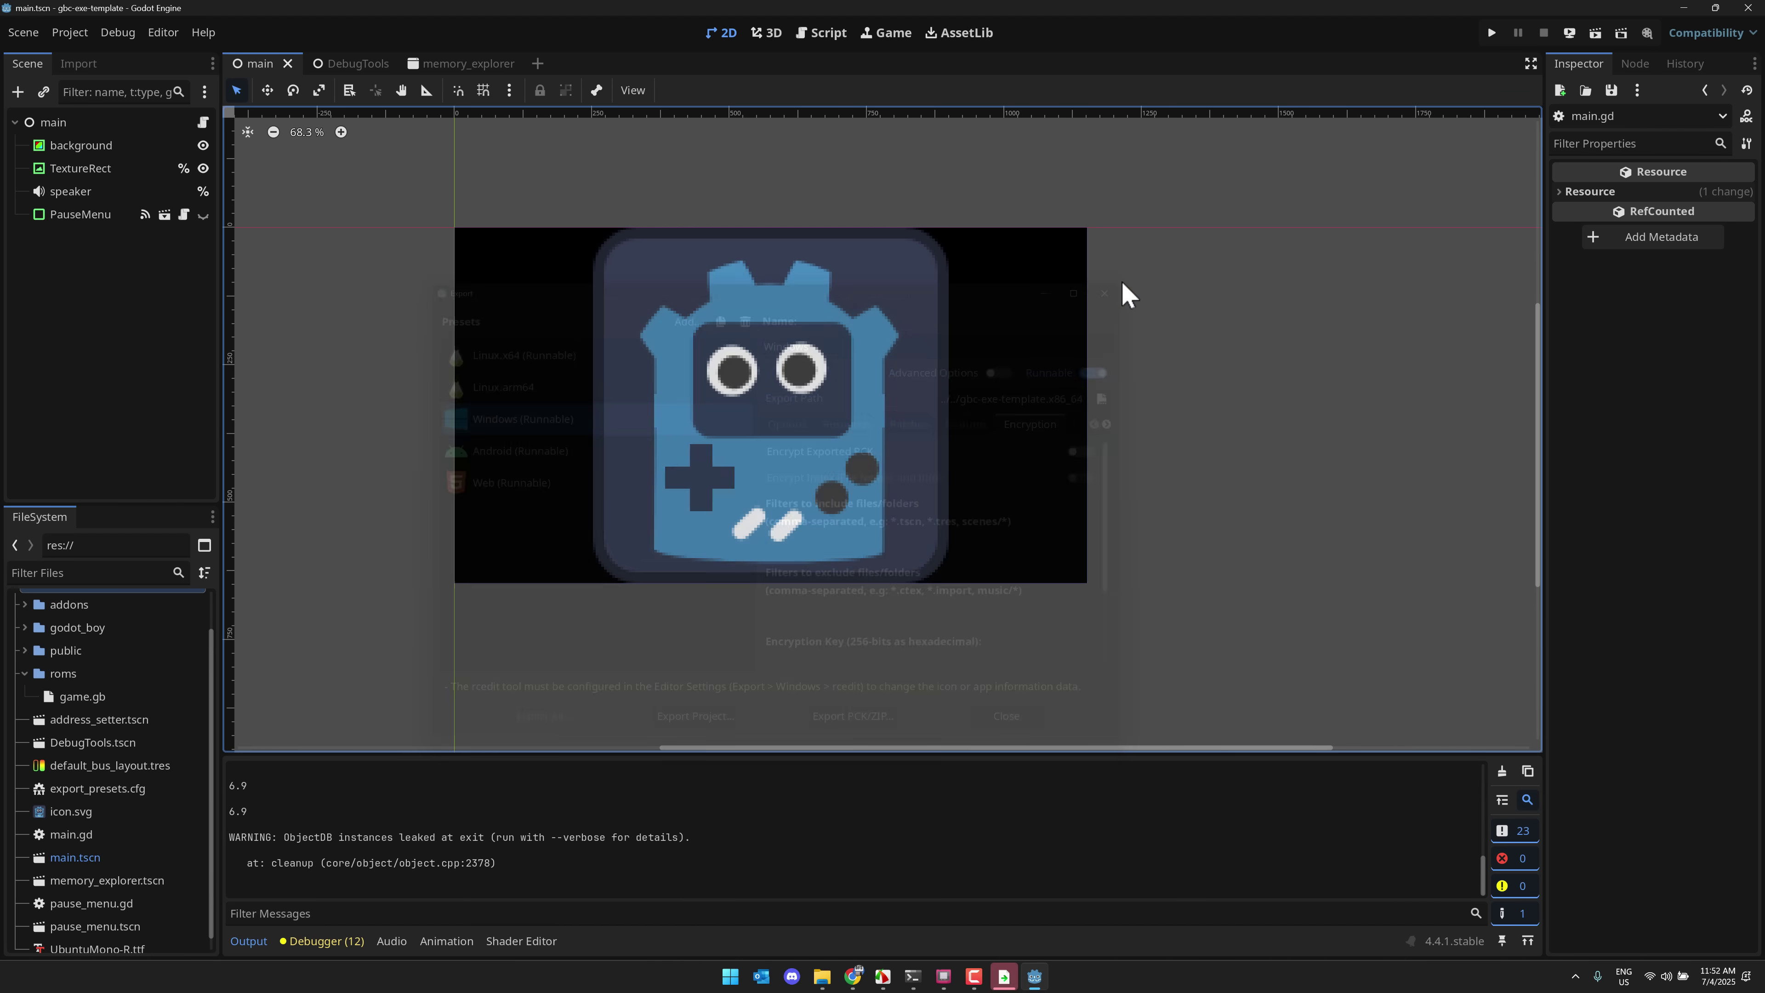
{"action": "left_click", "coordinate": [64, 125]}
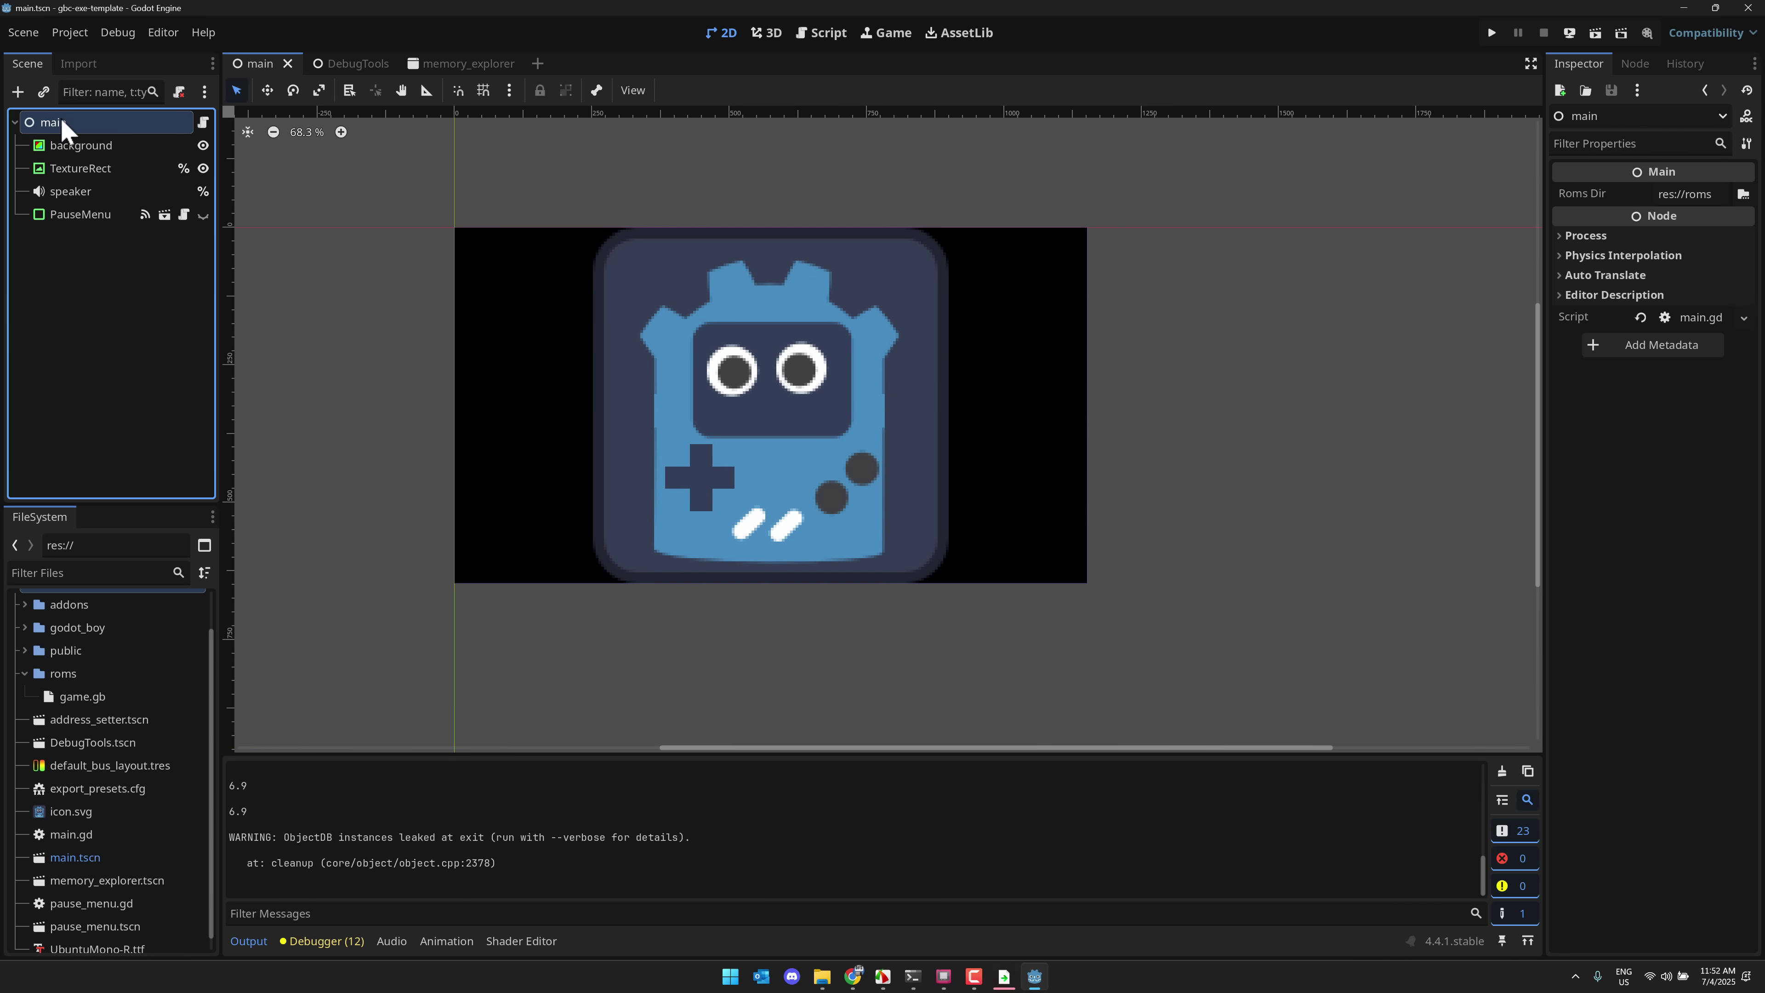
{"action": "left_click", "coordinate": [203, 124]}
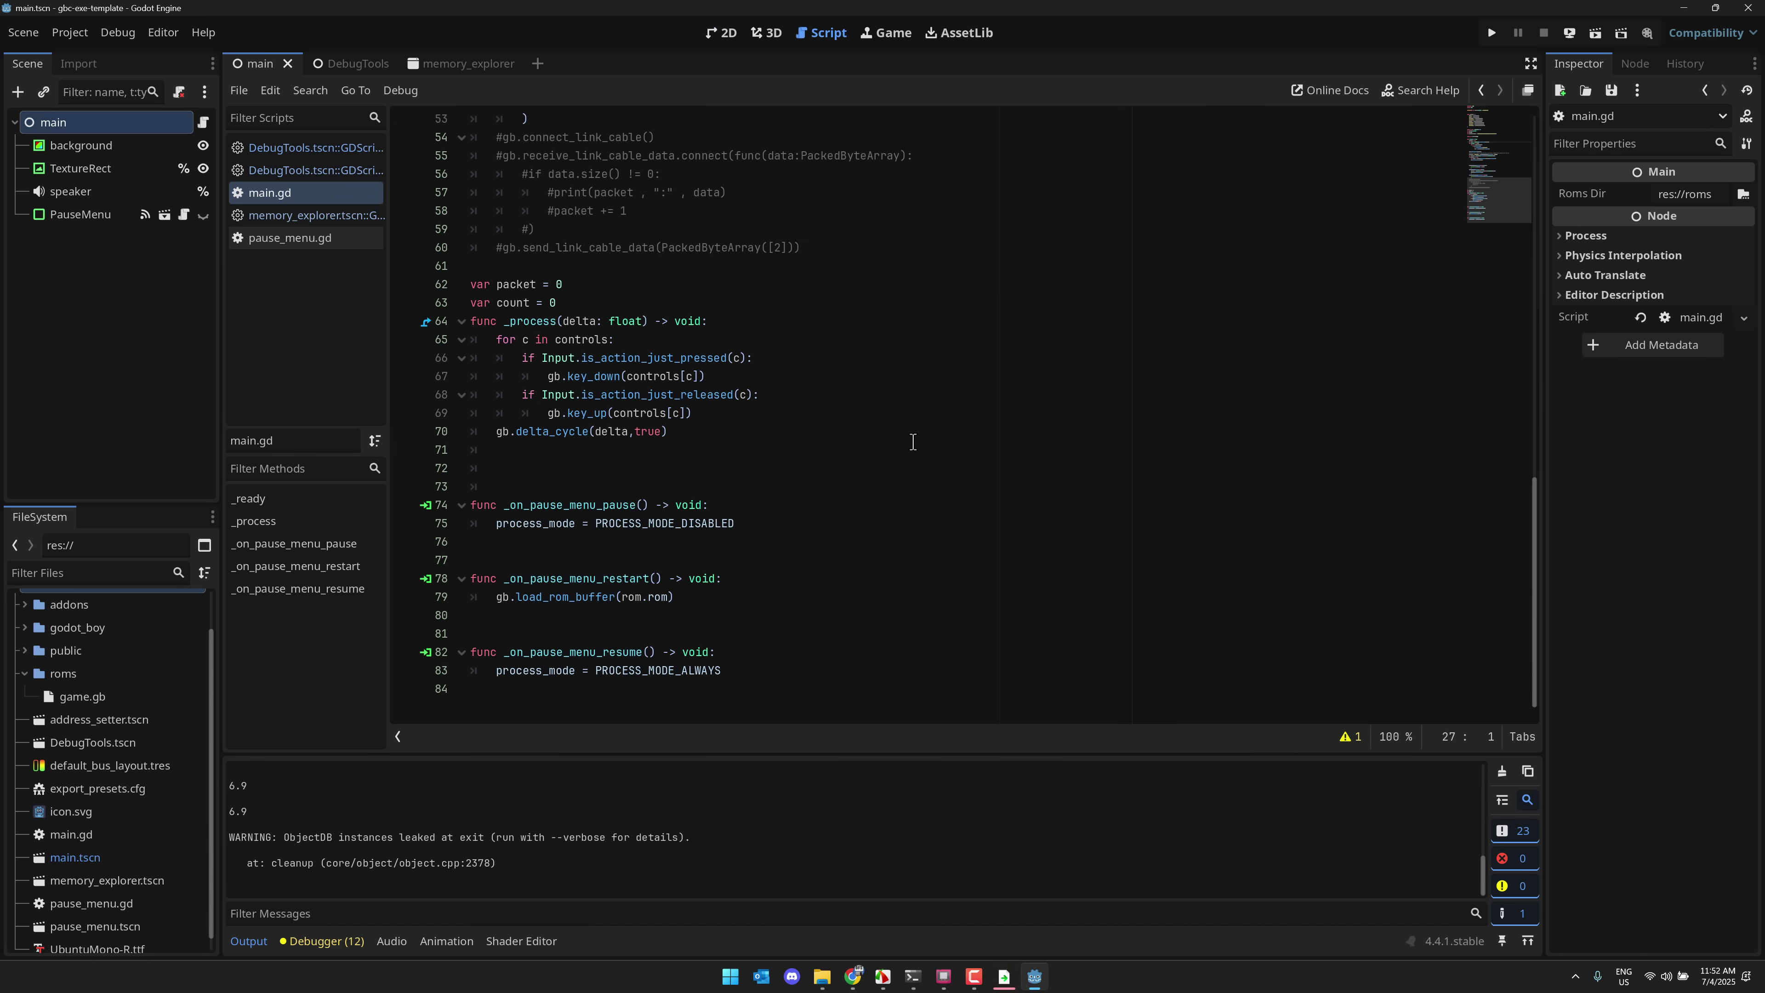
Read through main.gd's functions, then select the TextureRect node to see its properties.
{"action": "scroll", "coordinate": [913, 442], "scroll_direction": "up", "scroll_amount": 15}
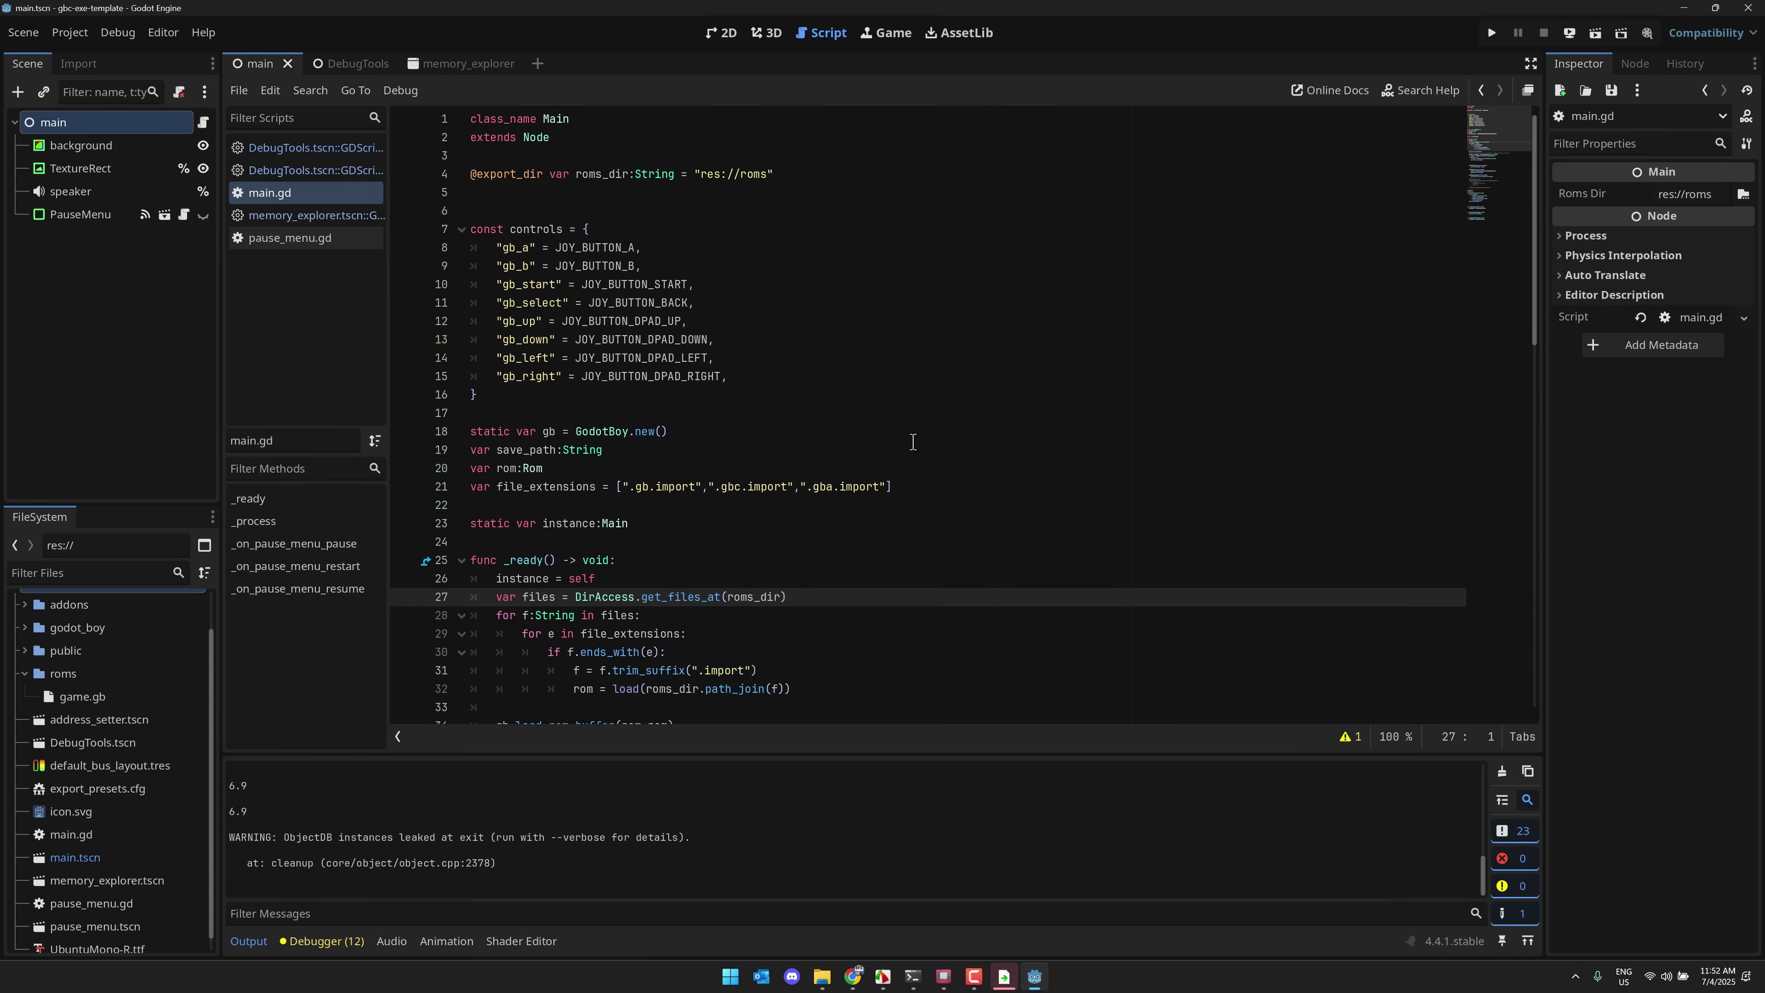
{"action": "scroll", "coordinate": [912, 441], "scroll_direction": "down", "scroll_amount": 3}
{"action": "scroll", "coordinate": [799, 411], "scroll_direction": "up", "scroll_amount": 3}
{"action": "scroll", "coordinate": [680, 370], "scroll_direction": "down", "scroll_amount": 4}
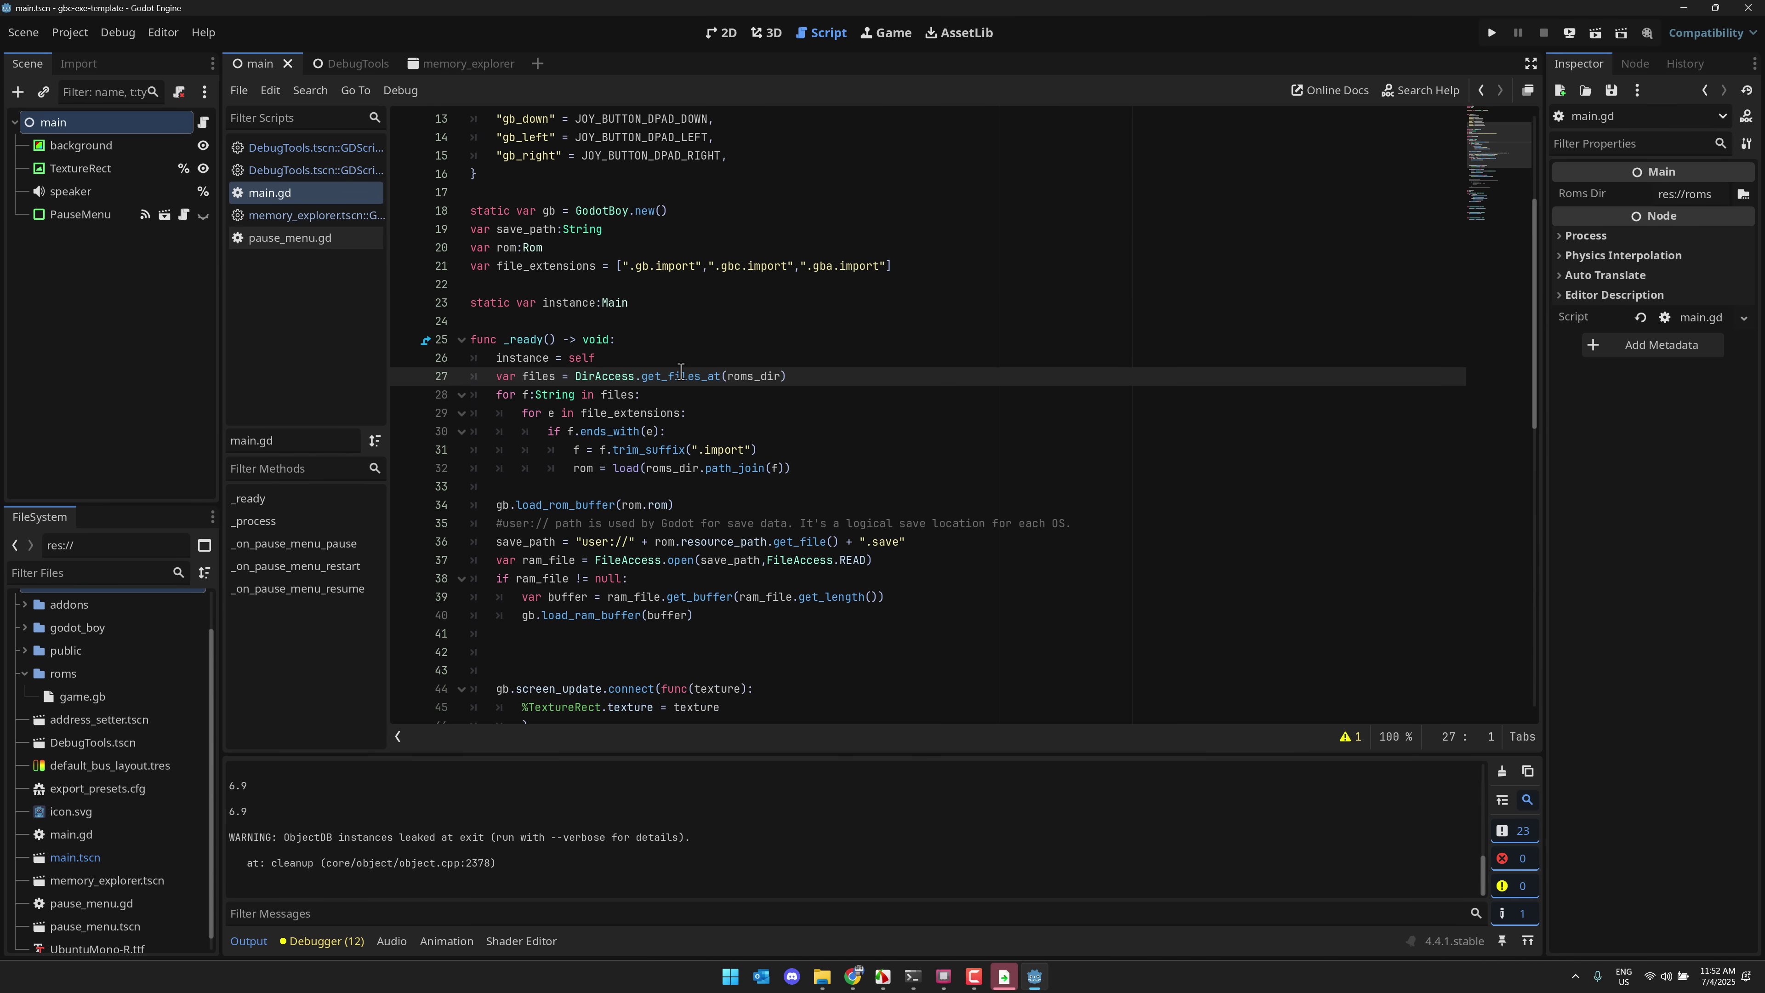
{"action": "scroll", "coordinate": [681, 370], "scroll_direction": "down", "scroll_amount": 1}
{"action": "scroll", "coordinate": [623, 550], "scroll_direction": "down", "scroll_amount": 5}
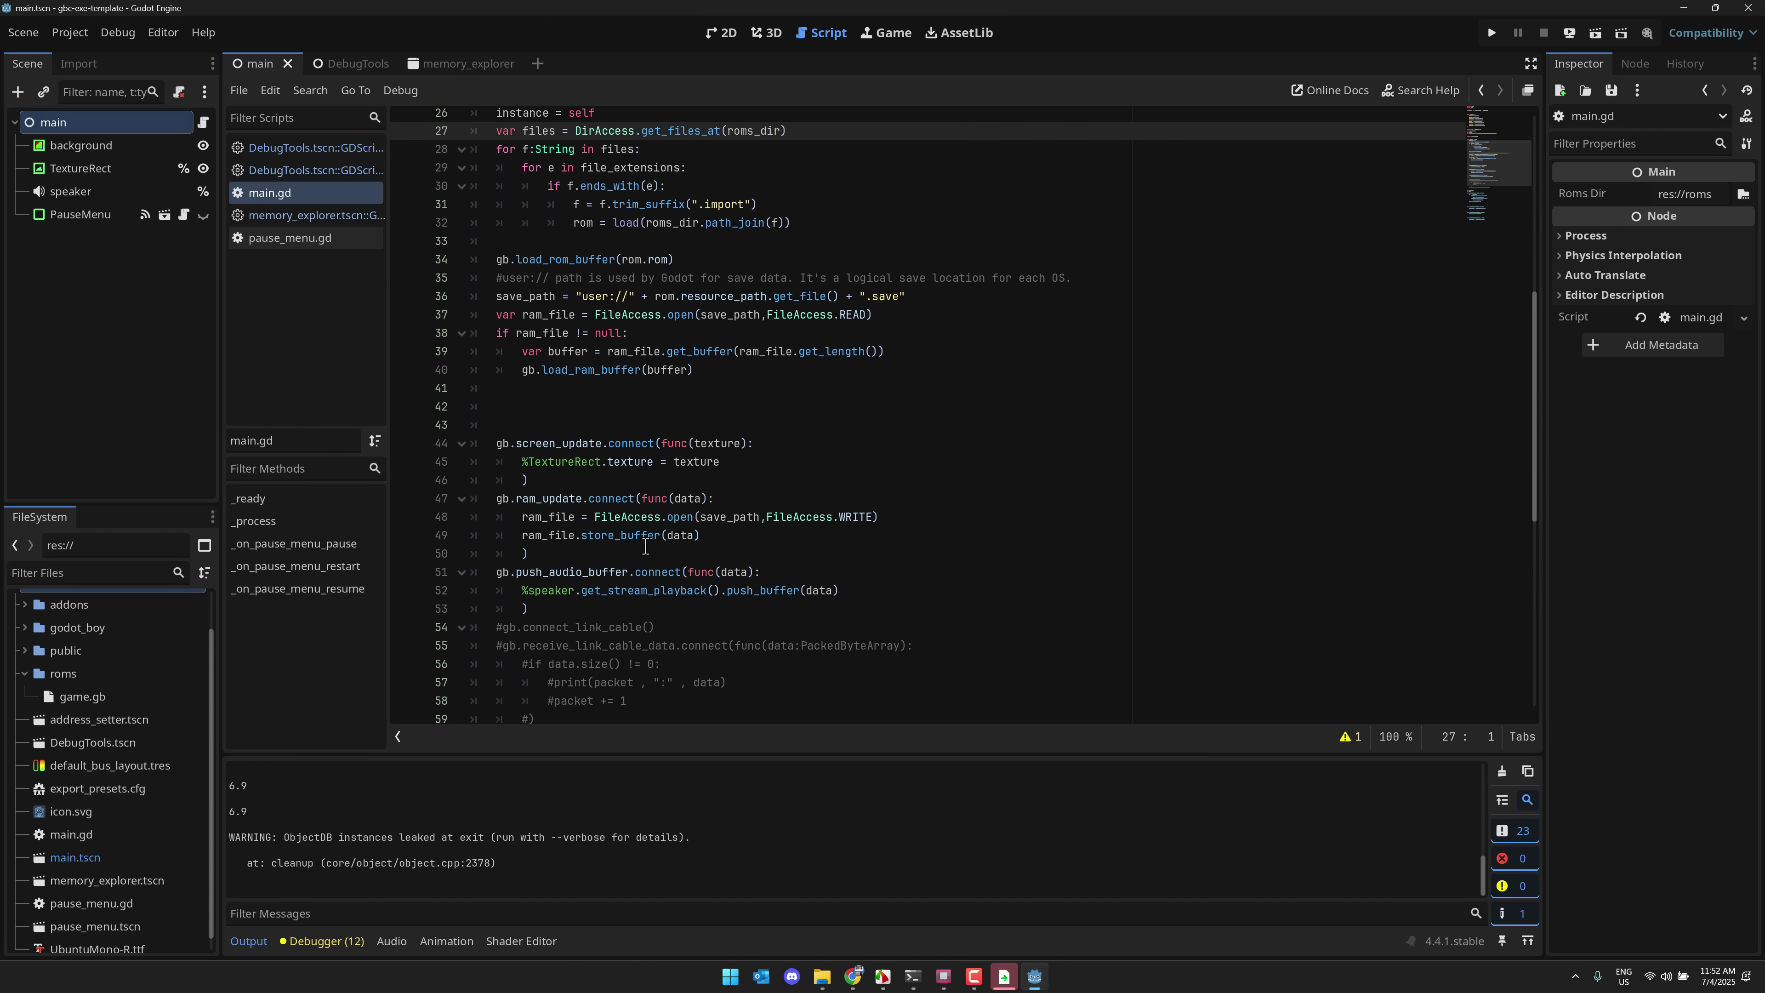
{"action": "left_click", "coordinate": [77, 170]}
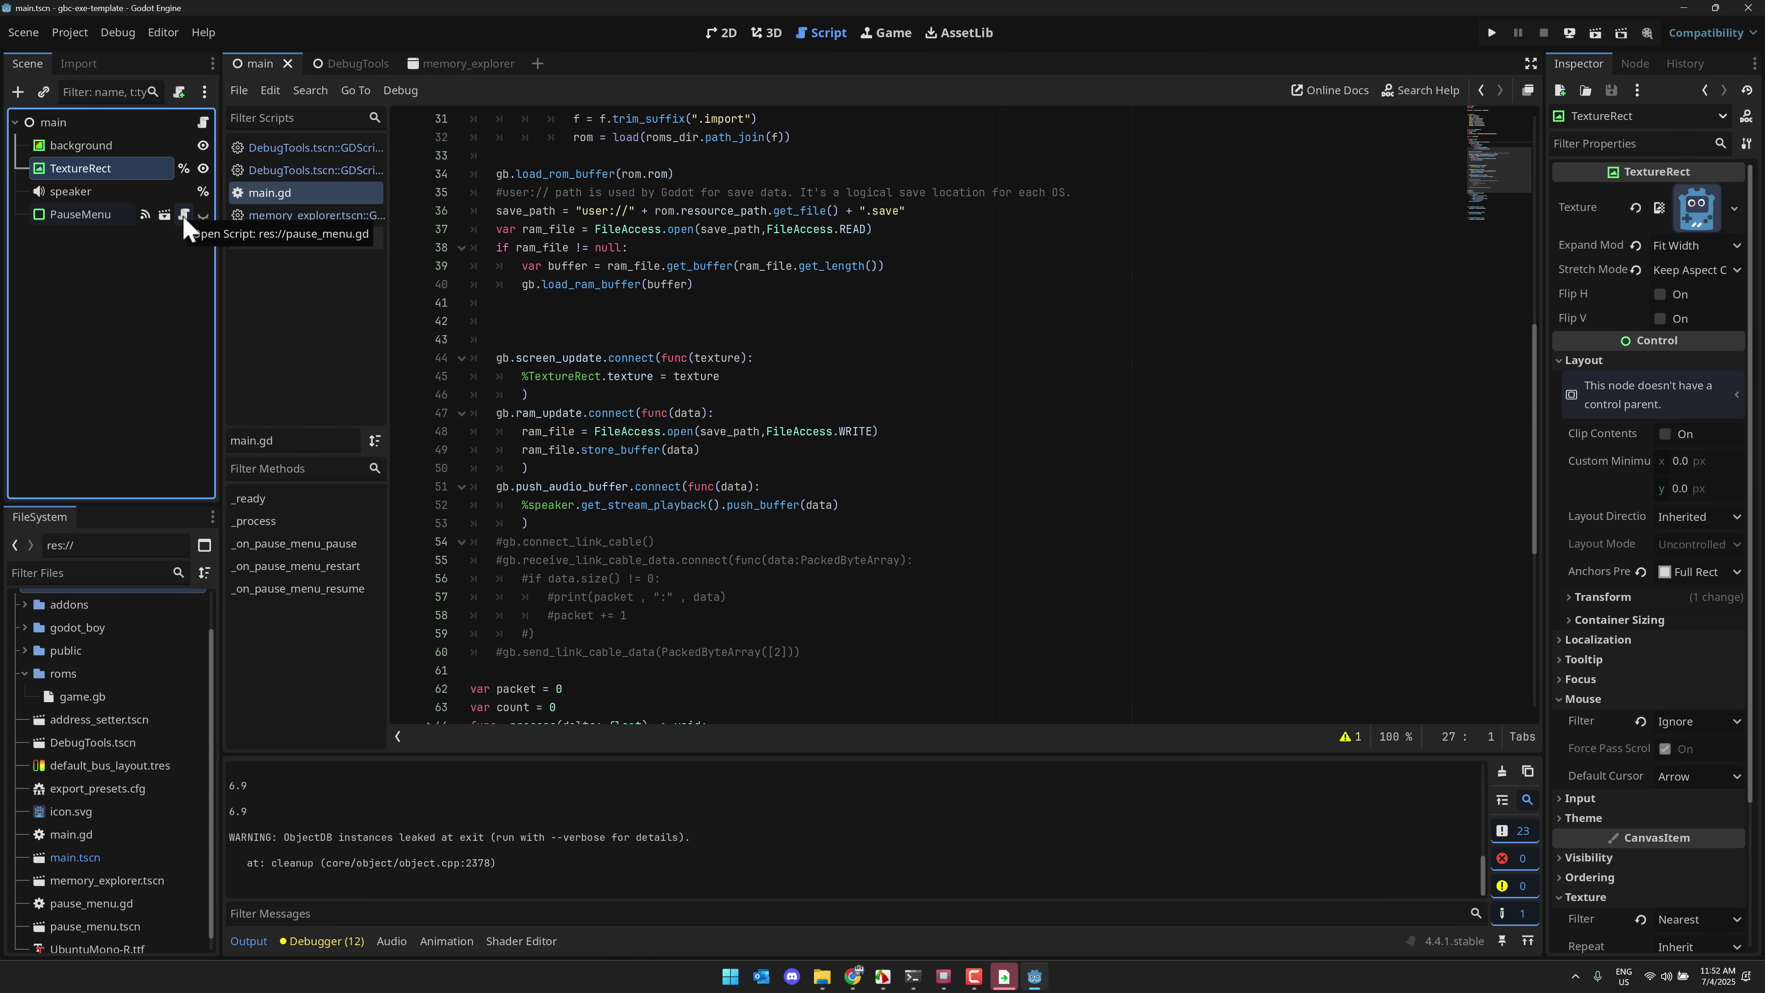
Test-run the widescreen game with its debug tools, close it, and return to the 2D view.
{"action": "left_click", "coordinate": [1491, 32]}
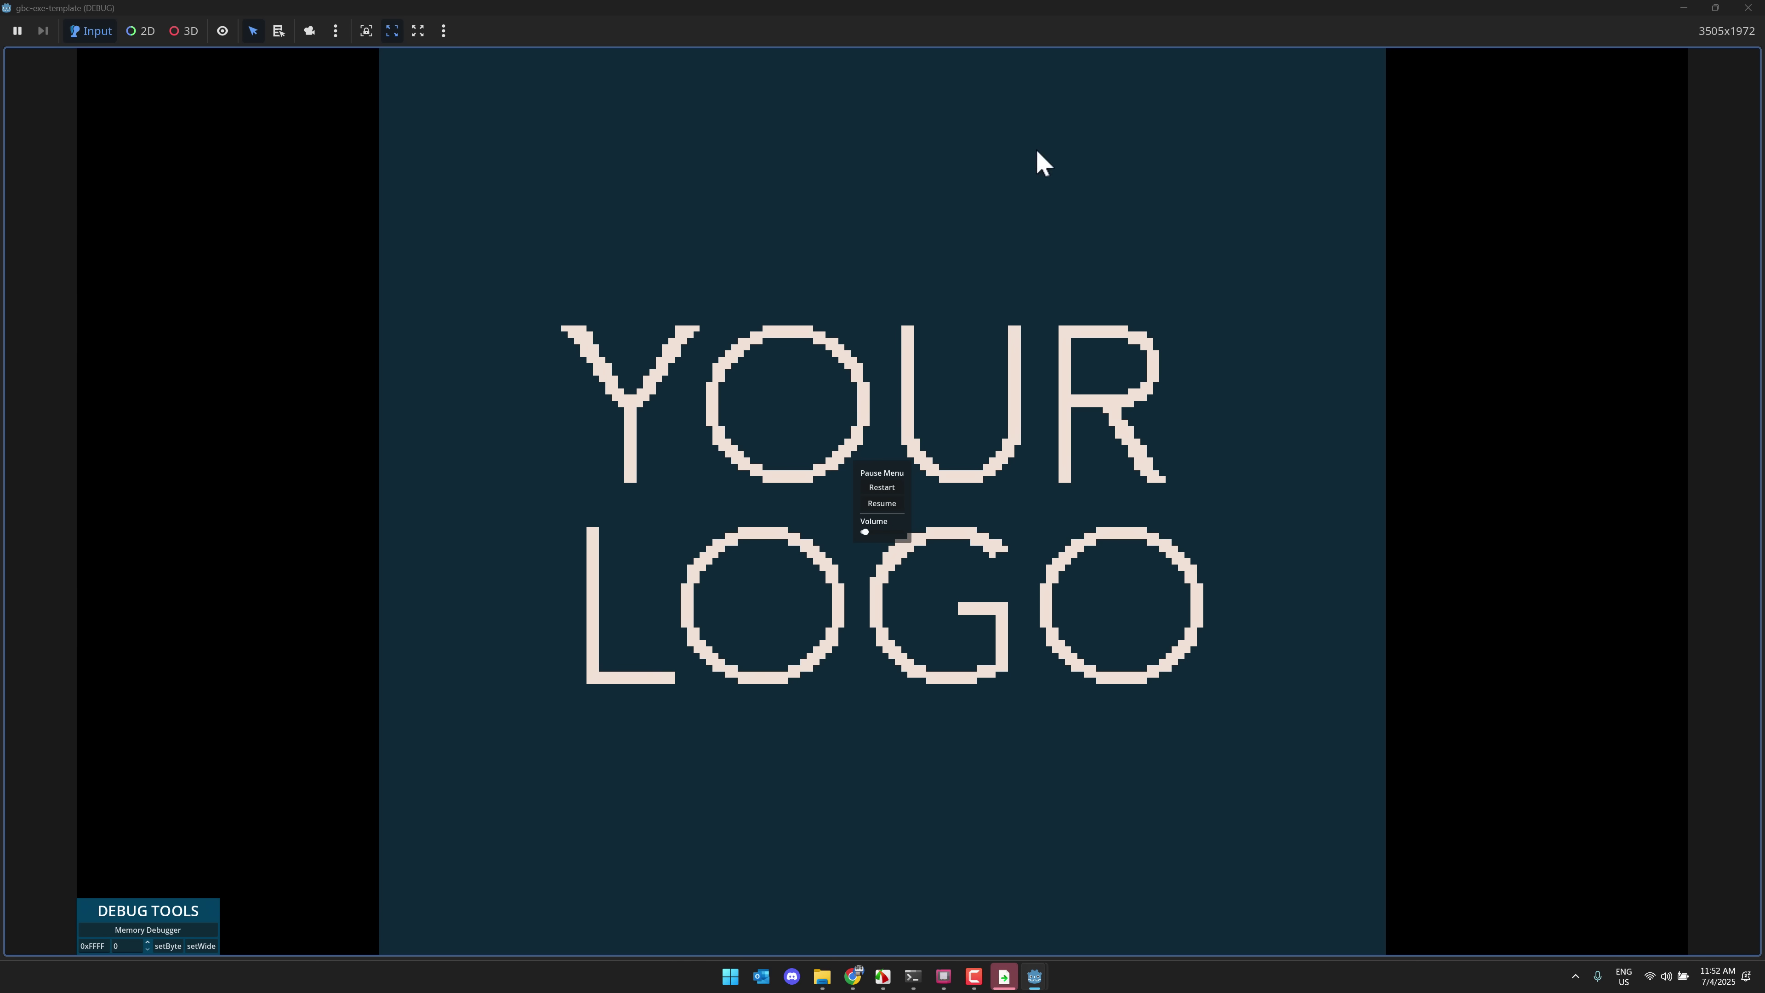
{"action": "left_click", "coordinate": [1749, 9]}
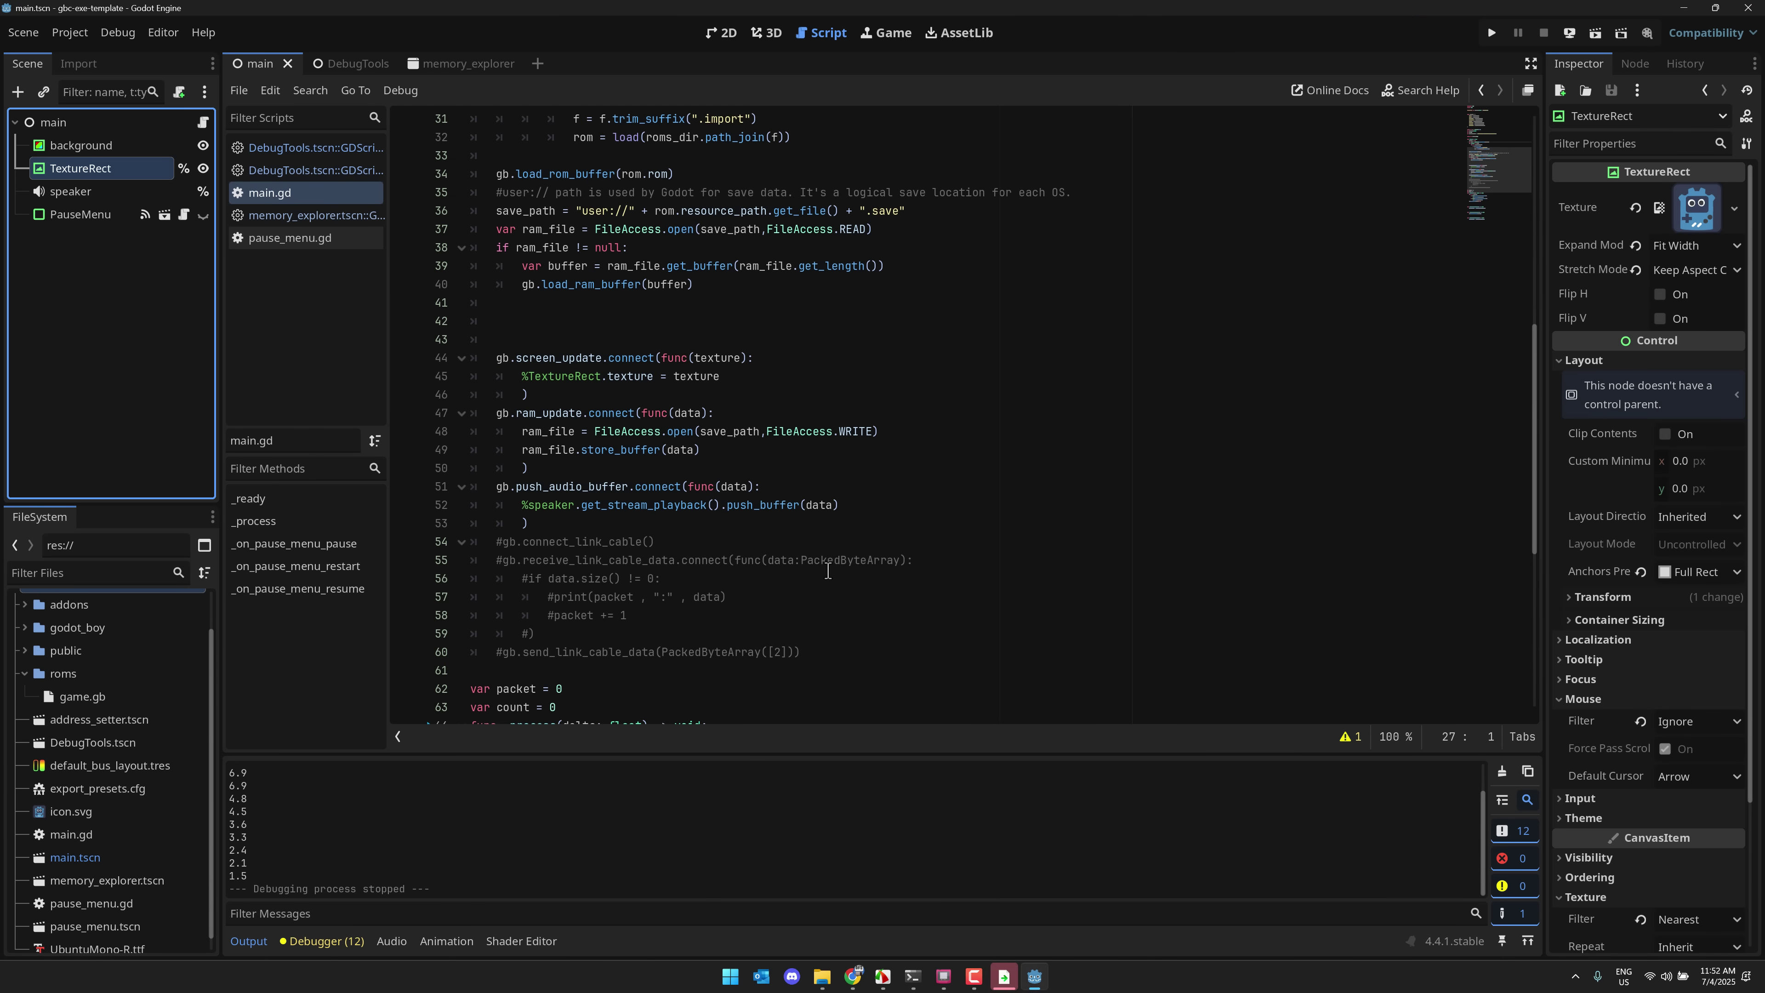
{"action": "left_click", "coordinate": [721, 32]}
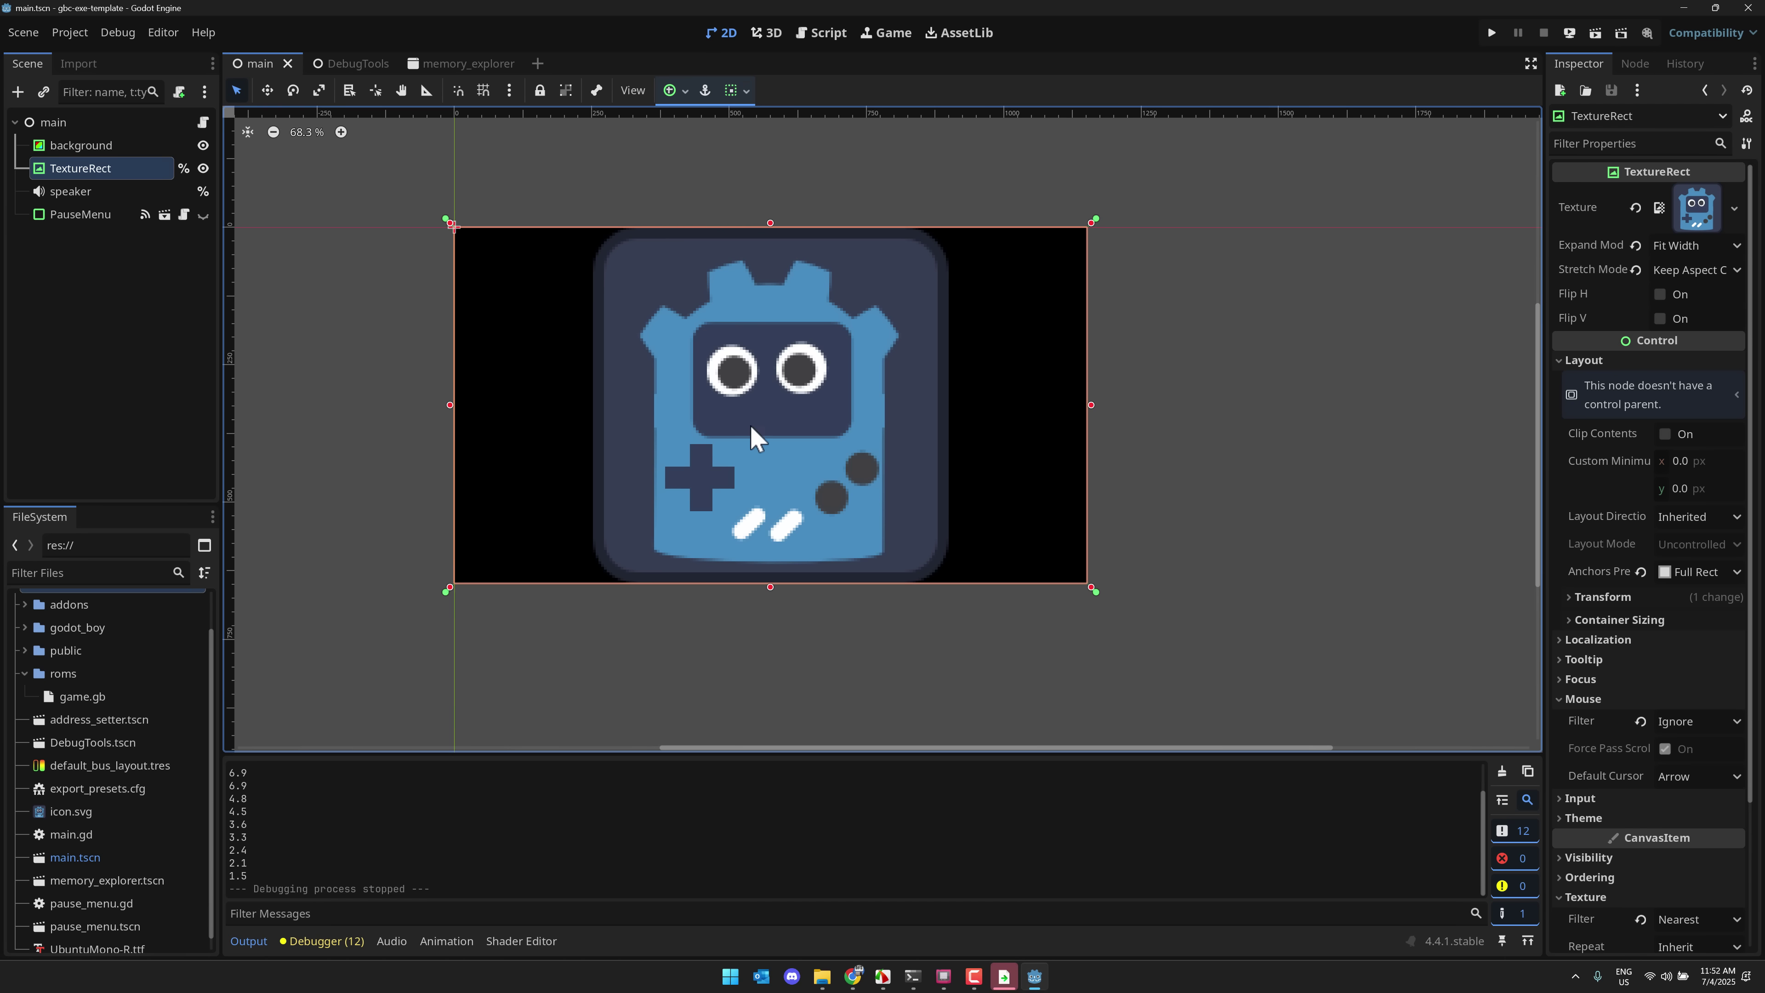
{"action": "left_click", "coordinate": [70, 32]}
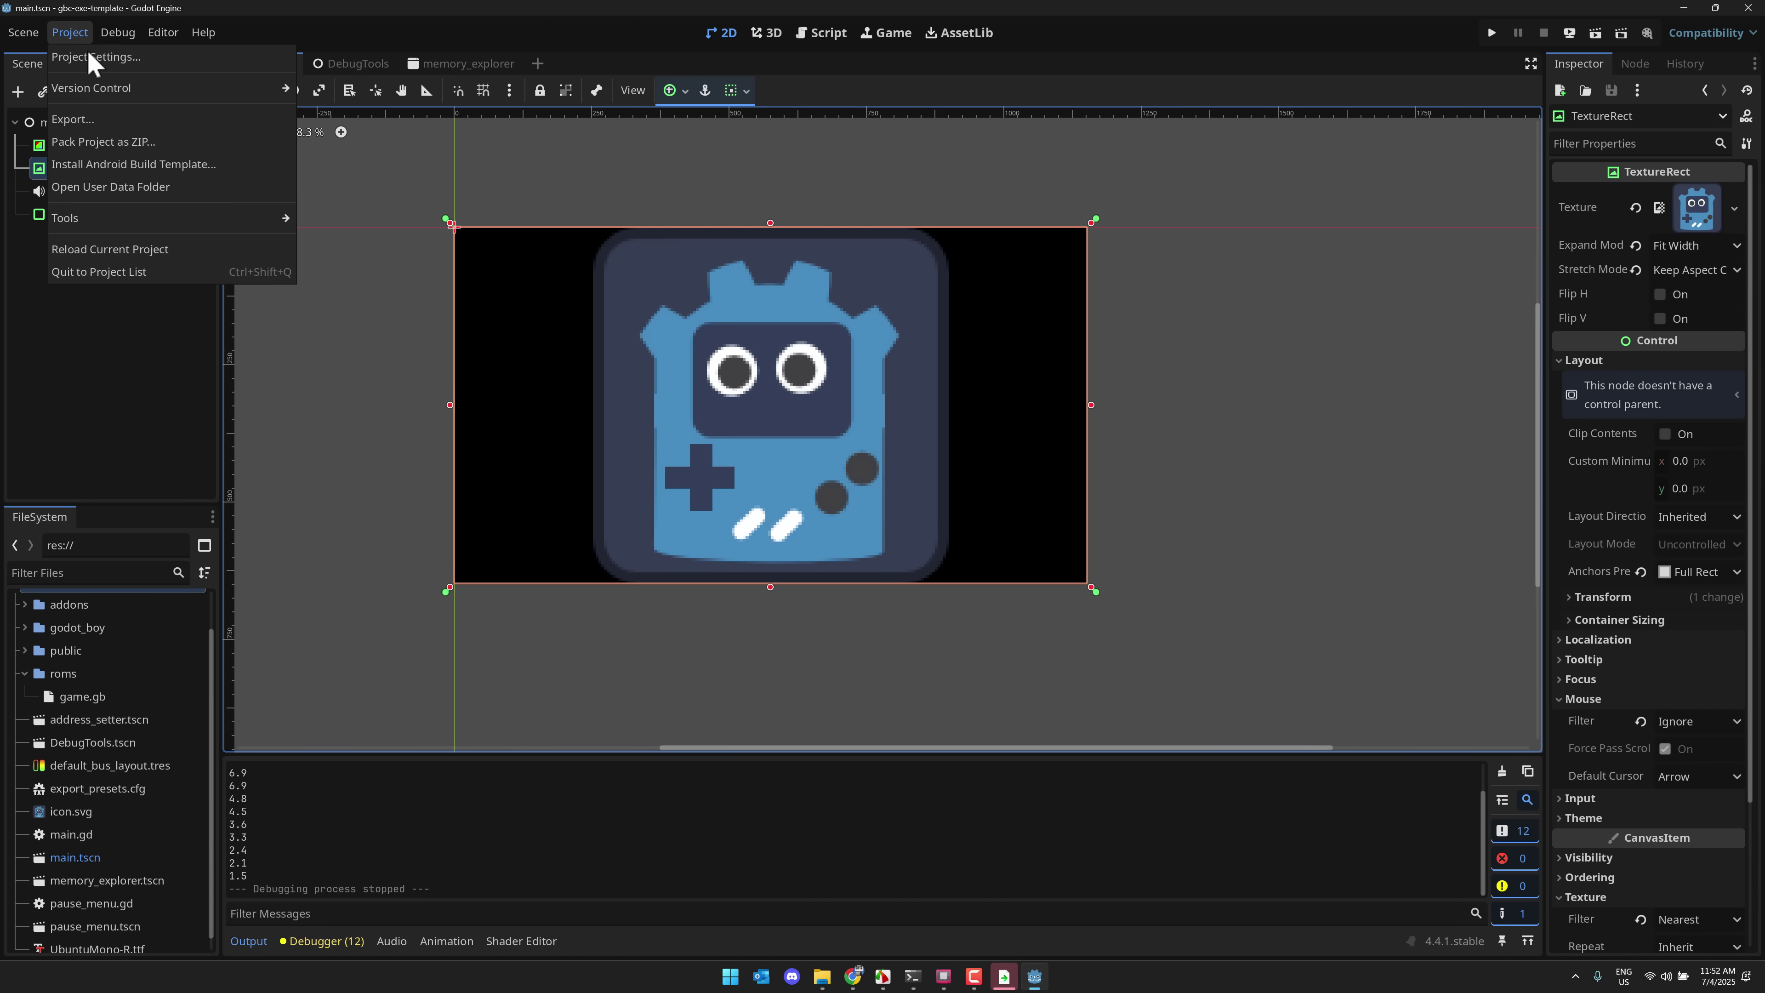
{"action": "left_click", "coordinate": [104, 59]}
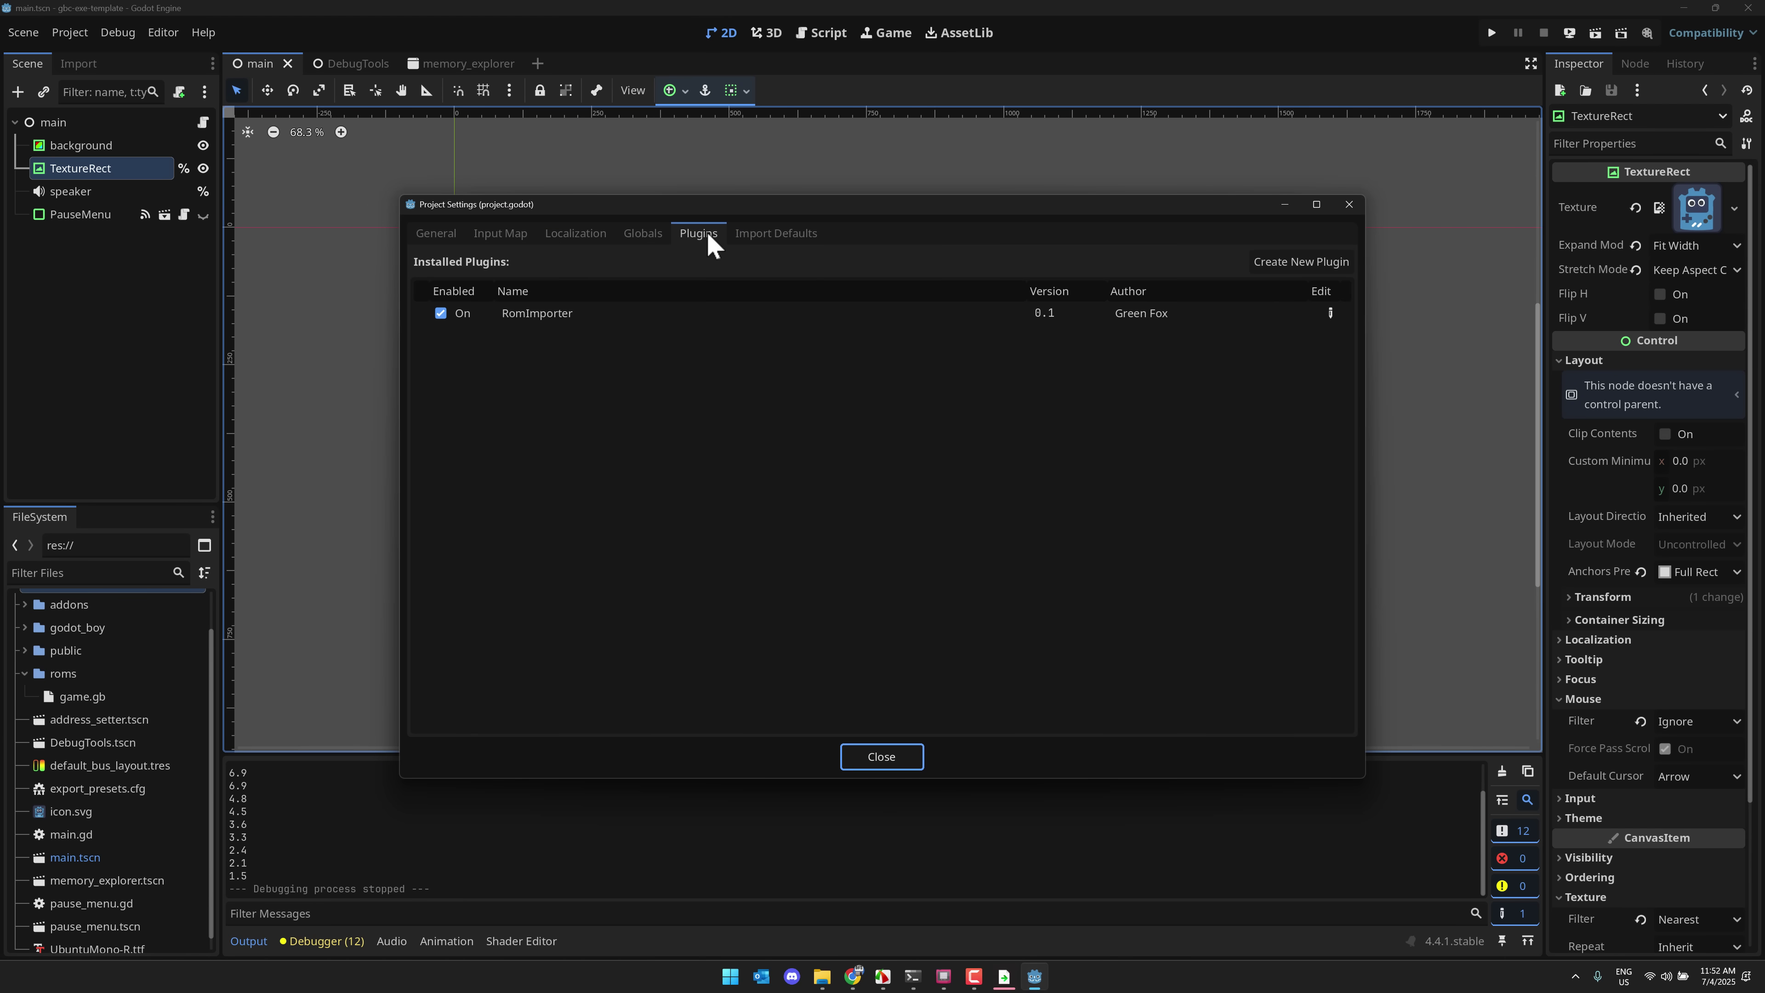
{"action": "left_click", "coordinate": [642, 236]}
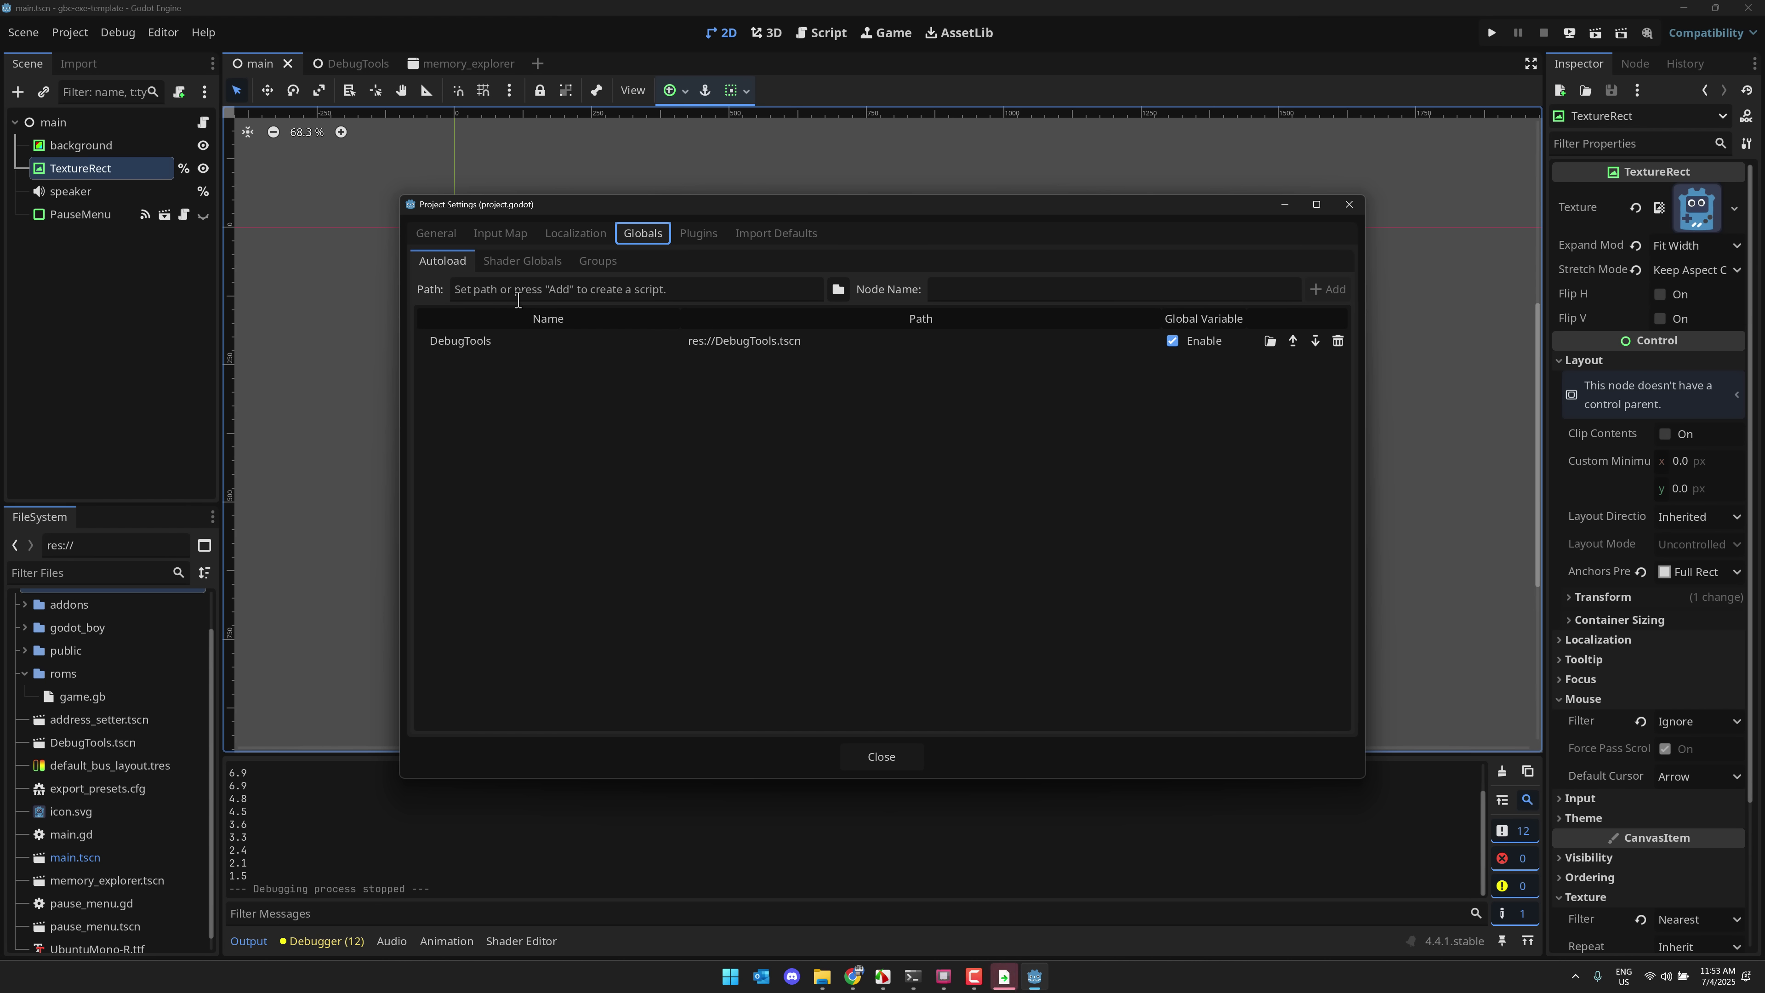
{"action": "left_click", "coordinate": [495, 340]}
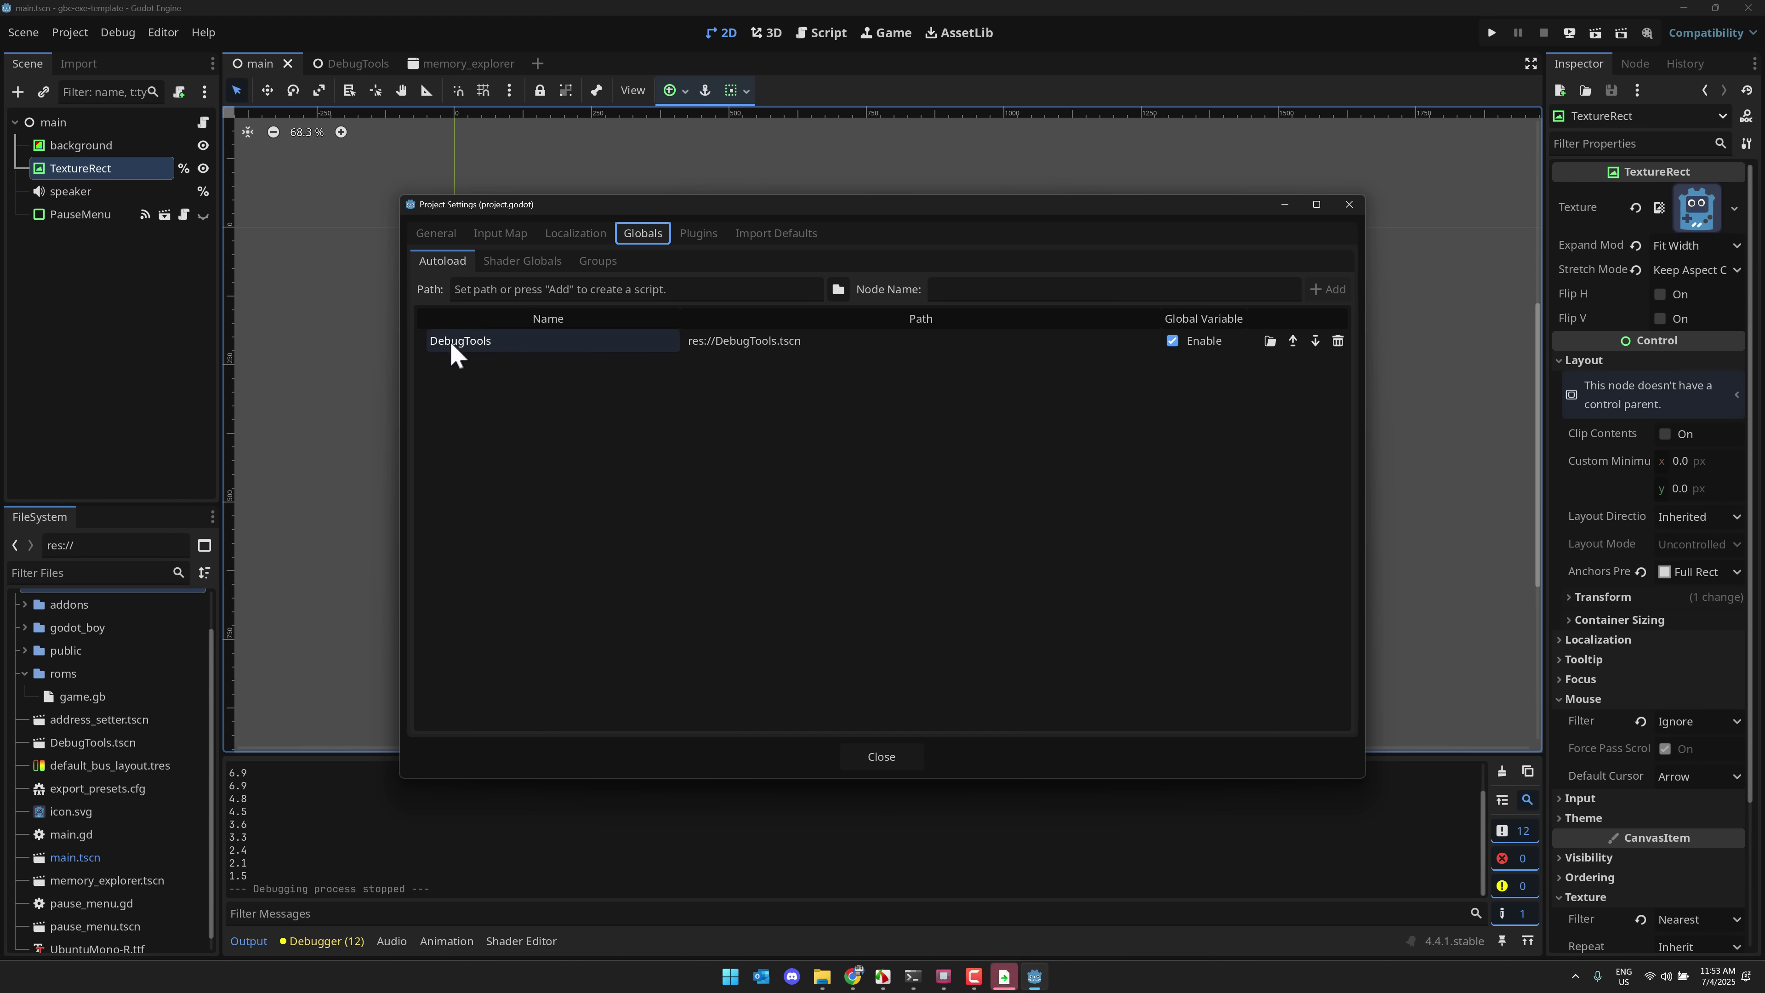
{"action": "left_click", "coordinate": [958, 354]}
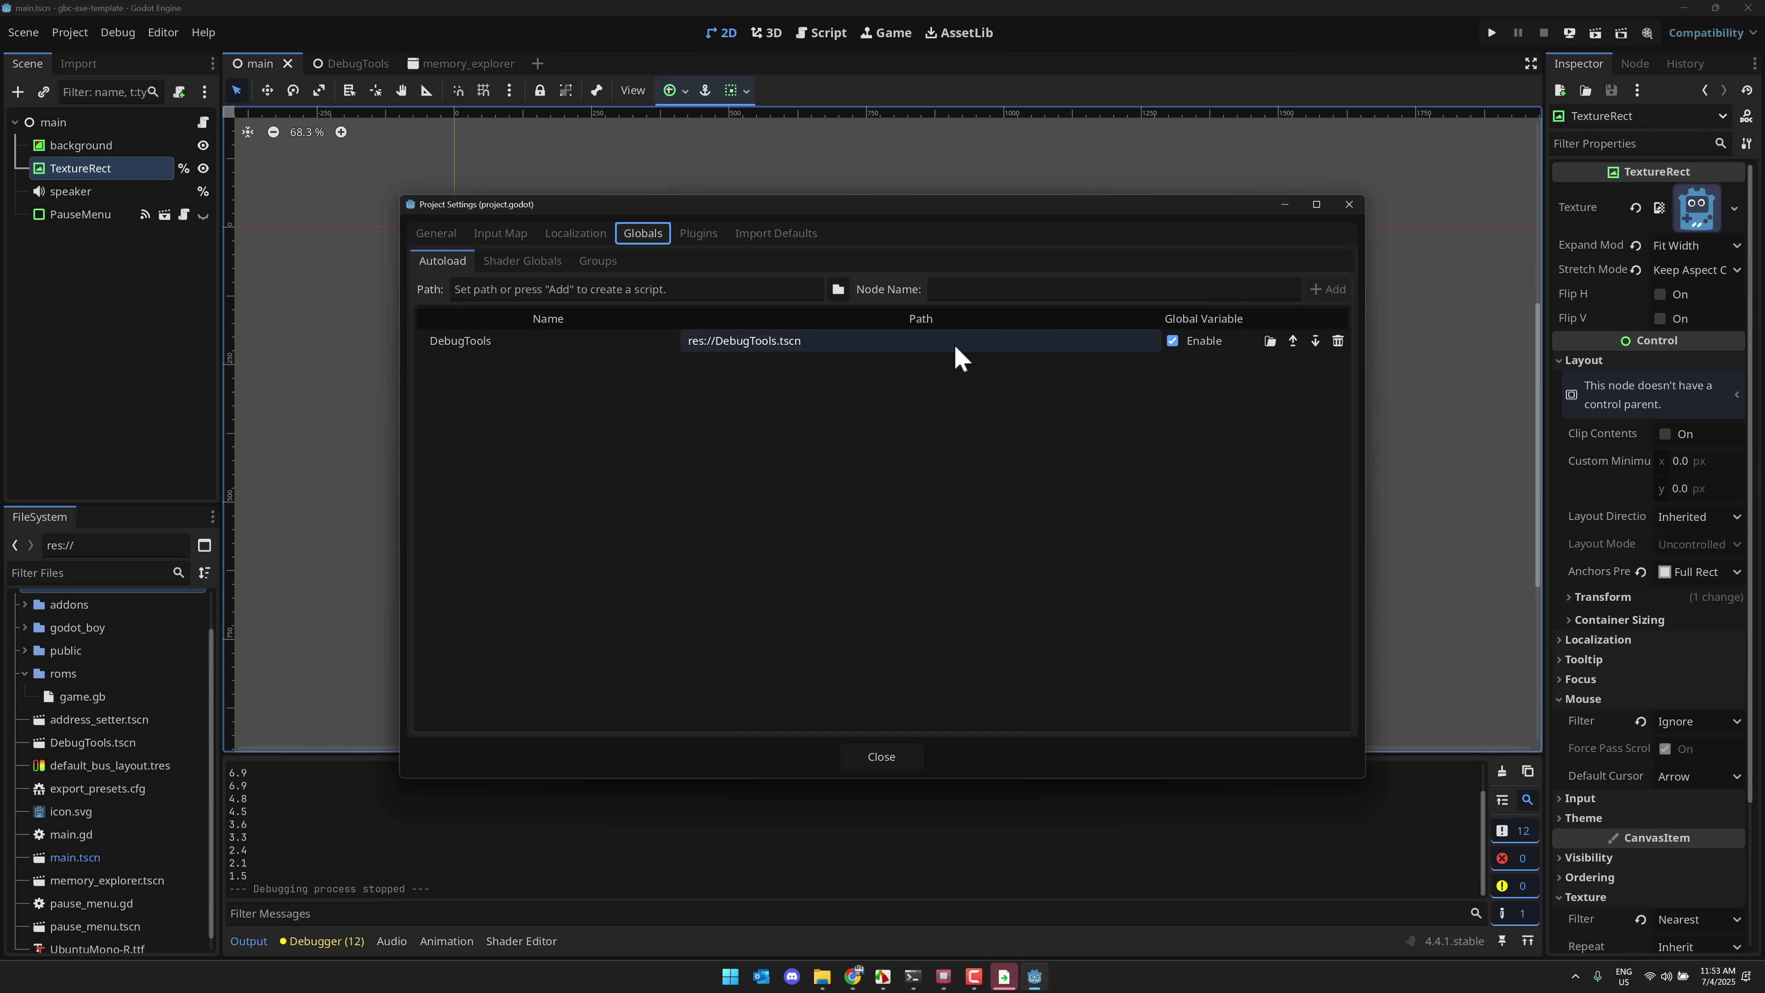
{"action": "left_click", "coordinate": [1349, 205]}
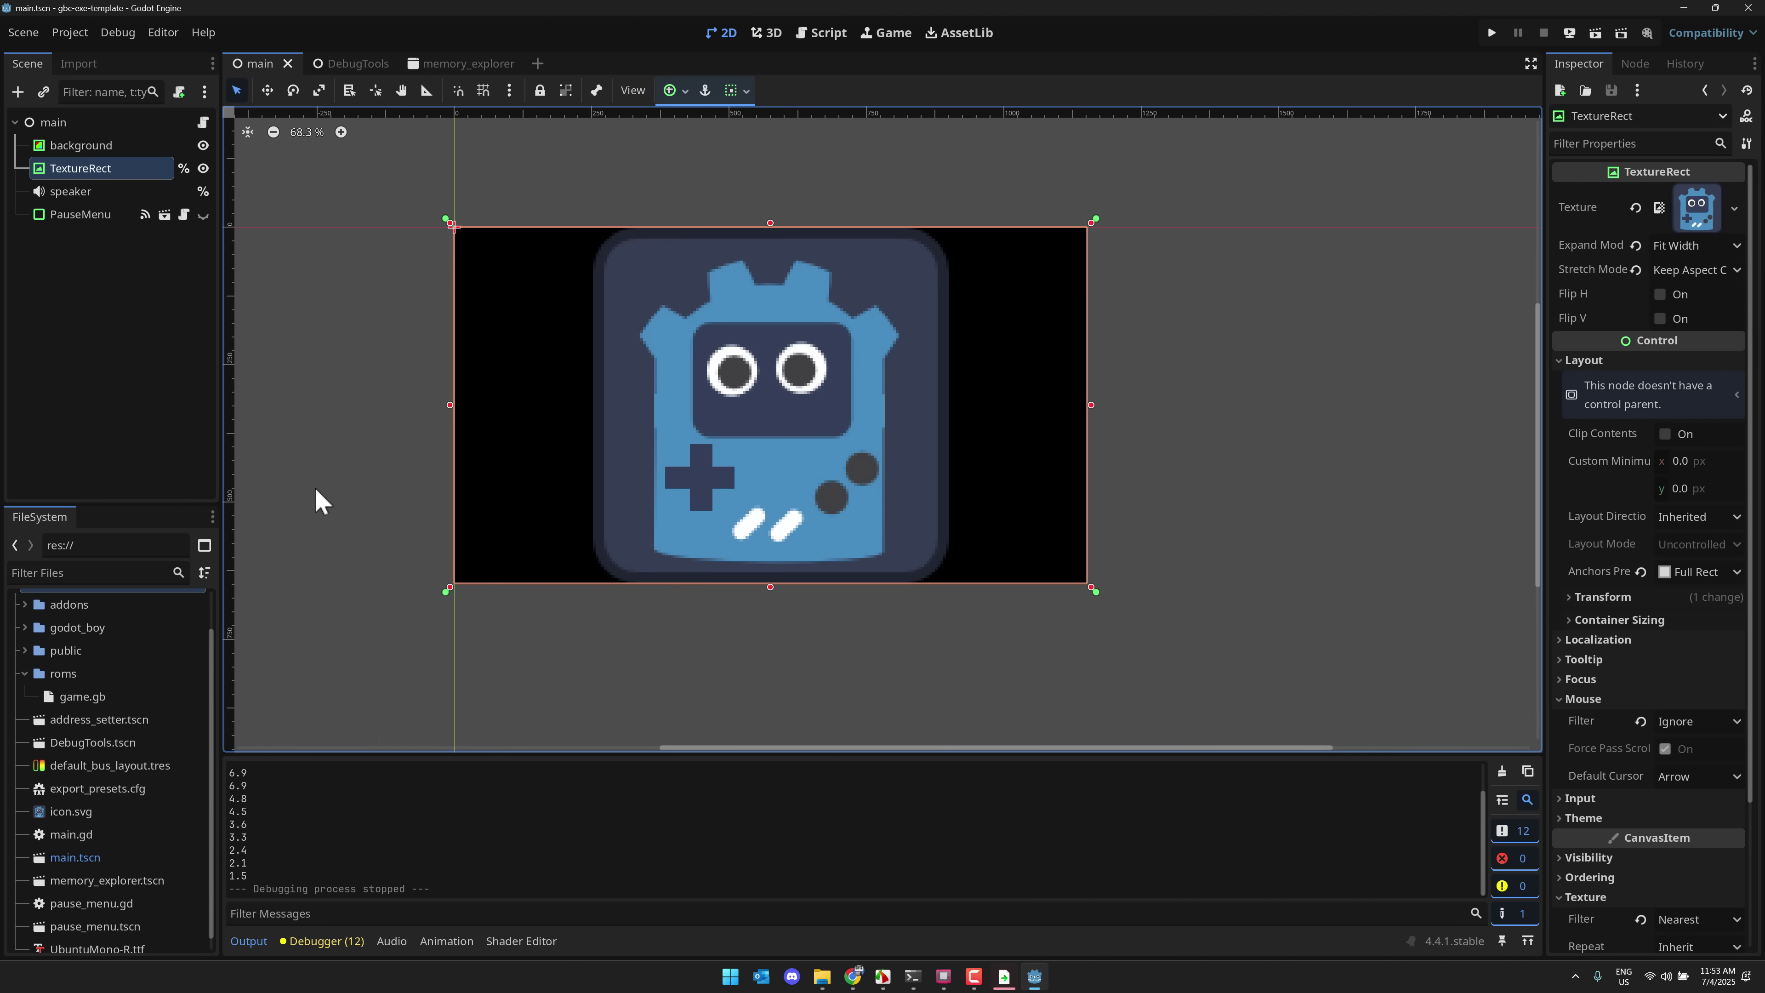
Open the DebugTools scene and frame its DEBUG TOOLS panel on the canvas.
{"action": "scroll", "coordinate": [103, 808], "scroll_direction": "up", "scroll_amount": 1}
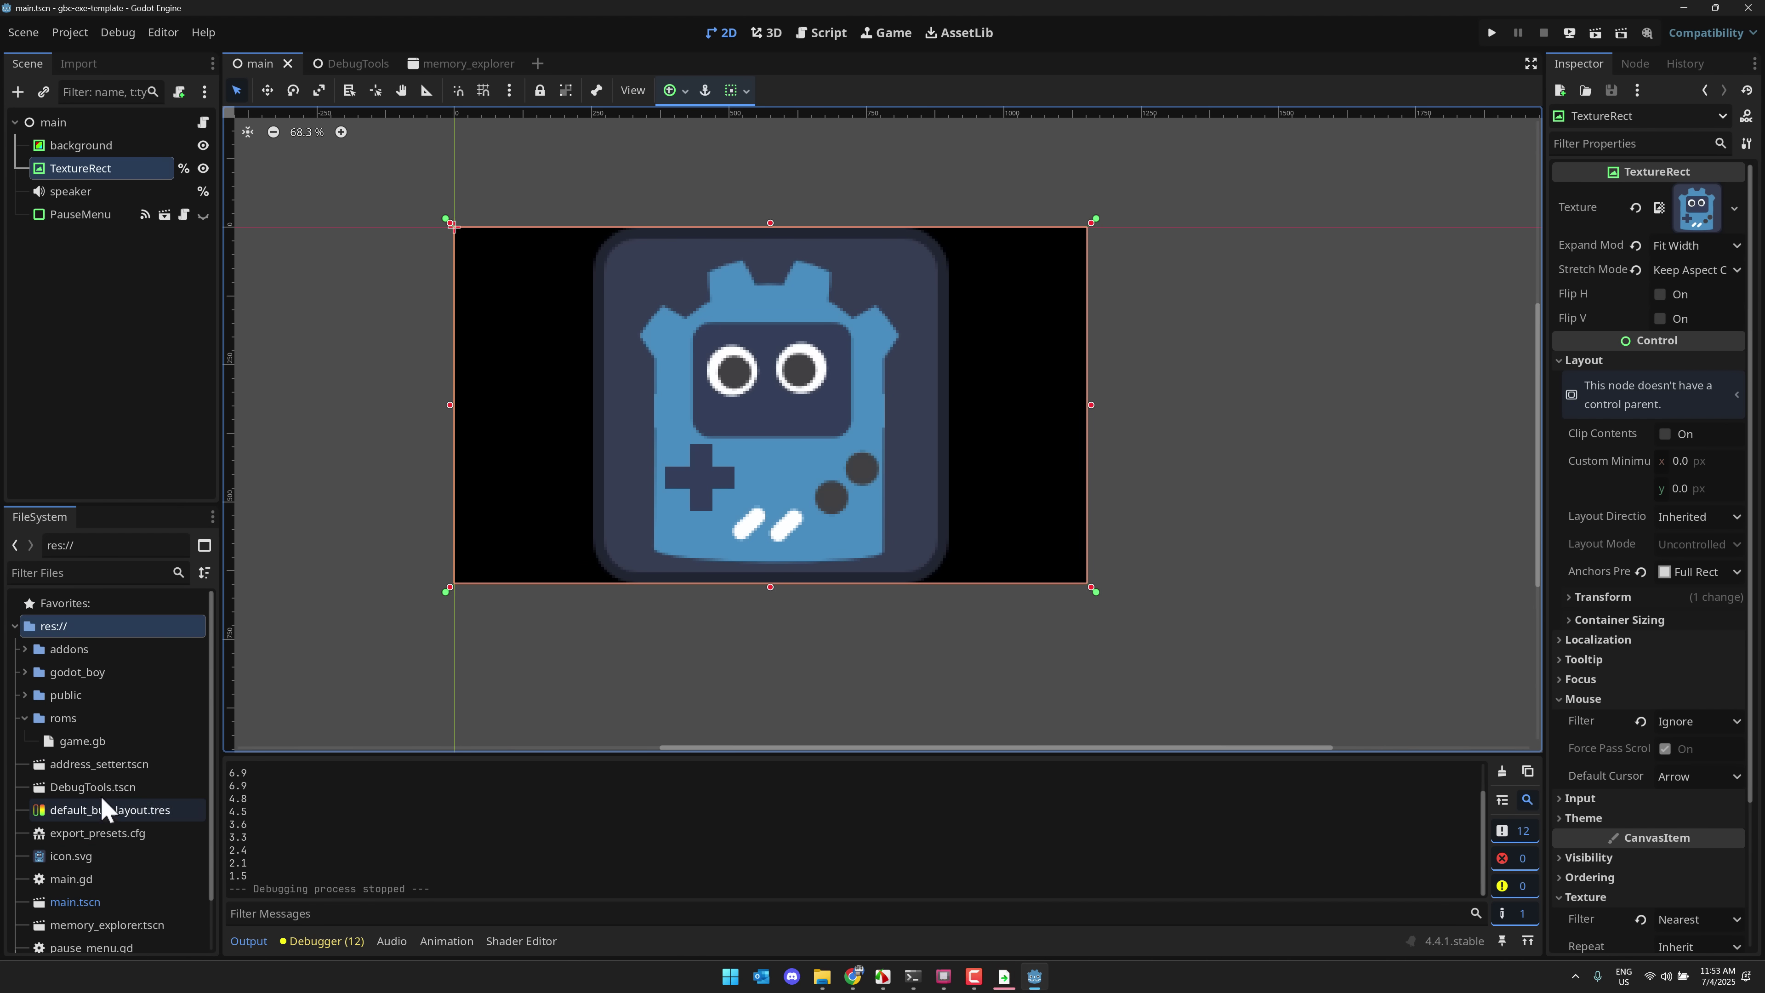
{"action": "double_click", "coordinate": [97, 787]}
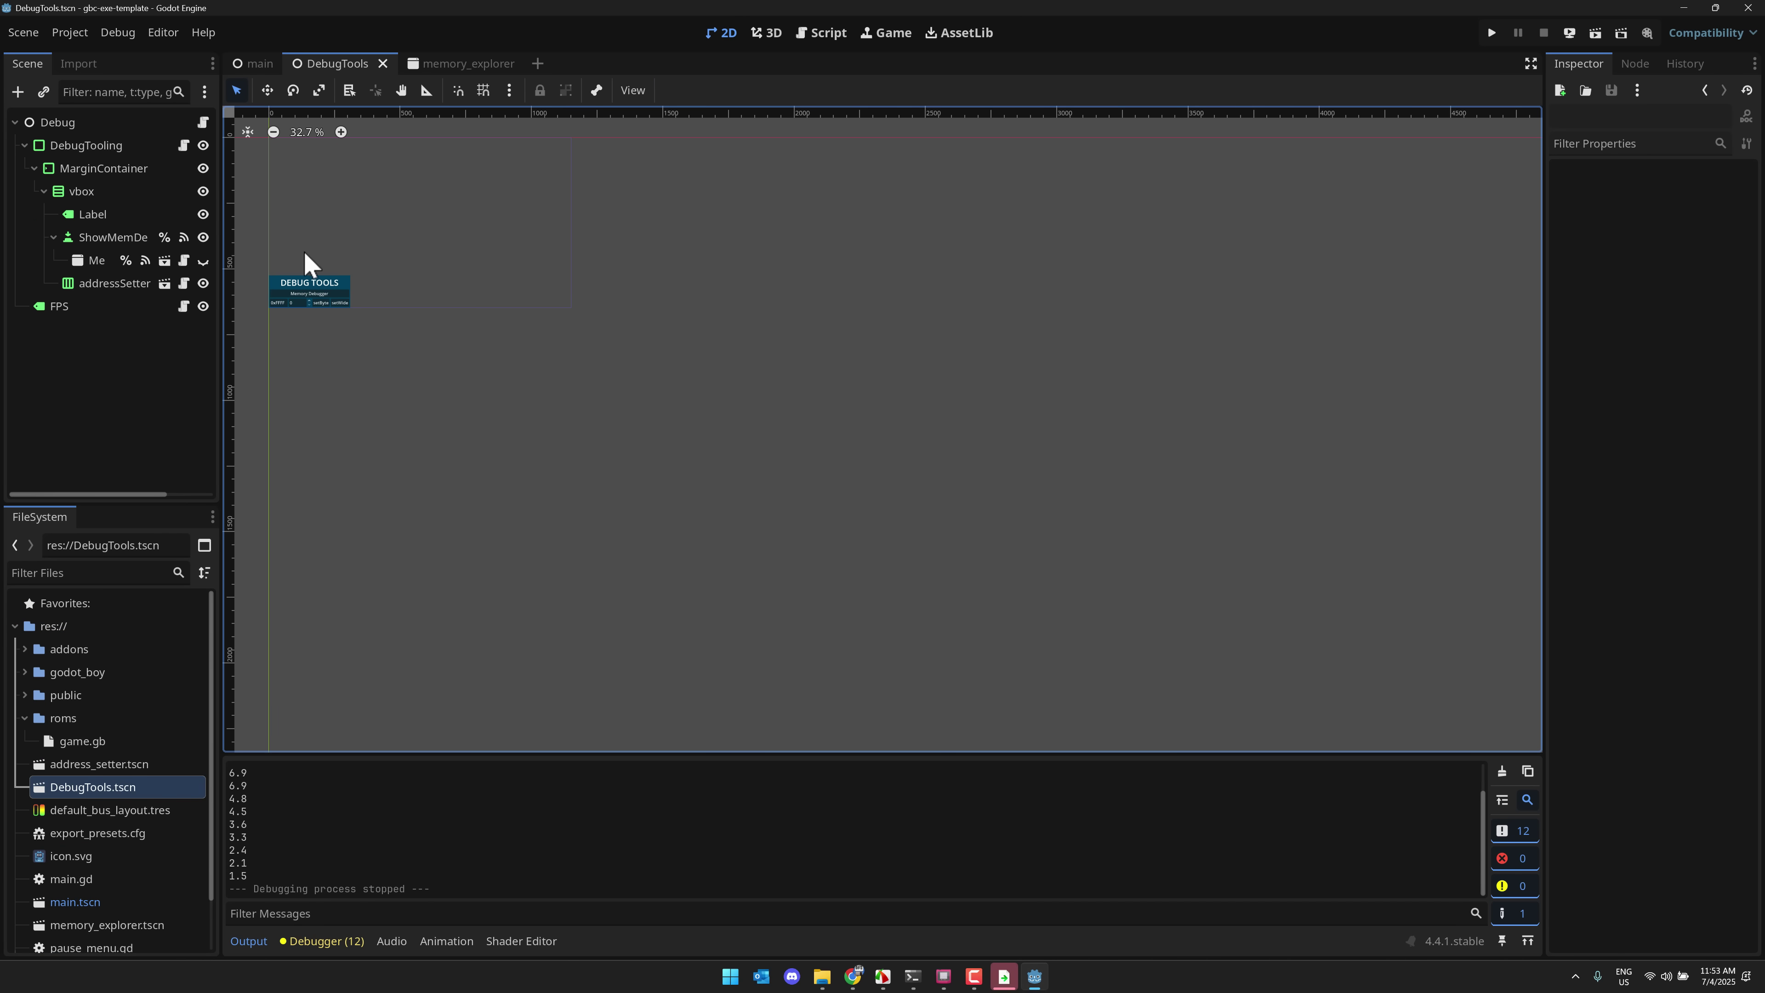
{"action": "scroll", "coordinate": [382, 359], "scroll_direction": "up", "scroll_amount": 4}
{"action": "middle_click_drag", "start_coordinate": [382, 359], "coordinate": [556, 358]}
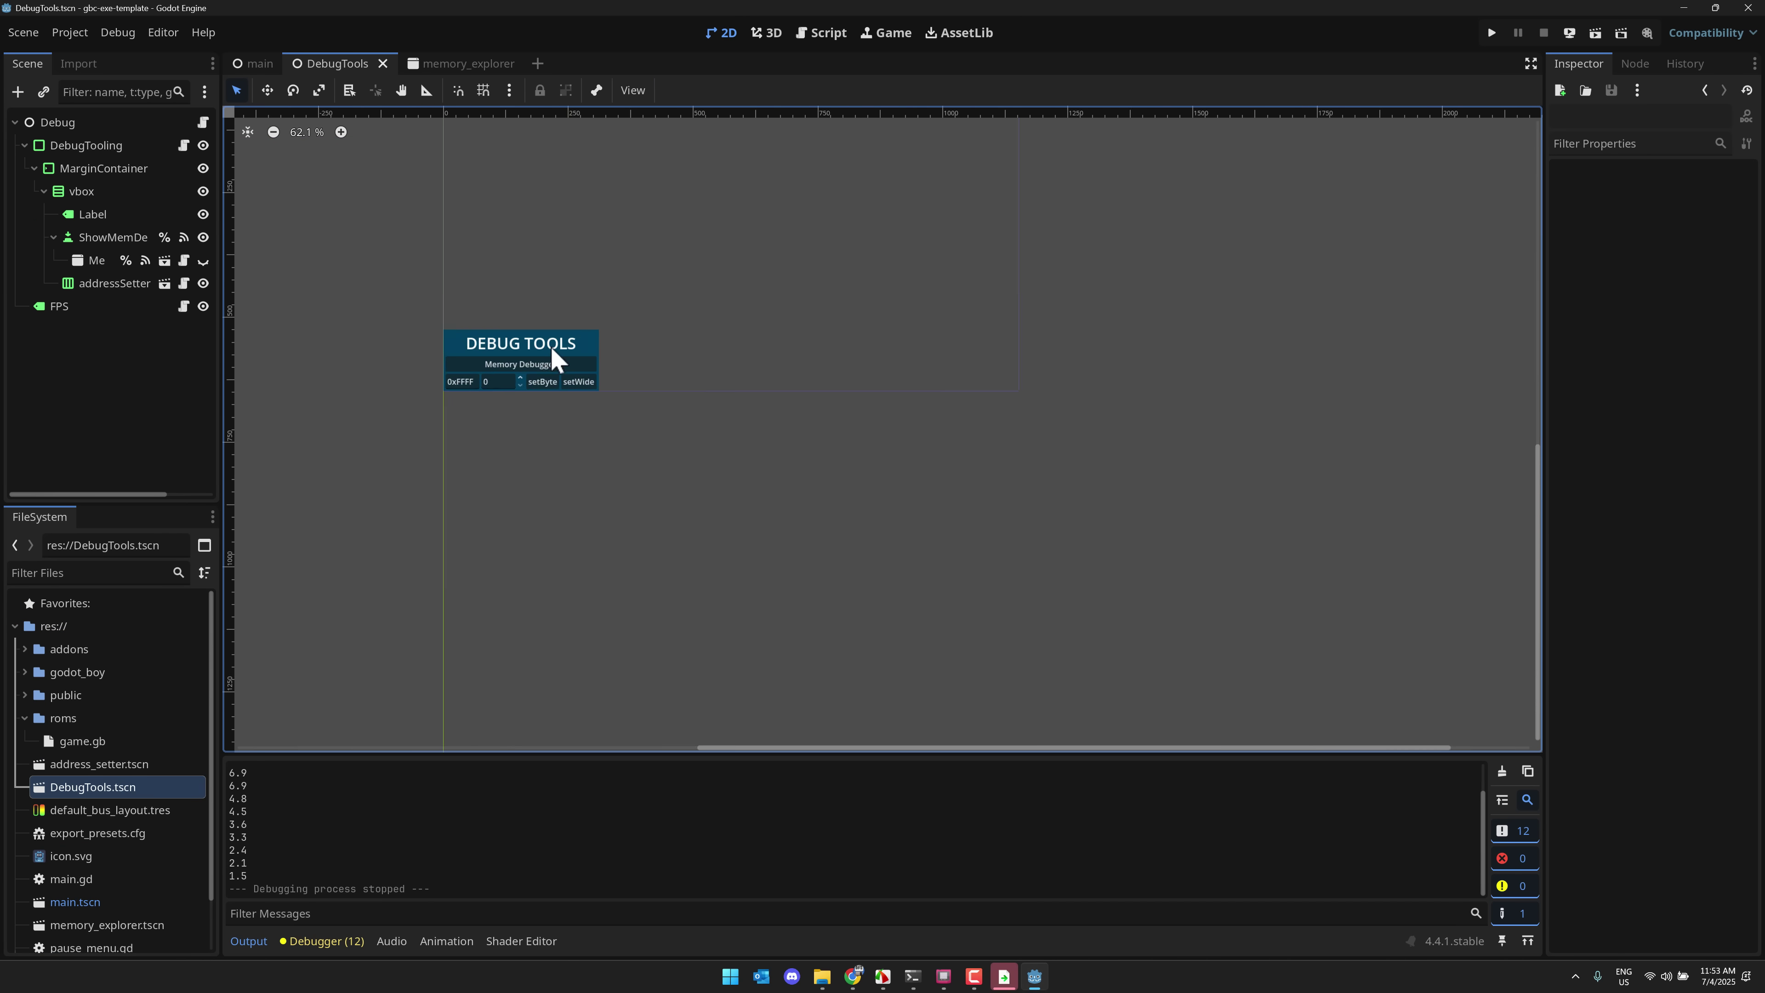
{"action": "scroll", "coordinate": [556, 358], "scroll_direction": "up", "scroll_amount": 6}
{"action": "scroll", "coordinate": [643, 390], "scroll_direction": "down", "scroll_amount": 2}
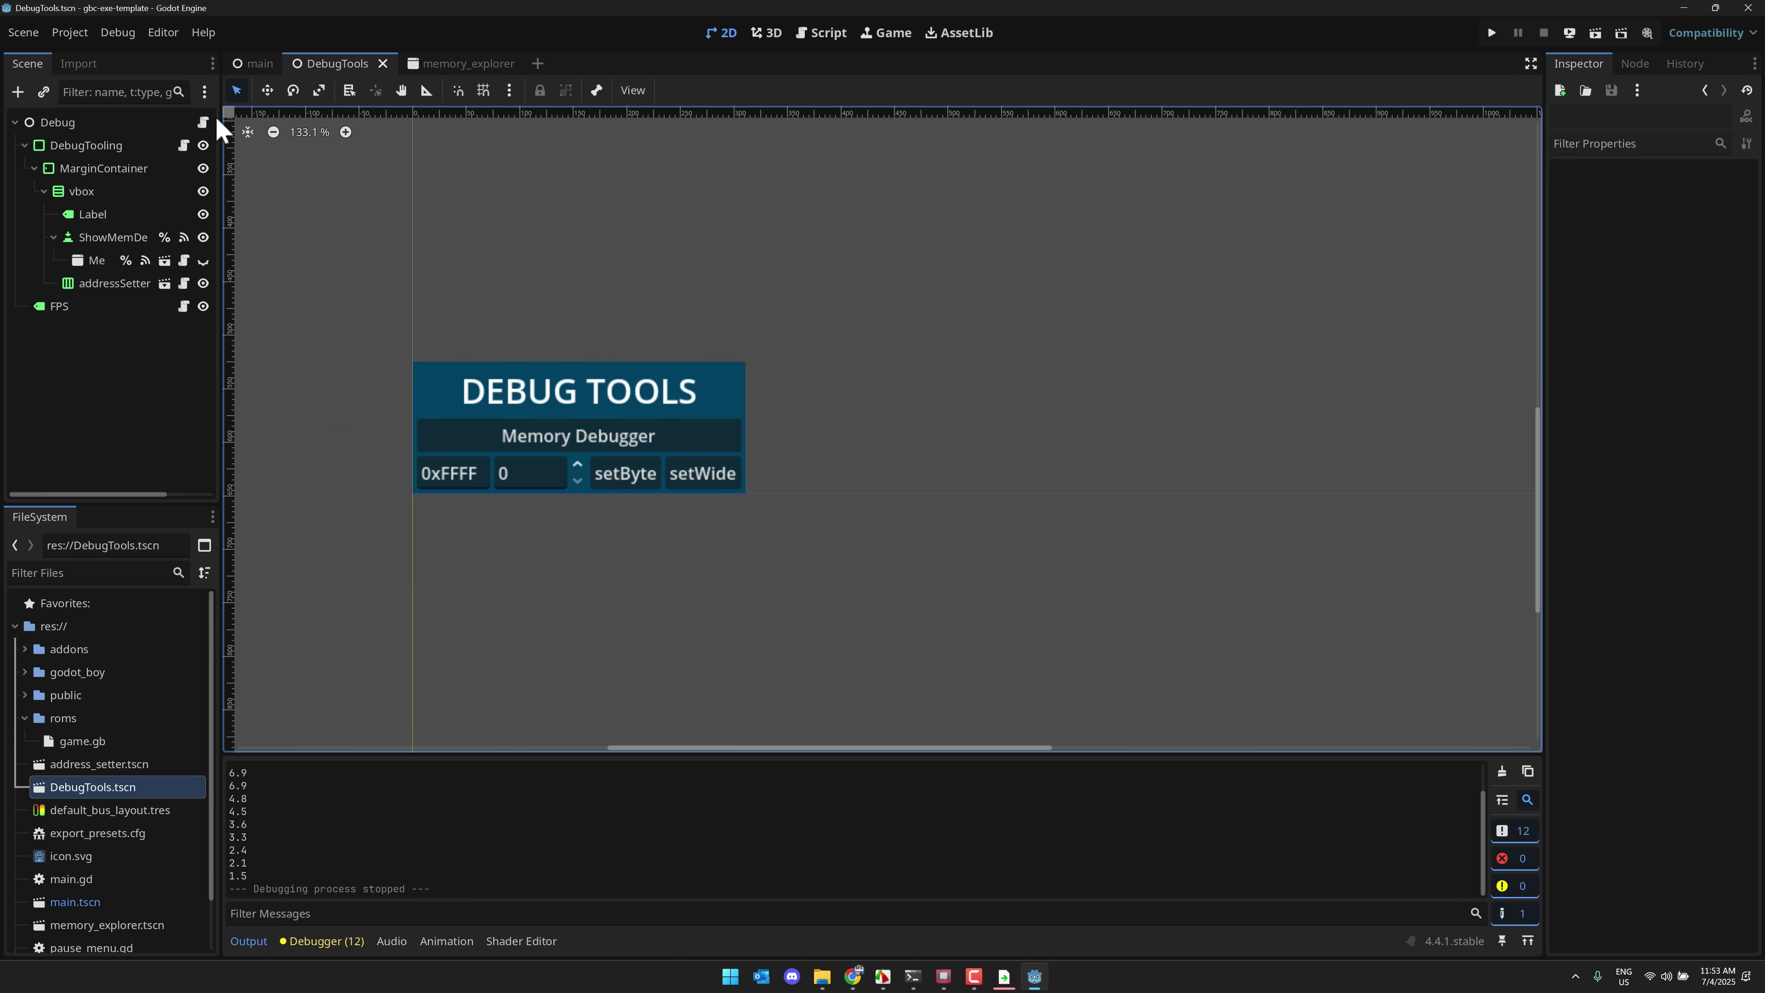
Review the Debugger, DebugTools and memory_explorer scripts.
{"action": "left_click", "coordinate": [202, 122]}
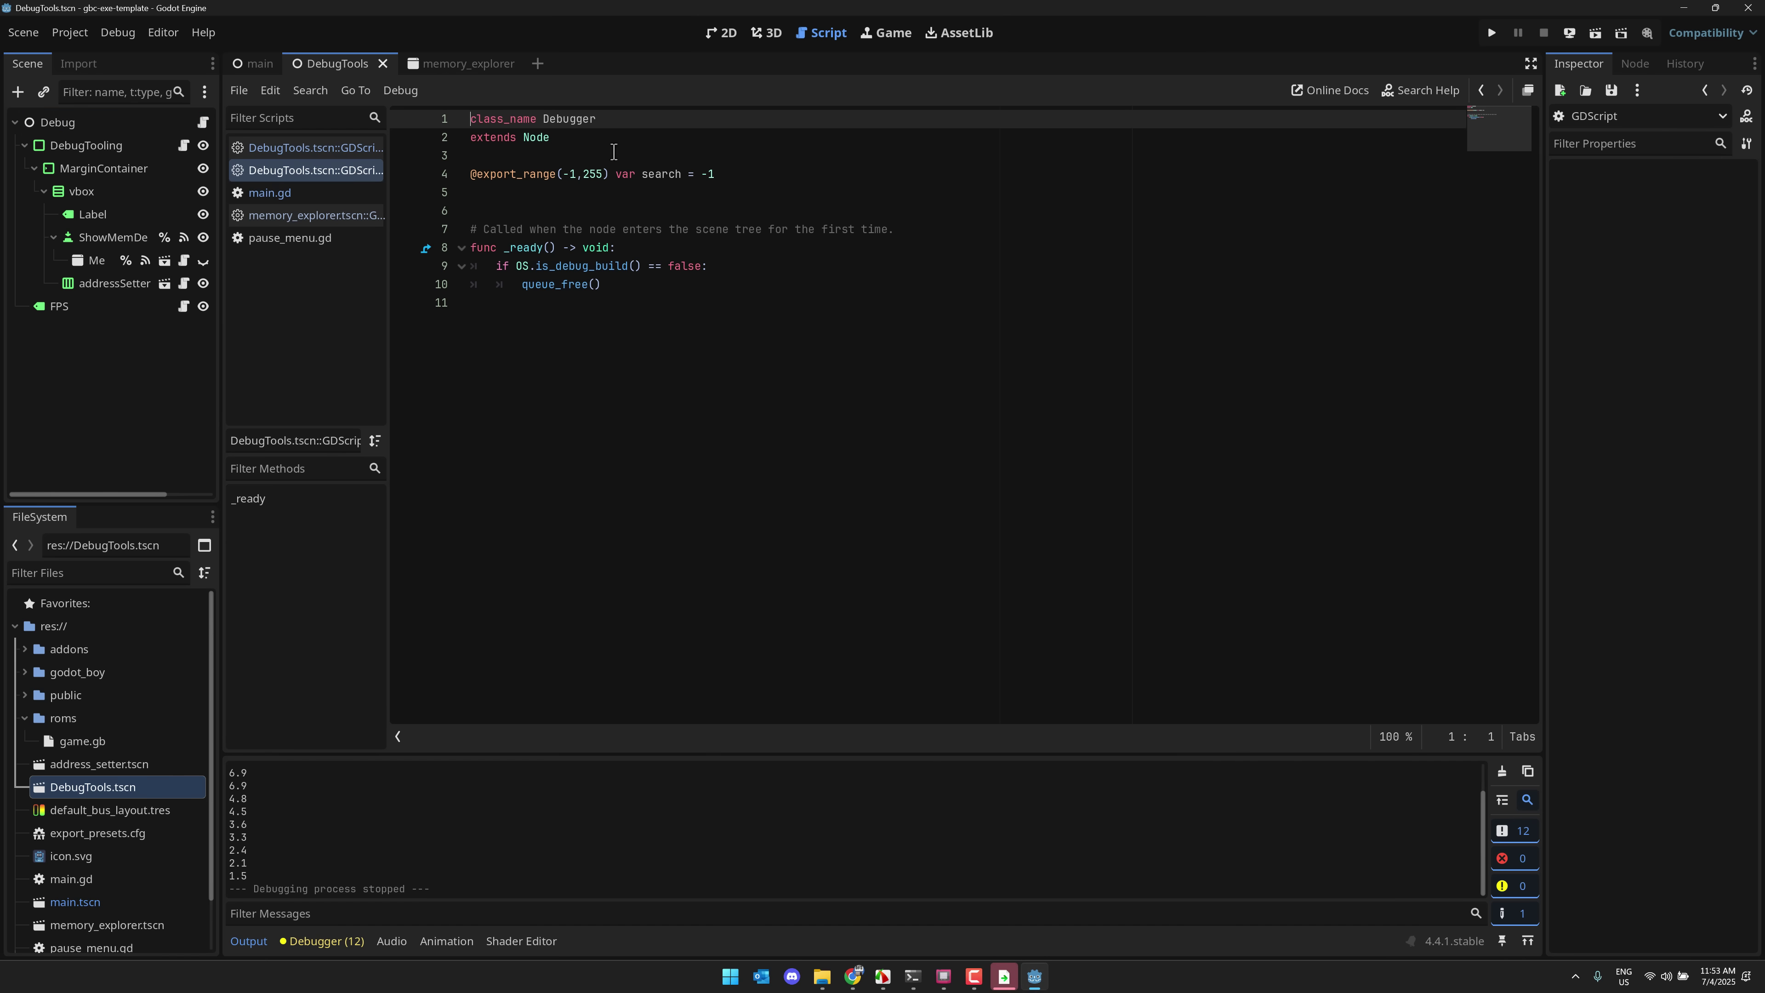
{"action": "left_click", "coordinate": [183, 145]}
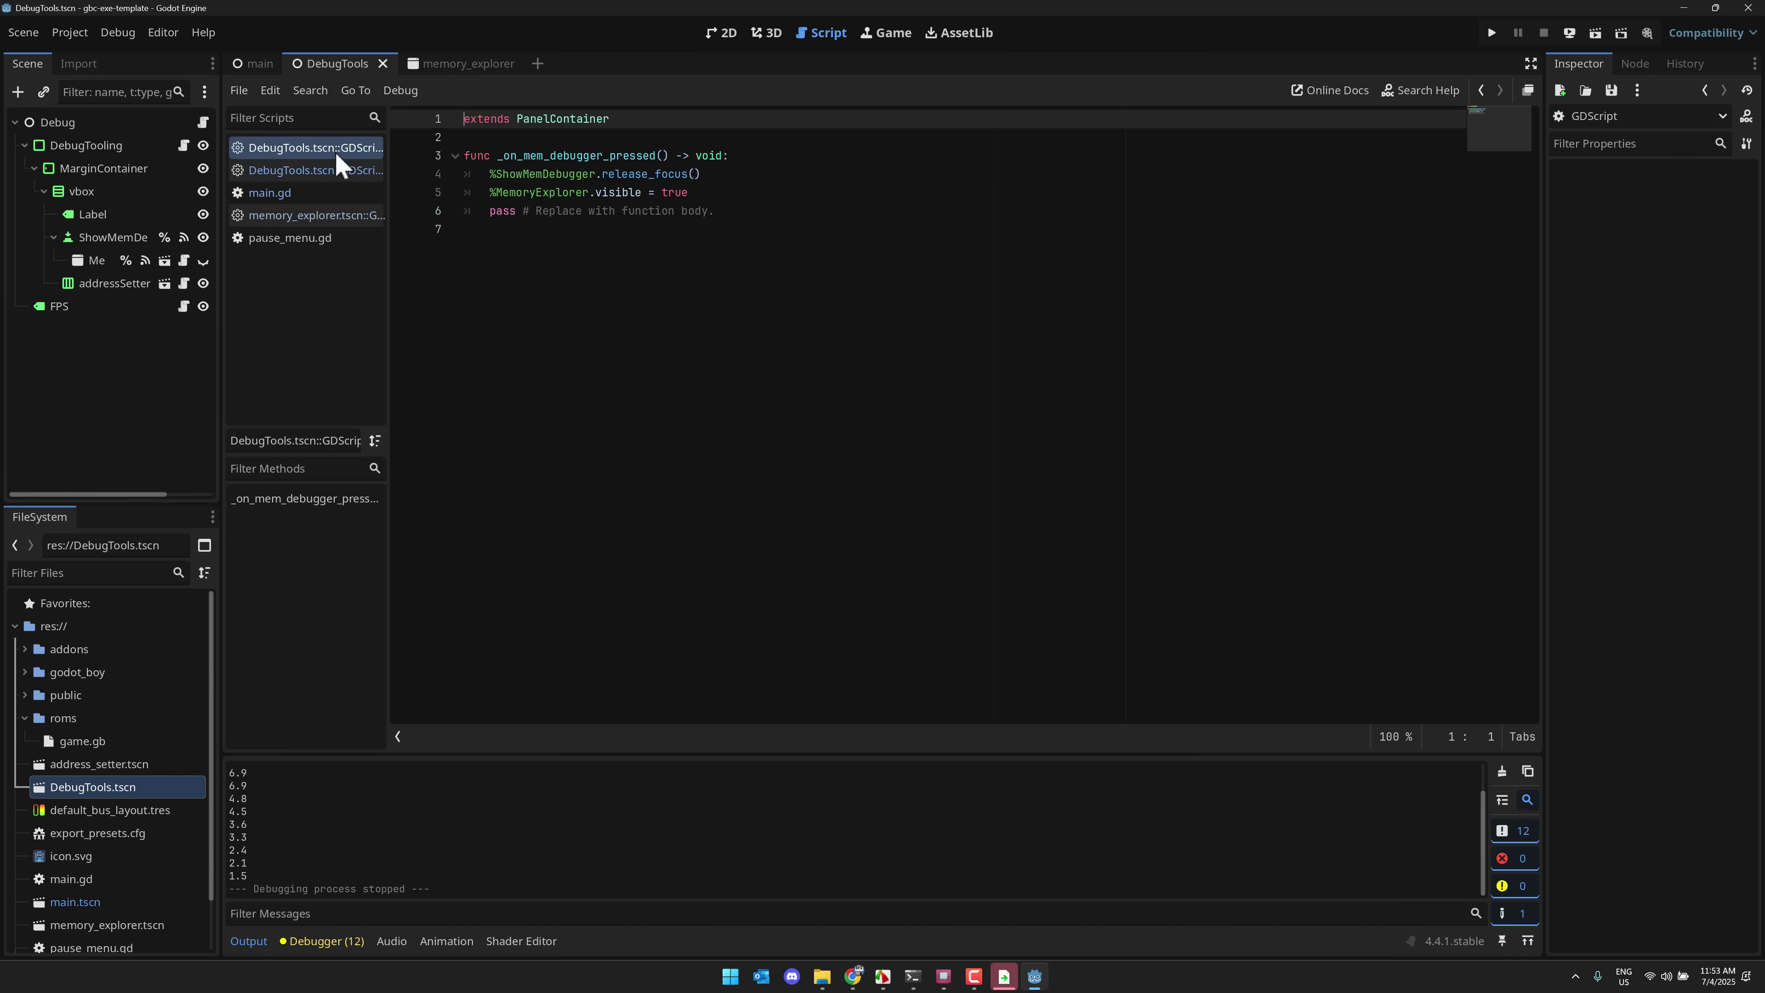
{"action": "left_click", "coordinate": [184, 260]}
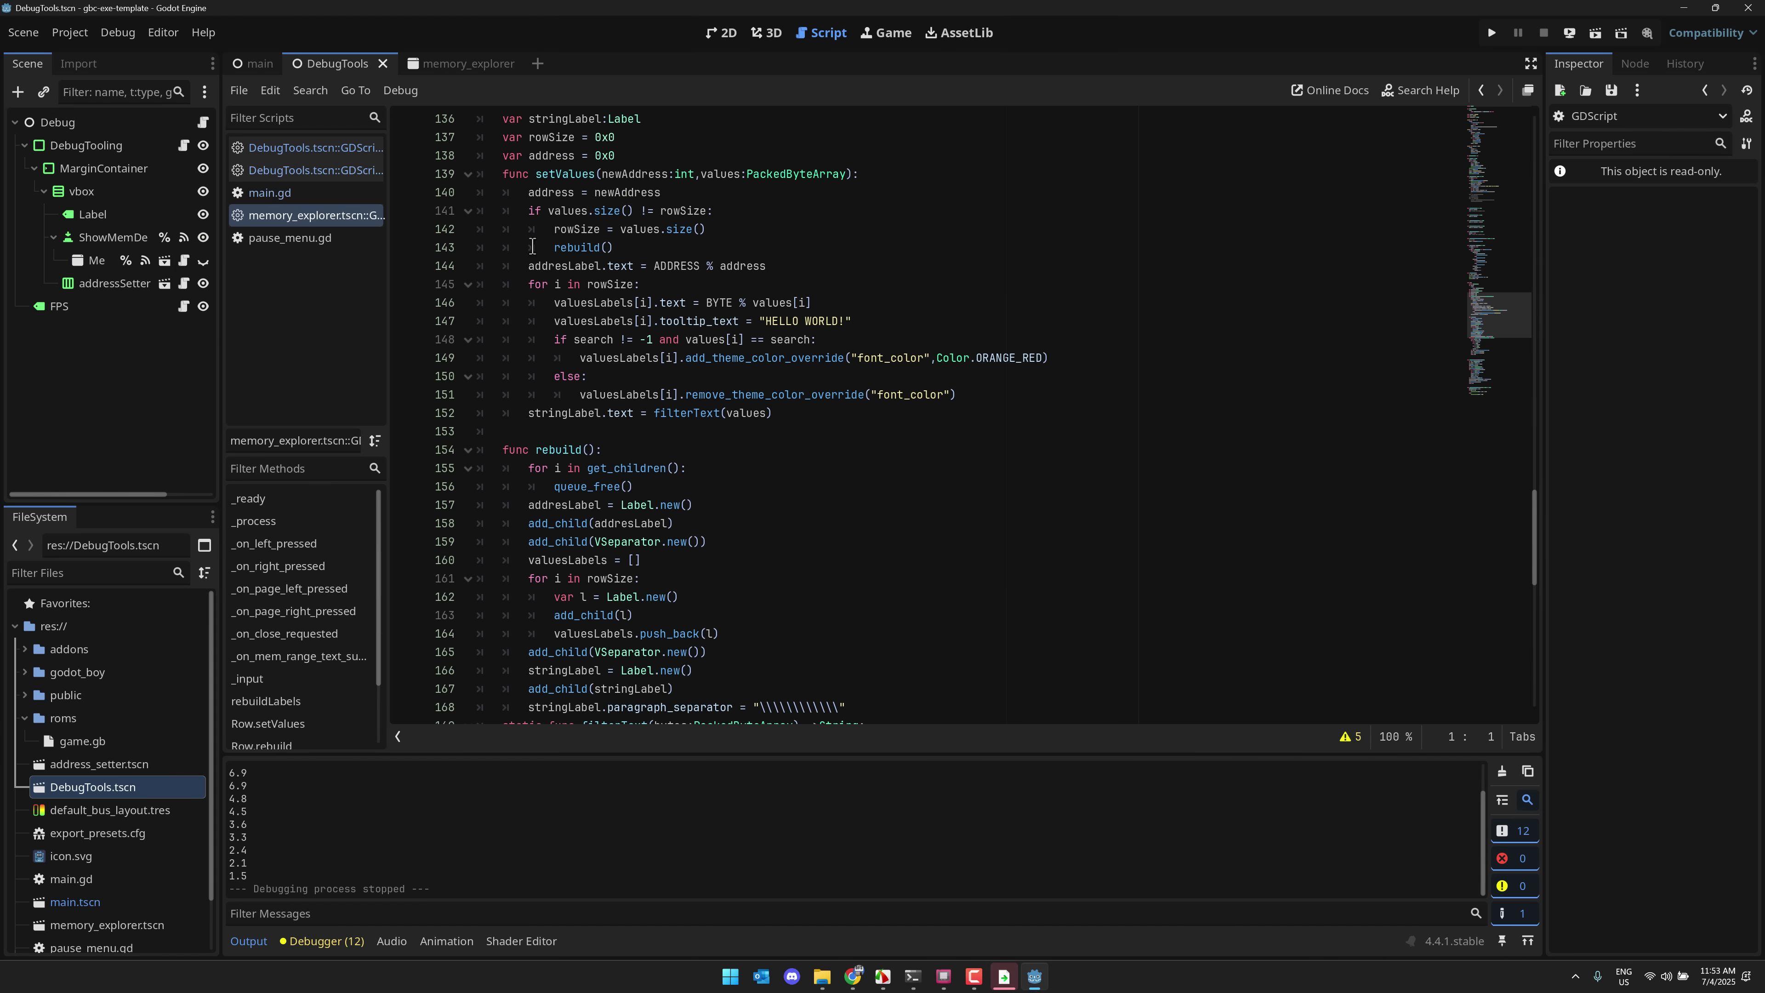
{"action": "scroll", "coordinate": [719, 400], "scroll_direction": "down", "scroll_amount": 10}
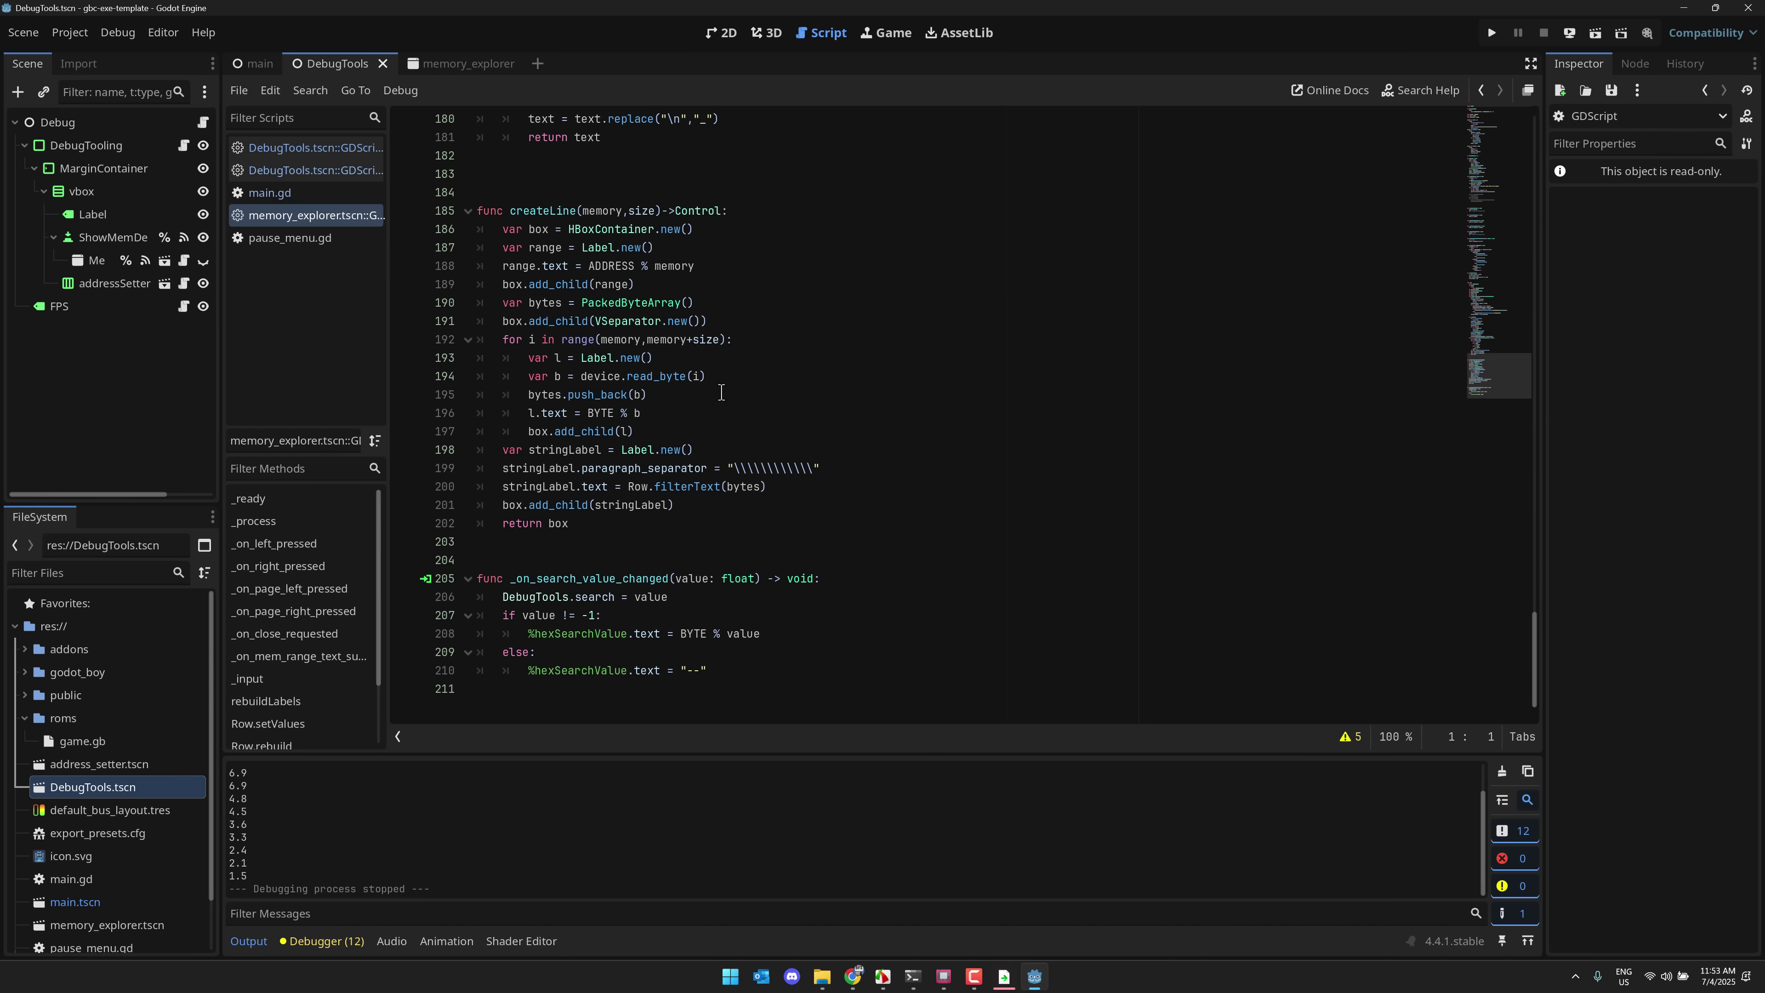
{"action": "scroll", "coordinate": [722, 382], "scroll_direction": "up", "scroll_amount": 5}
Open address_setter.tscn and show its nodes in the 2D workspace.
{"action": "scroll", "coordinate": [721, 382], "scroll_direction": "up", "scroll_amount": 20}
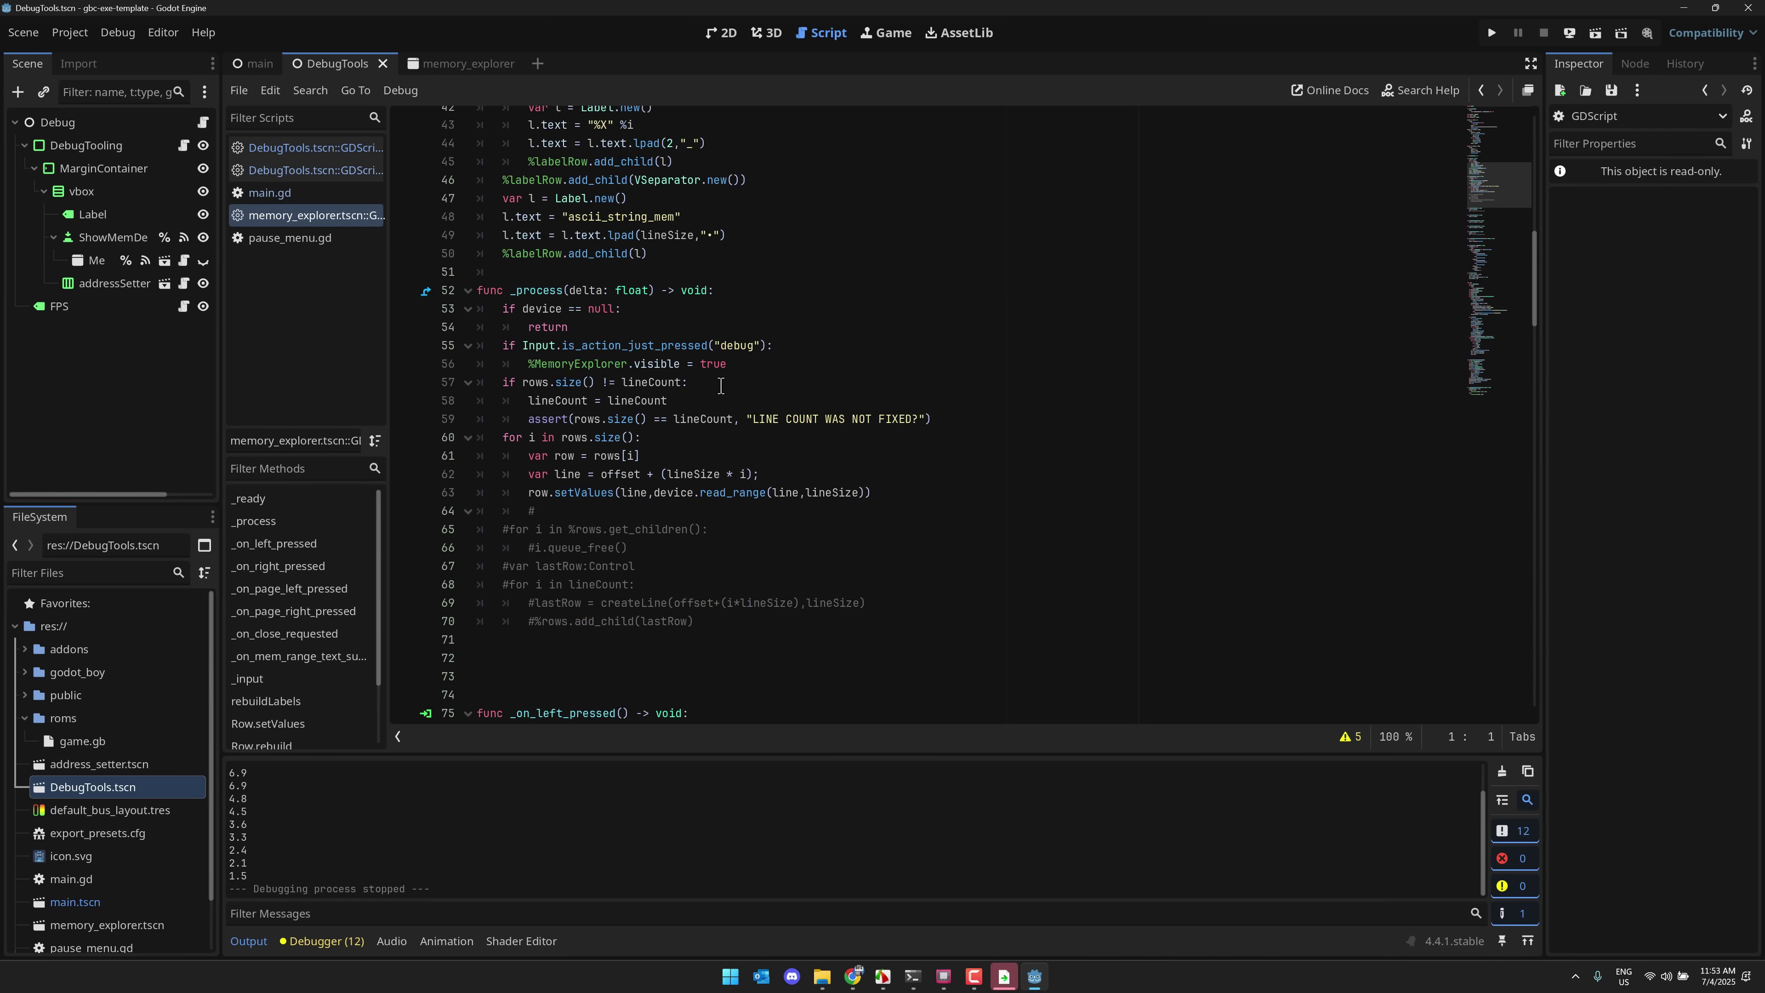
{"action": "left_click", "coordinate": [164, 283]}
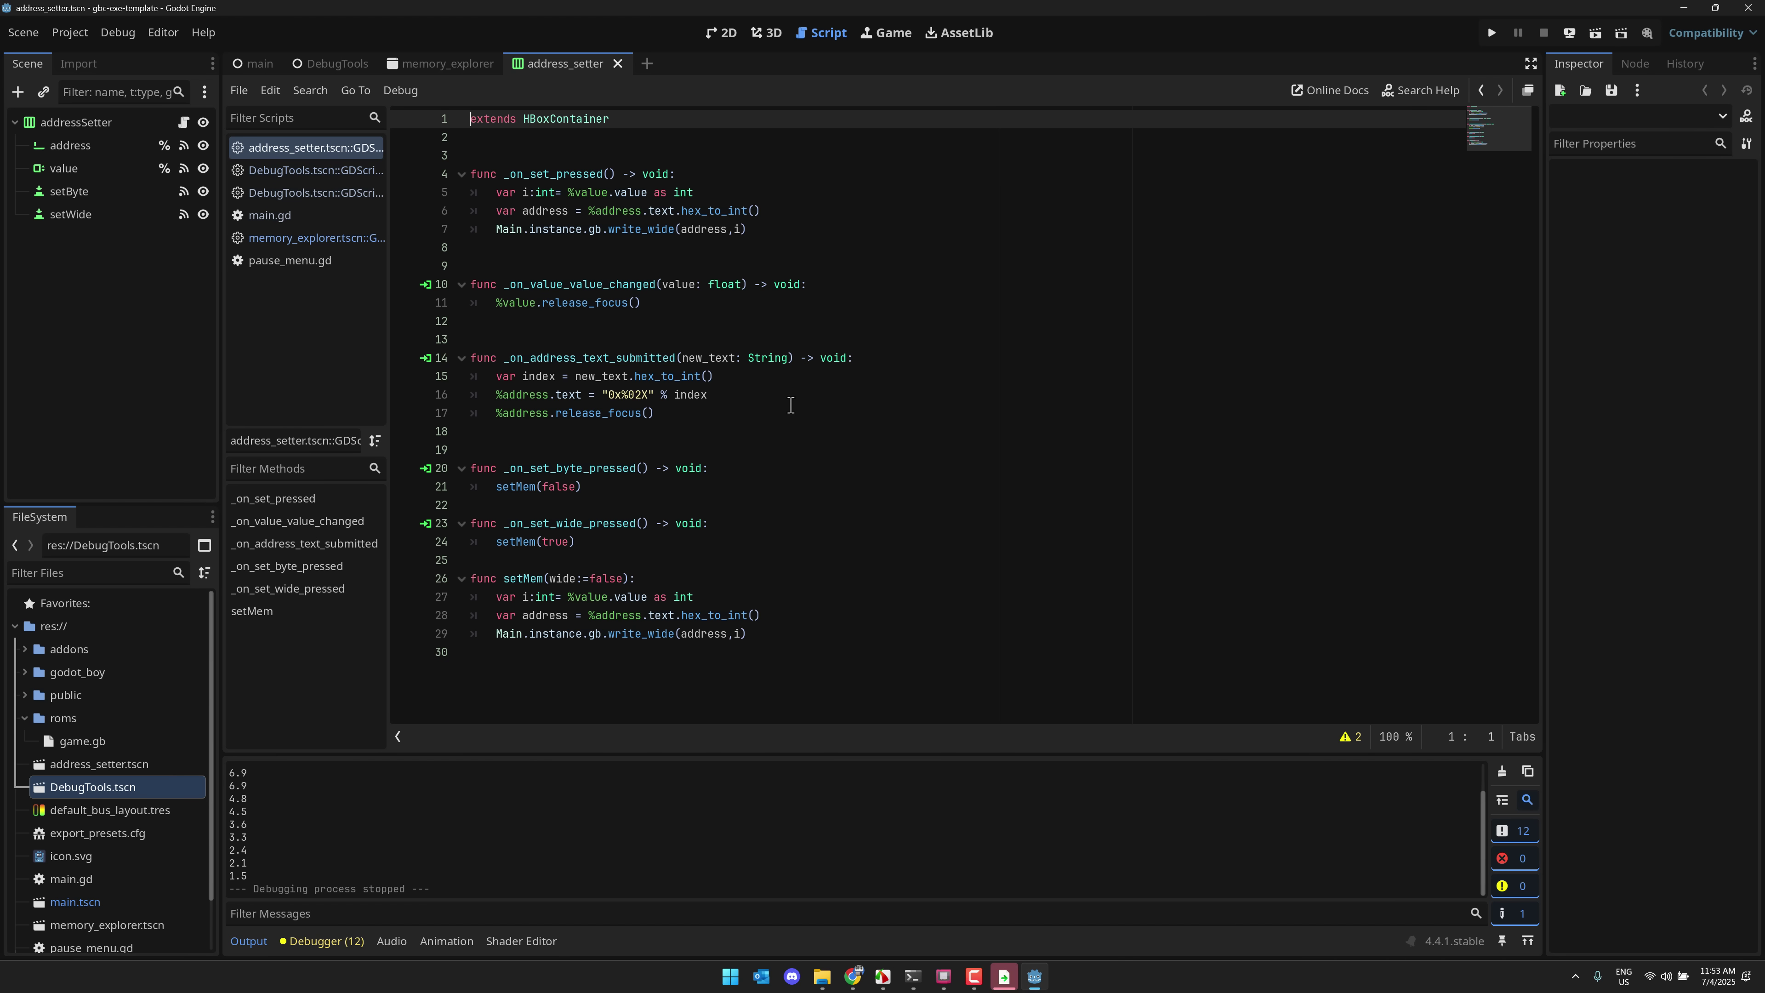
{"action": "left_click", "coordinate": [721, 33]}
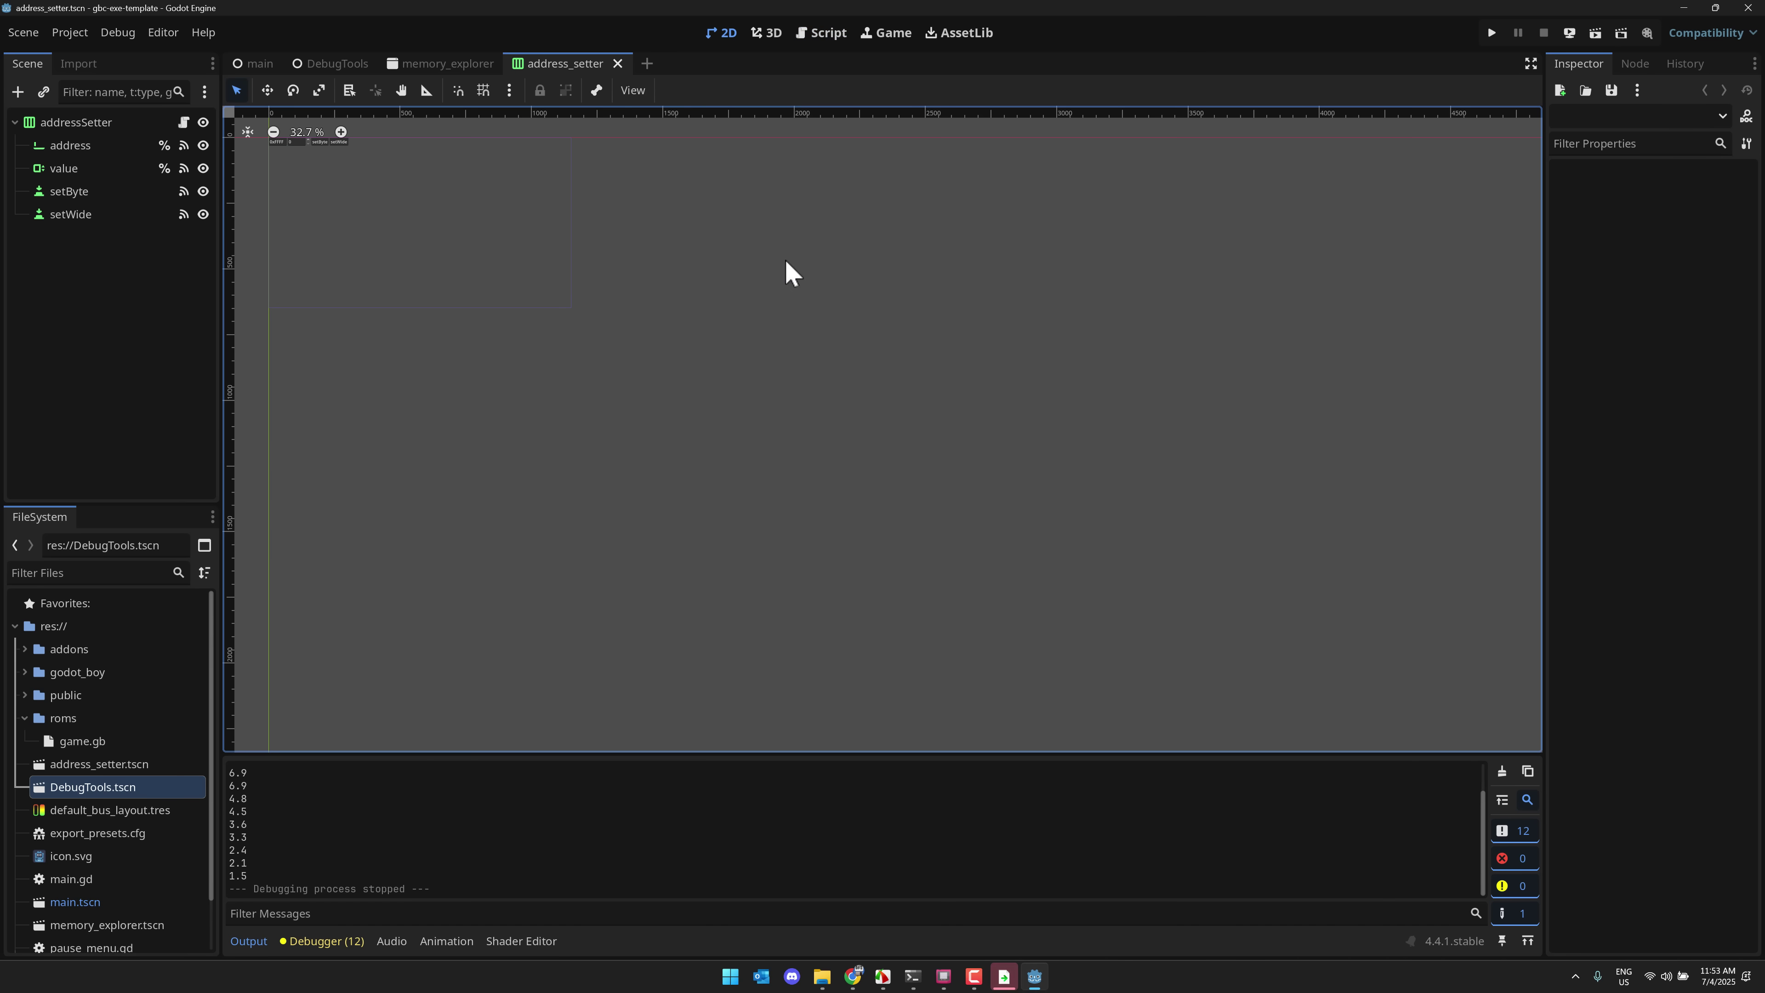
Set the main scene's TextureRect Stretch Mode to Scale, then run the project.
{"action": "left_click", "coordinate": [254, 64]}
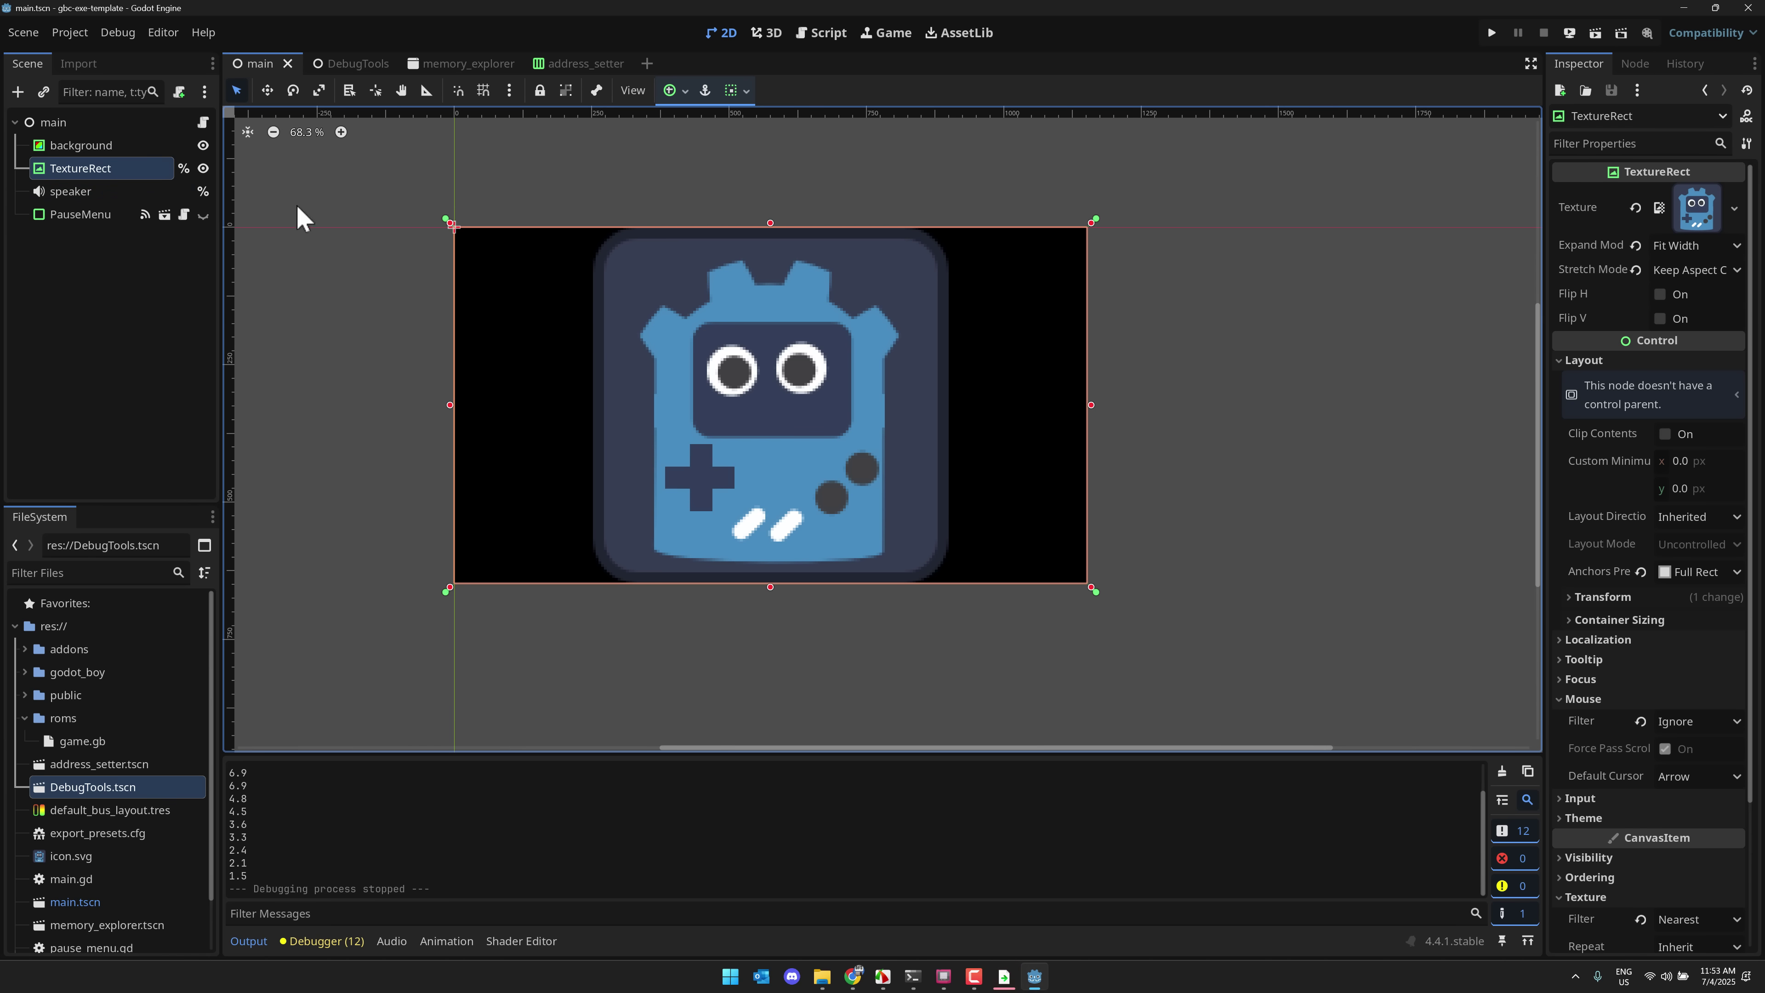
{"action": "left_click", "coordinate": [79, 146]}
{"action": "left_click", "coordinate": [84, 170]}
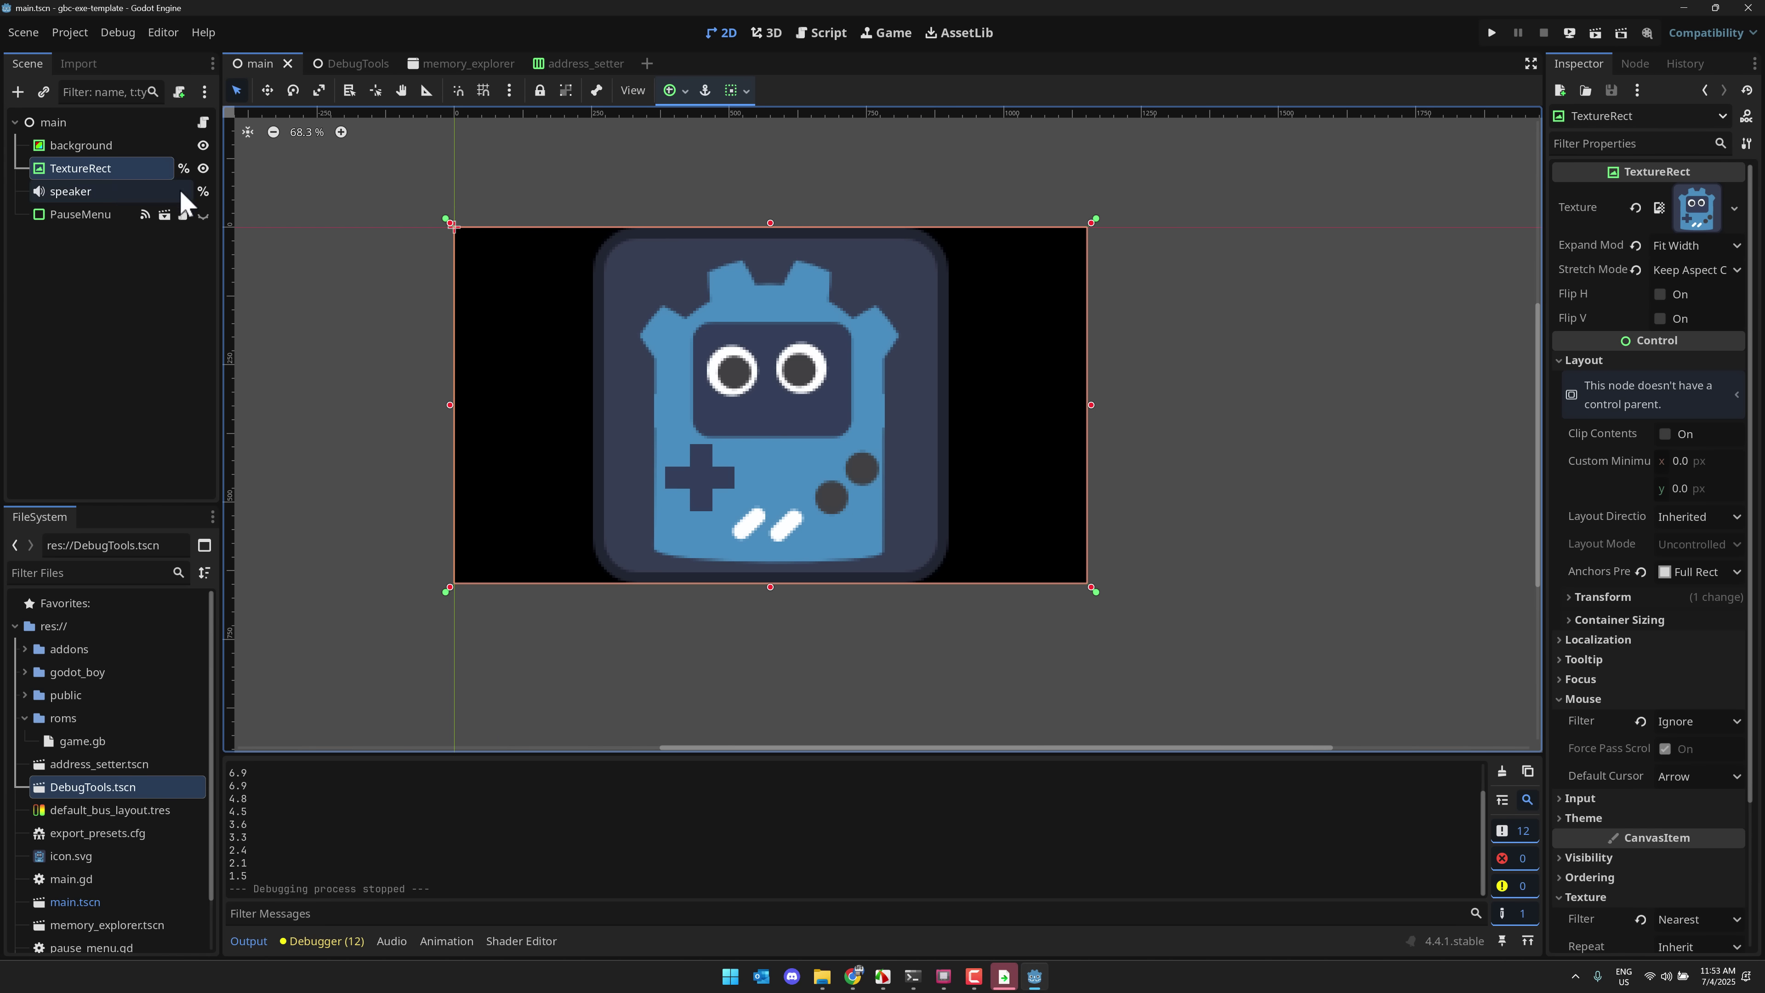
{"action": "left_click", "coordinate": [1699, 271]}
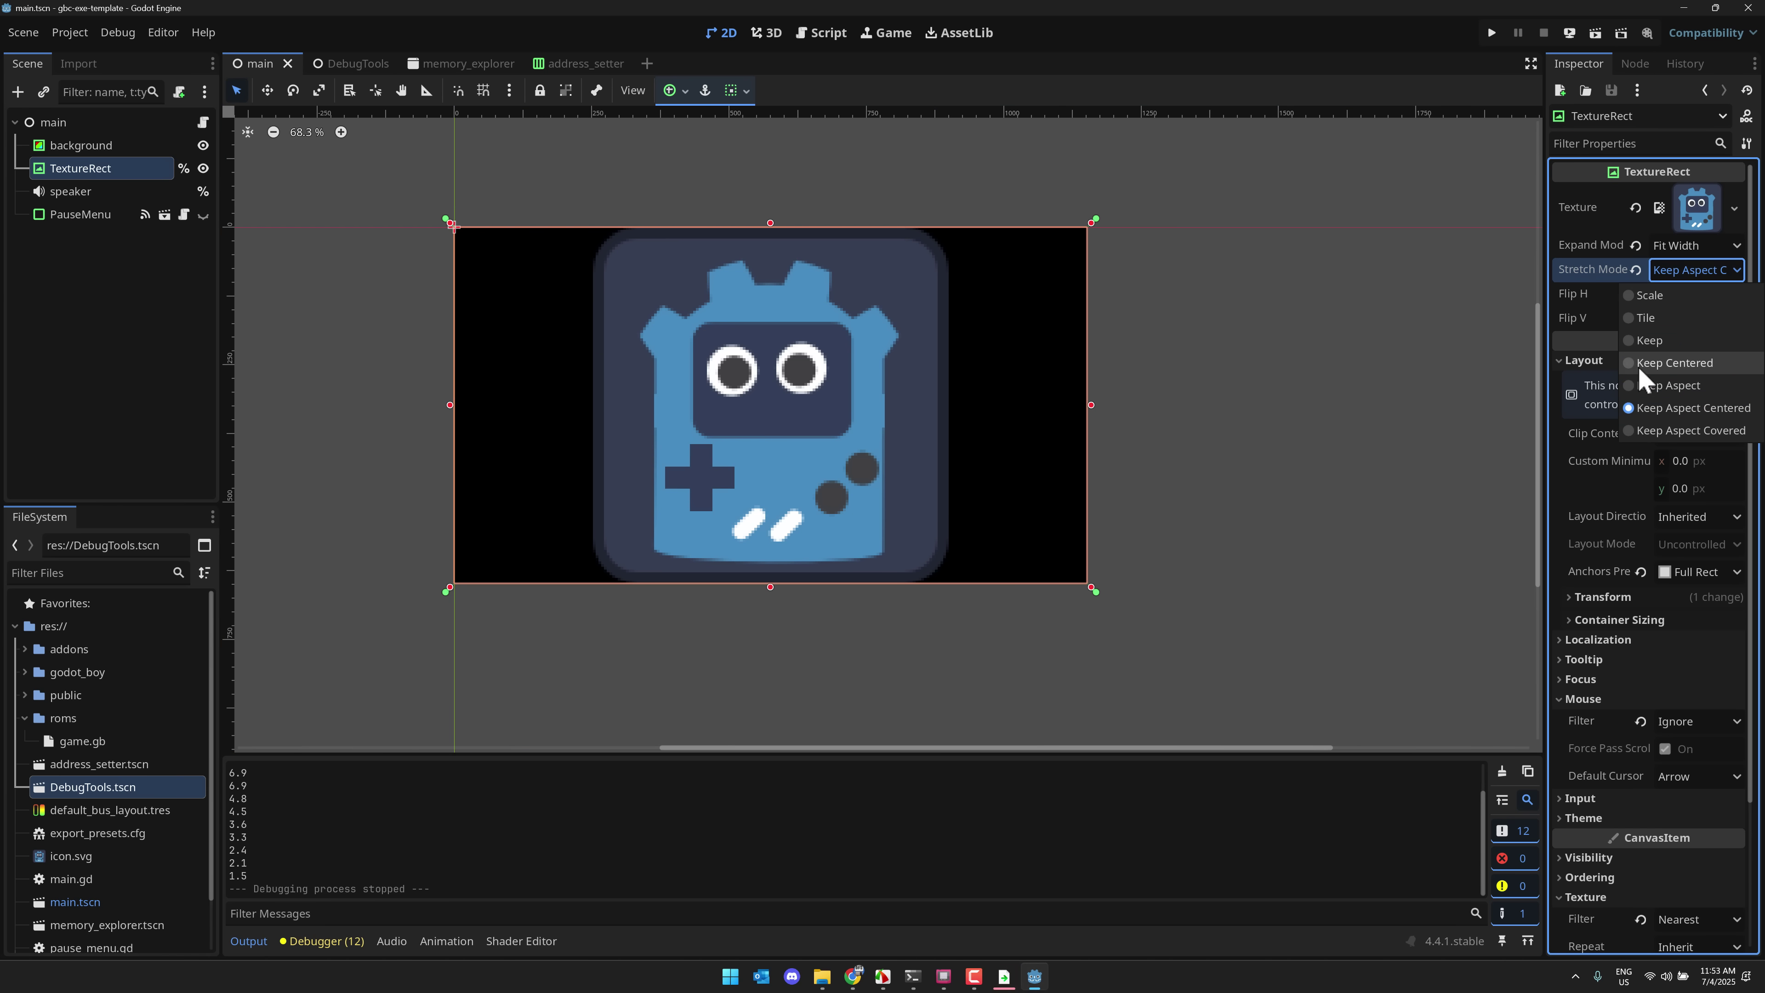
{"action": "left_click", "coordinate": [1641, 297]}
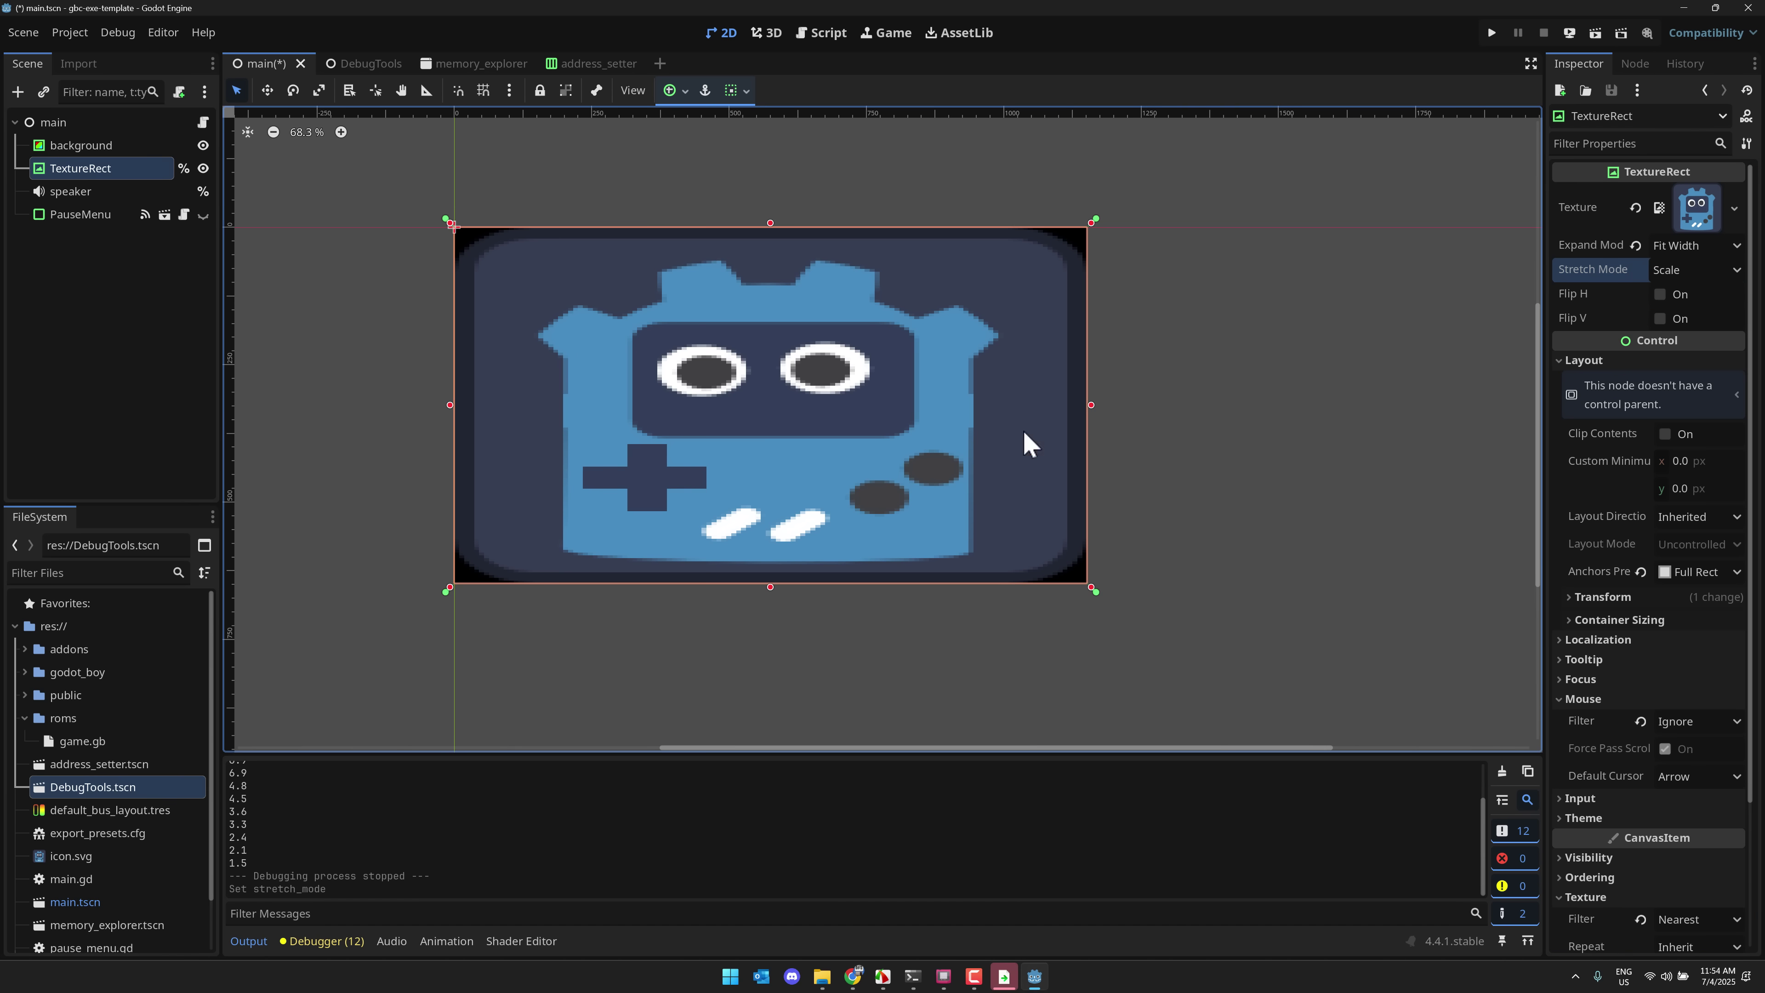
{"action": "left_click", "coordinate": [1491, 32]}
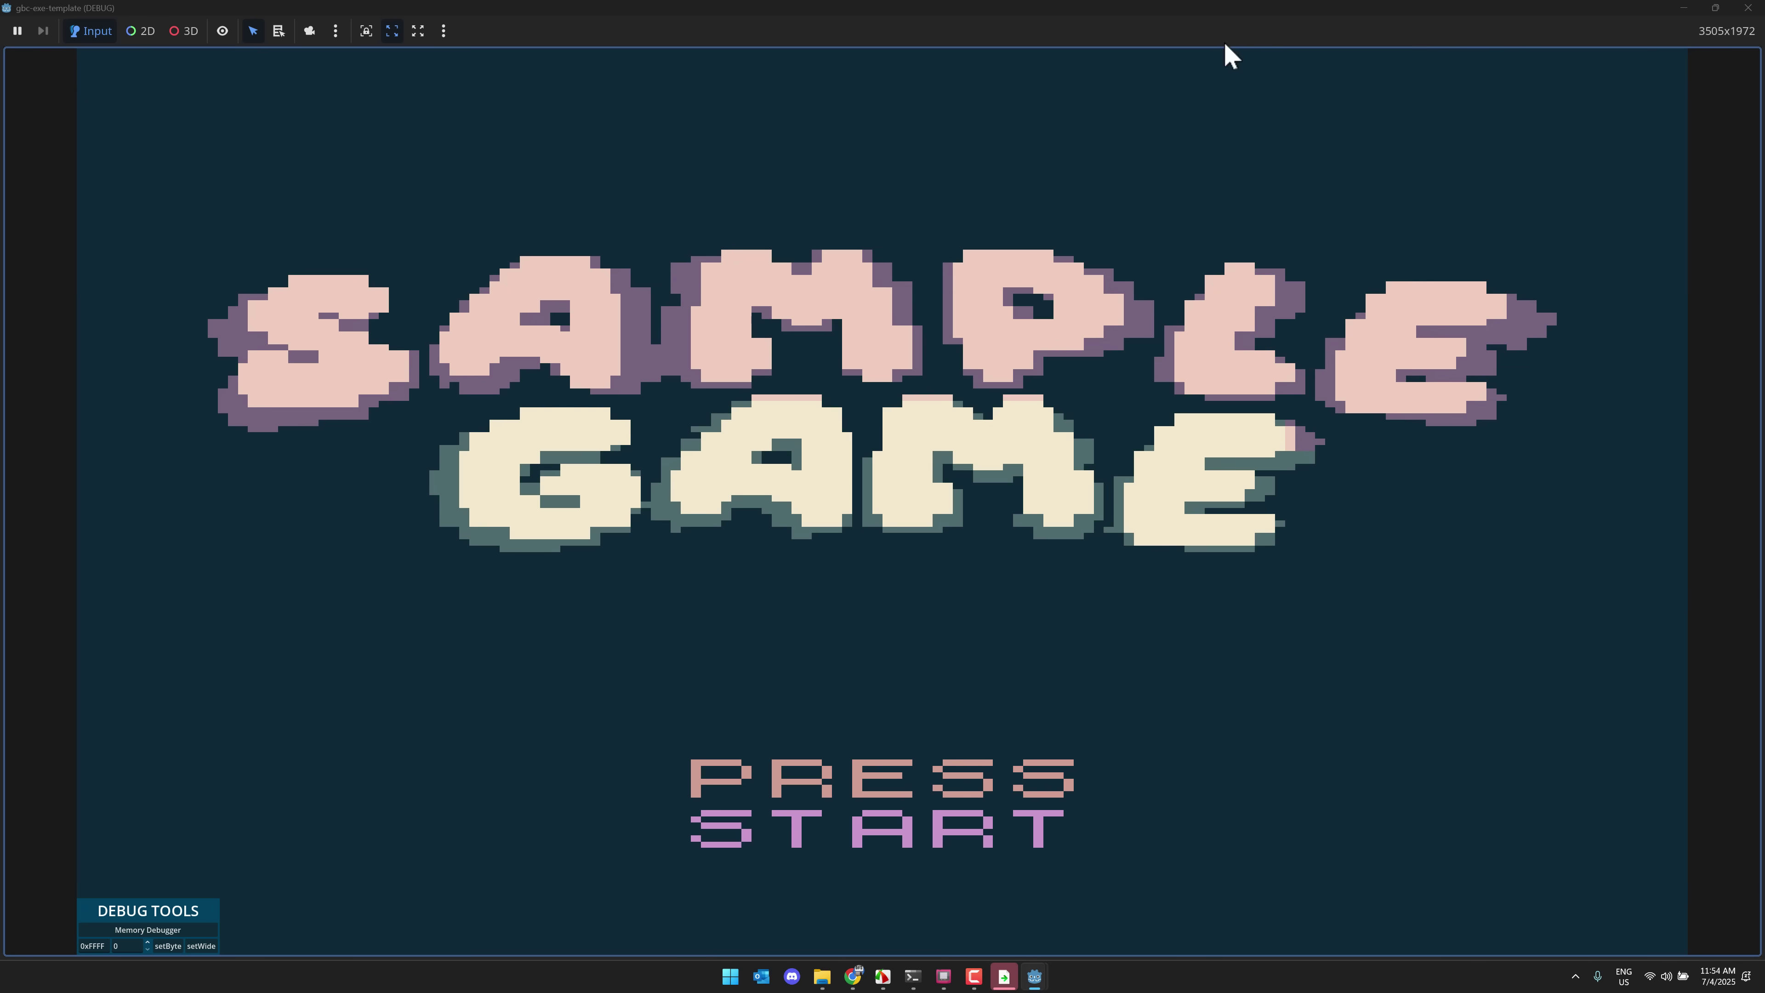
Open and close the Memory Debugger, then start the game and choose Continue.
{"action": "left_click", "coordinate": [173, 930]}
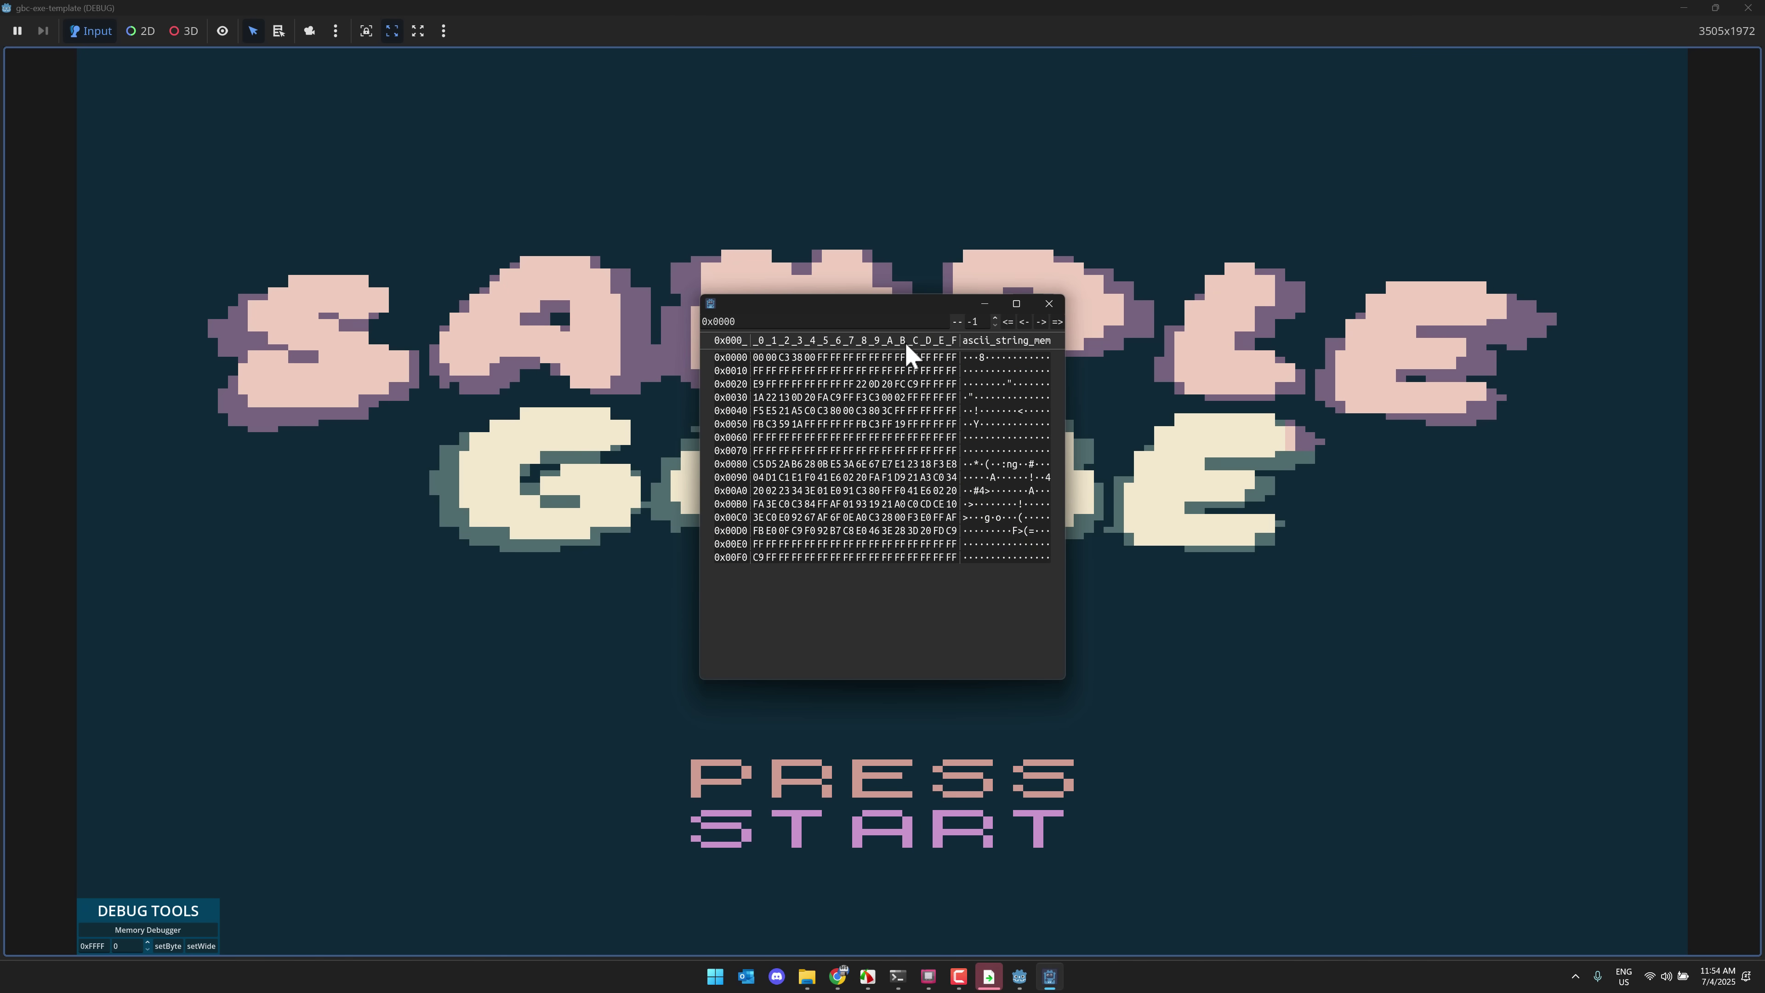
{"action": "left_click", "coordinate": [1049, 303]}
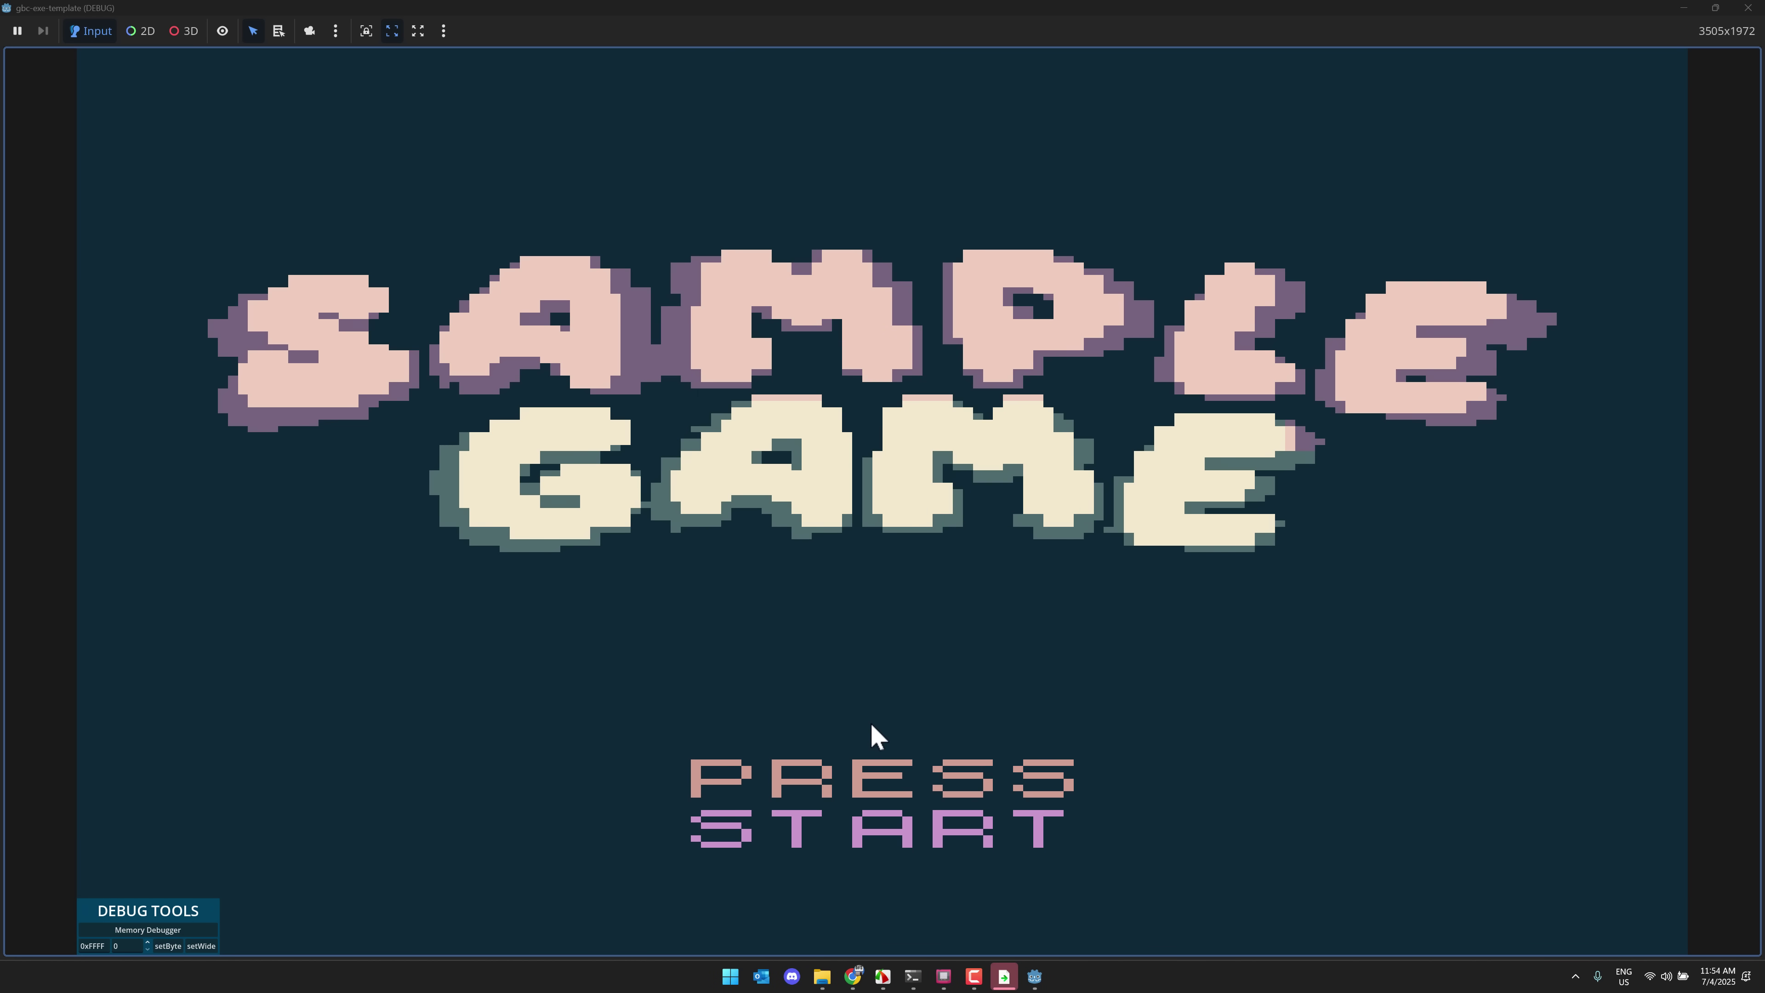
{"action": "key", "text": "Return"}
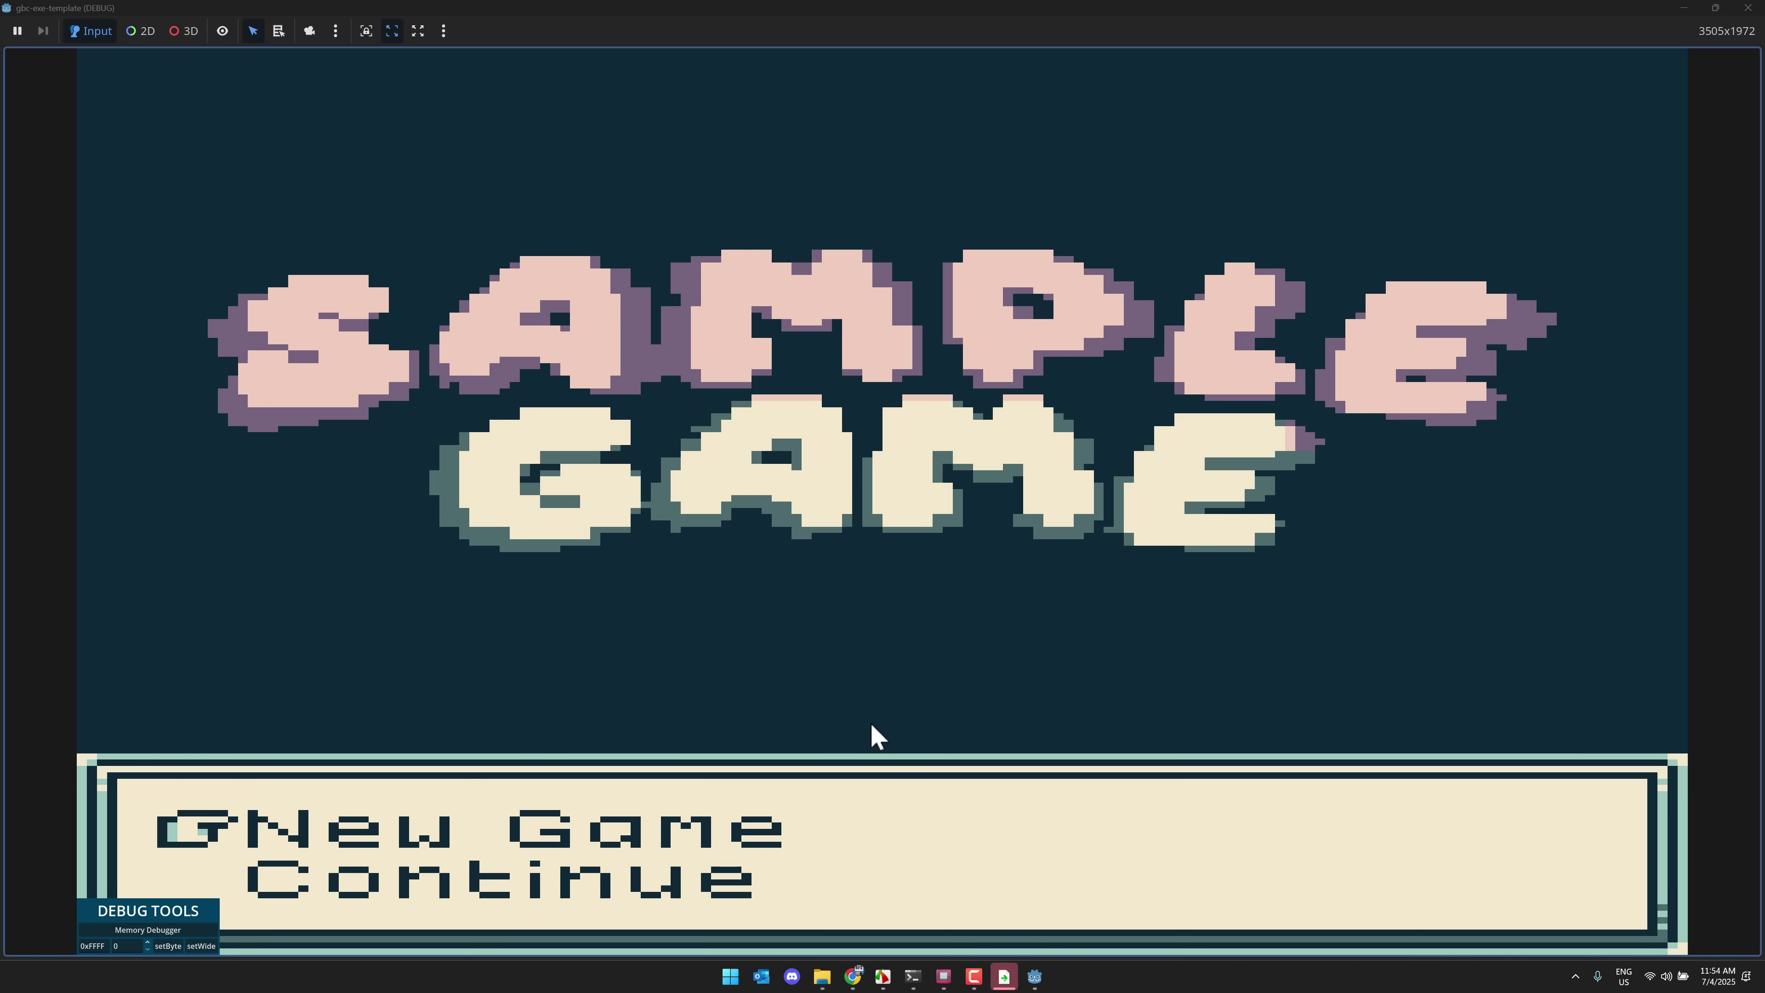
{"action": "key", "text": "Down"}
{"action": "key", "text": "Return"}
{"action": "key", "text": "Return"}
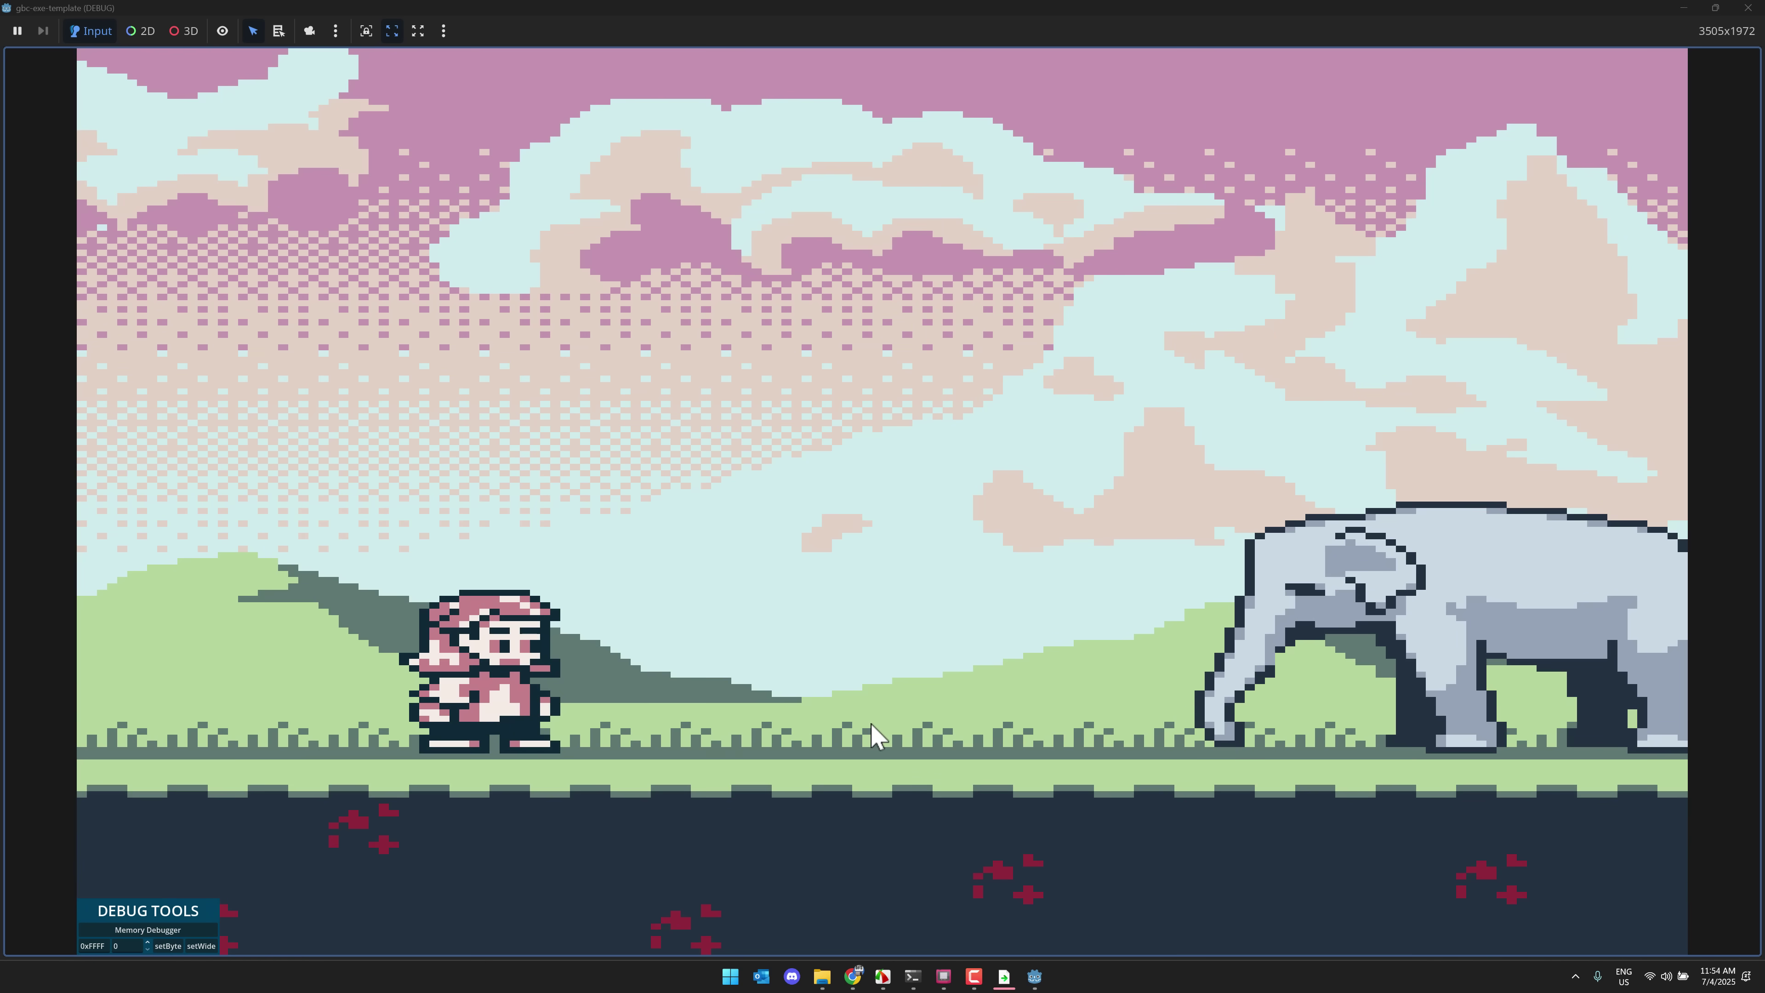
Walk the character right and jump toward the elephant, then stop the run.
{"action": "key", "text": "z"}
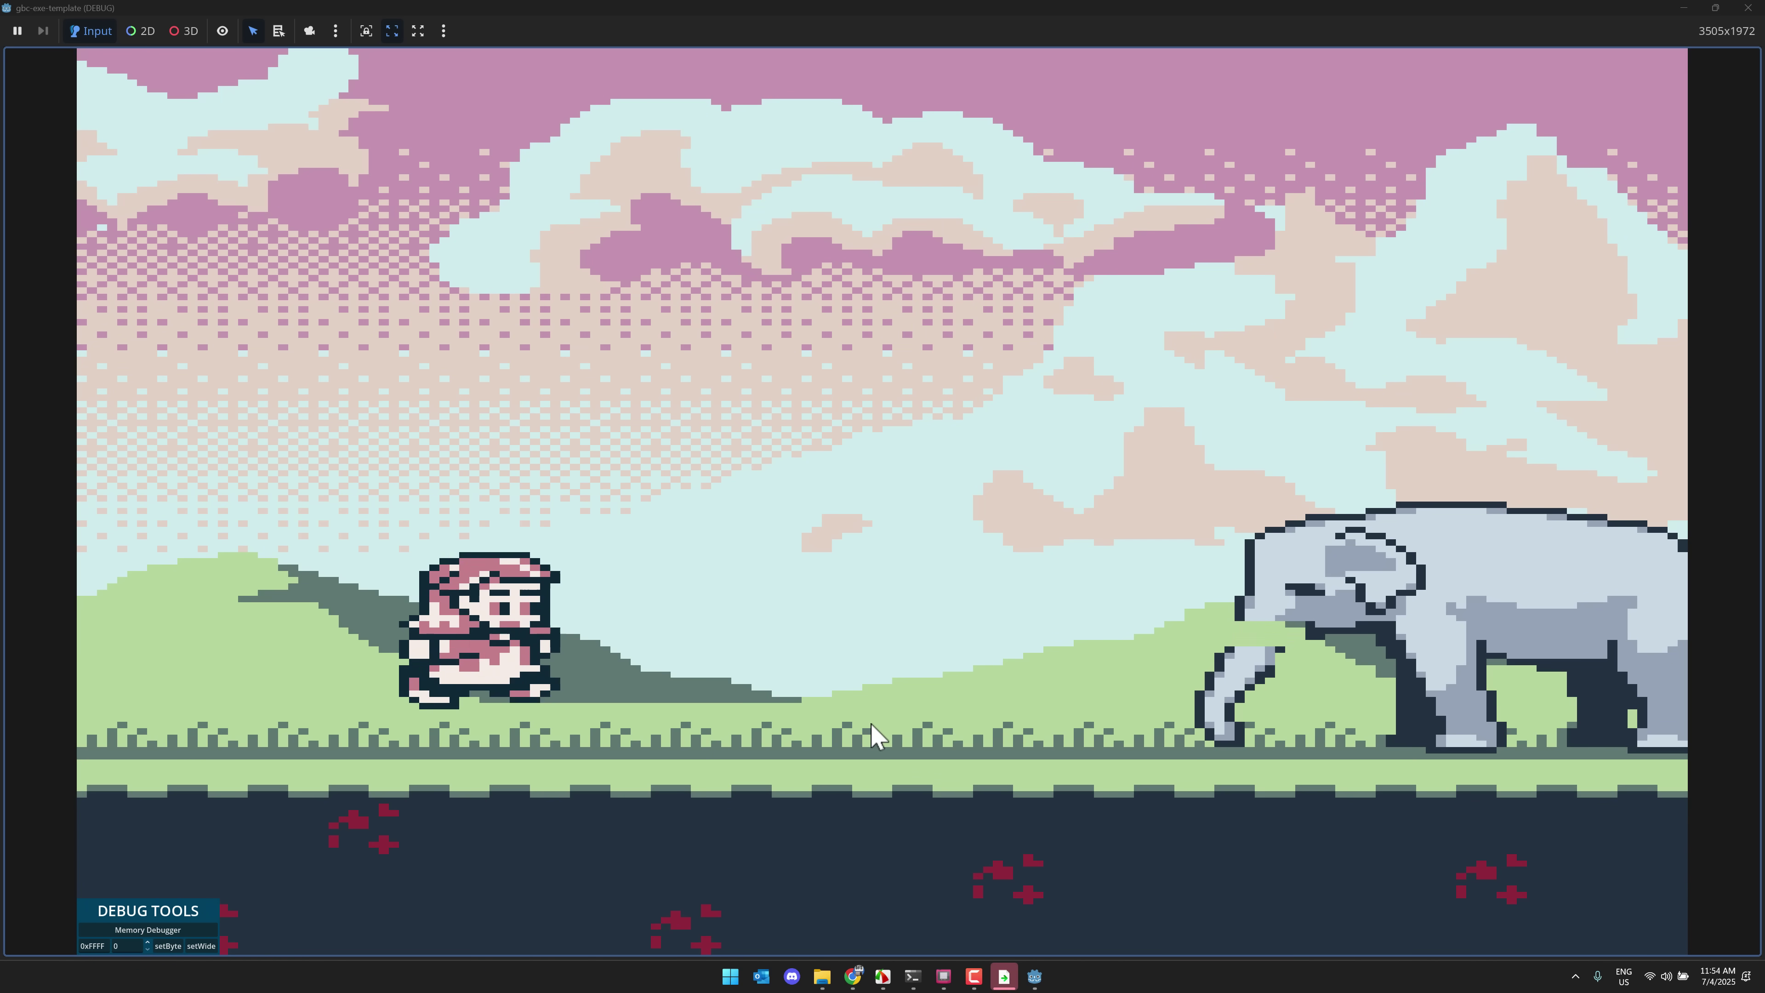
{"action": "key", "text": "Right"}
{"action": "key", "text": "z"}
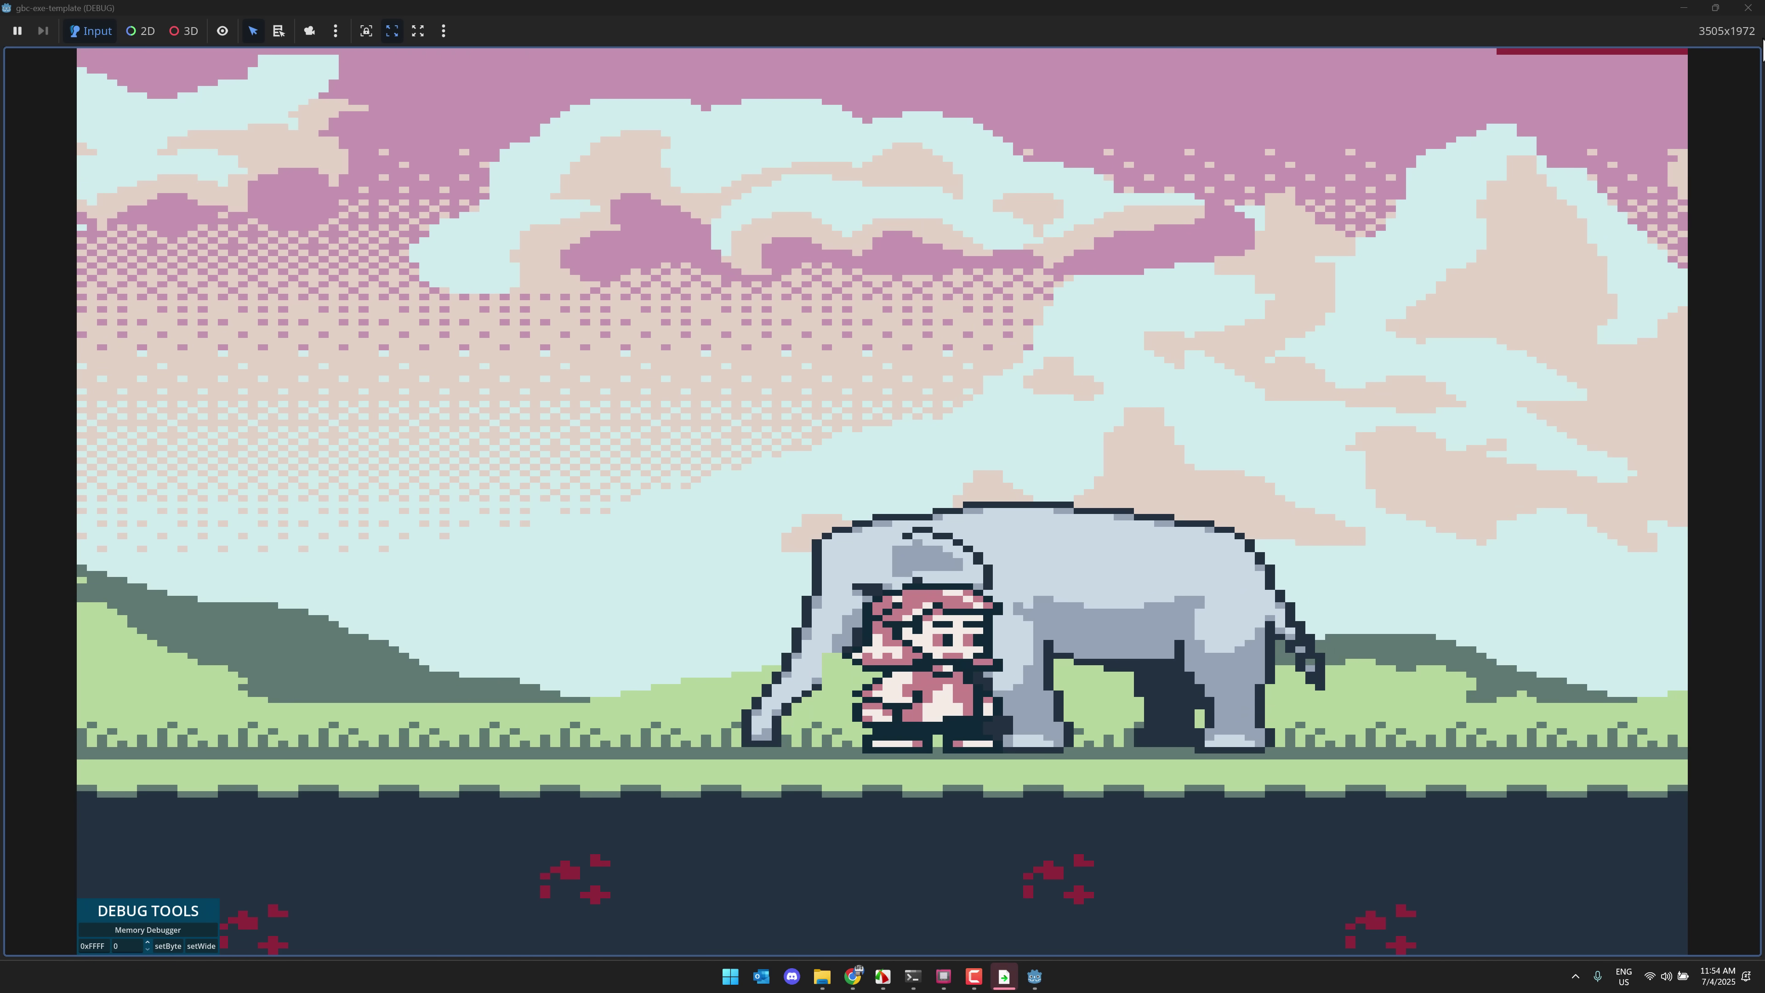
{"action": "left_click", "coordinate": [1748, 7]}
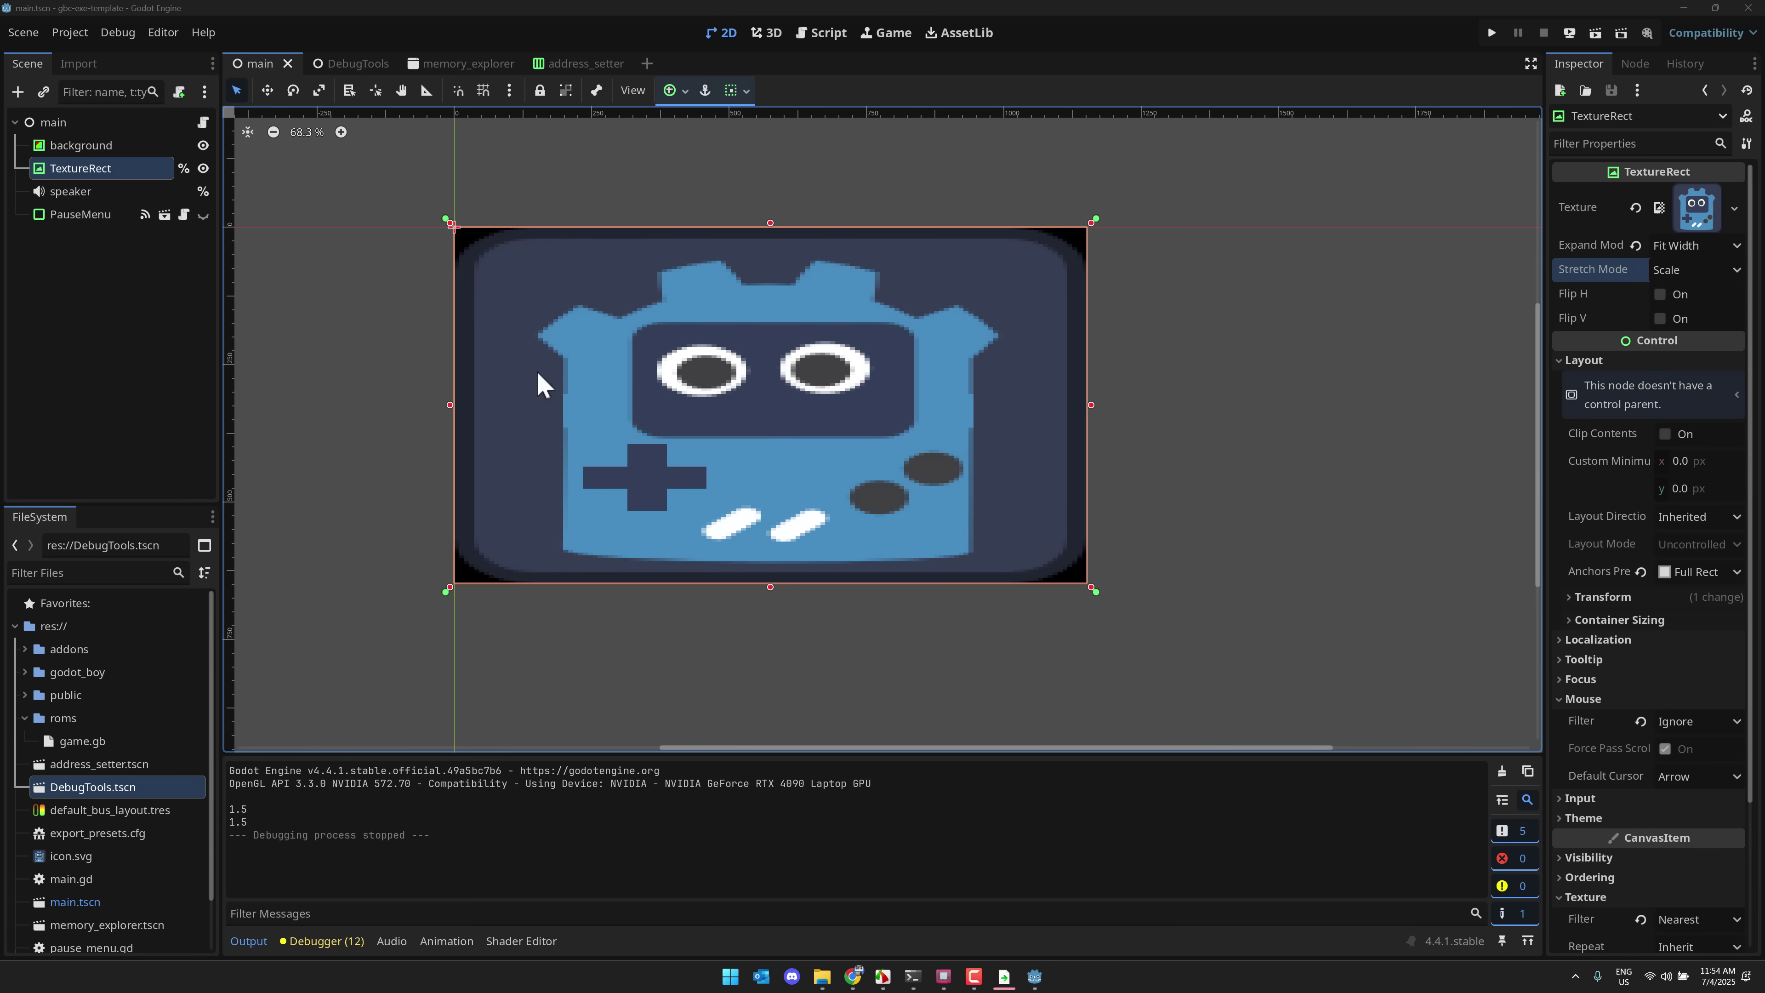
Bring GB Studio forward and switch its editor view to Game World.
{"action": "mouse_move", "coordinate": [943, 976]}
{"action": "left_click", "coordinate": [934, 904]}
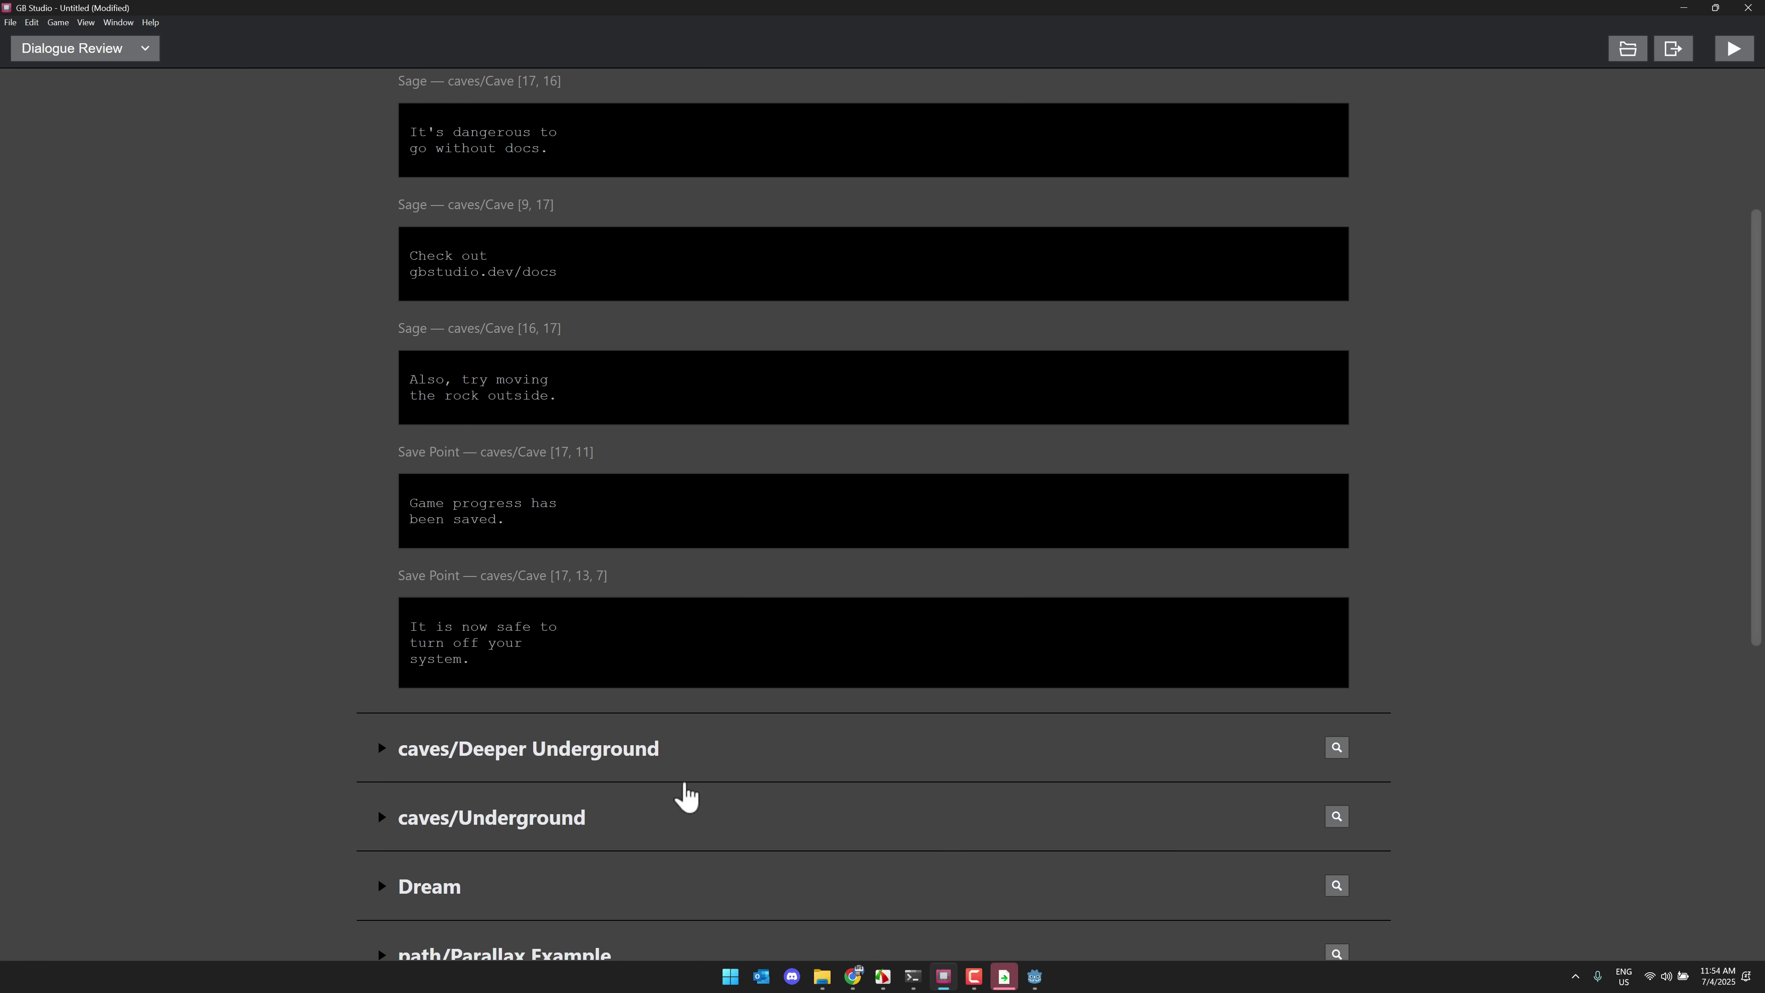
{"action": "left_click", "coordinate": [70, 47]}
{"action": "left_click", "coordinate": [79, 75]}
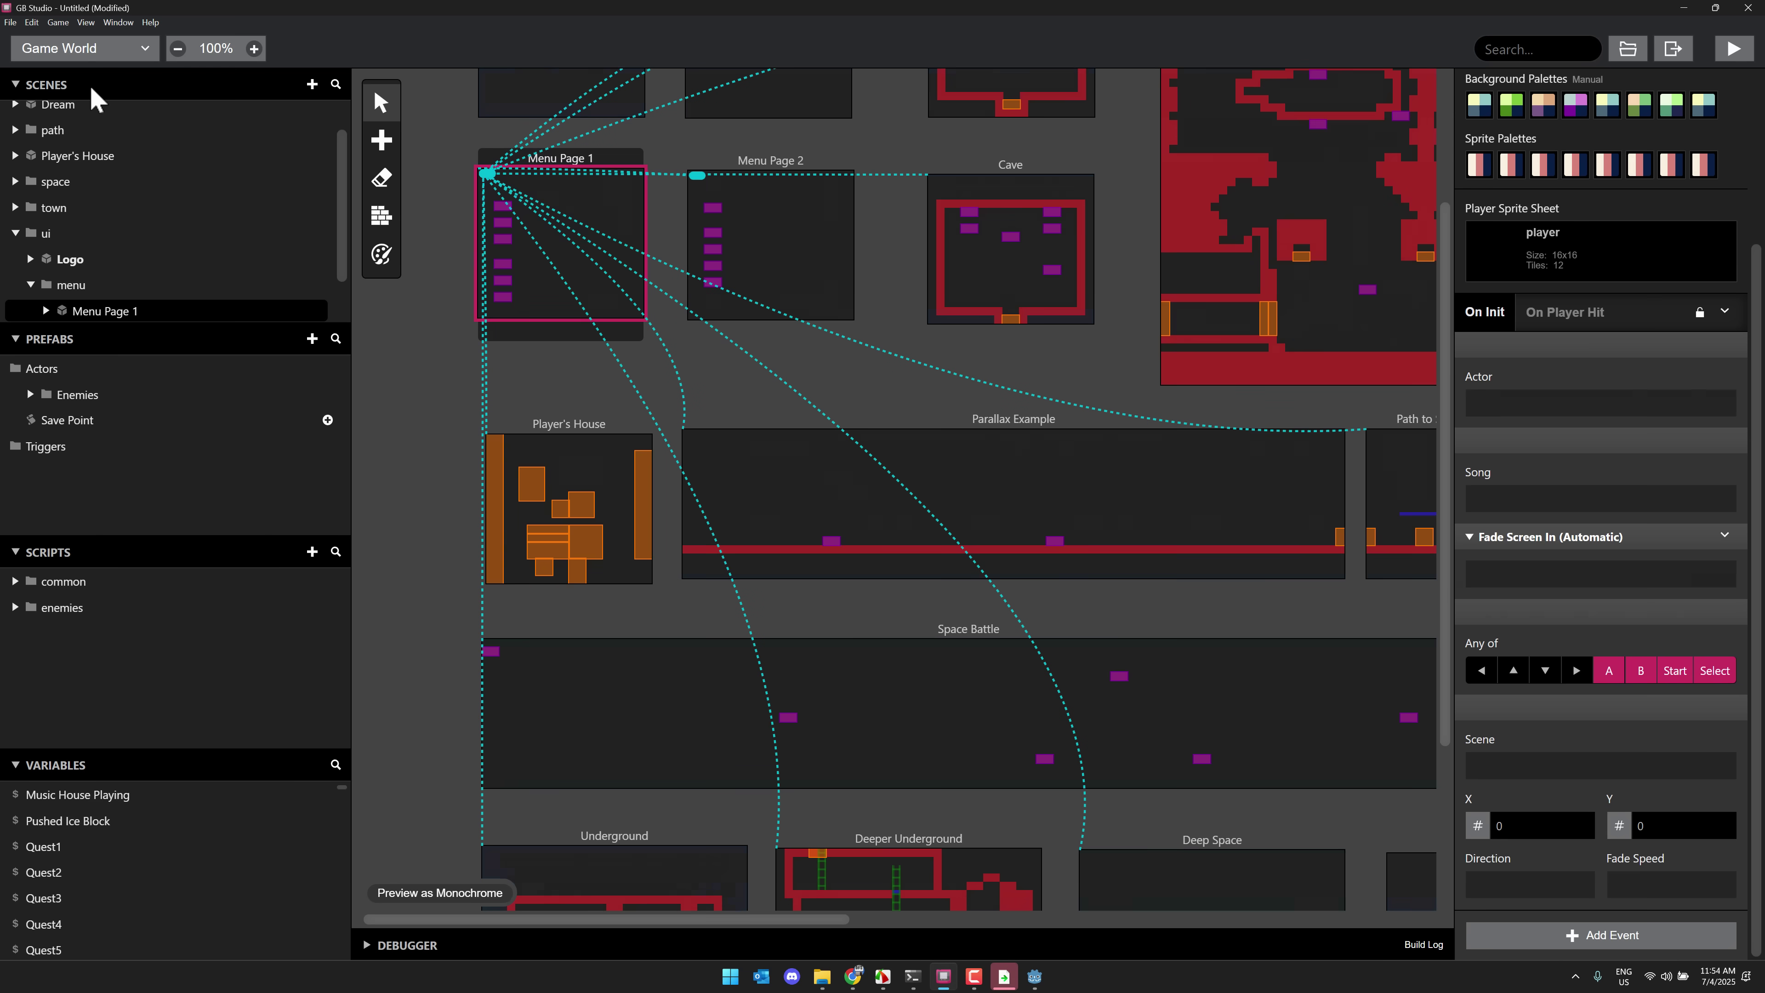
Pan the world map past Sample Town and open the Parallax Example scene's options.
{"action": "middle_click_drag", "start_coordinate": [1095, 395], "coordinate": [666, 703]}
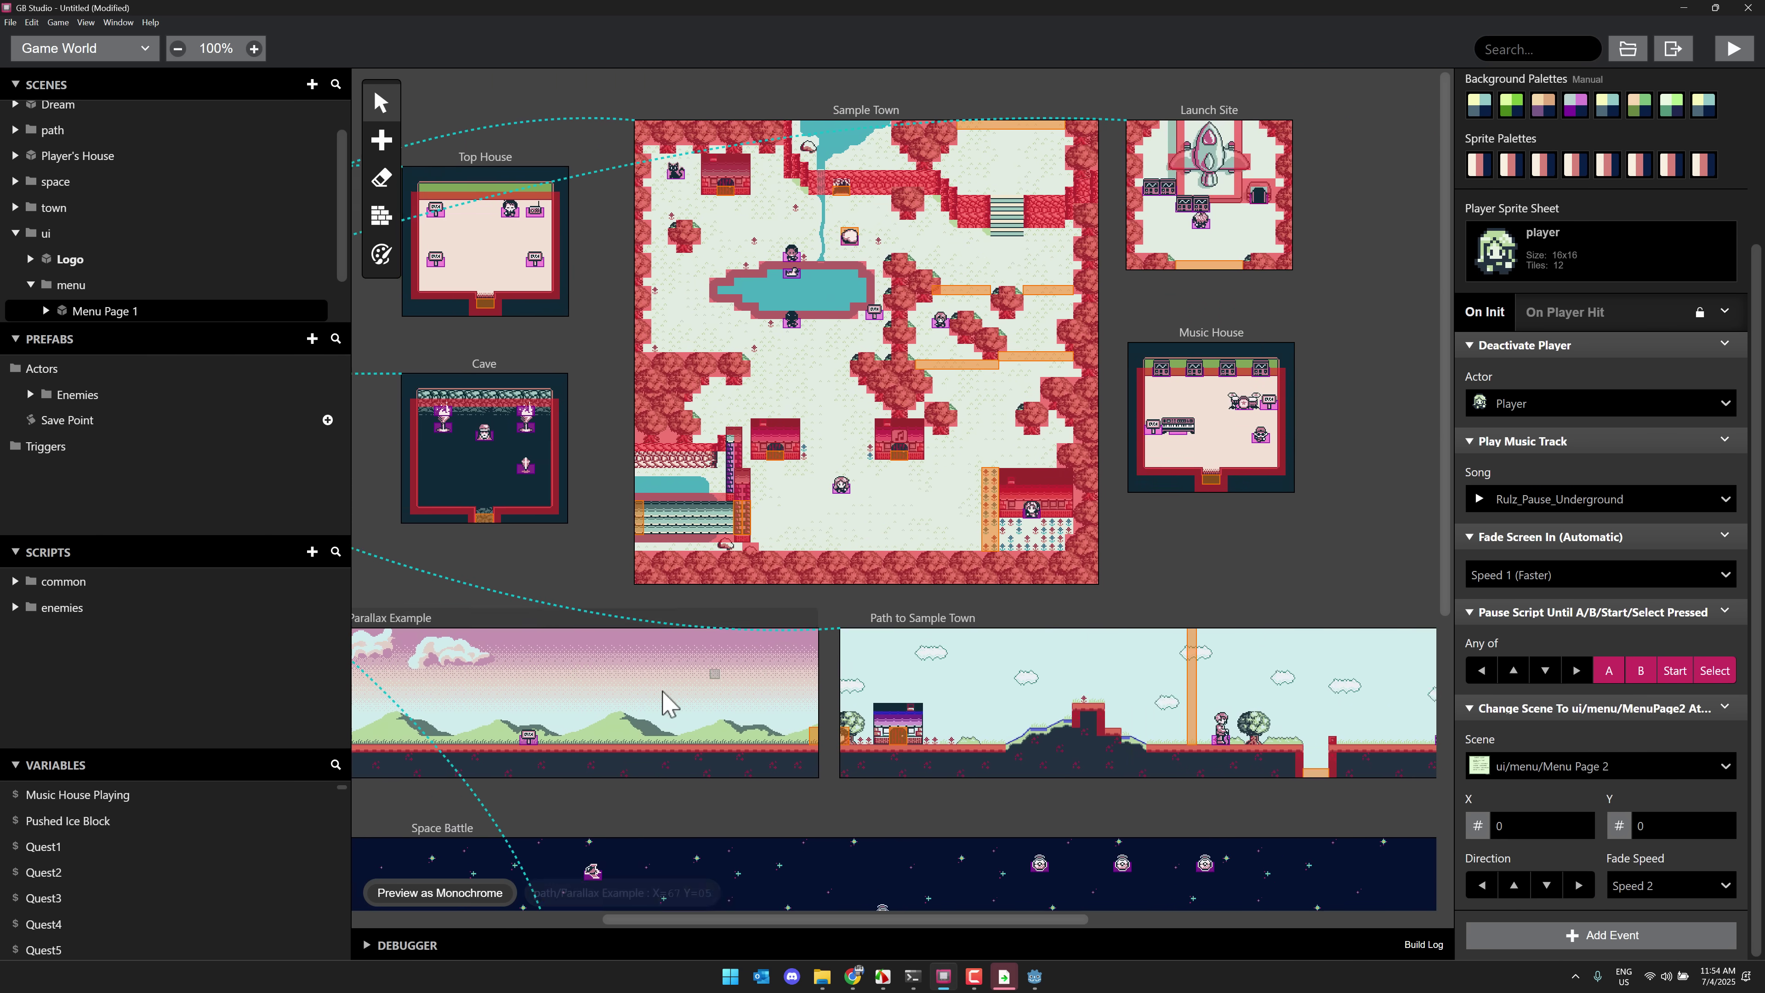
{"action": "scroll", "coordinate": [665, 703], "scroll_direction": "down", "scroll_amount": 6}
{"action": "scroll", "coordinate": [583, 501], "scroll_direction": "left", "scroll_amount": 4}
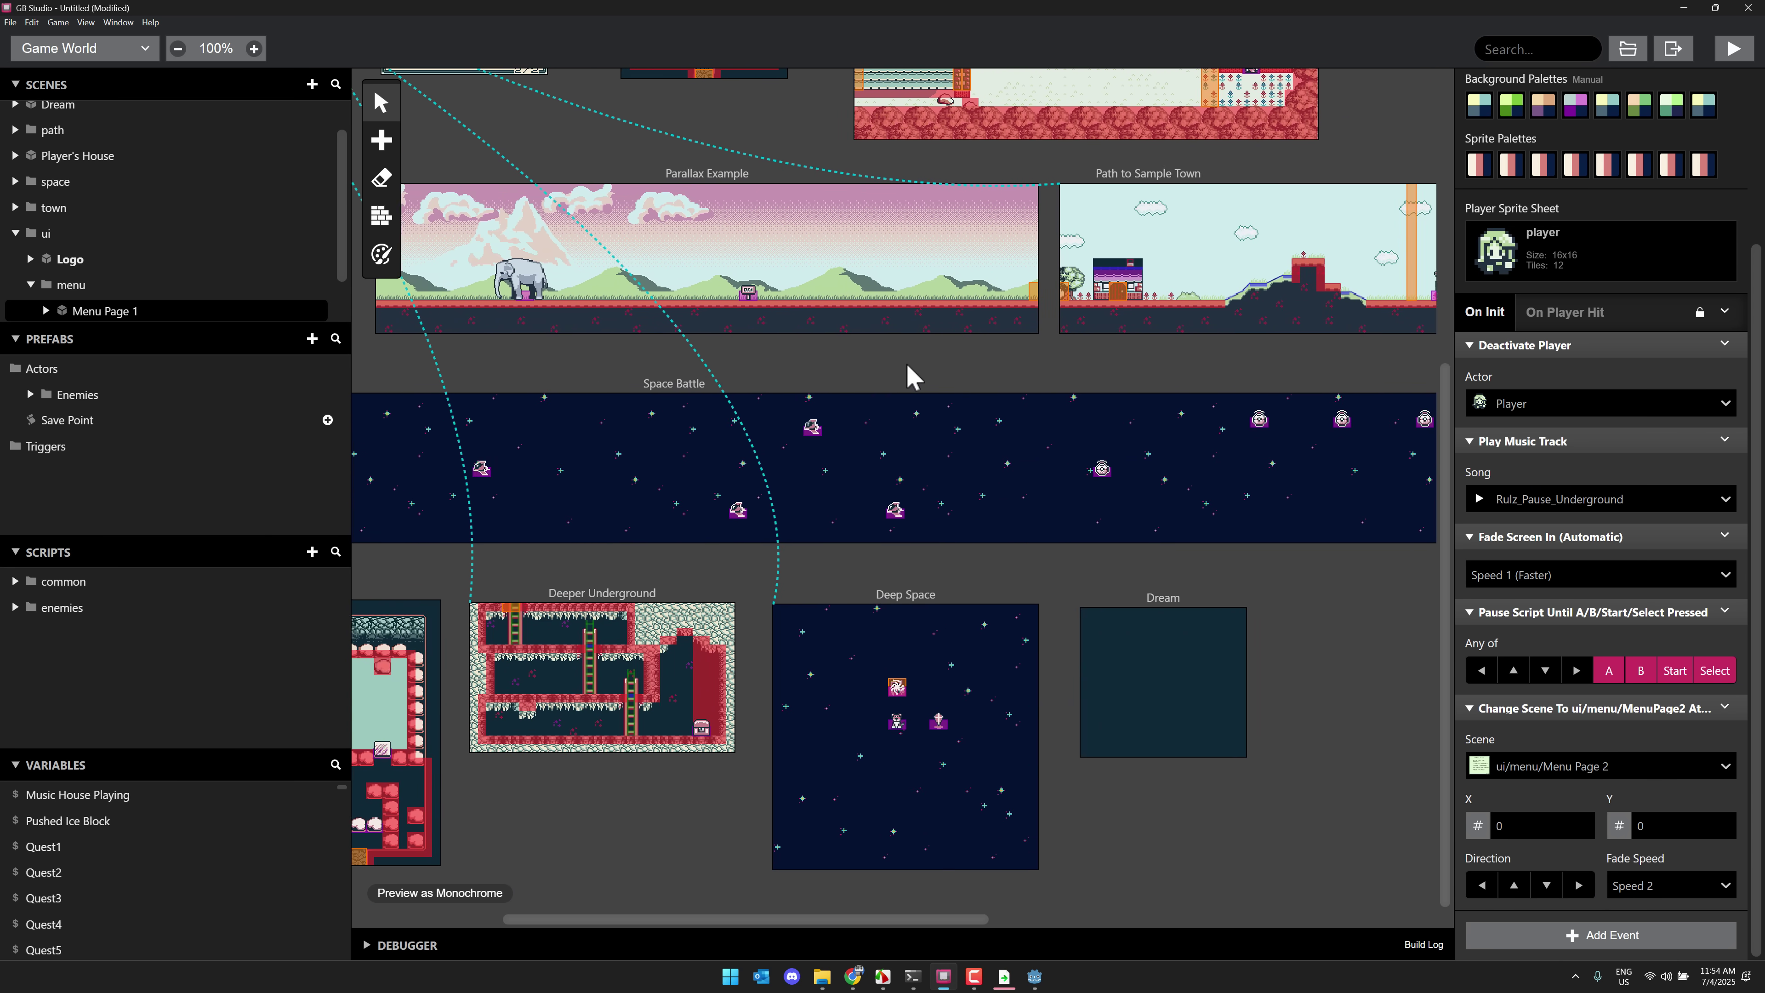
{"action": "scroll", "coordinate": [909, 366], "scroll_direction": "up", "scroll_amount": 4}
{"action": "scroll", "coordinate": [909, 366], "scroll_direction": "left", "scroll_amount": 3}
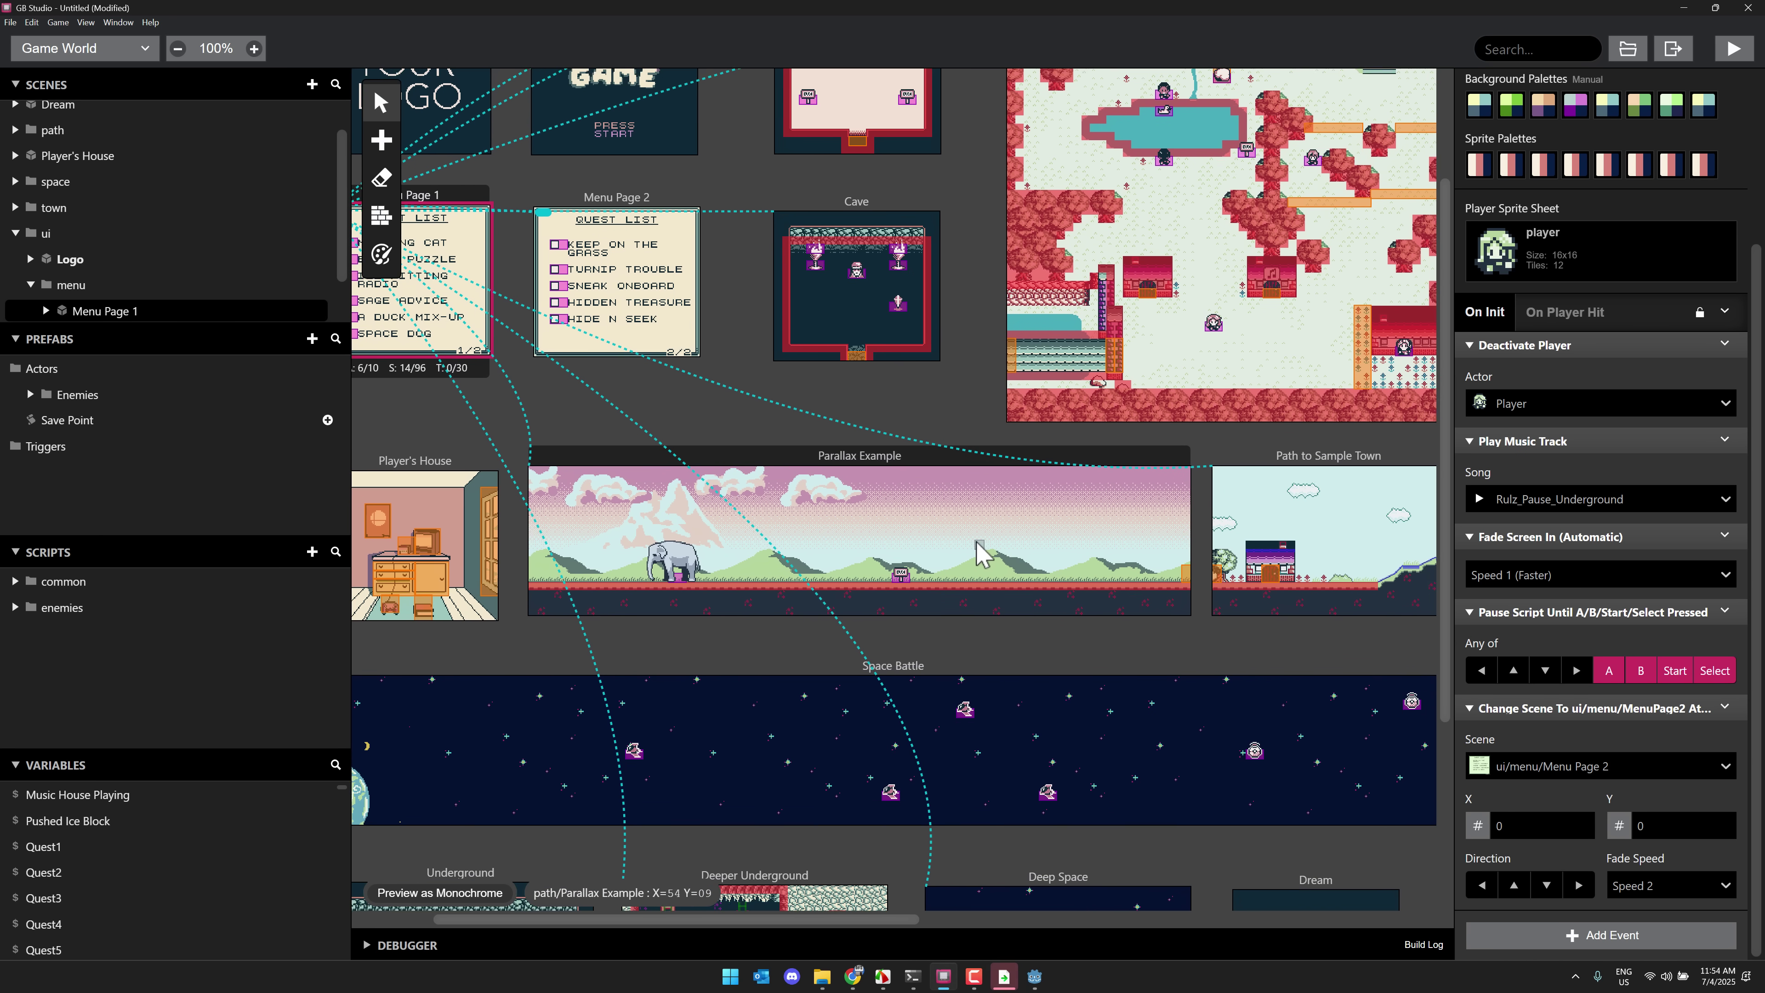
{"action": "scroll", "coordinate": [980, 553], "scroll_direction": "up", "scroll_amount": 1}
{"action": "right_click", "coordinate": [973, 559]}
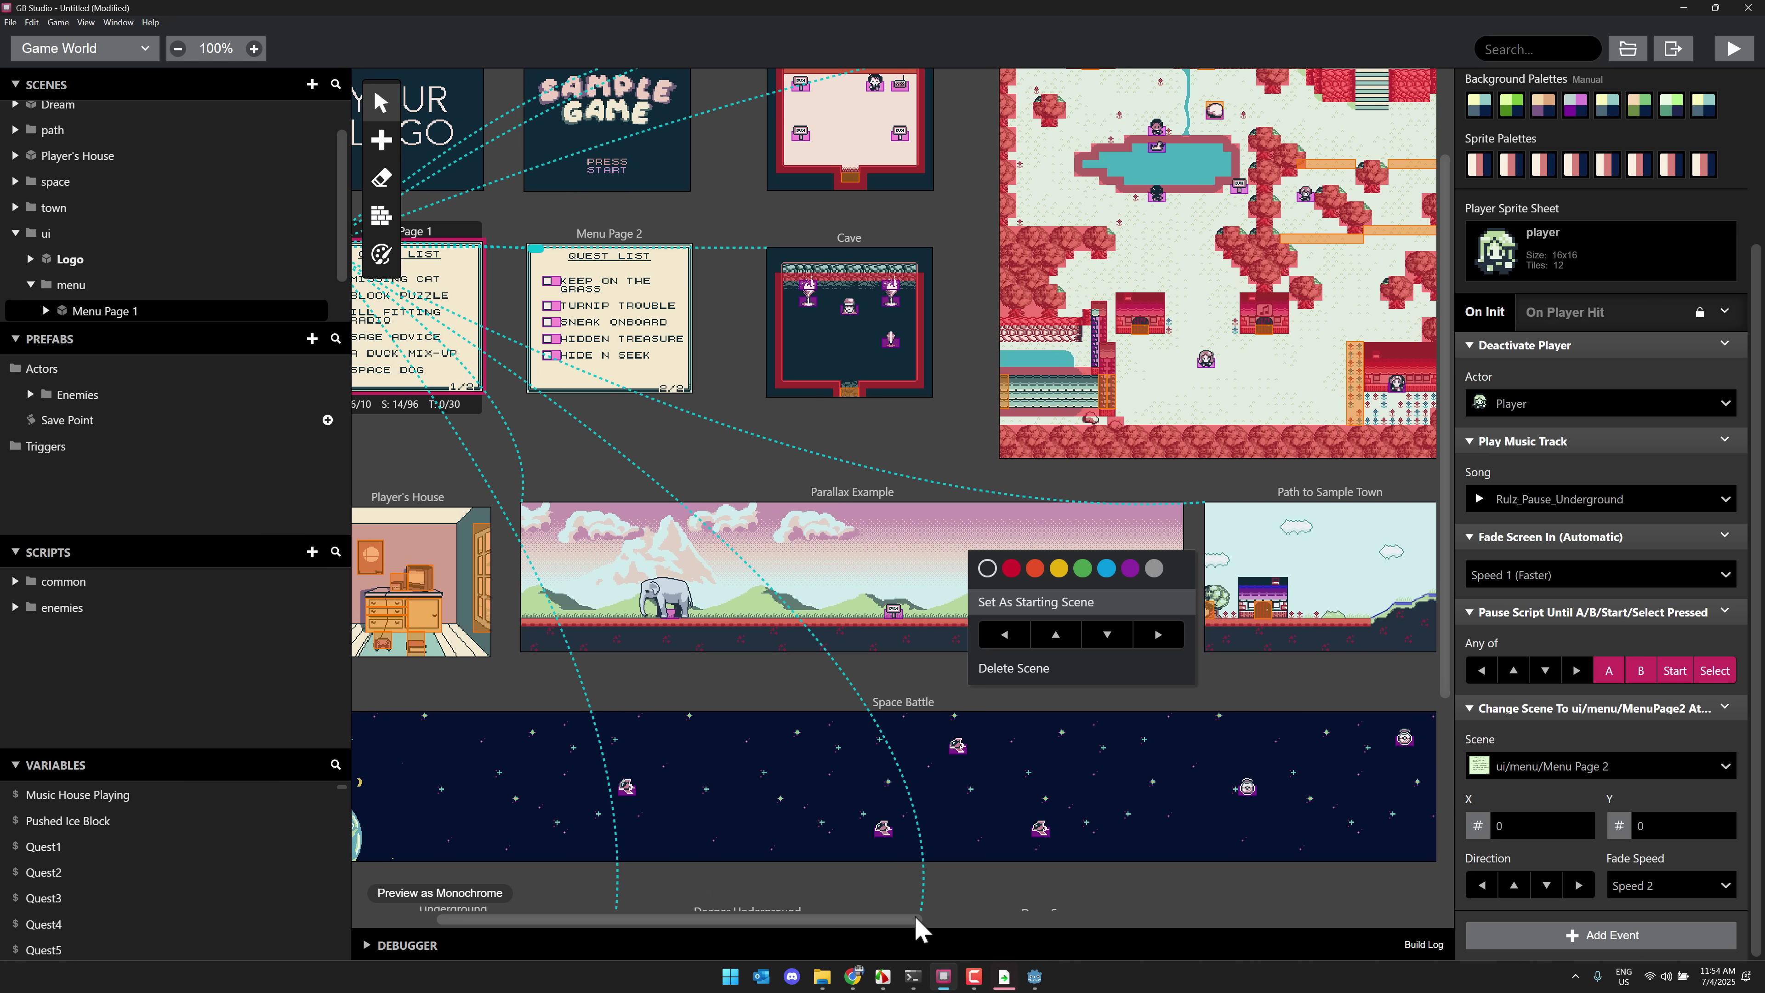
Dismiss the scene options and bring the browser window forward.
{"action": "mouse_move", "coordinate": [1005, 981]}
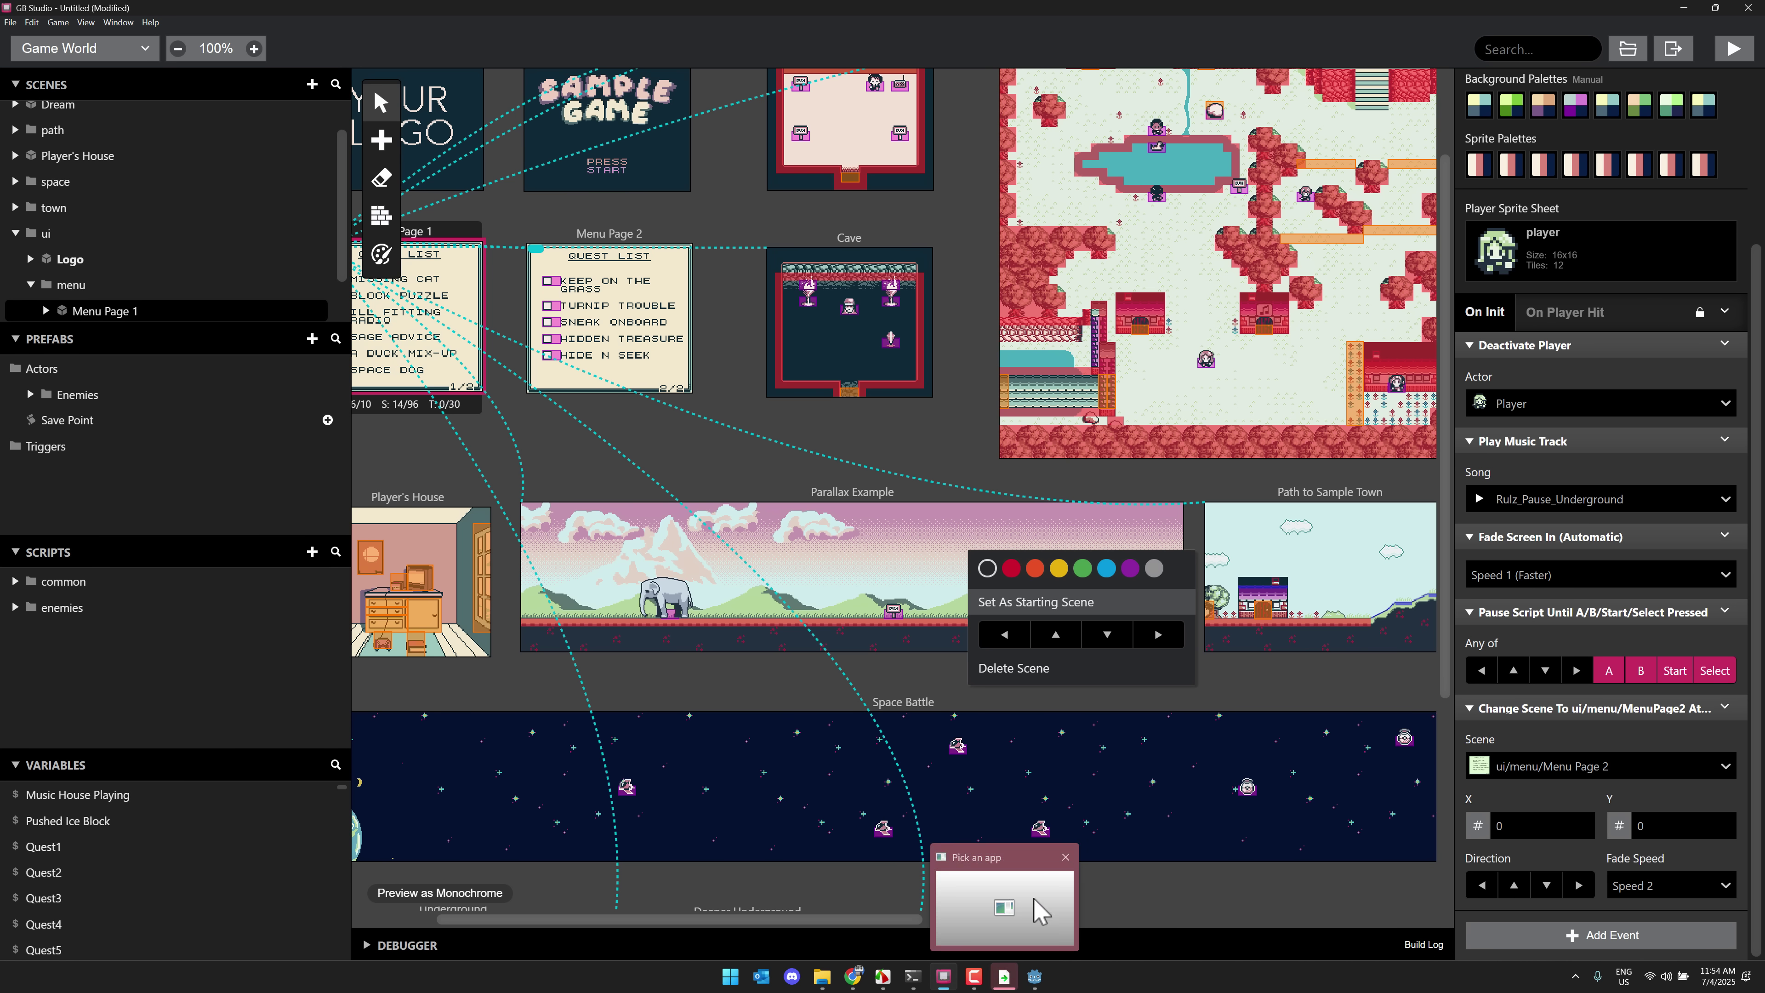
{"action": "left_click", "coordinate": [1062, 858]}
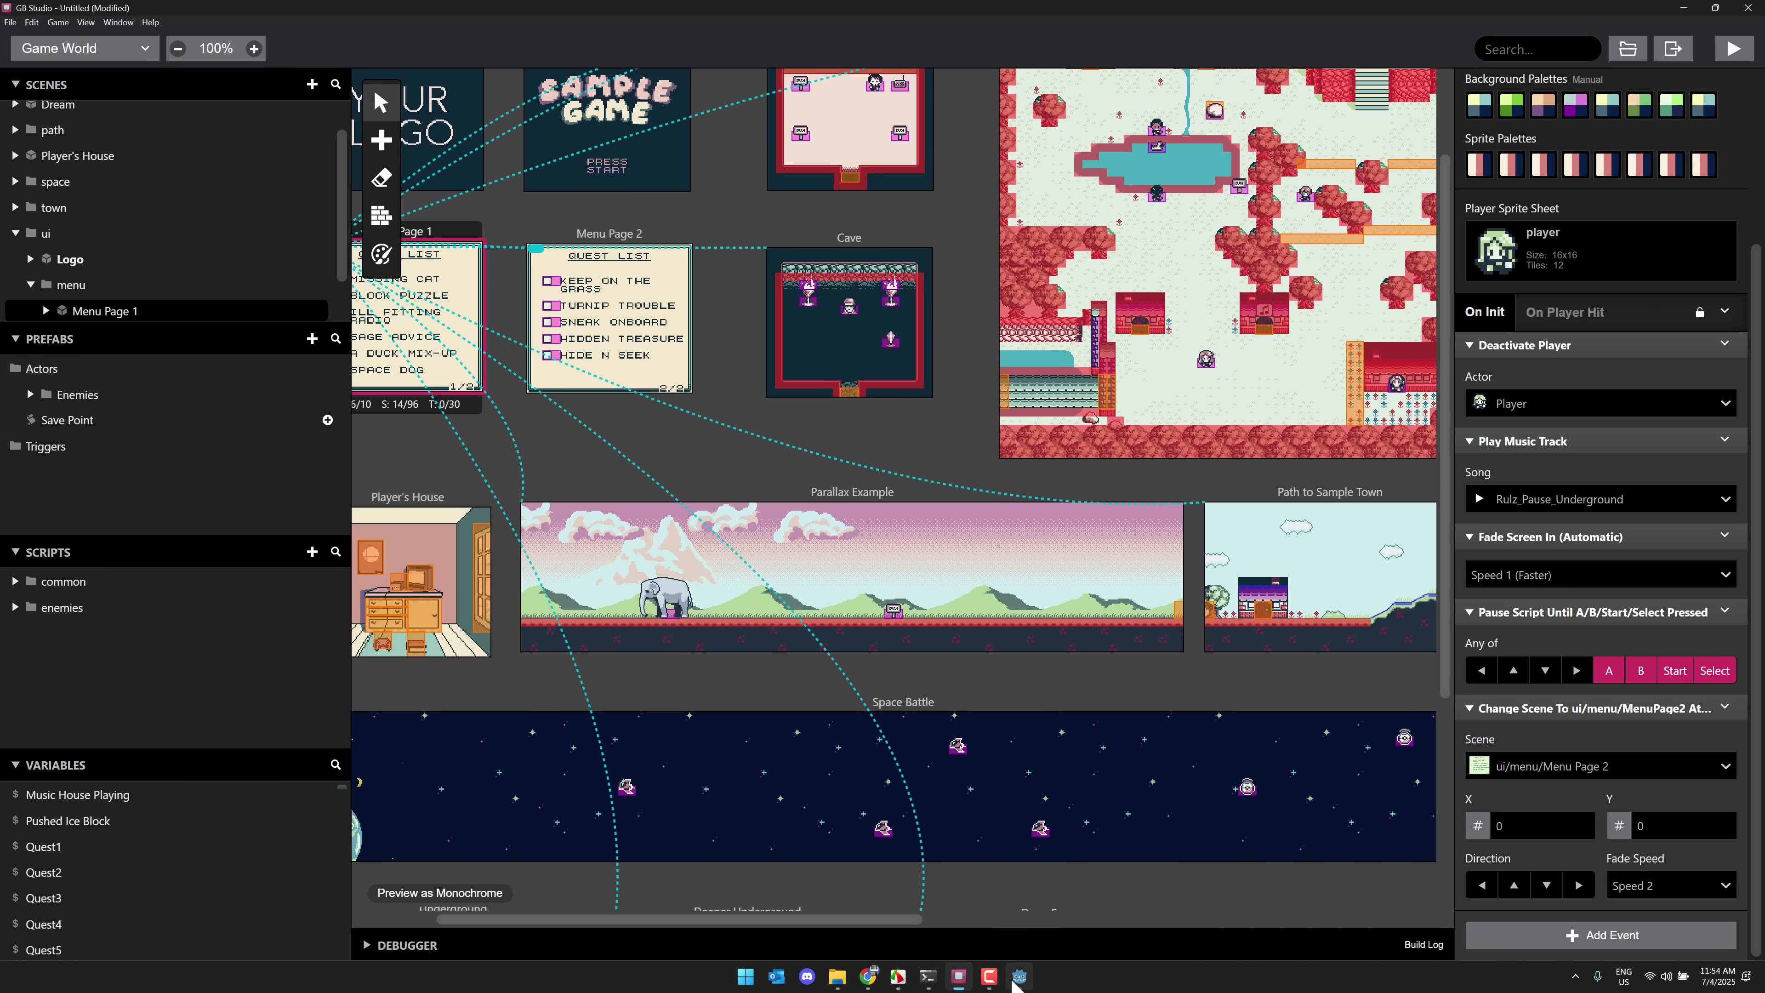
{"action": "mouse_move", "coordinate": [1014, 979]}
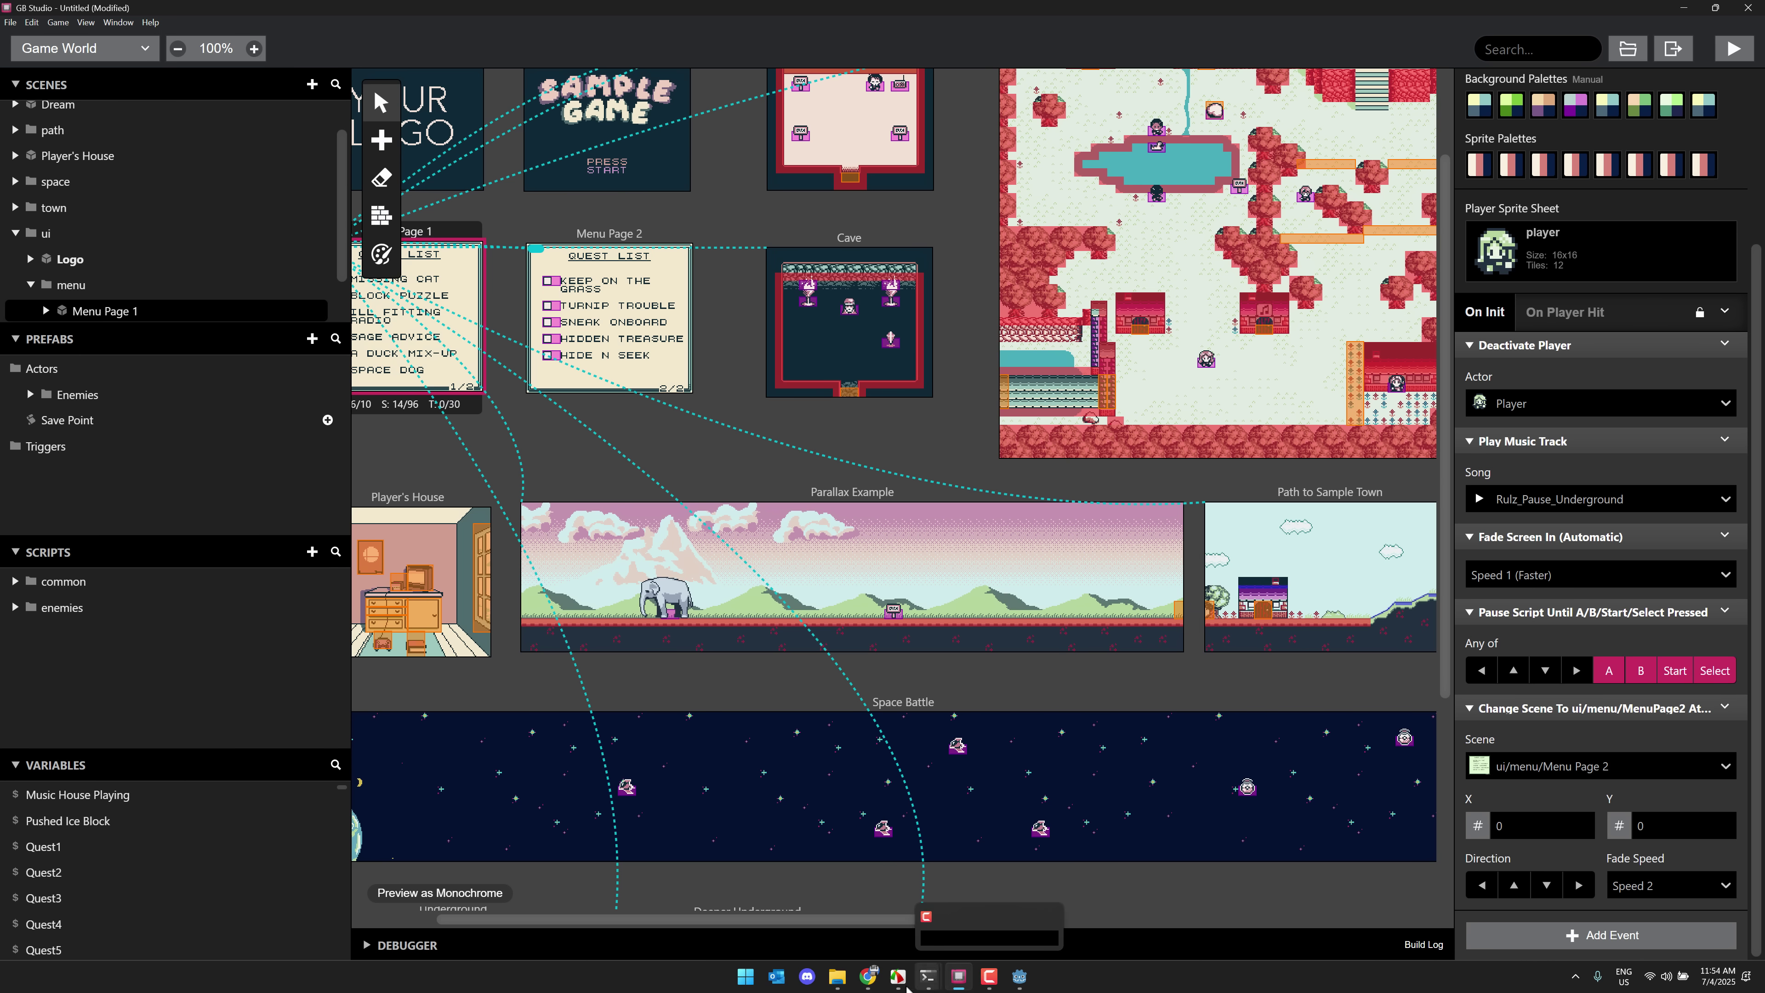
{"action": "left_click", "coordinate": [869, 976]}
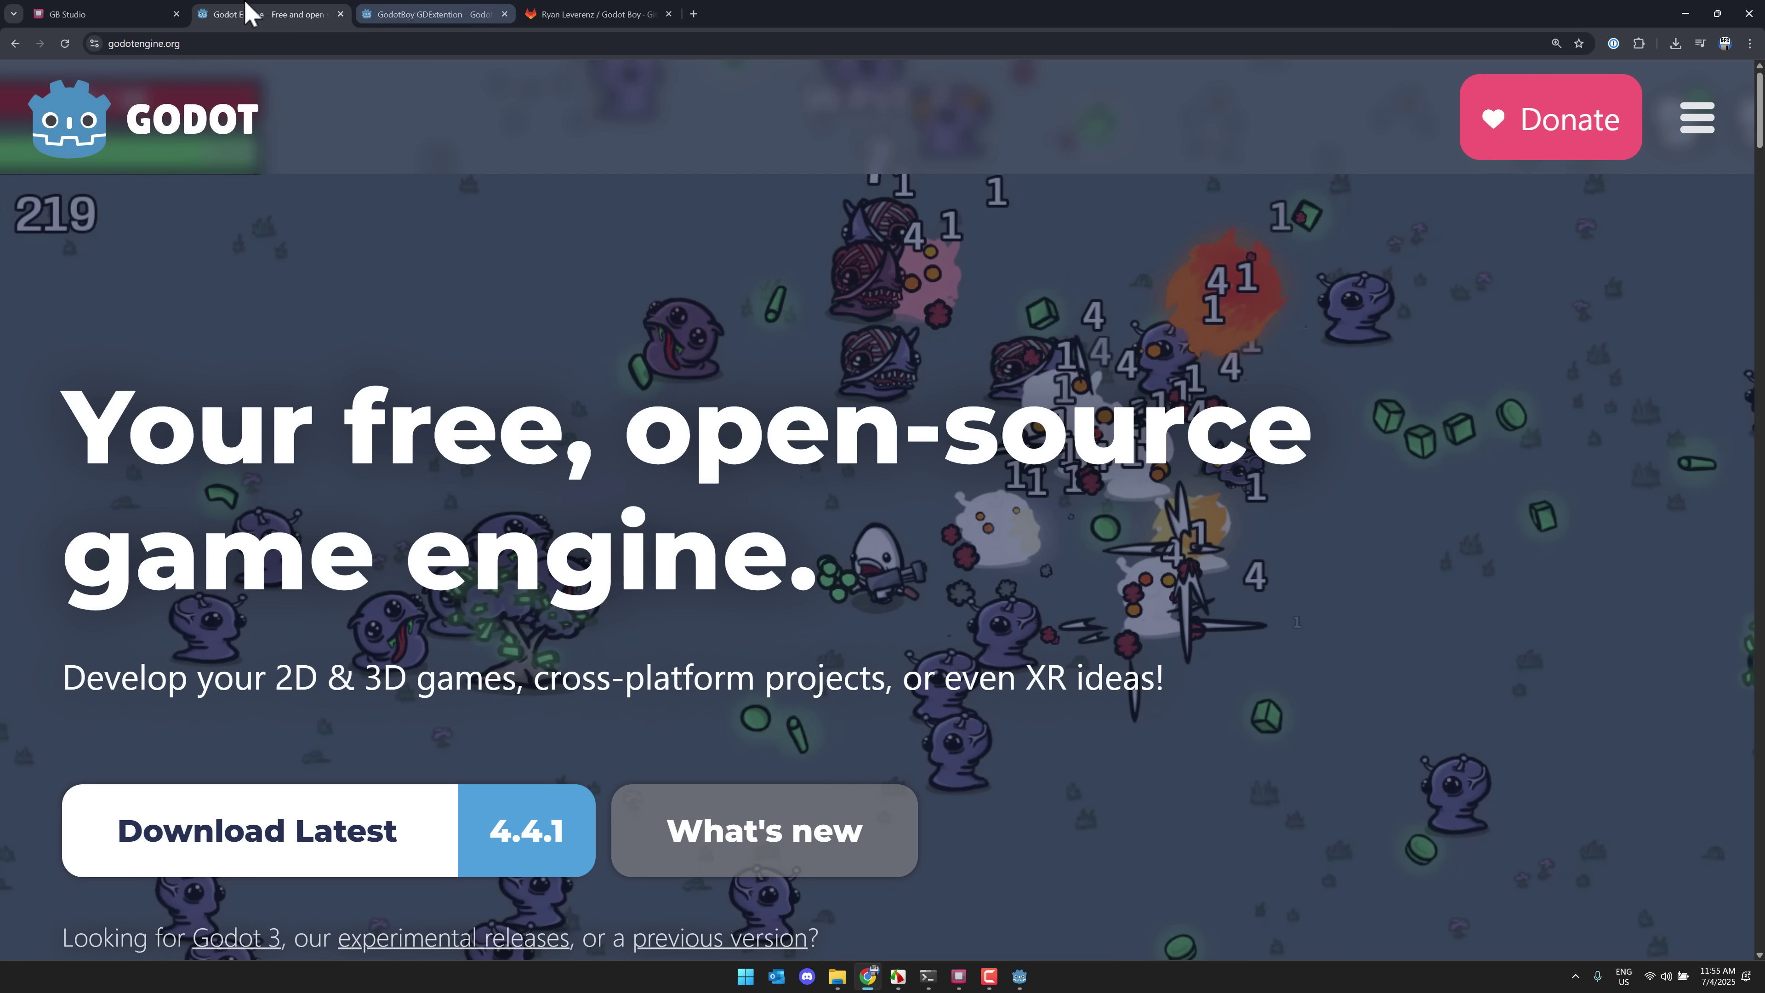
Show the GodotBoy GDExtention 0.3.0 Asset Library page in Chrome.
{"action": "left_click", "coordinate": [111, 14]}
{"action": "left_click", "coordinate": [417, 14]}
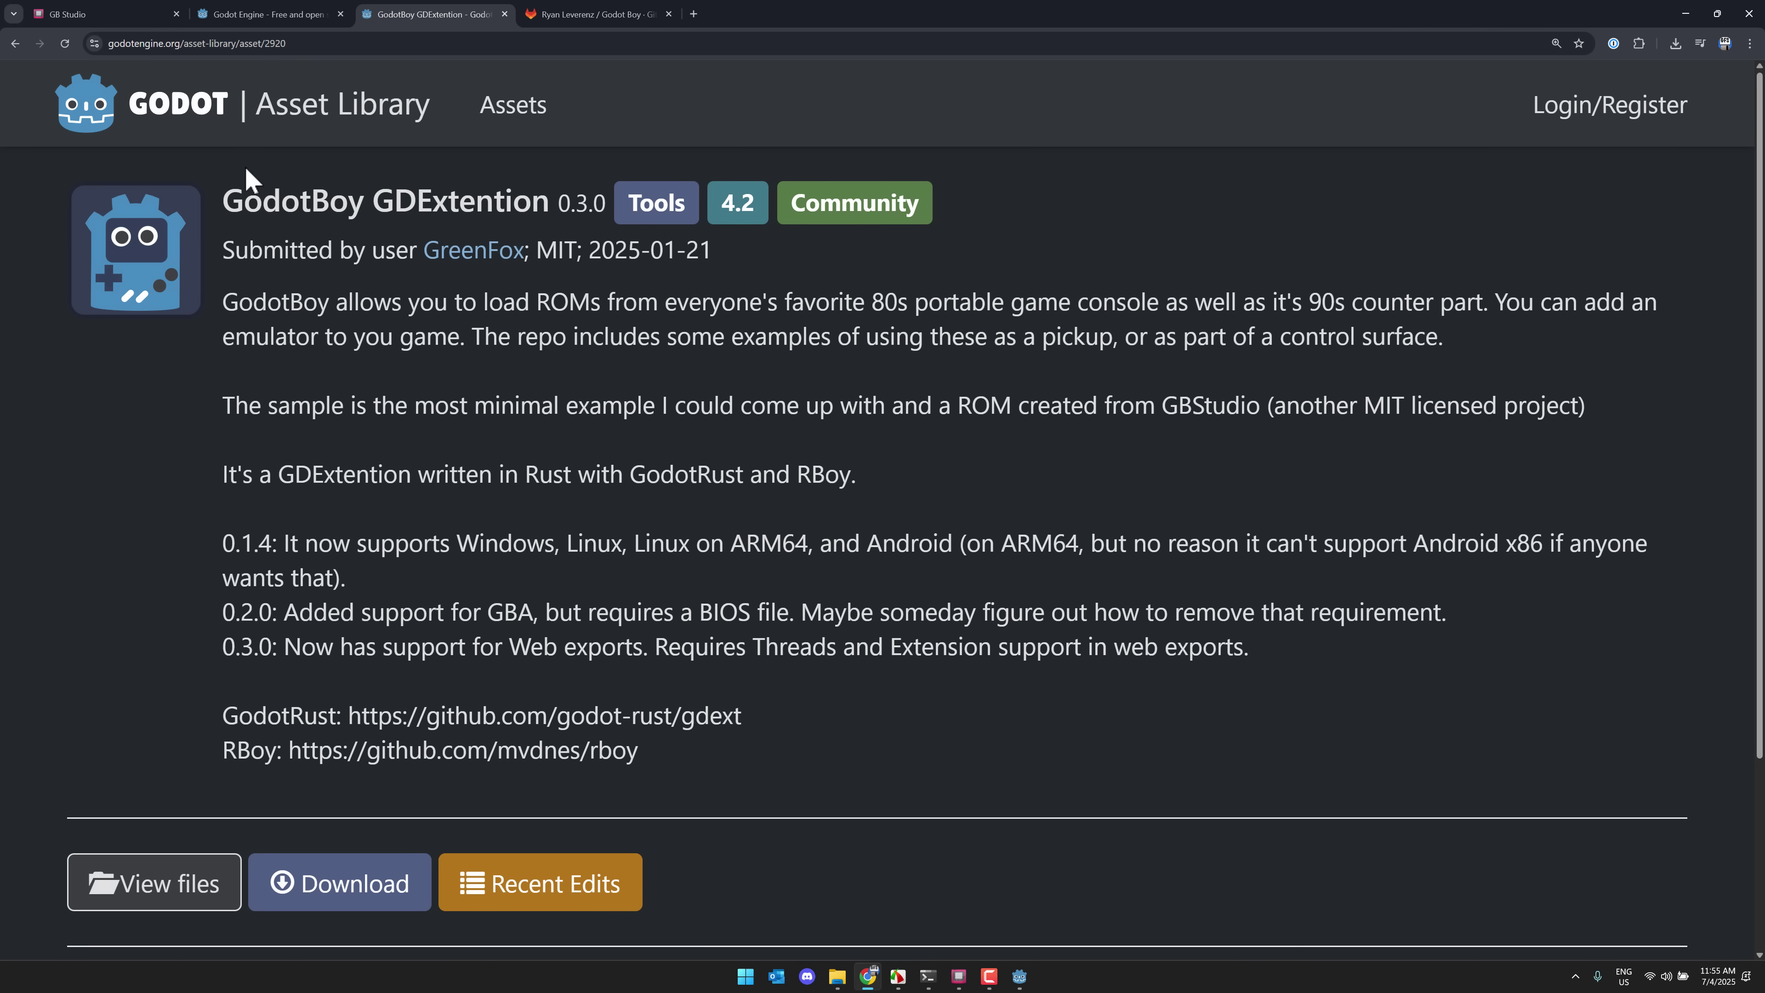